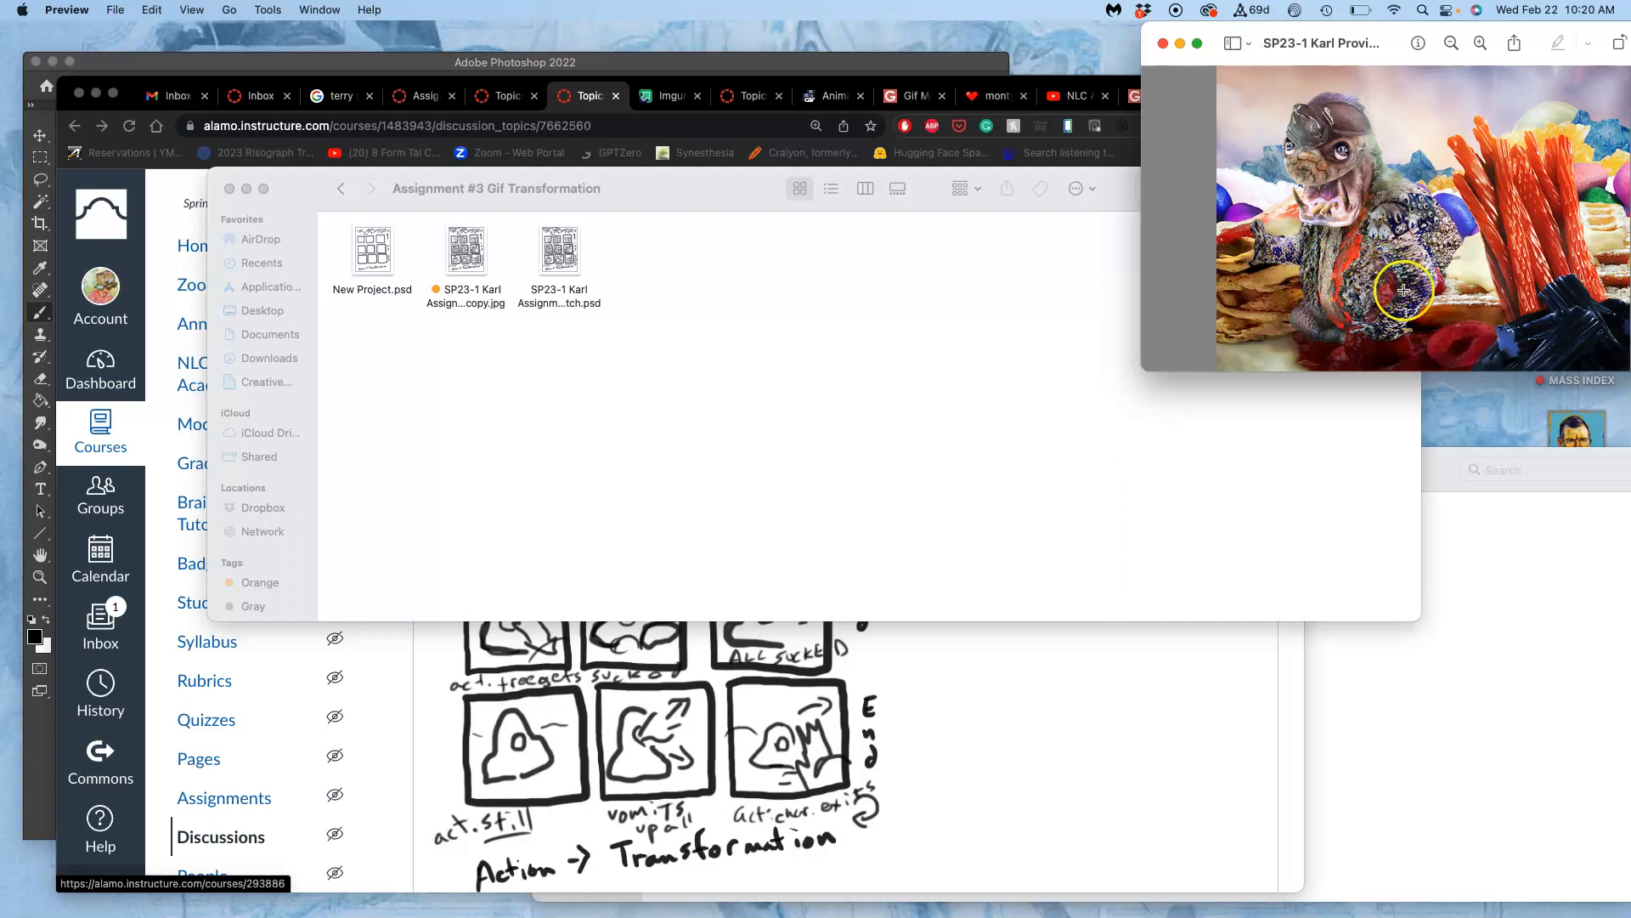
Step: Open the storyboard sketch JPG from the Assignment #3 Gif Transformation folder and move its window clear of the folder's files
left_click(911, 664)
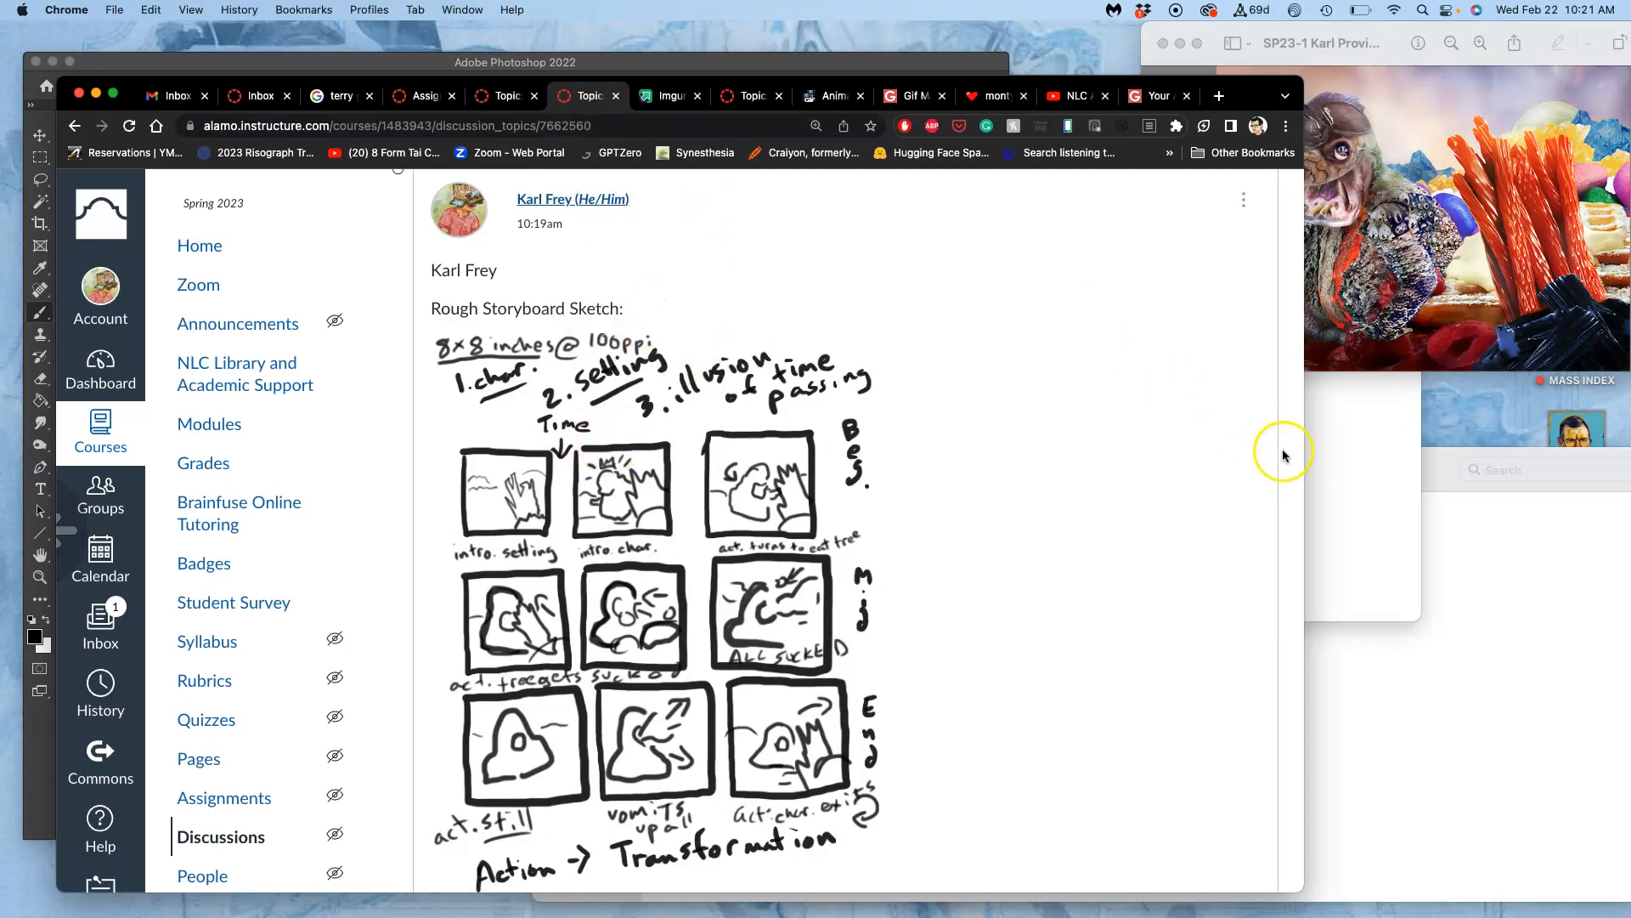
left_click(1342, 460)
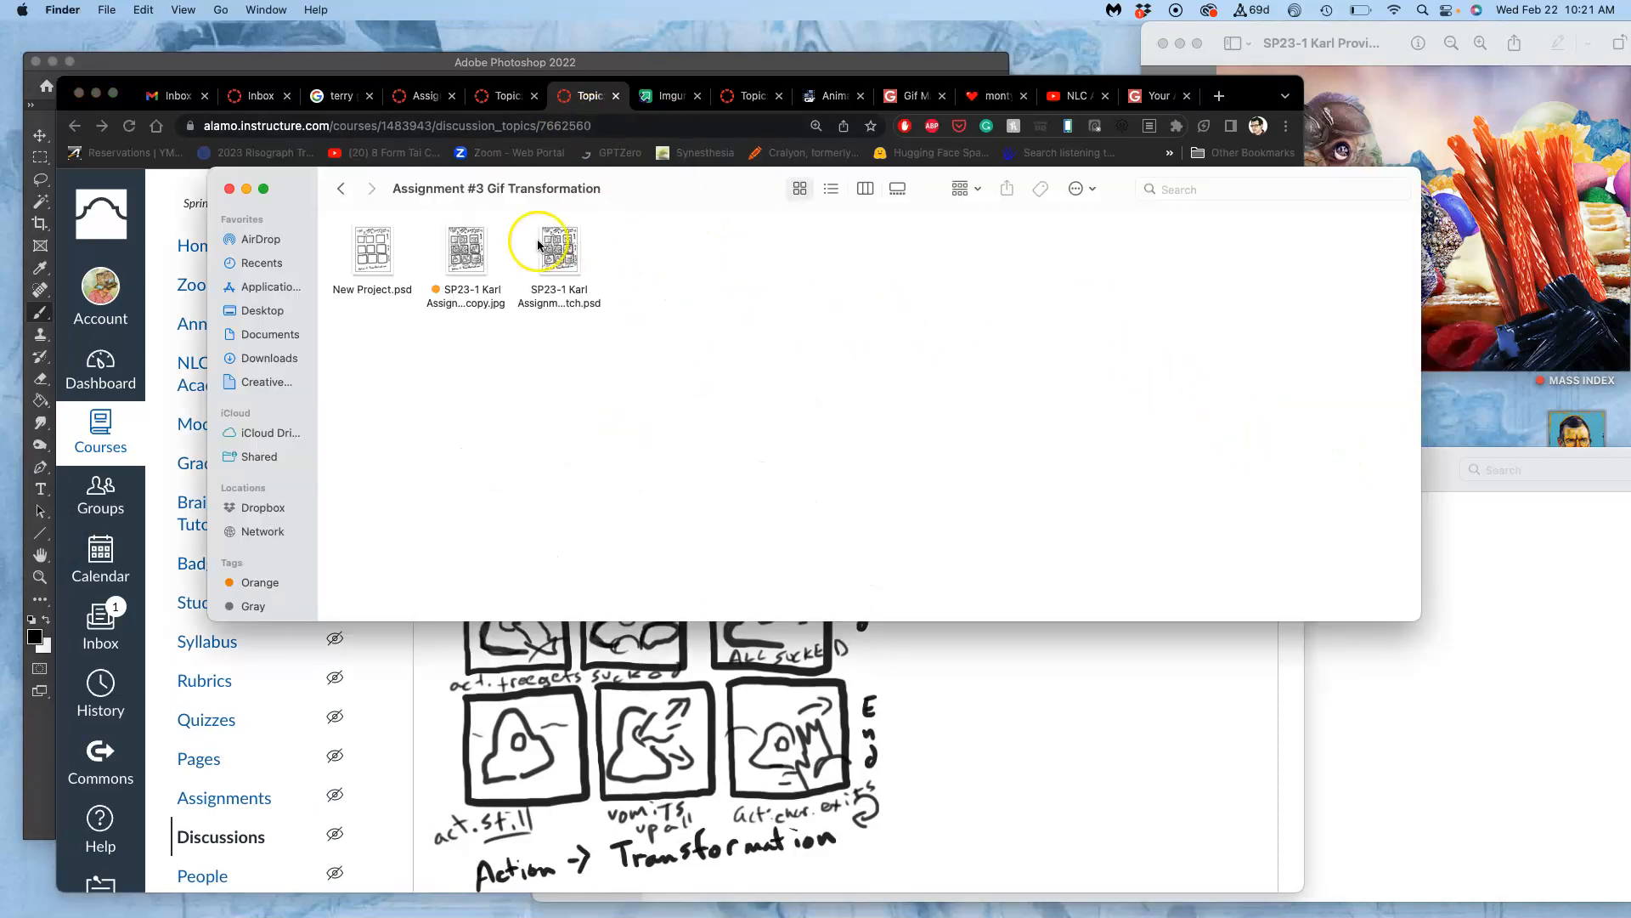
double_click(466, 257)
left_click_drag(423, 90, 355, 10)
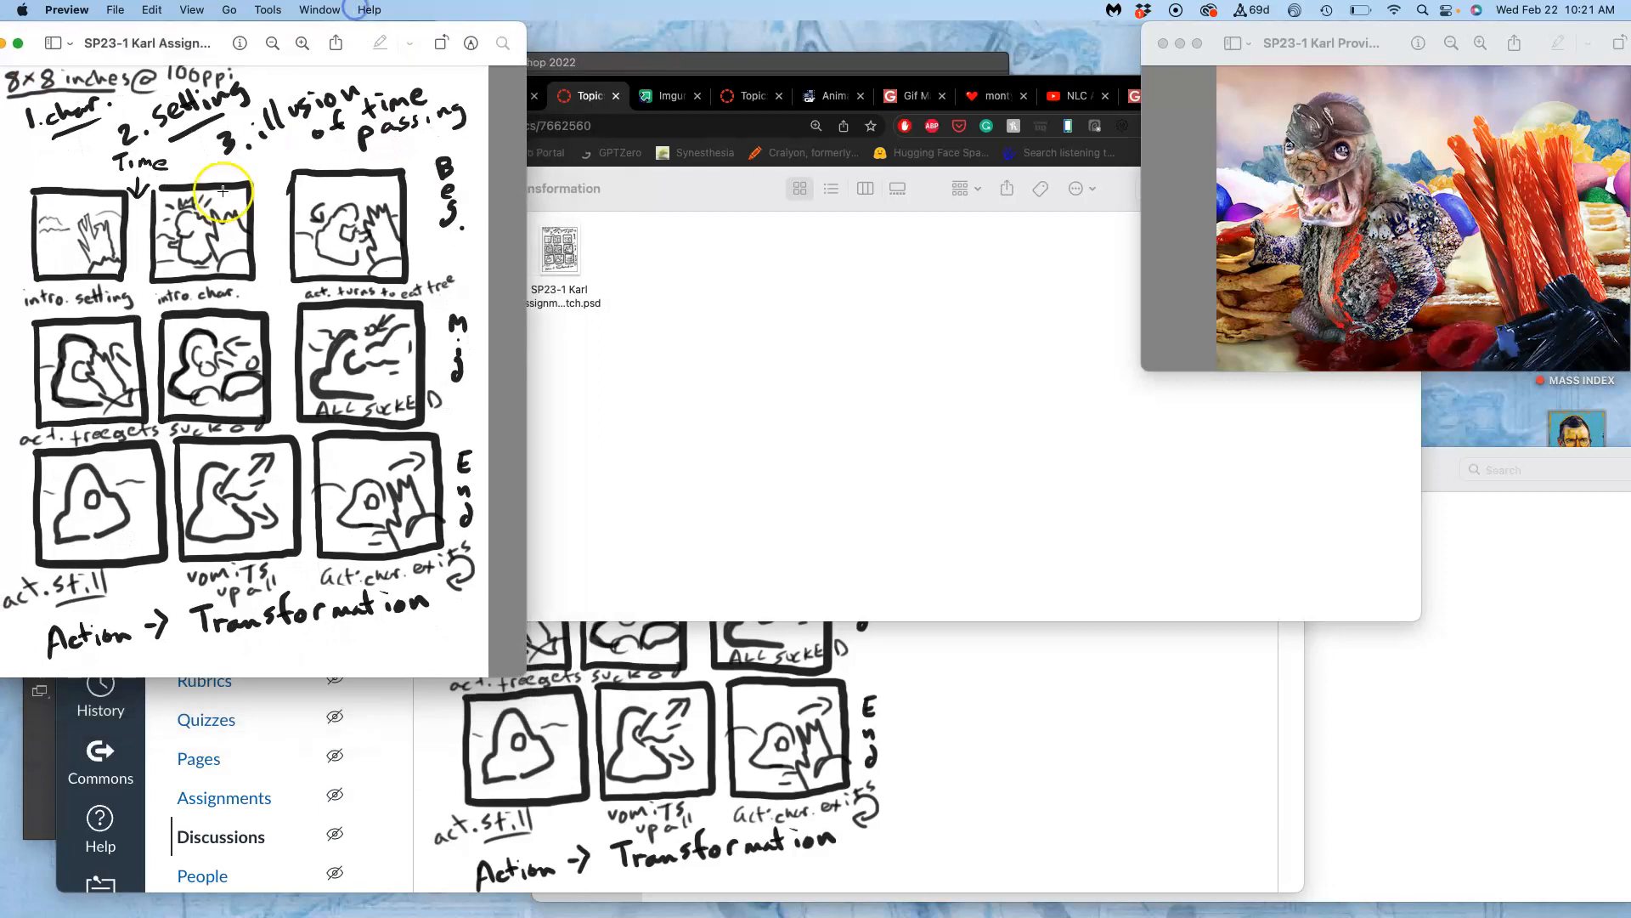
Step: Create a folder named Animation Assets inside the Assignment #3 Gif Transformation folder and place it beside the existing files
left_click(666, 419)
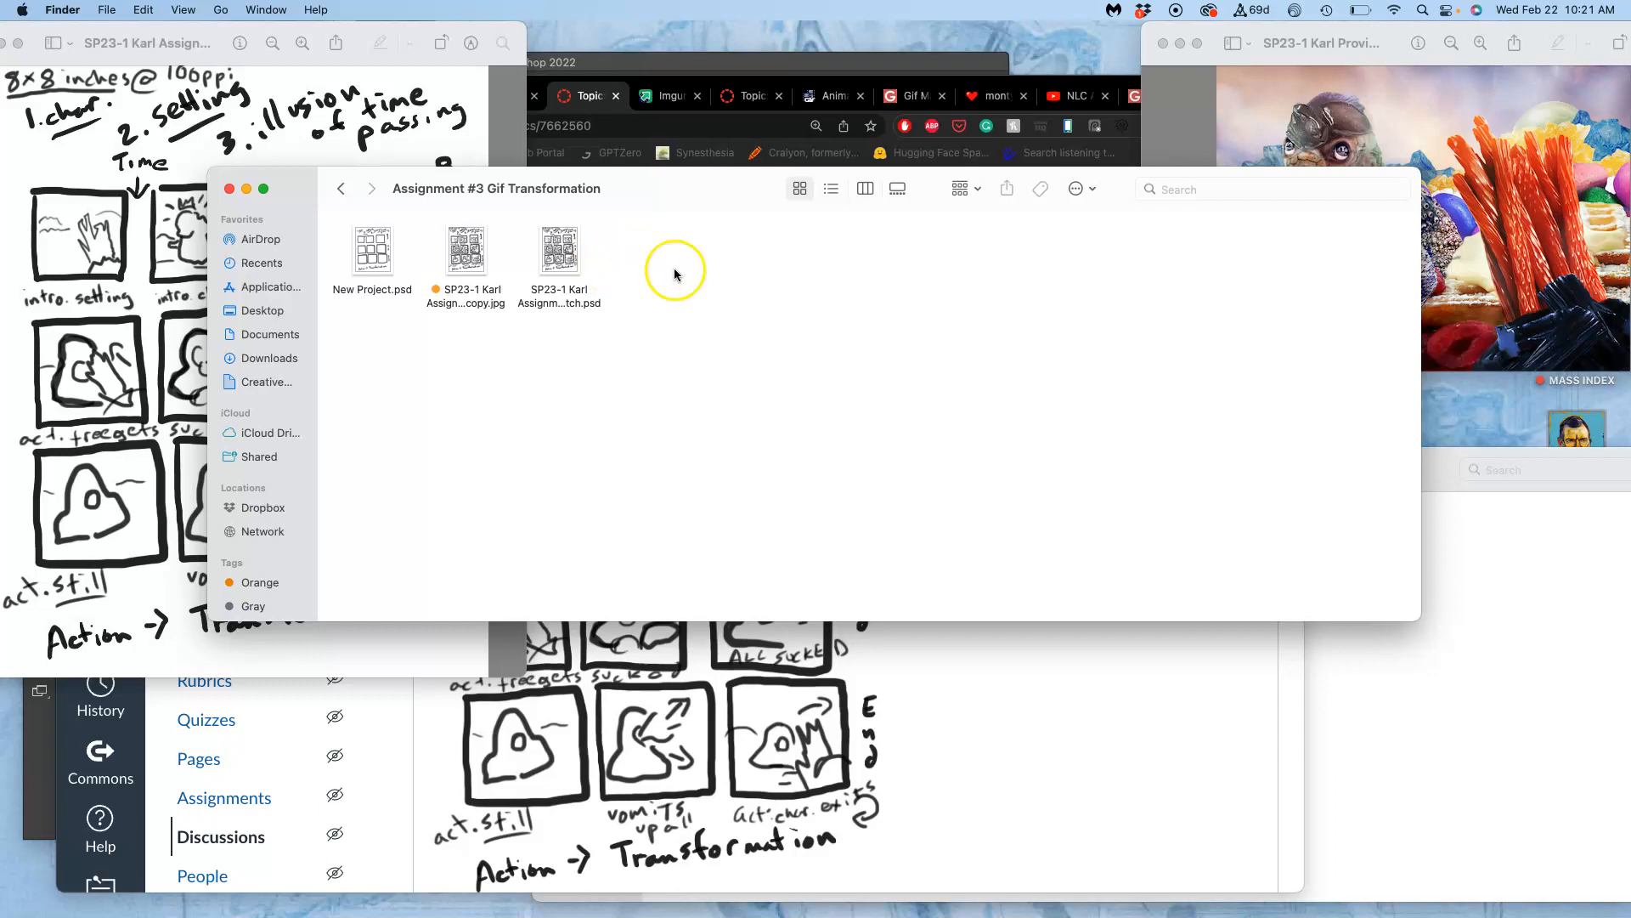
right_click(729, 319)
left_click(742, 329)
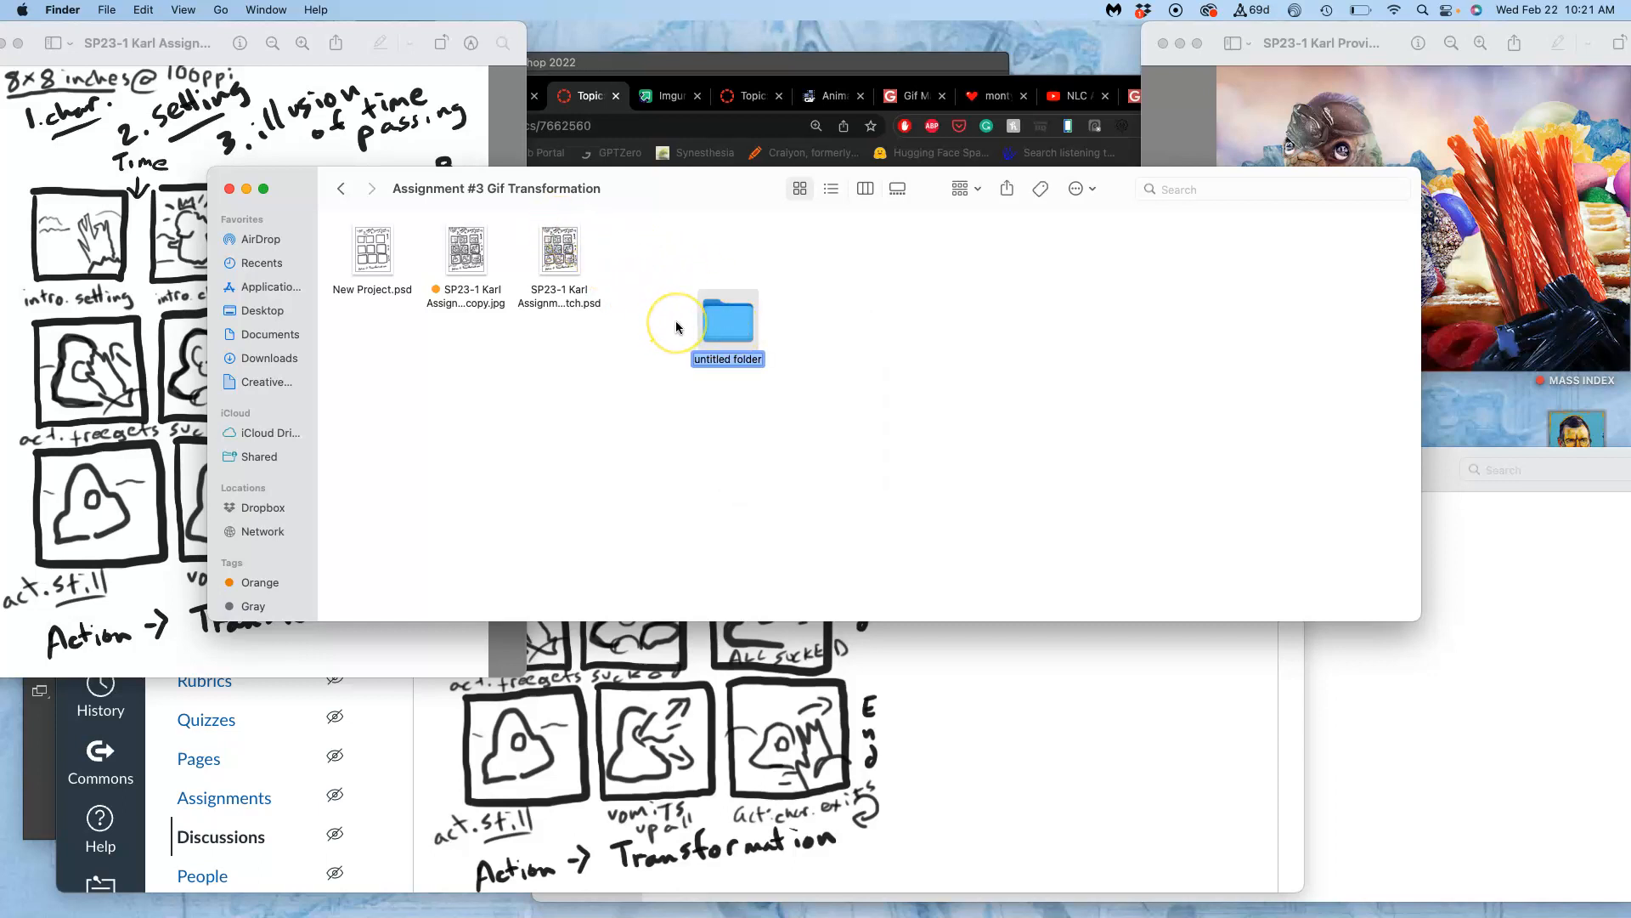
type("Animation Asset")
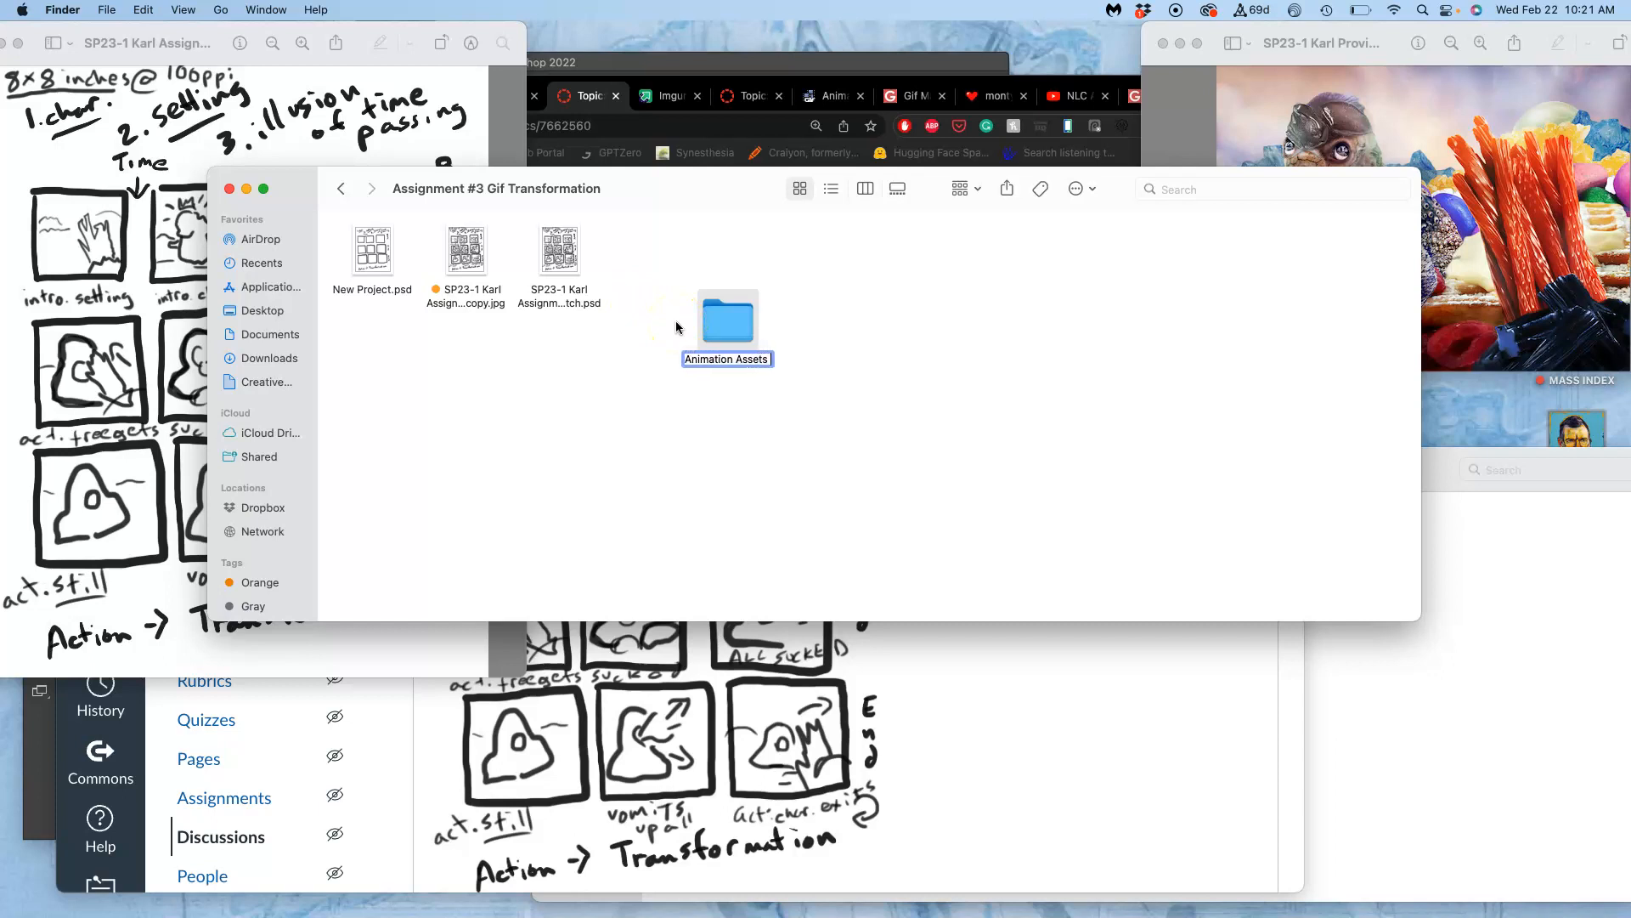
type("s")
left_click(827, 329)
left_click_drag(744, 327, 708, 268)
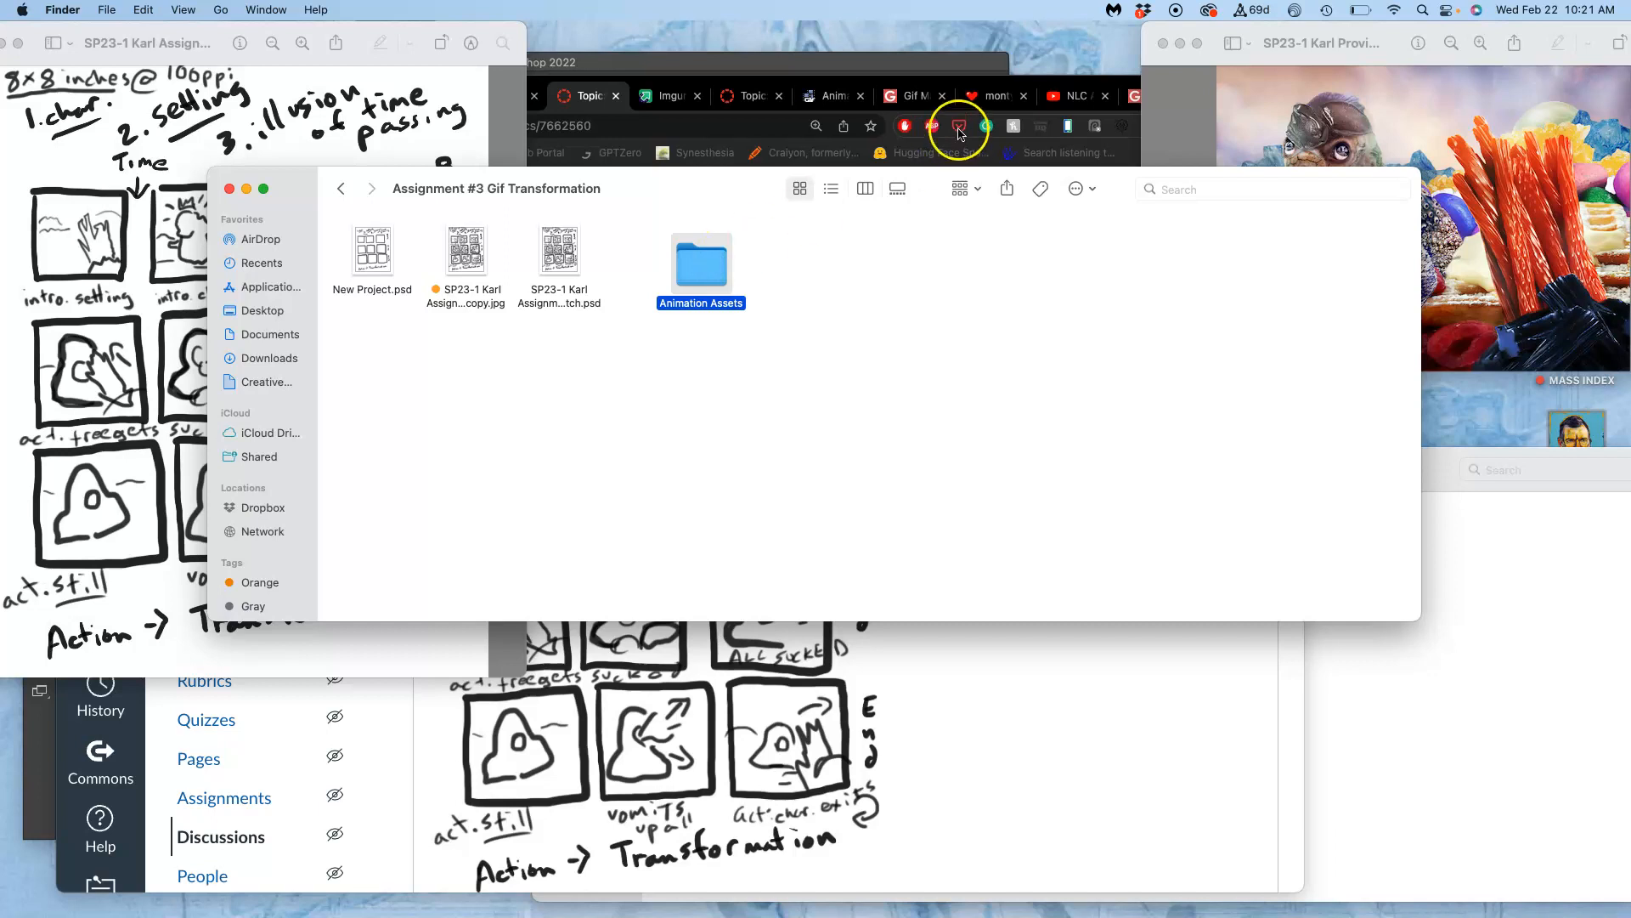
Step: Open the family-portrait animation from the Terry Gilliam GIF image results in its own browser tab, enlarge it and watch it
left_click(1054, 82)
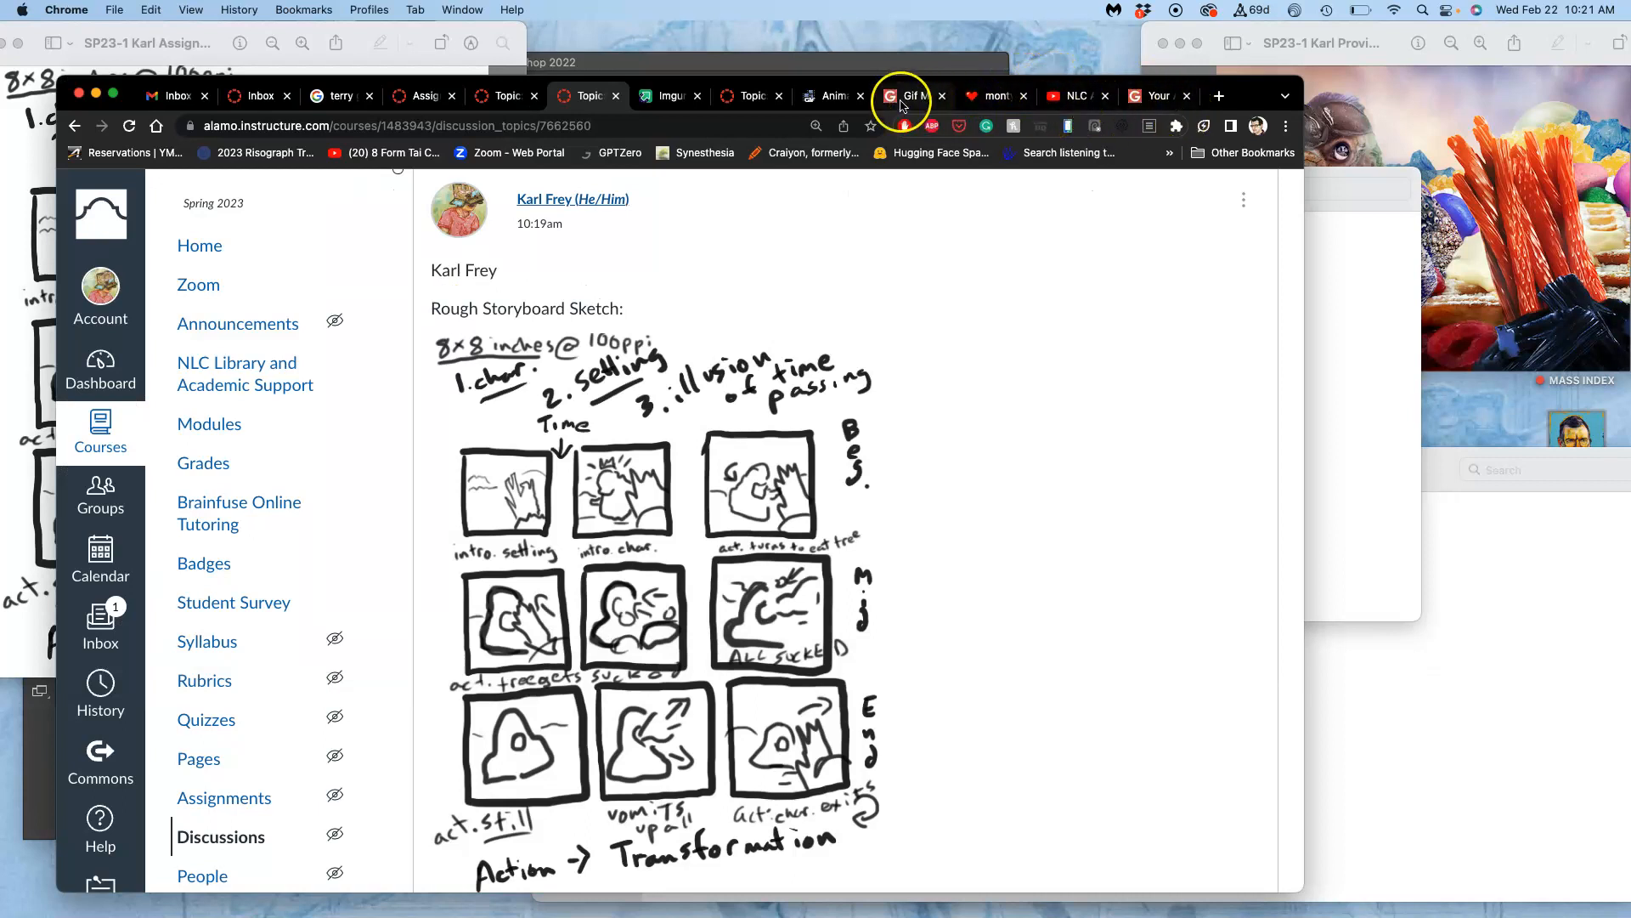
left_click(340, 95)
right_click(1056, 456)
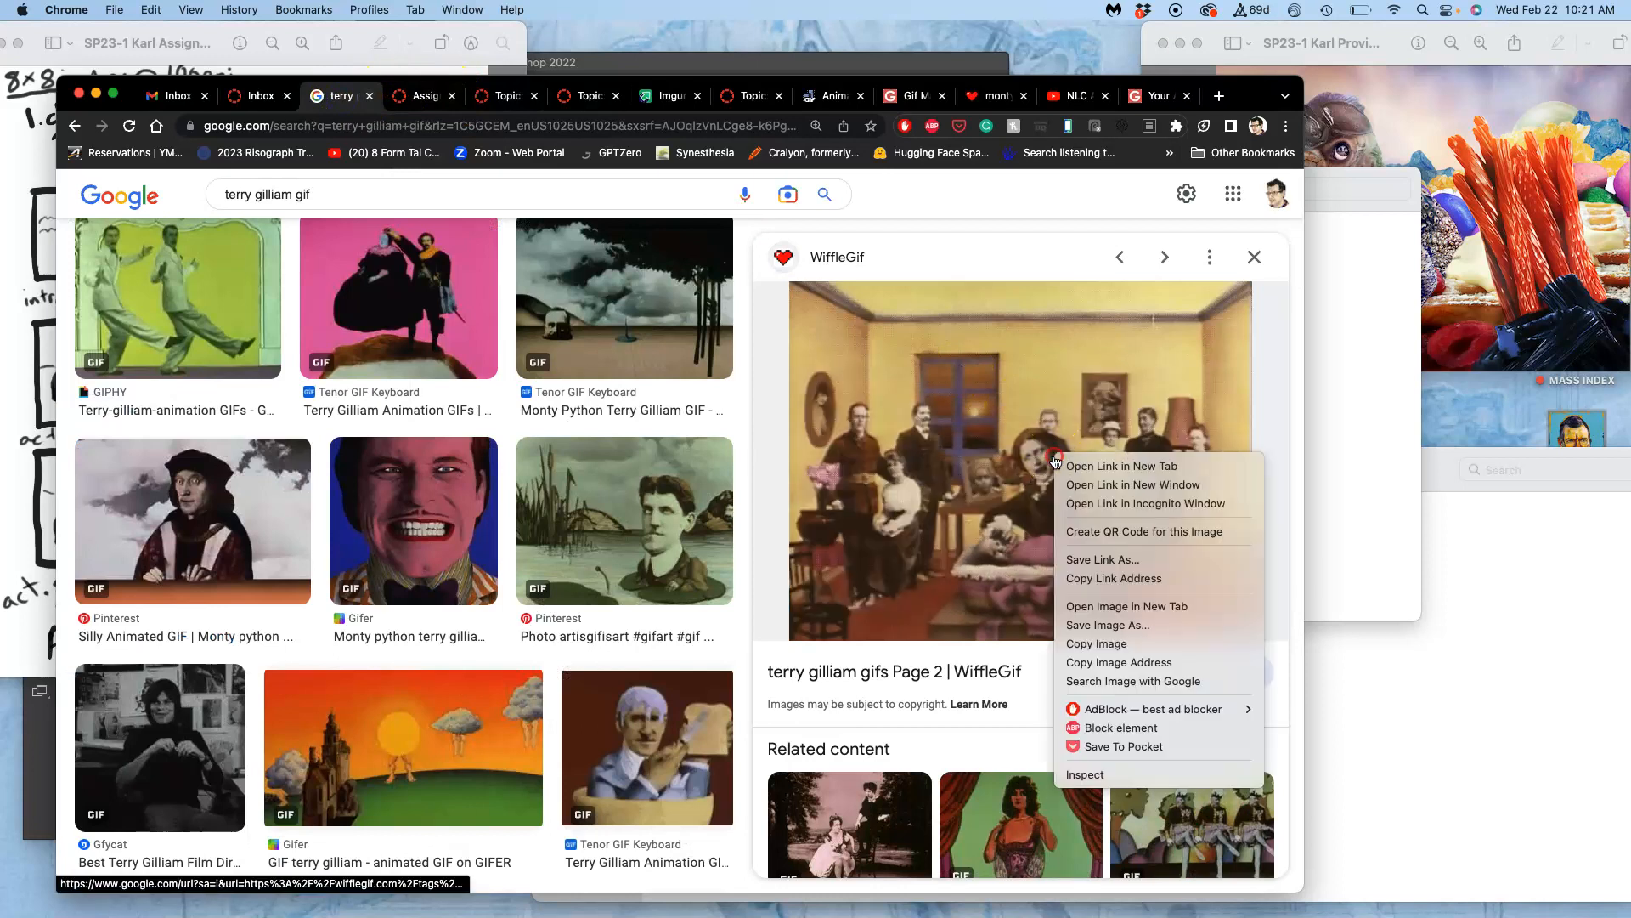
left_click(1104, 606)
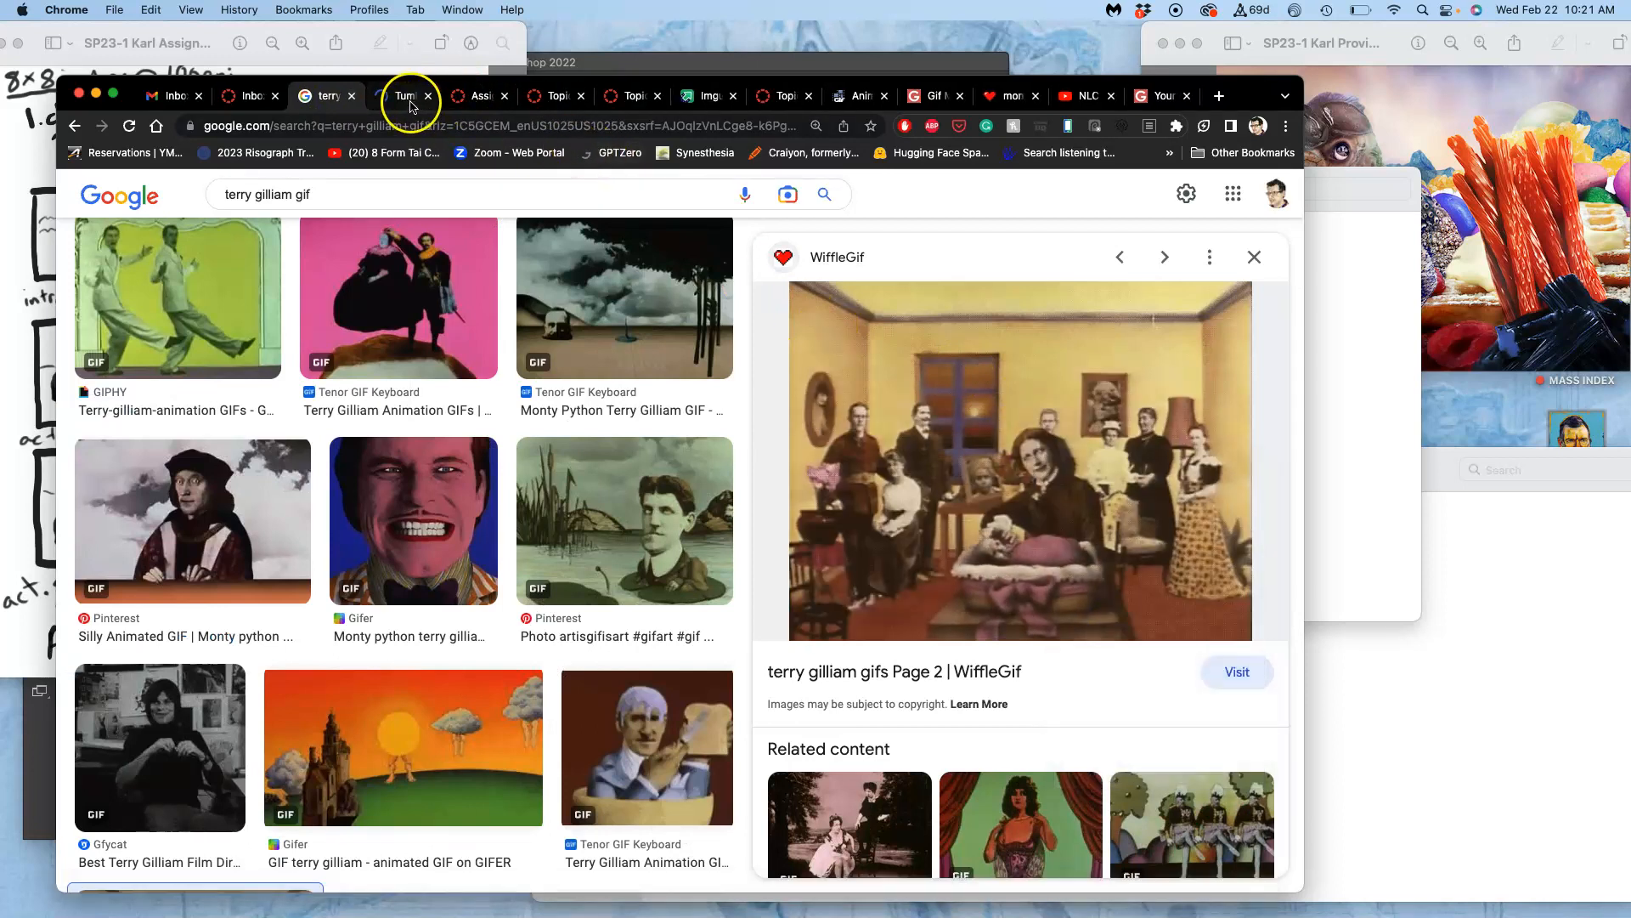
left_click(406, 97)
key("super+equal")
key("super+equal")
key("super+equal")
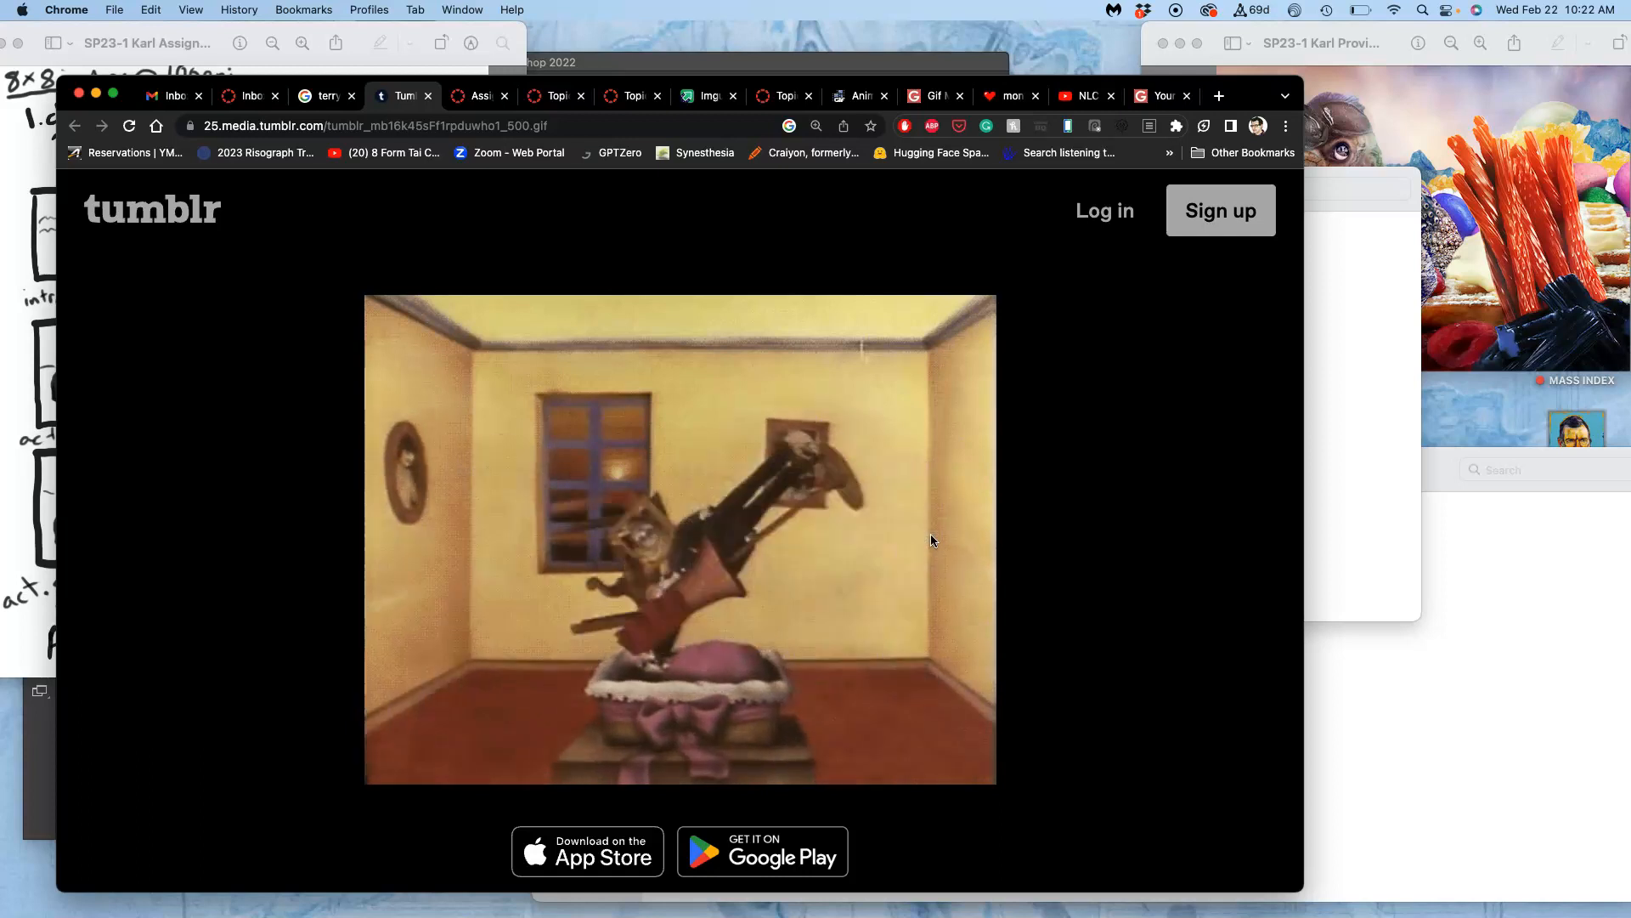
left_click(812, 615)
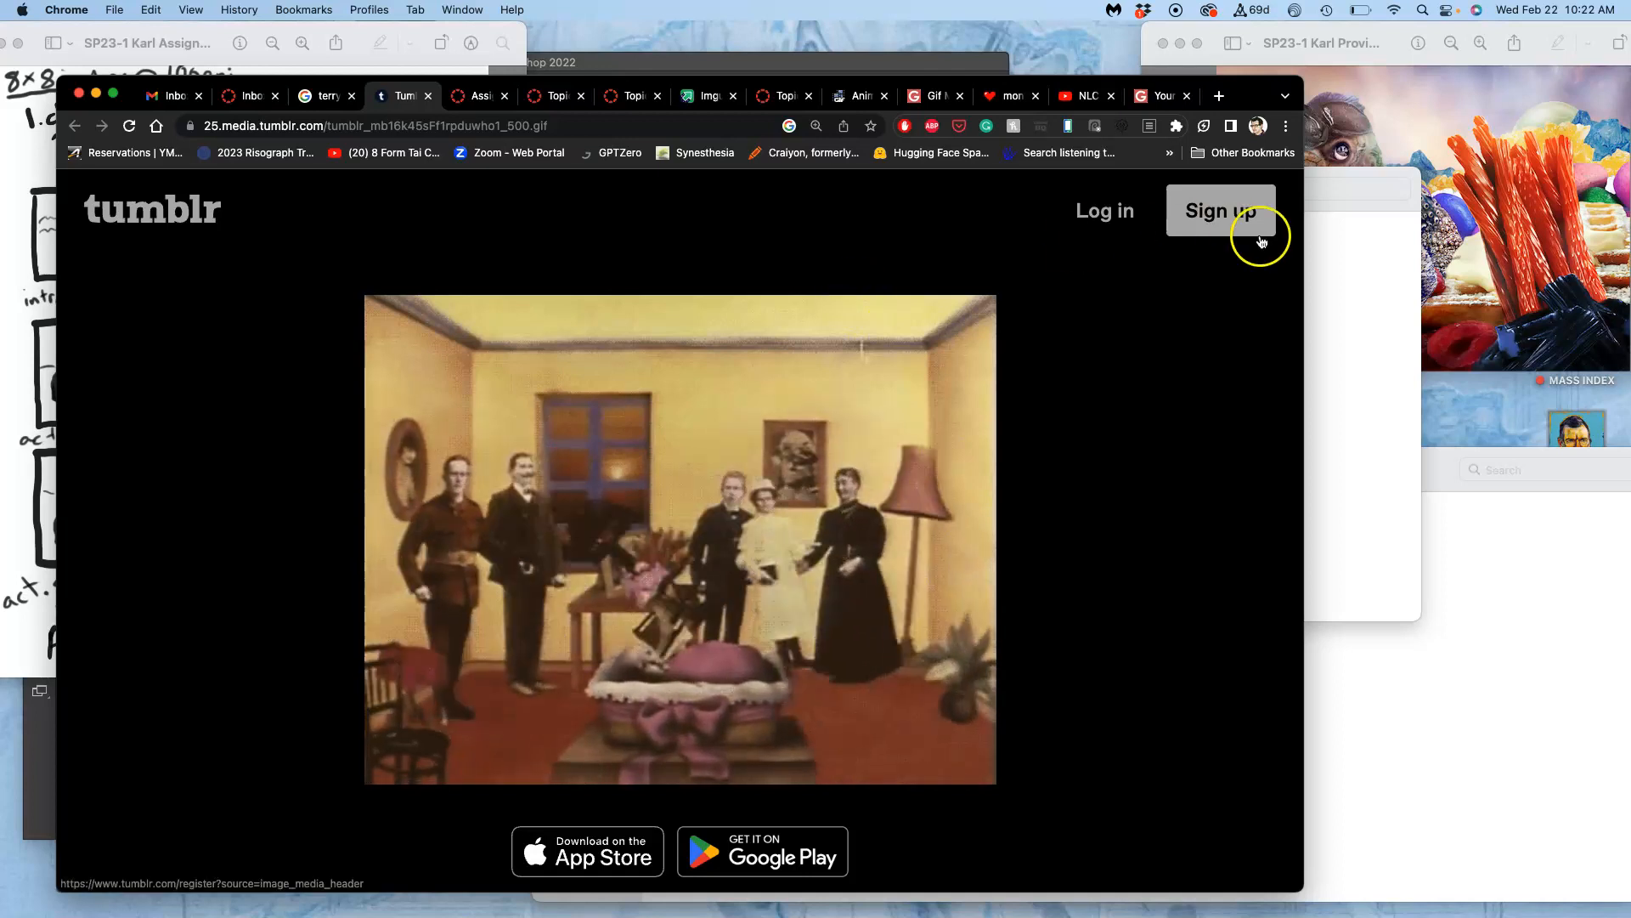
Step: Open the Assignment #2 Fantasy Creature Composite folder in a second Finder window and move it so the Animation Assets folder stays accessible
left_click(1333, 306)
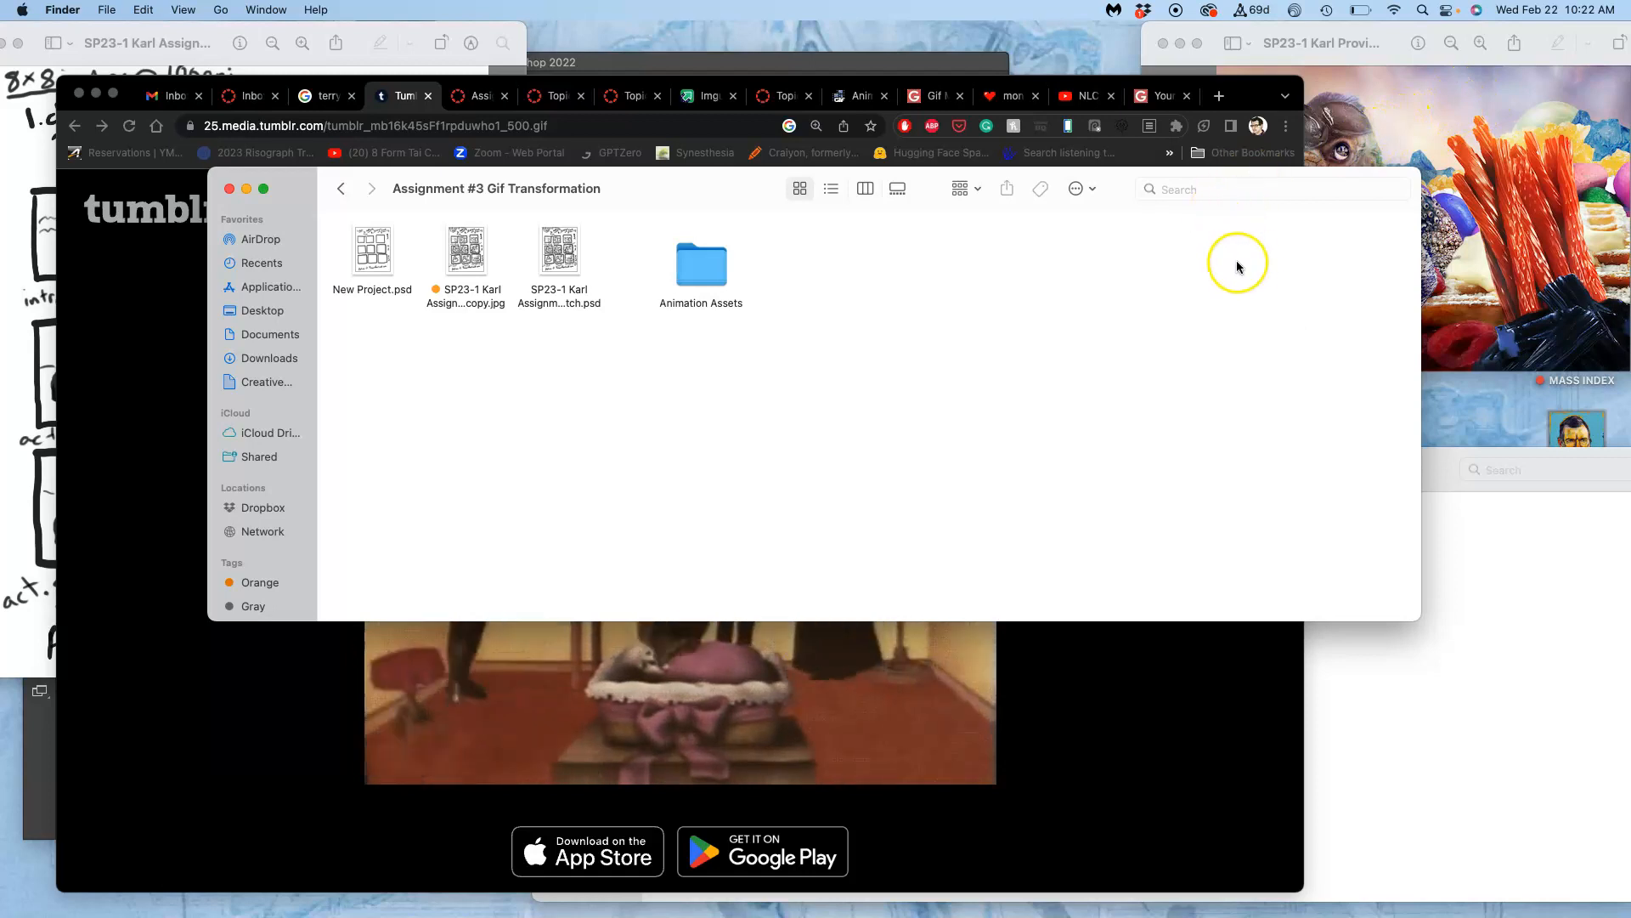
double_click(1574, 425)
left_click(820, 286)
double_click(820, 289)
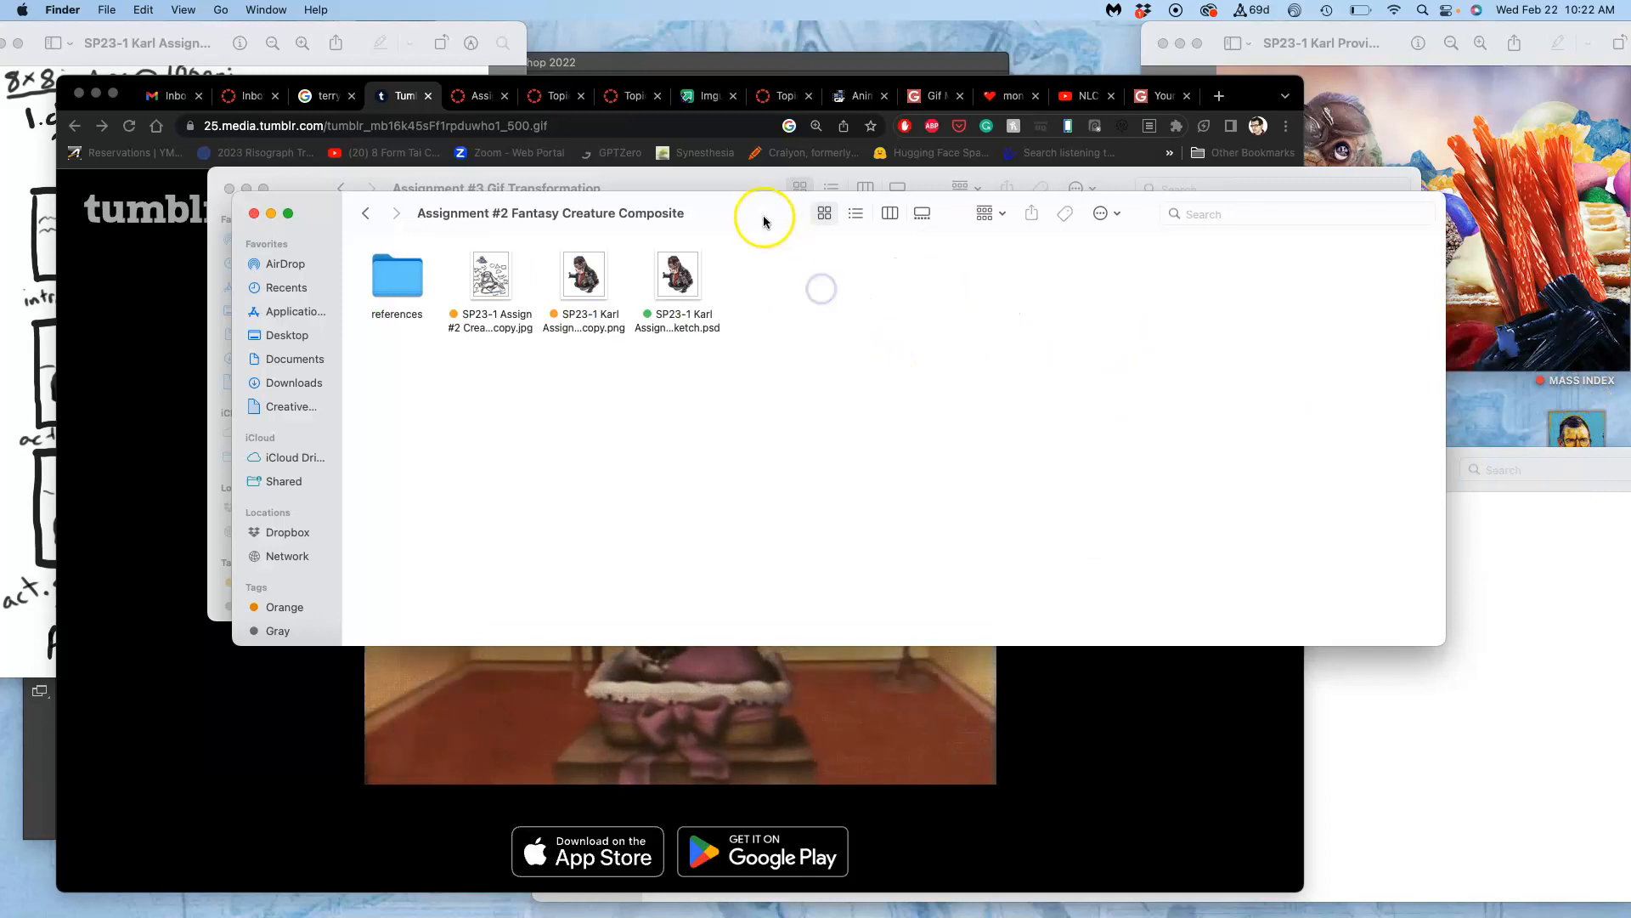
left_click_drag(756, 210, 946, 412)
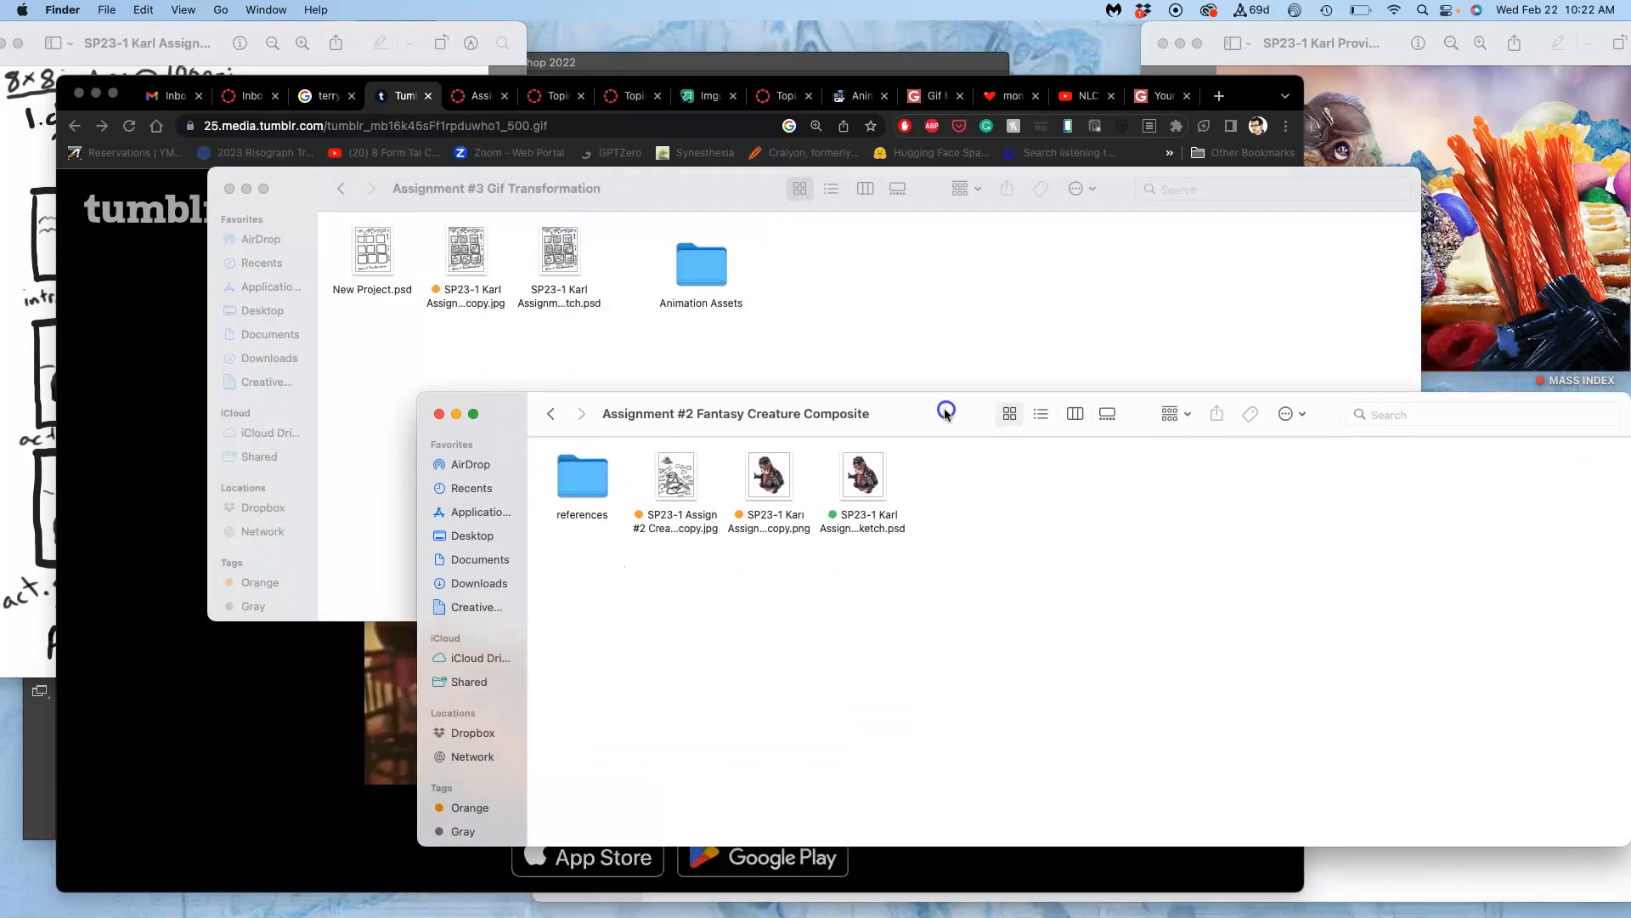
Step: Preview the creature composite PNG, copy it into the Animation Assets folder and check that folder's contents
double_click(771, 481)
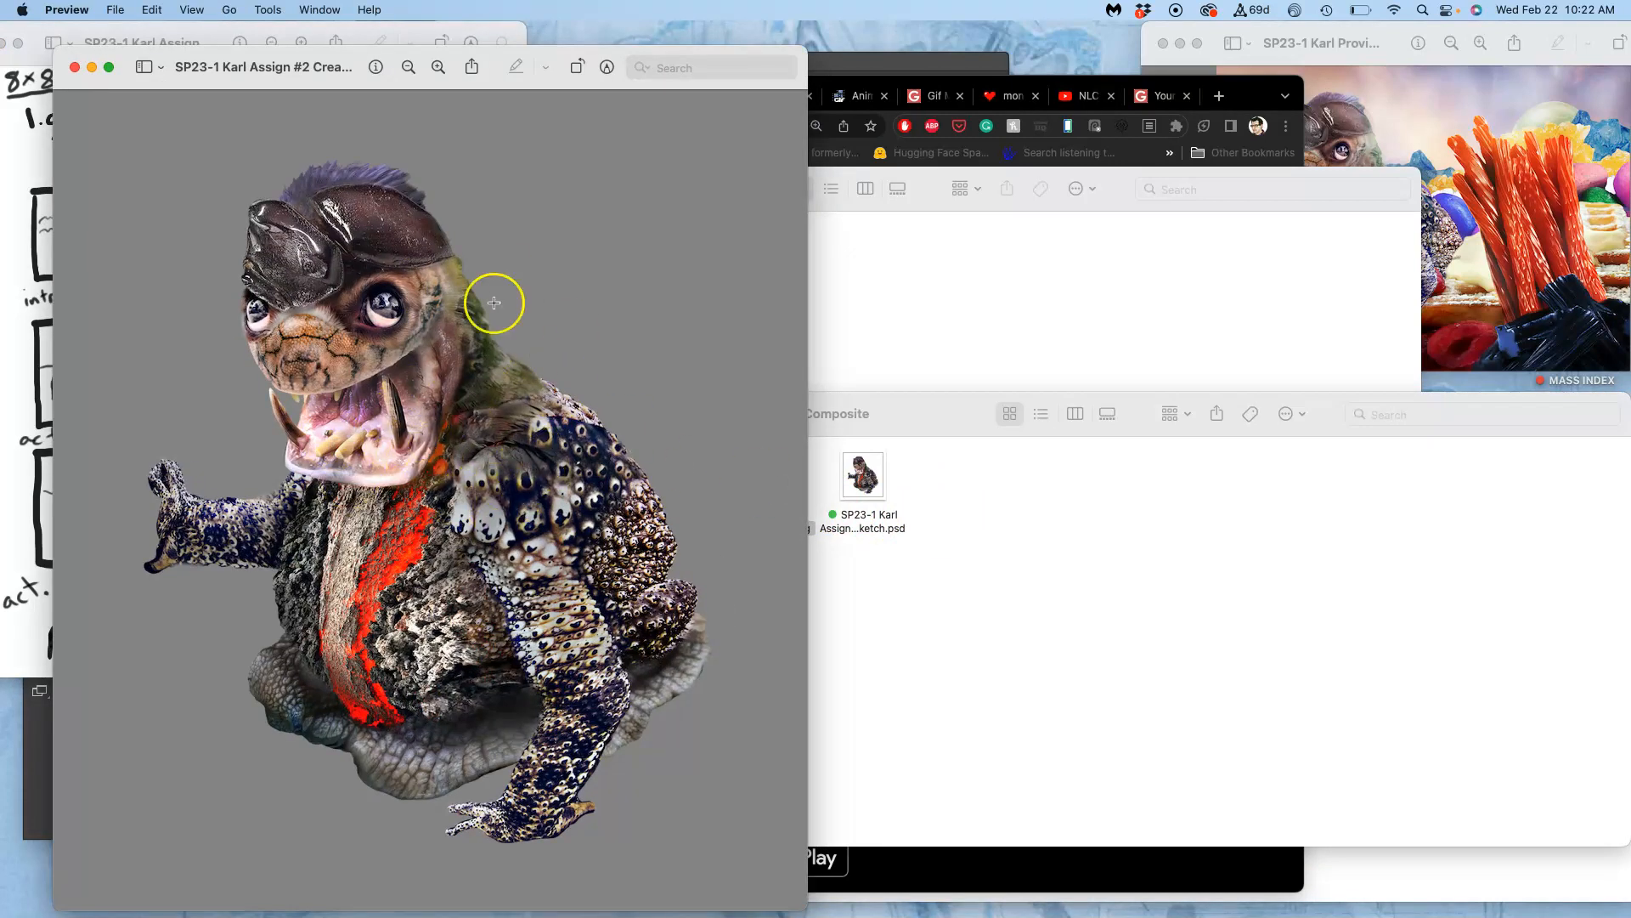
left_click(75, 67)
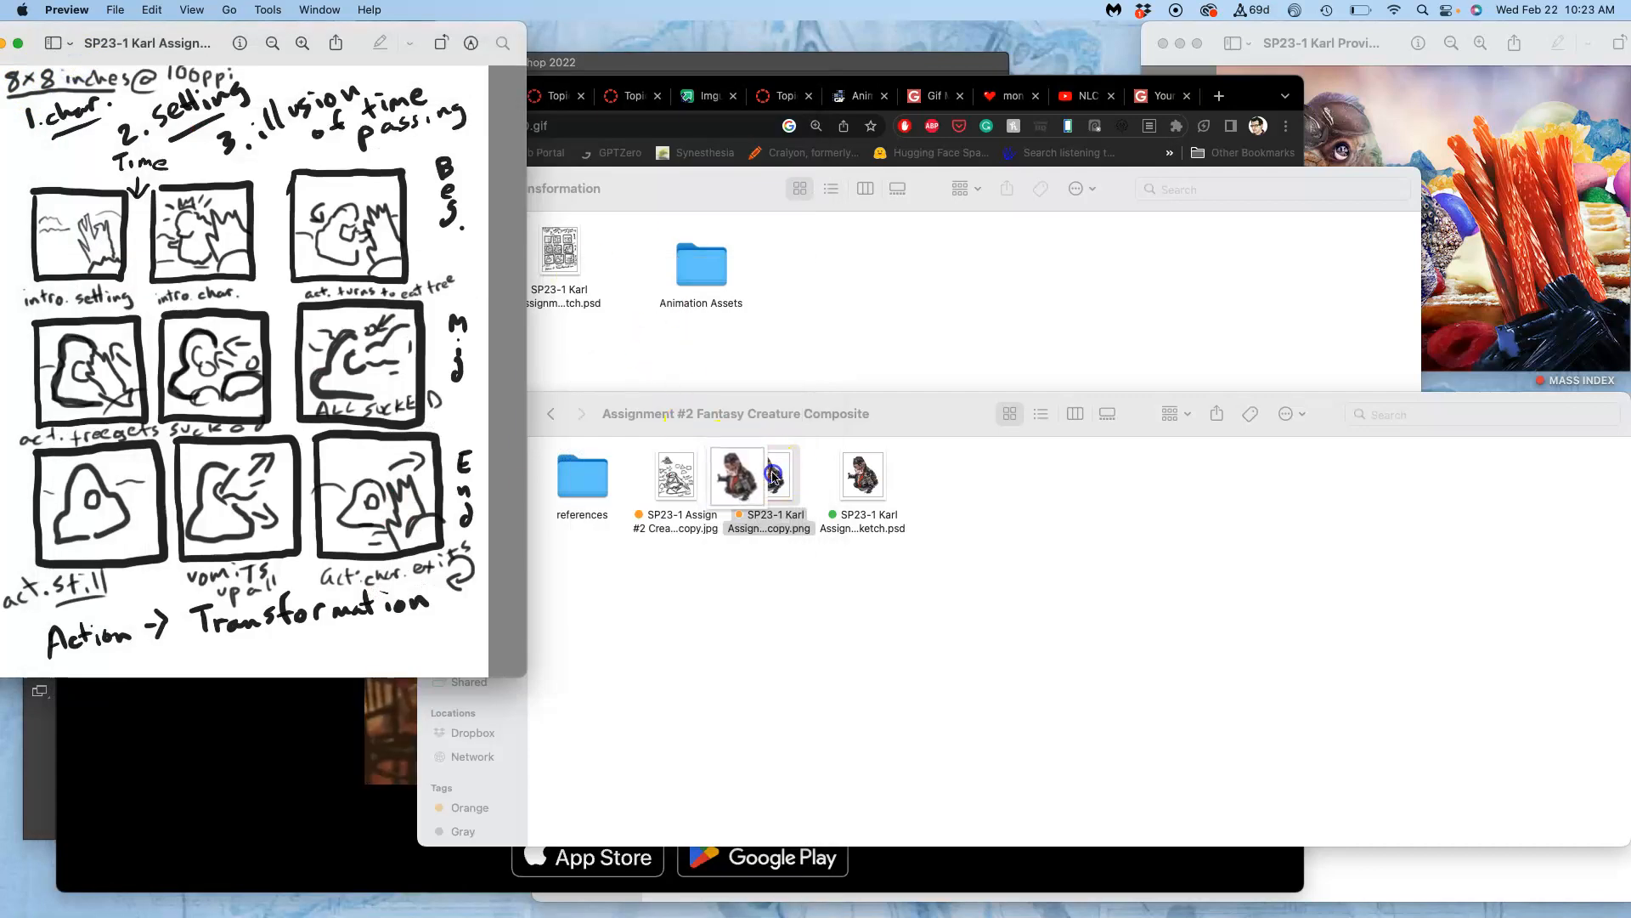
left_click_drag(773, 477, 713, 268)
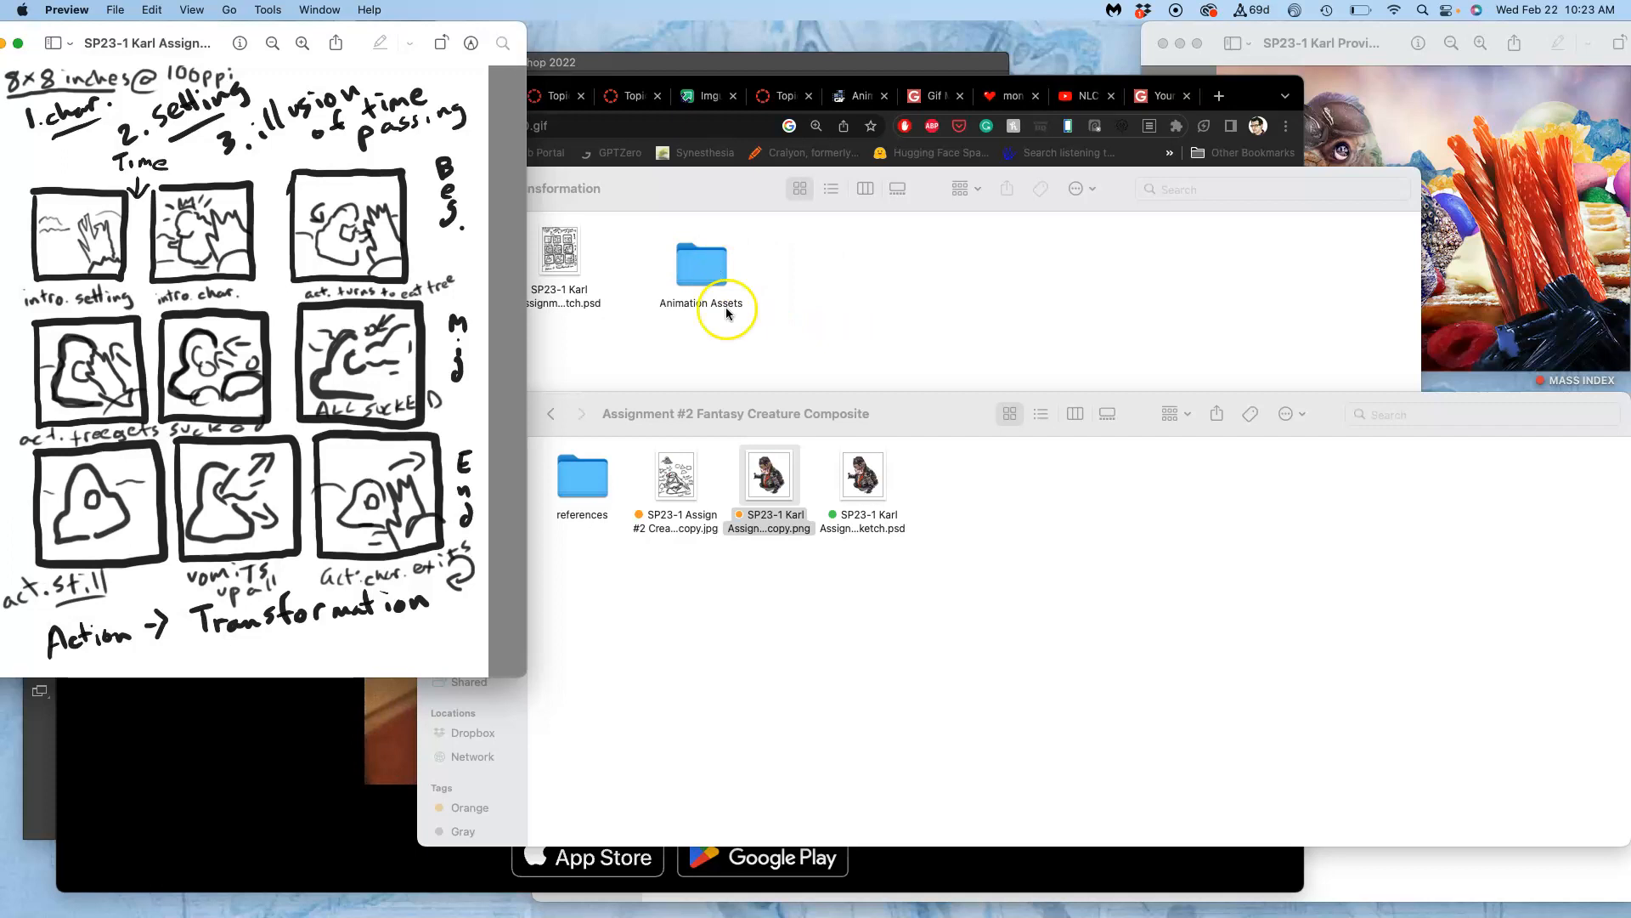
double_click(700, 268)
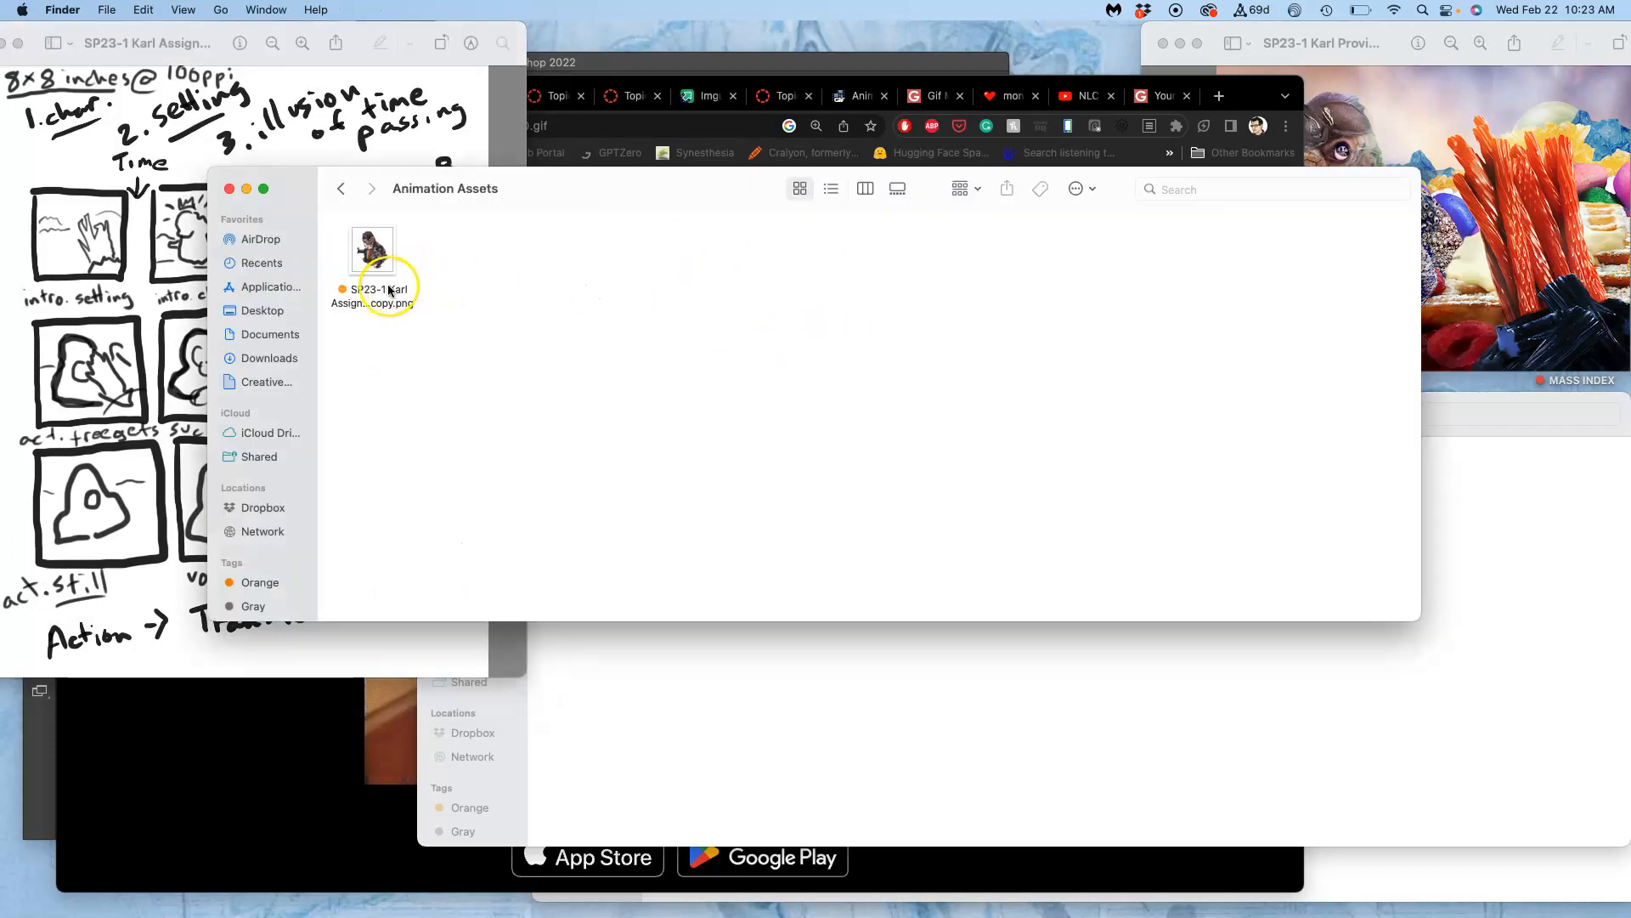
left_click(340, 188)
Step: Find the candy landscape PSD in the Proving Ground #1 folder and copy it into the Animation Assets folder
left_click(758, 684)
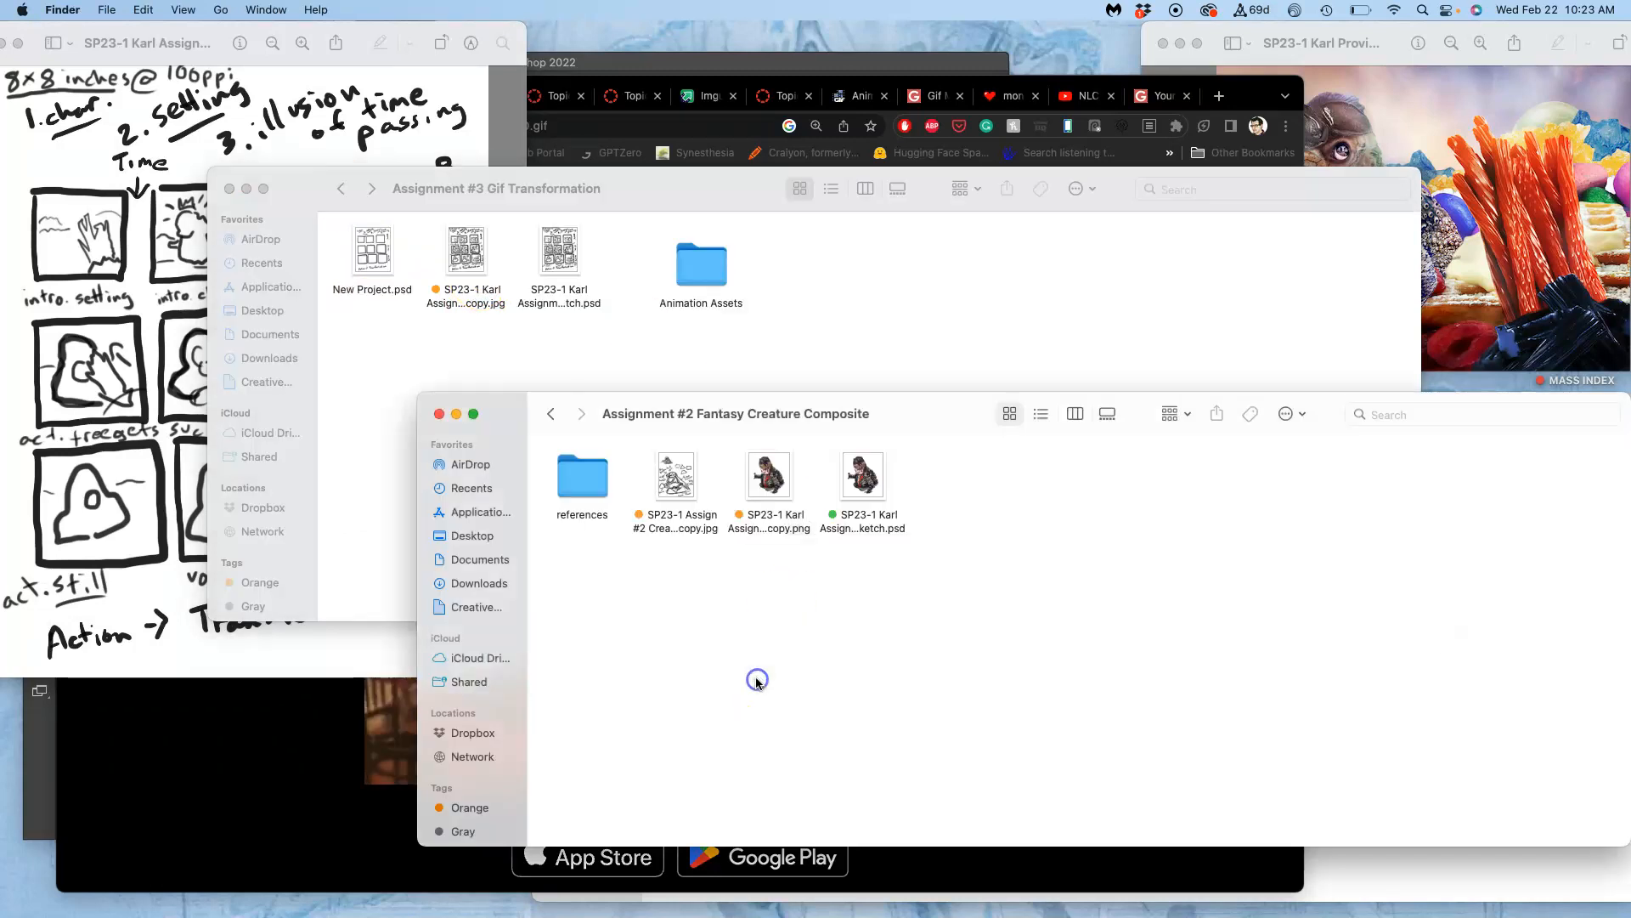
left_click(551, 415)
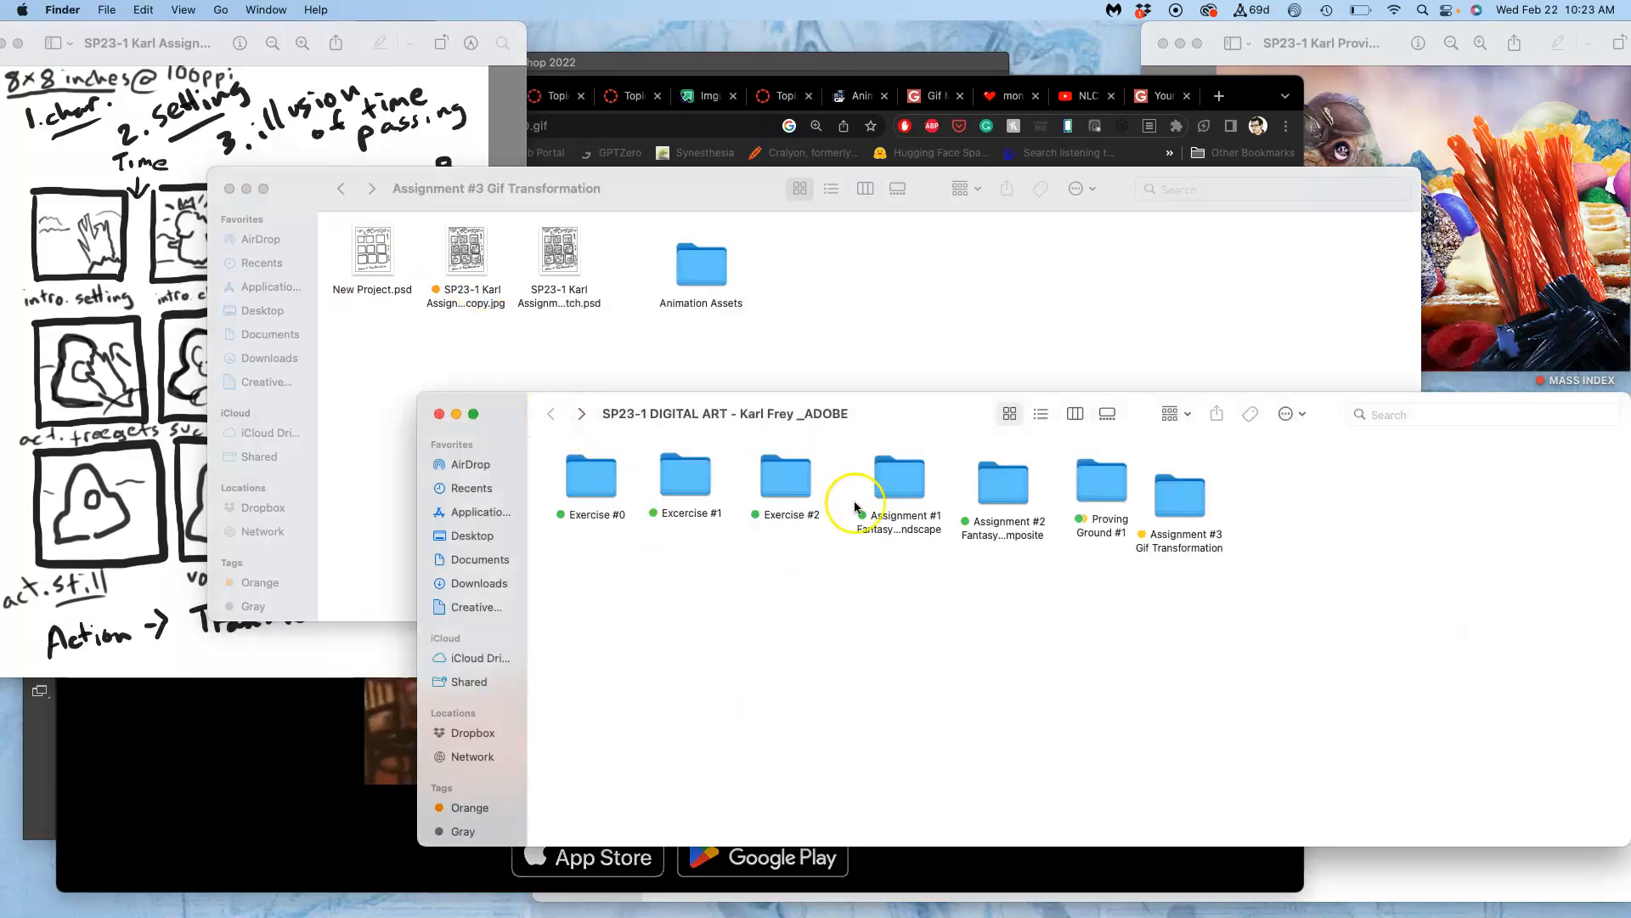
double_click(903, 486)
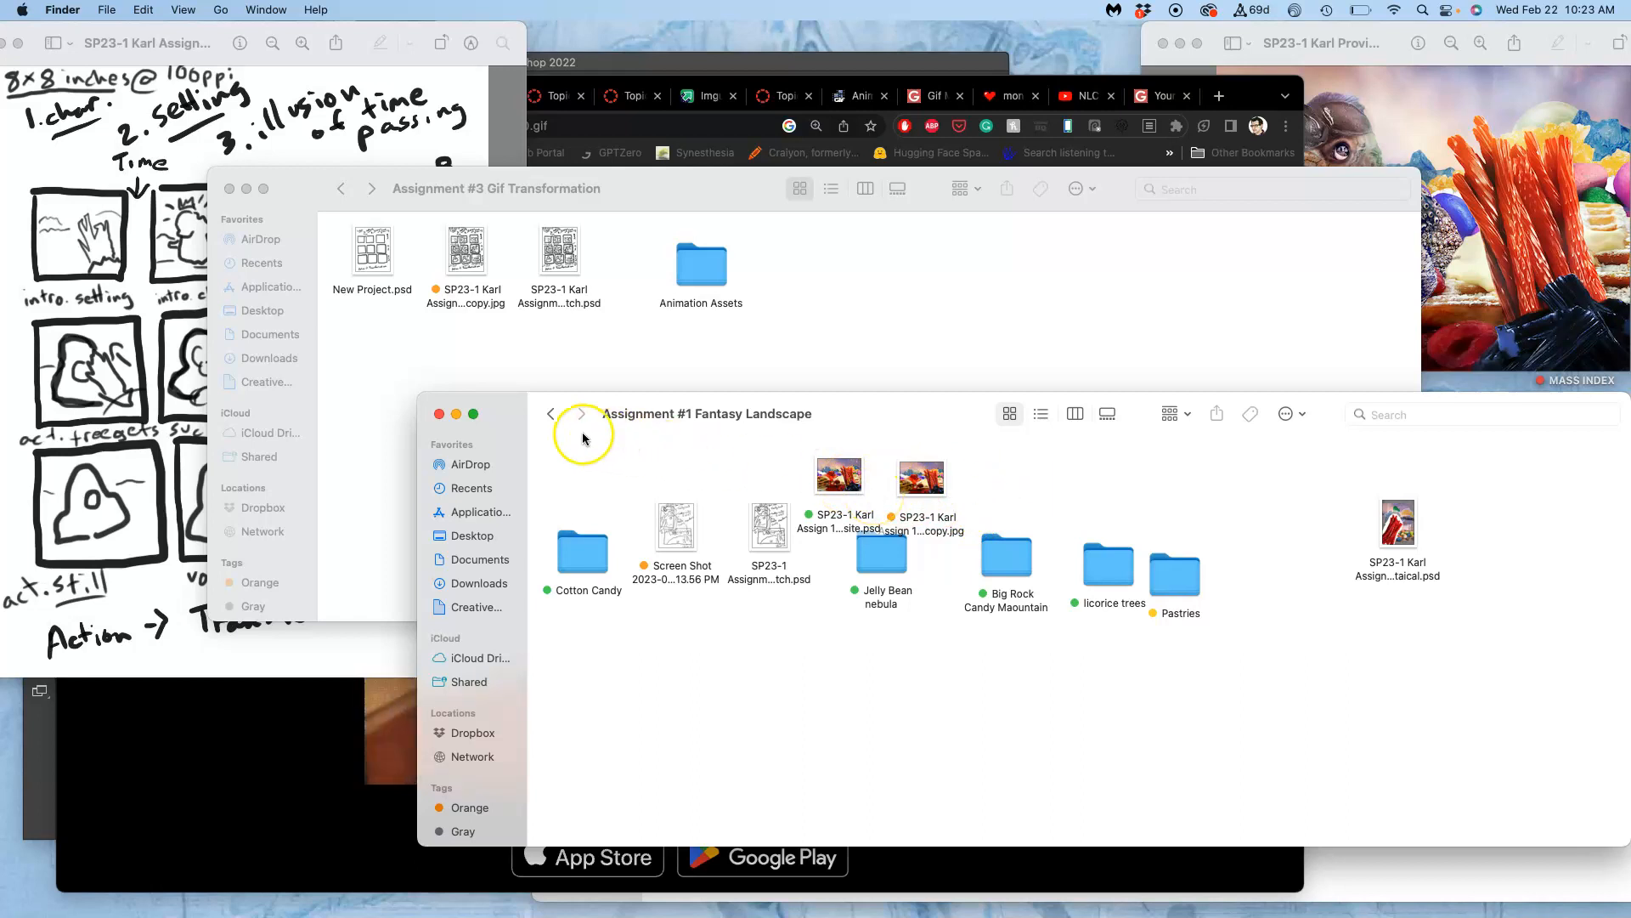
left_click(553, 415)
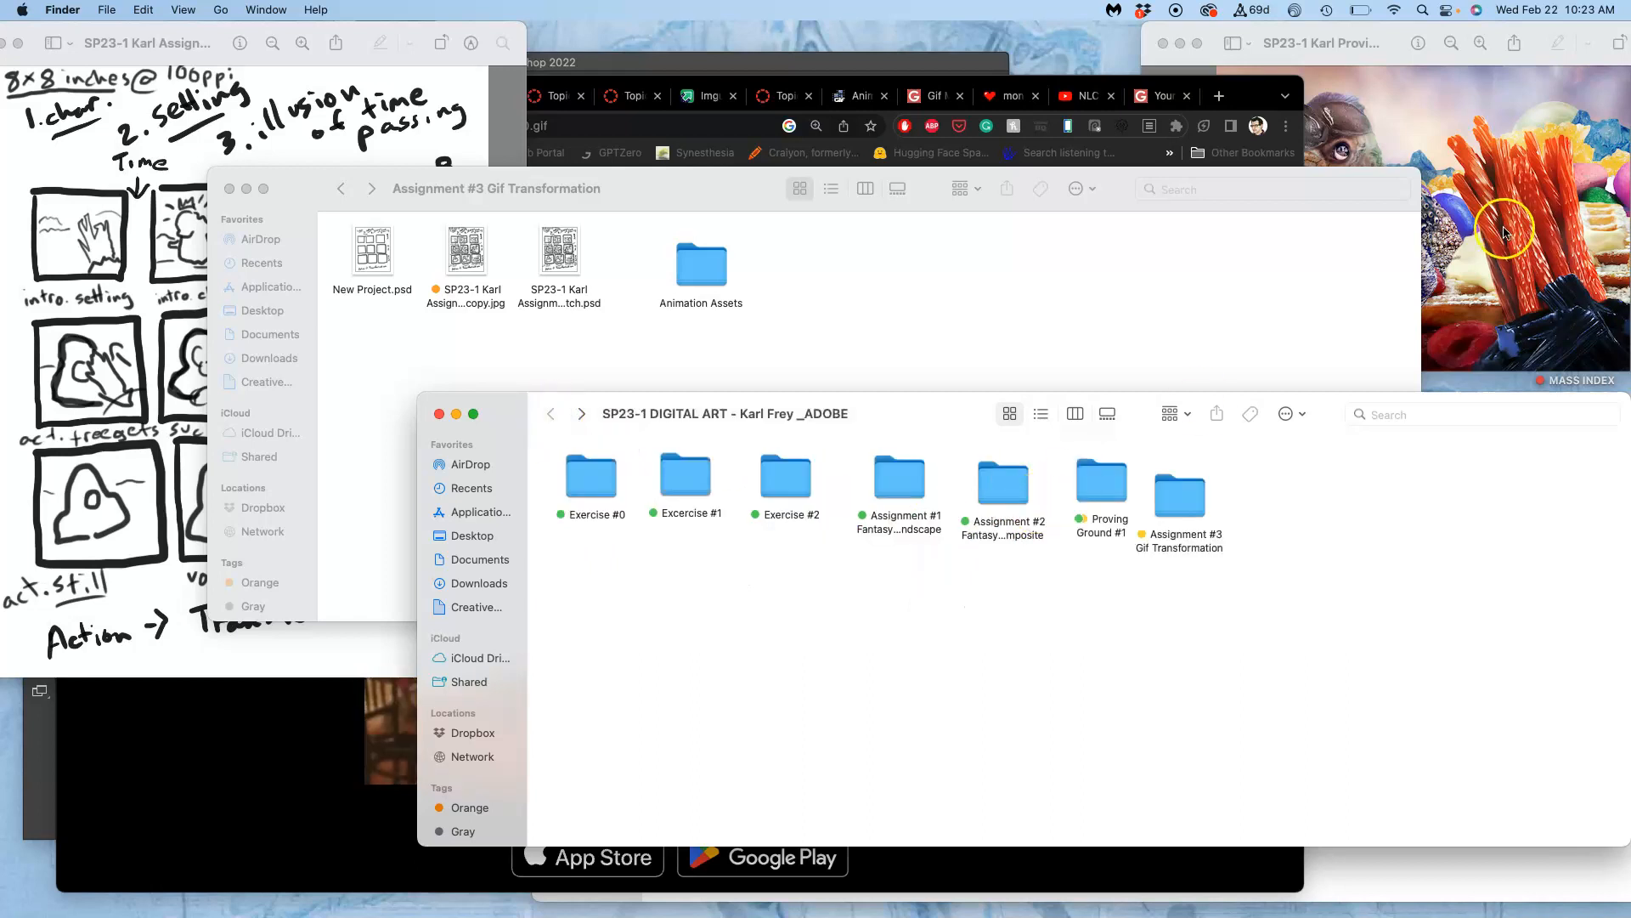
double_click(1104, 481)
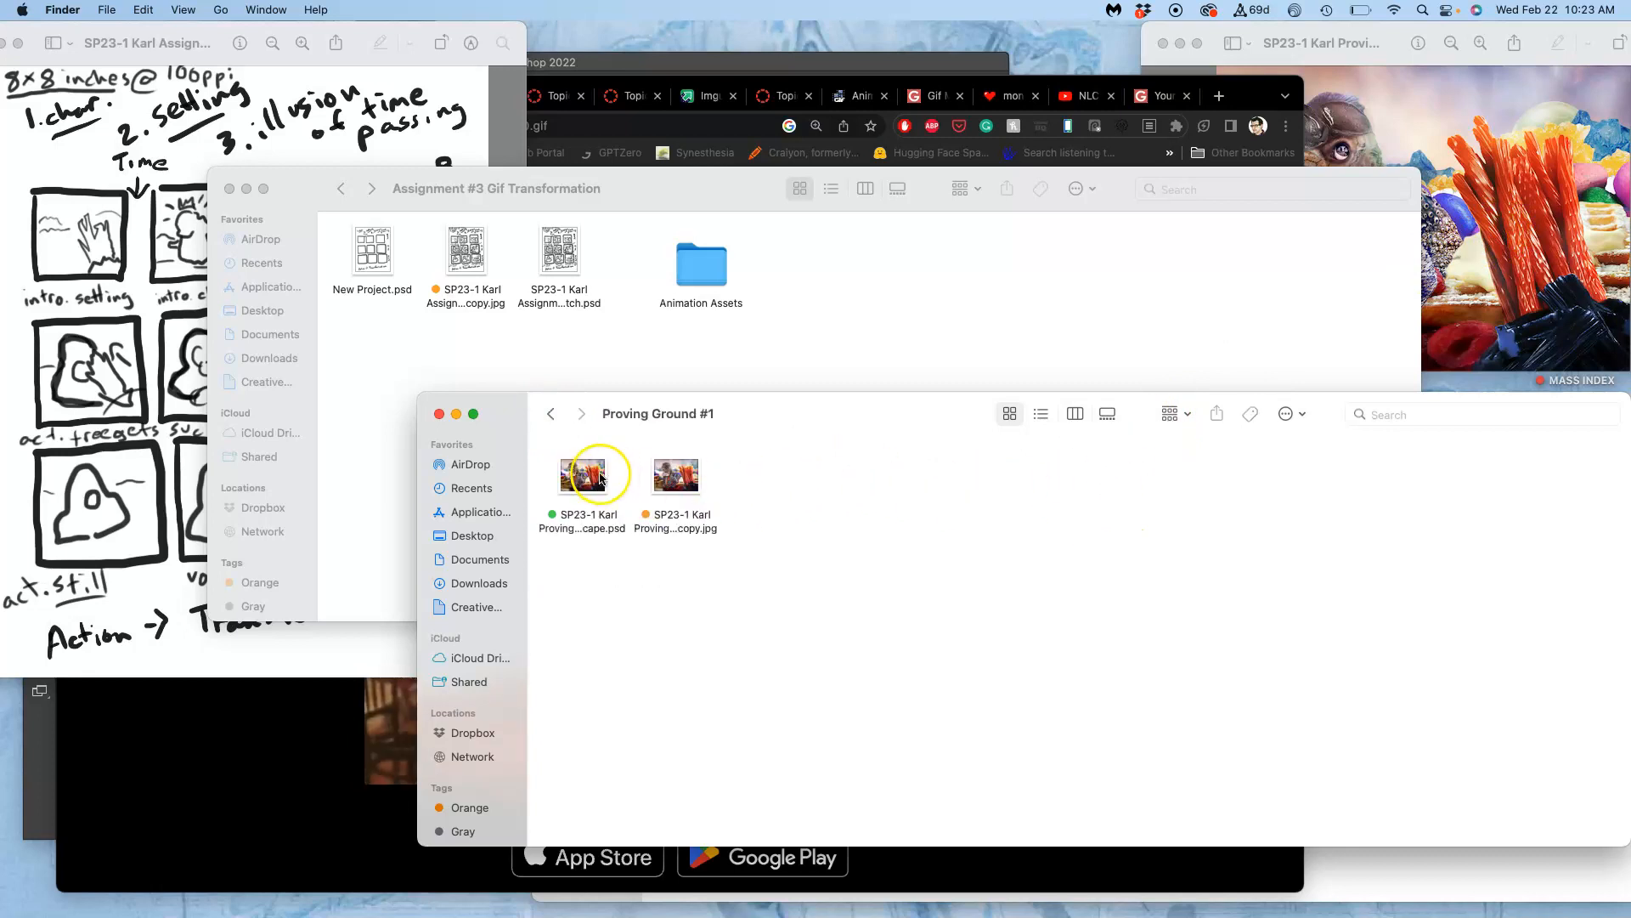
left_click(584, 484)
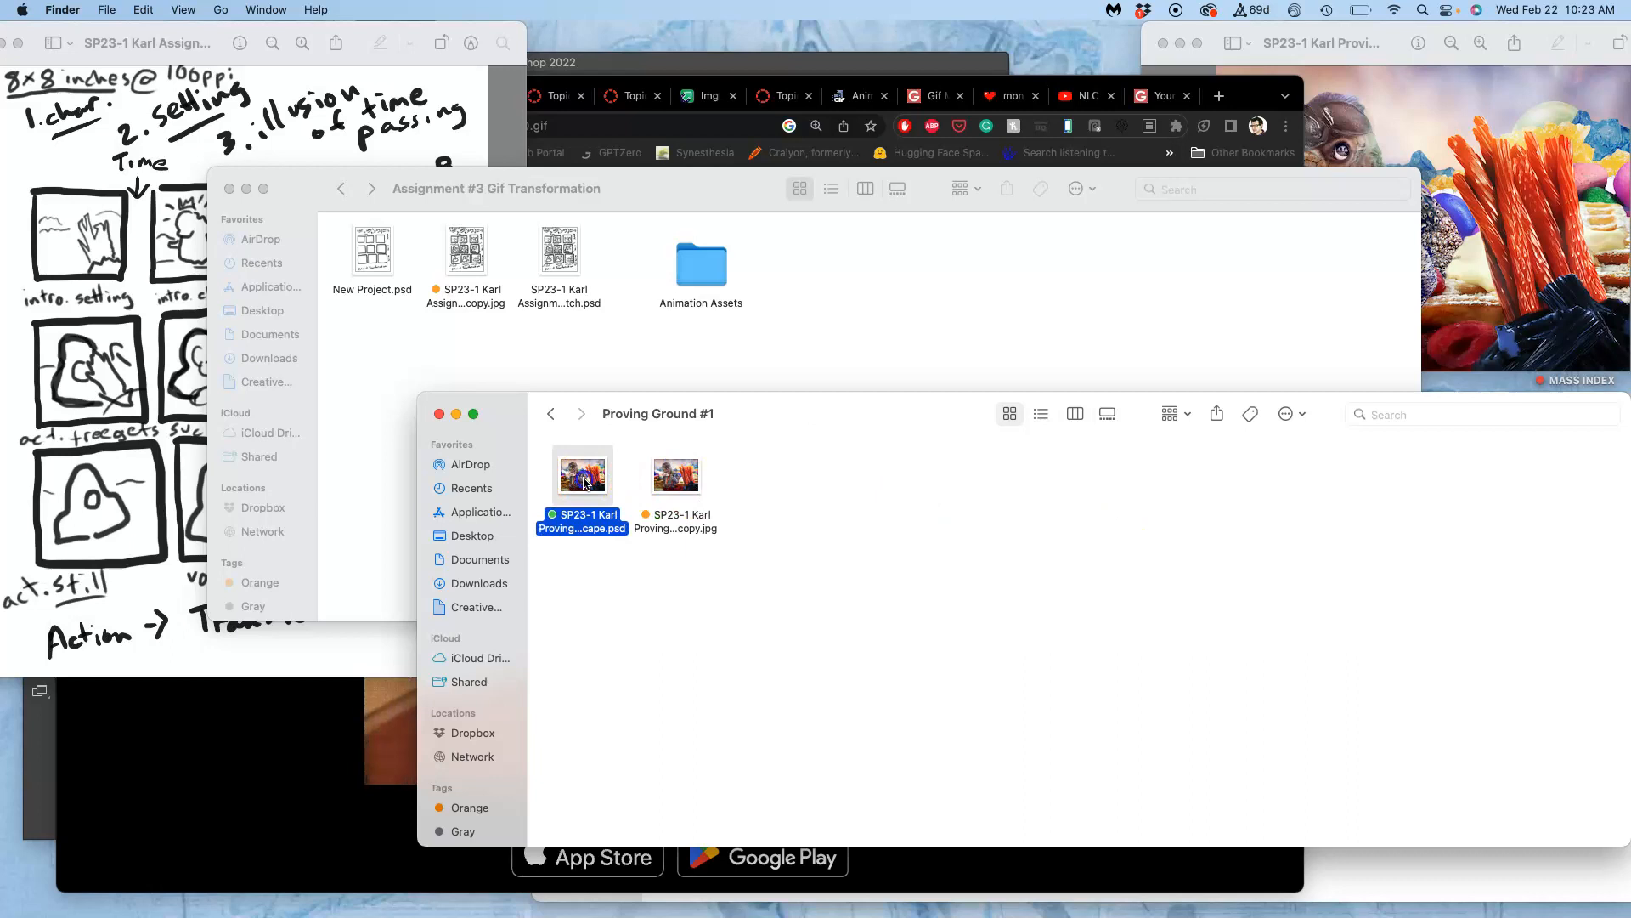
left_click_drag(585, 483, 706, 270)
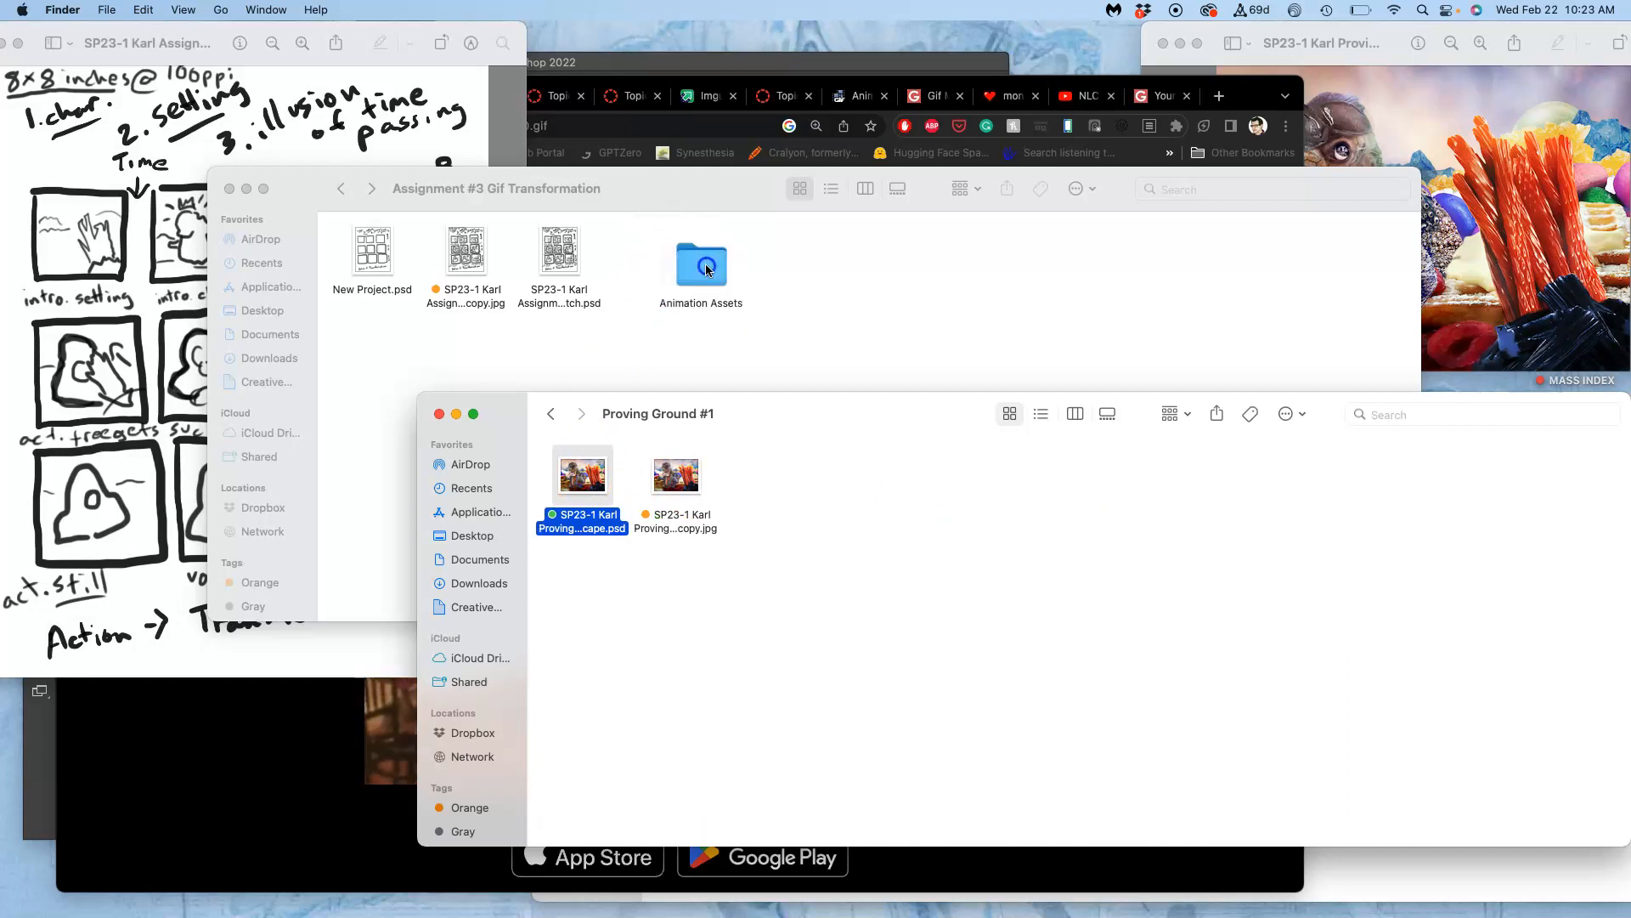
Step: Rename the copied landscape PSD in Animation Assets, replacing everything after the SP23-1 prefix and first name with "Assign 3 Assets"
double_click(703, 267)
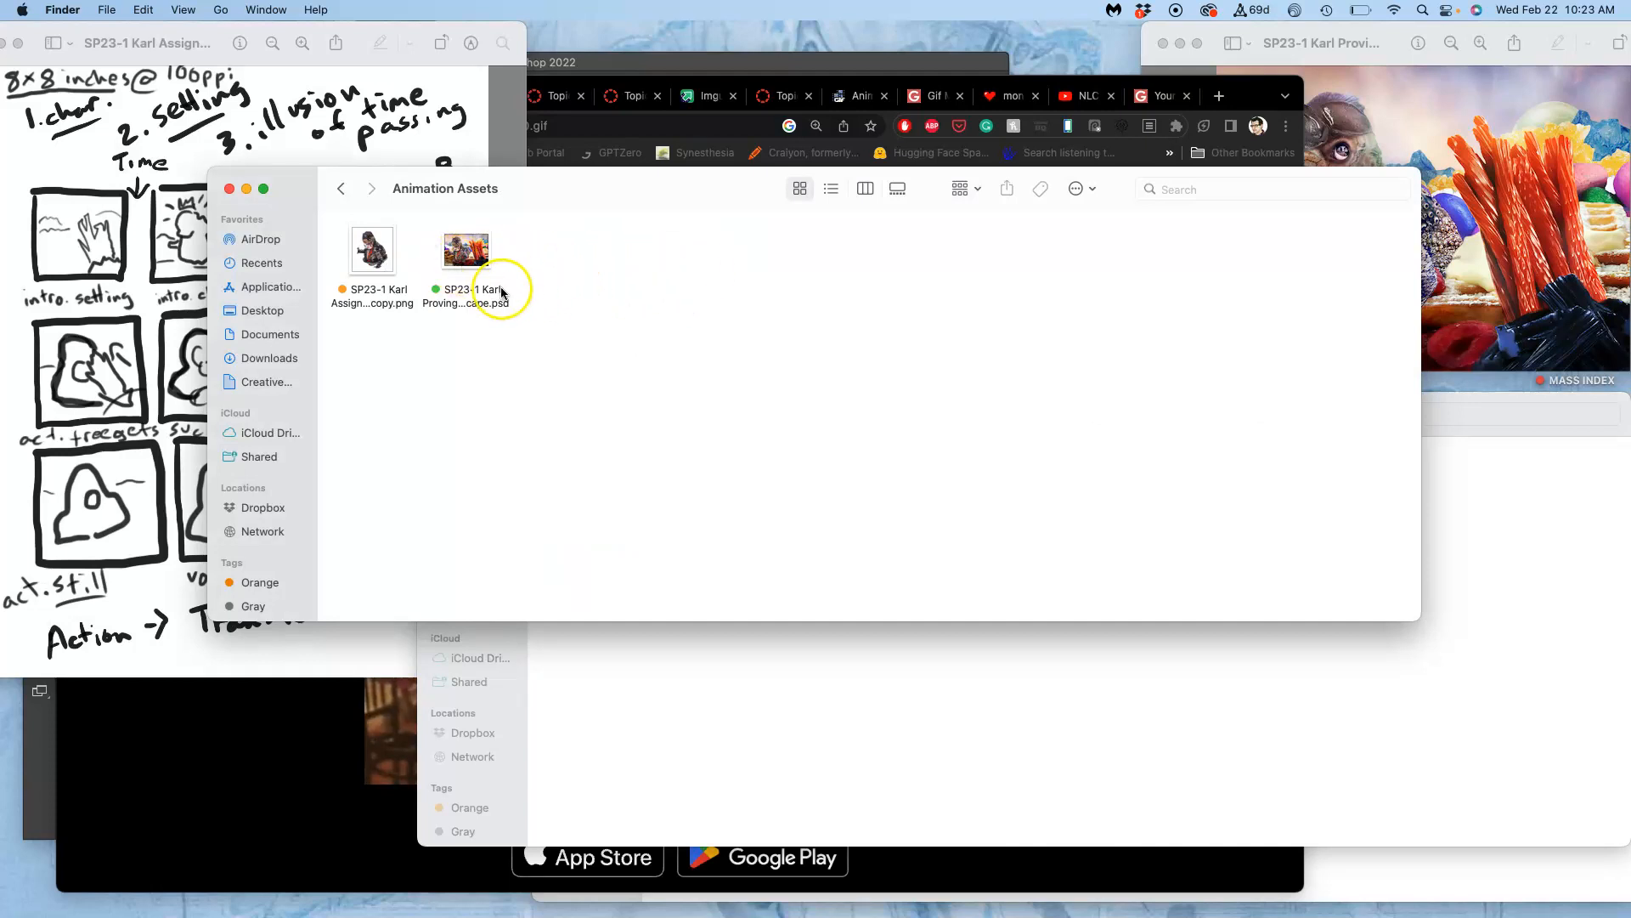
left_click(493, 303)
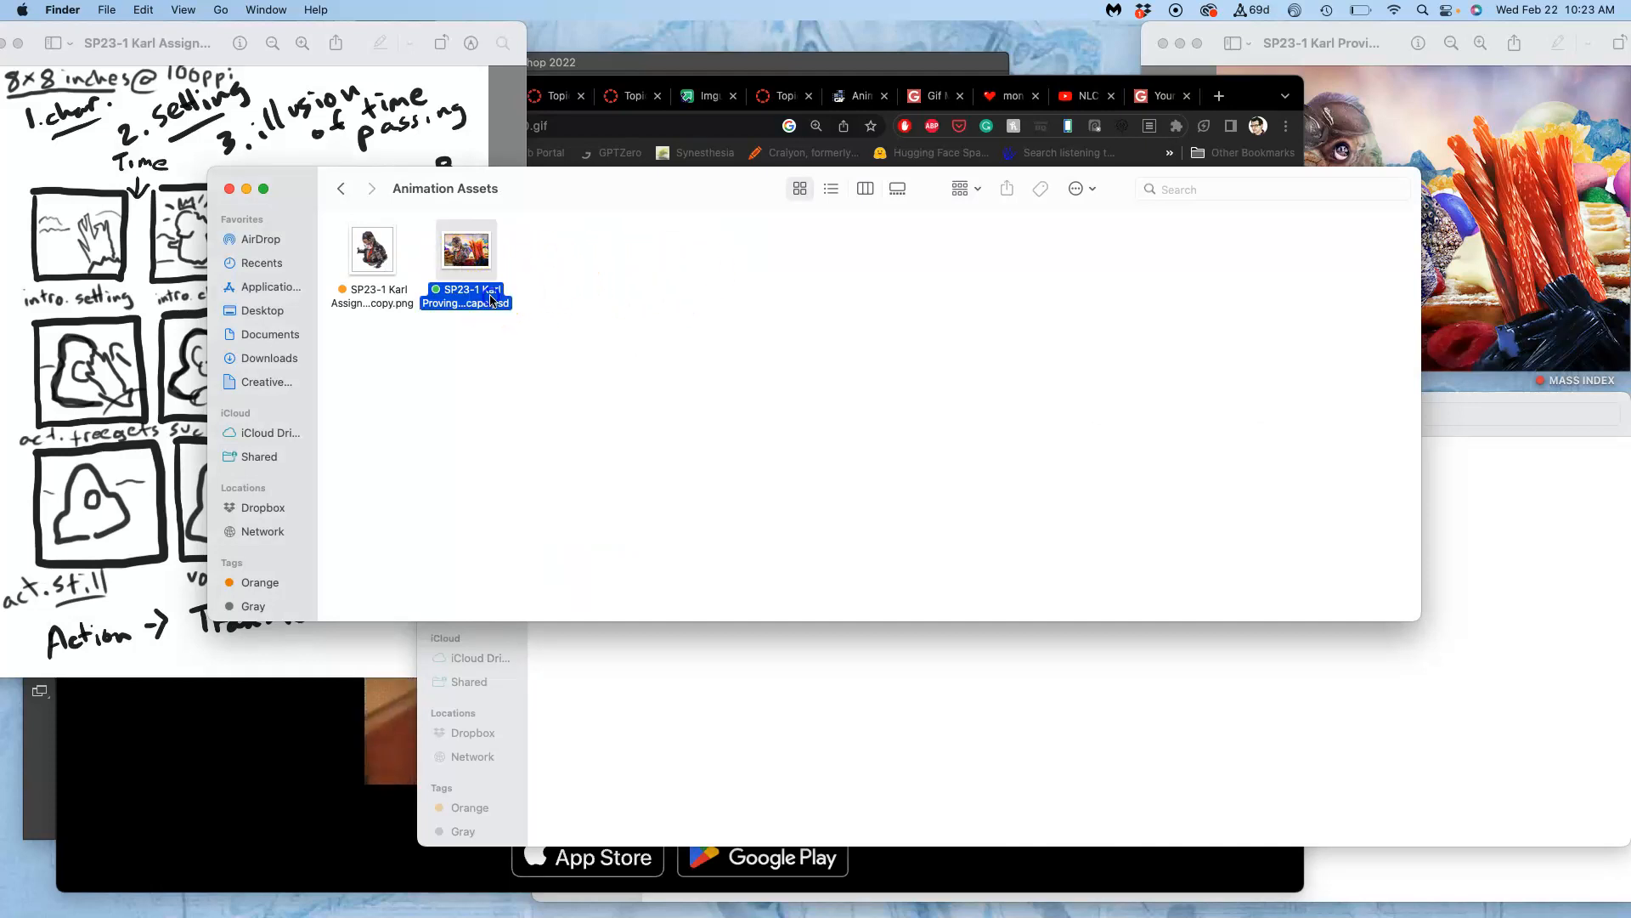
left_click(494, 303)
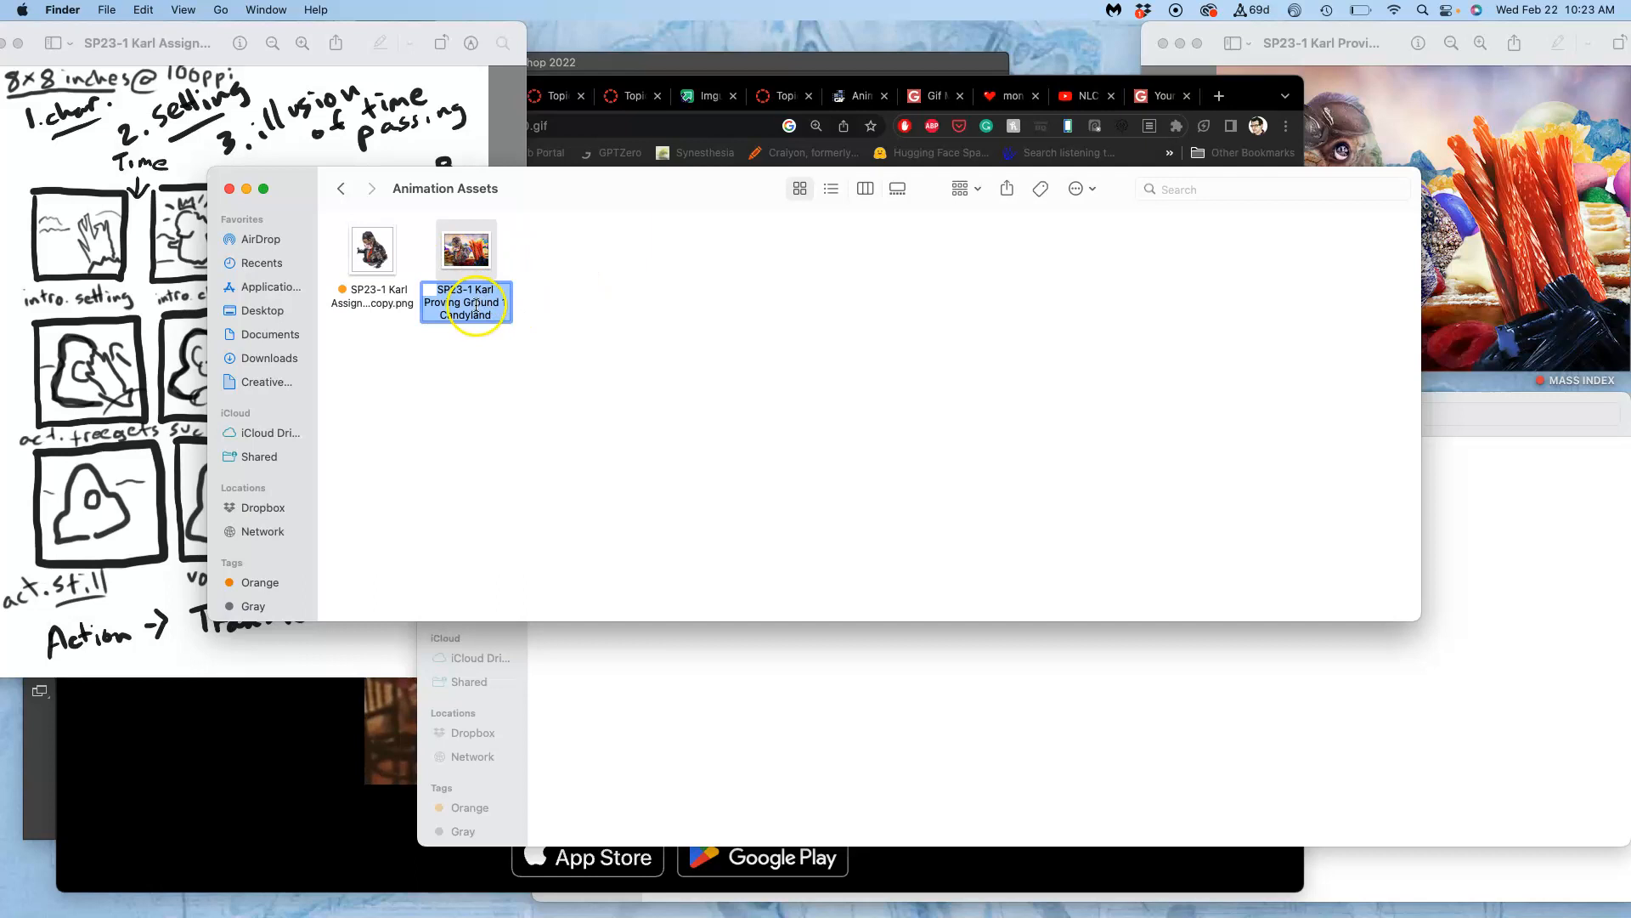
left_click(475, 308)
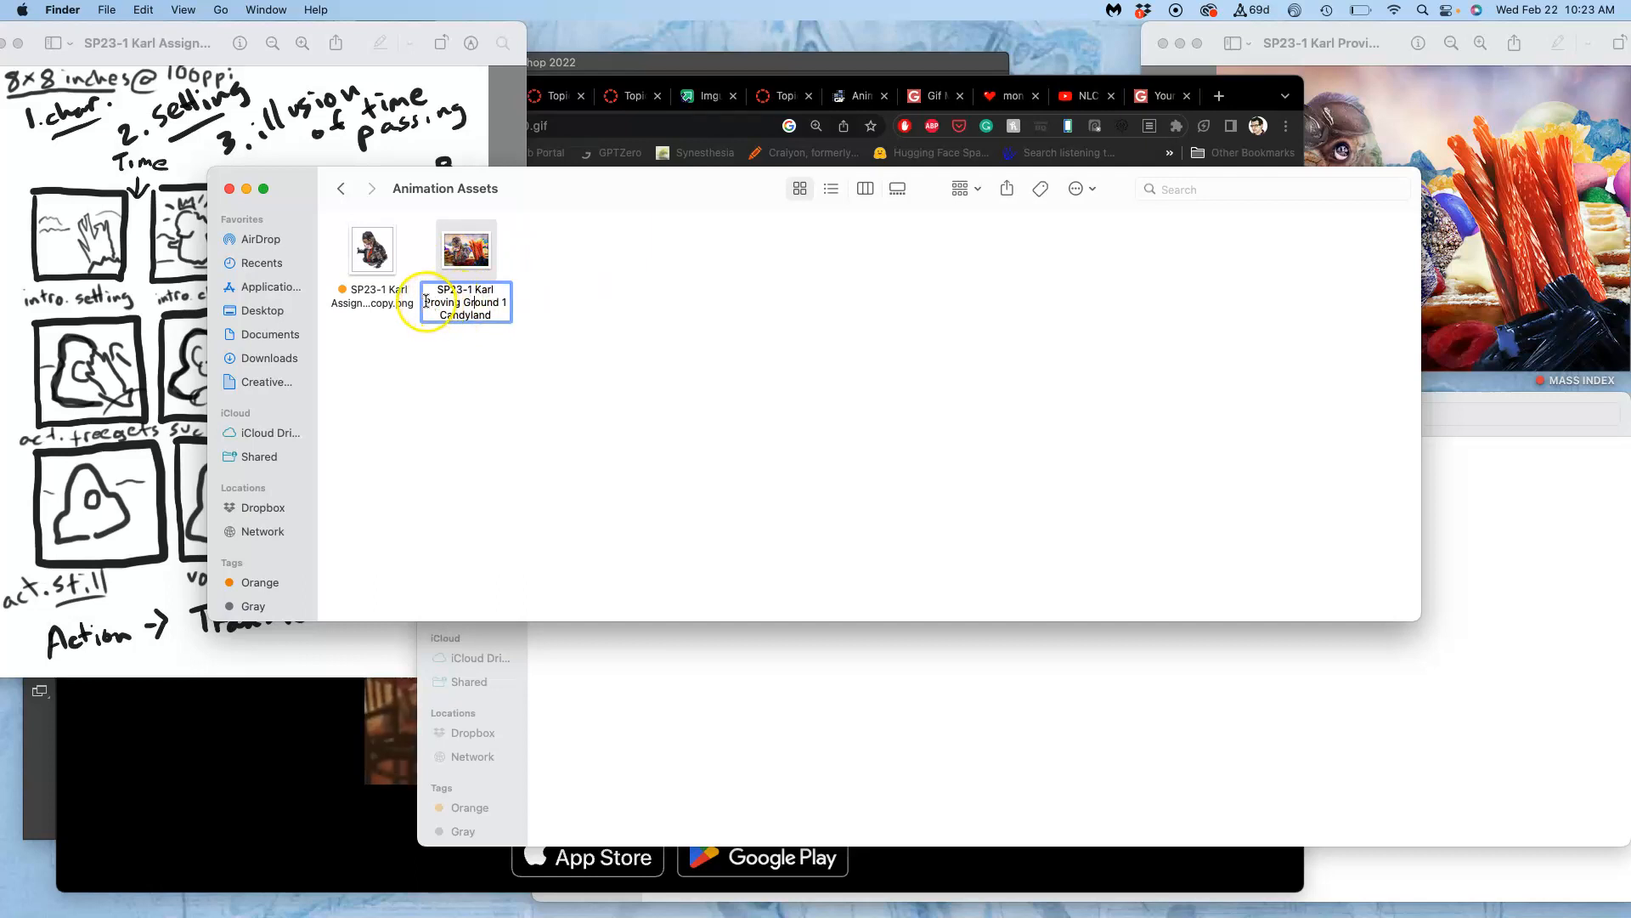
left_click_drag(426, 301, 481, 330)
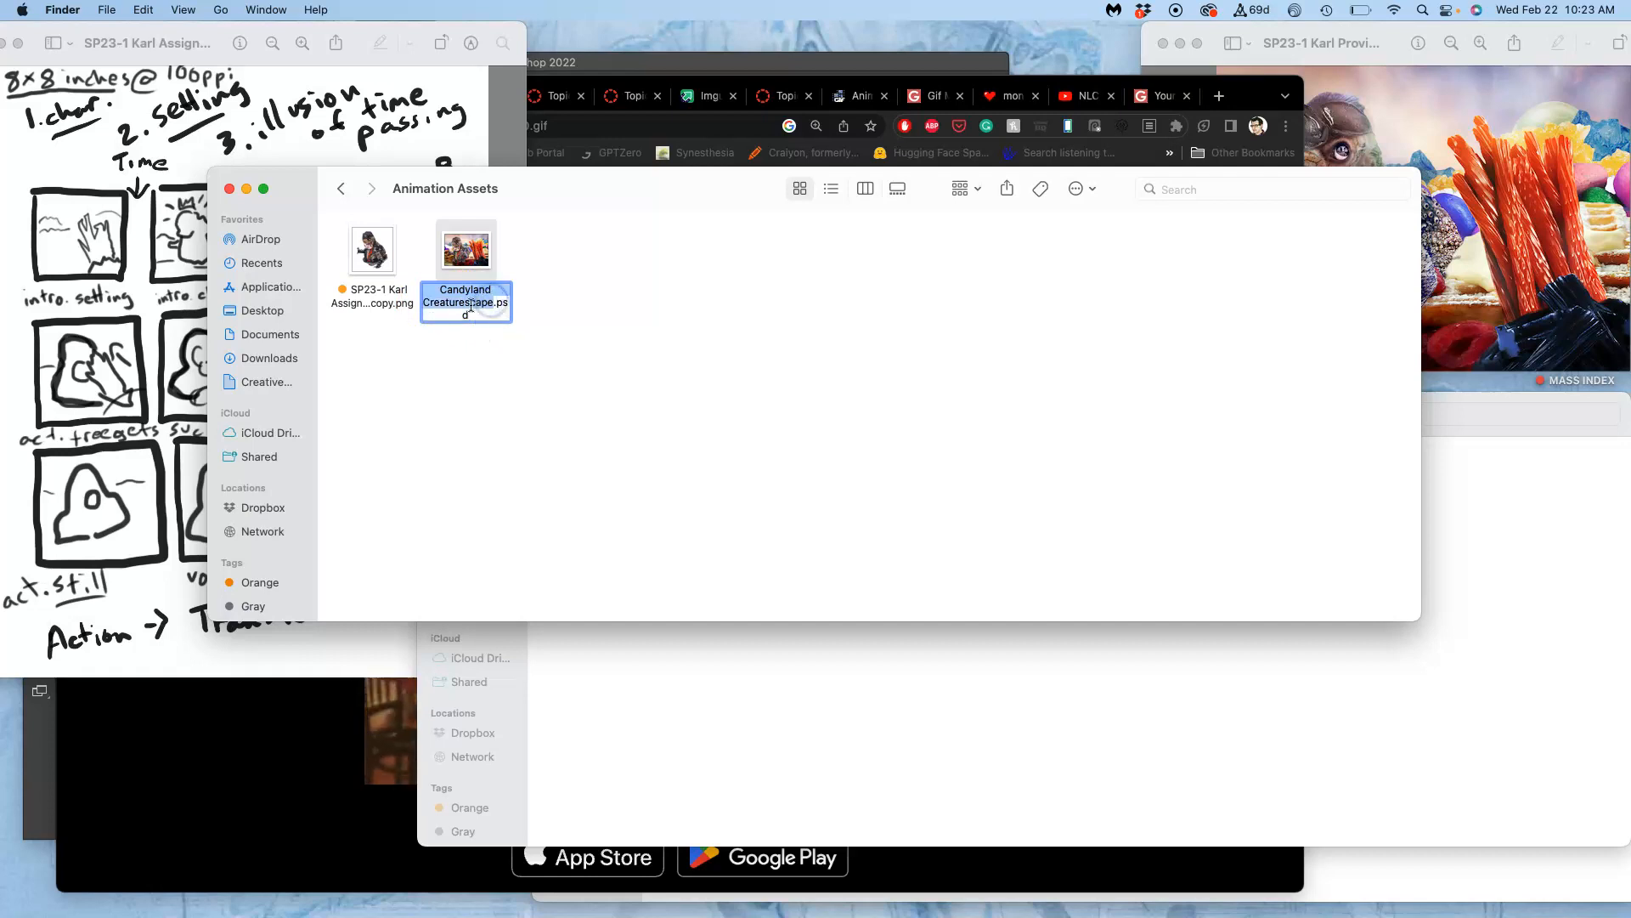
scroll(471, 305, "up", 2)
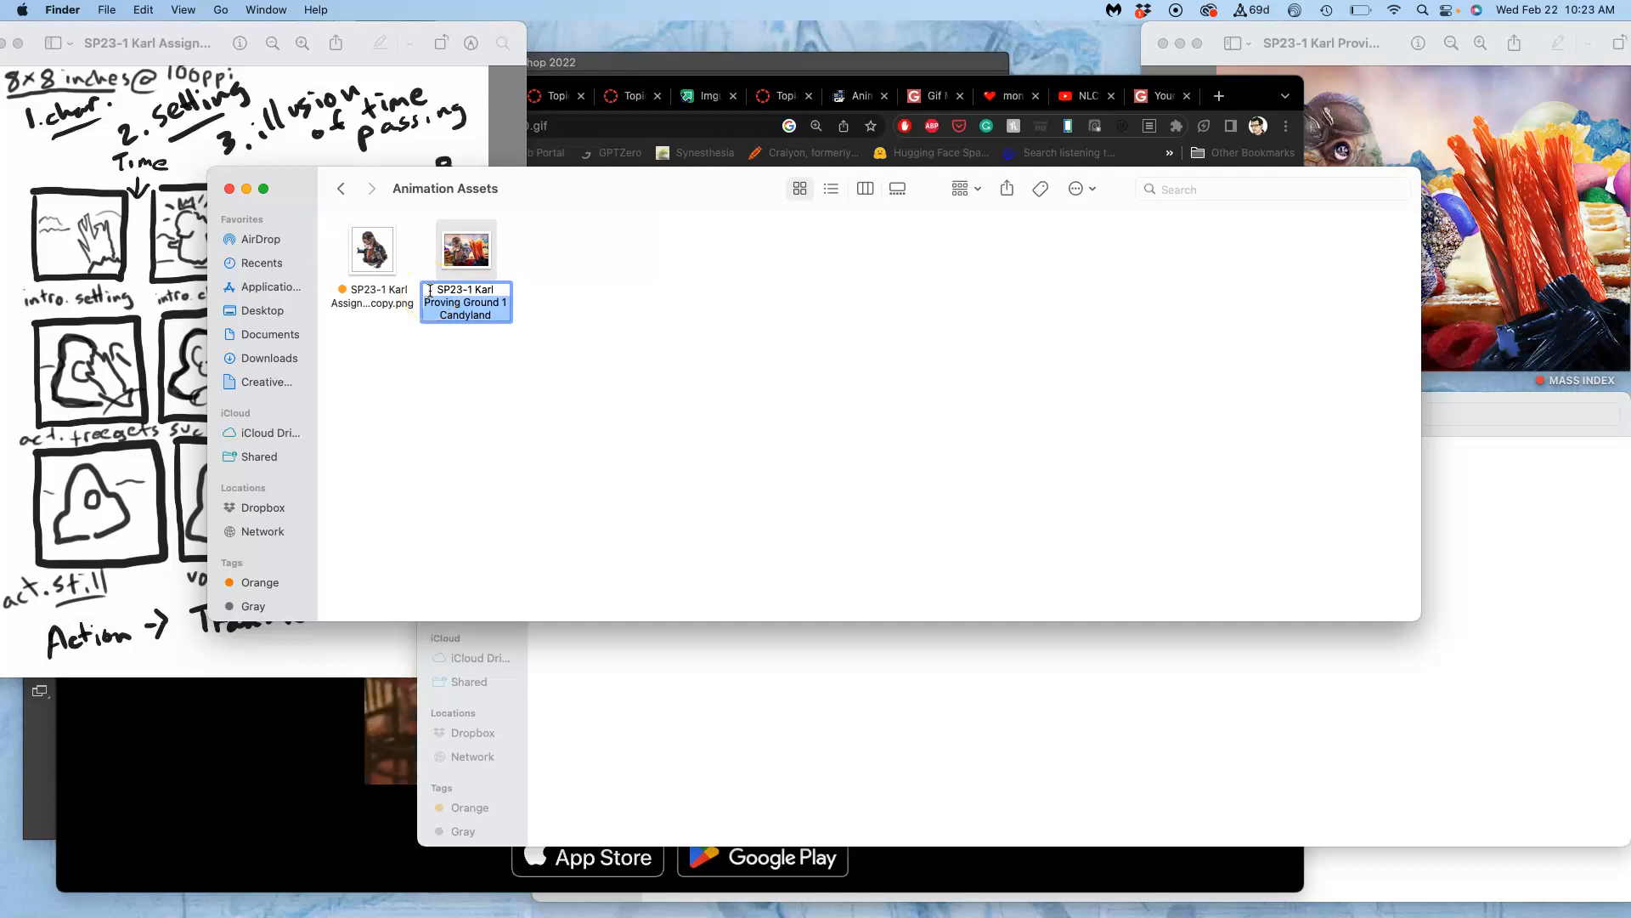
type("As")
type("3")
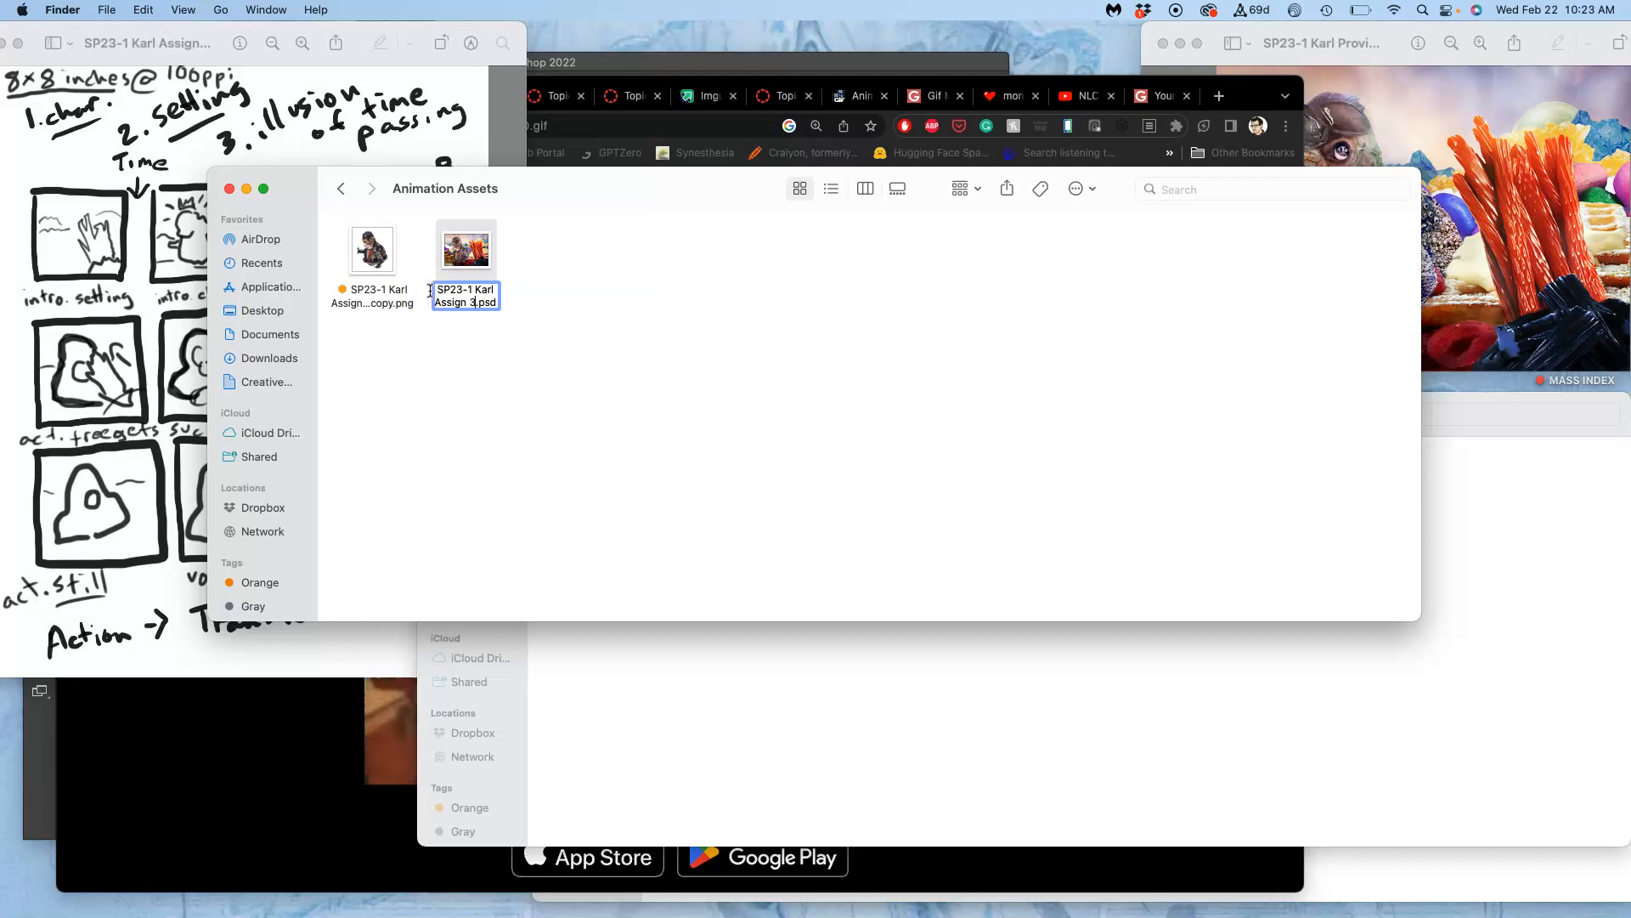
type(" Assets")
left_click(590, 312)
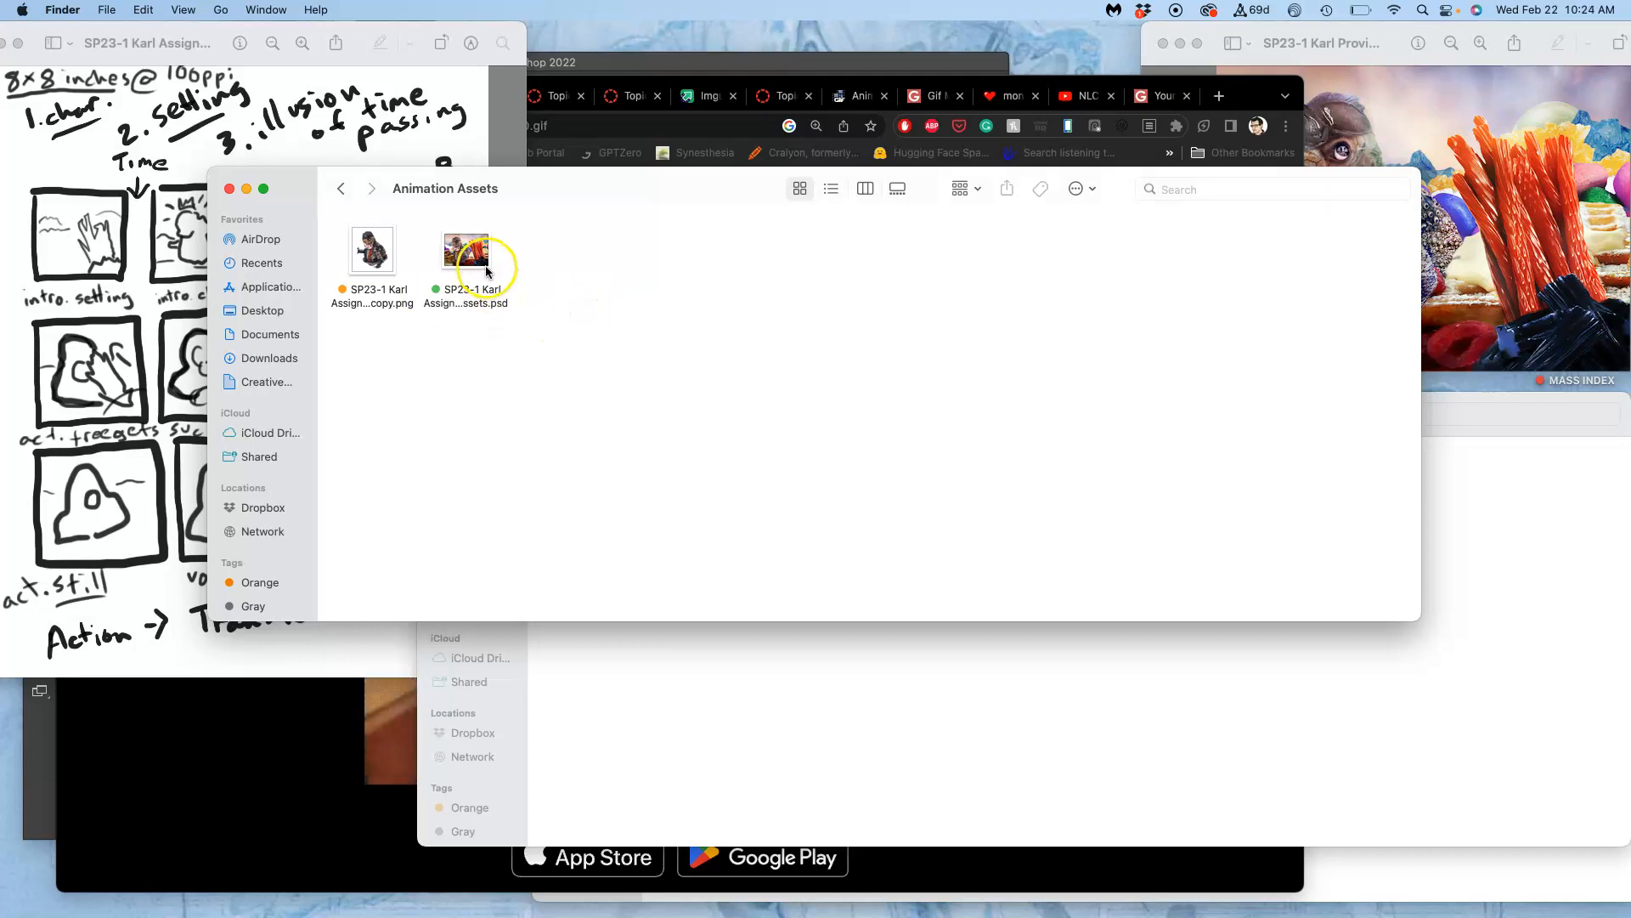
Step: Open the renamed Assign 3 Assets PSD in Adobe Photoshop 2022 and reposition the window beside the storyboard sketch
right_click(475, 257)
mouse_move(544, 288)
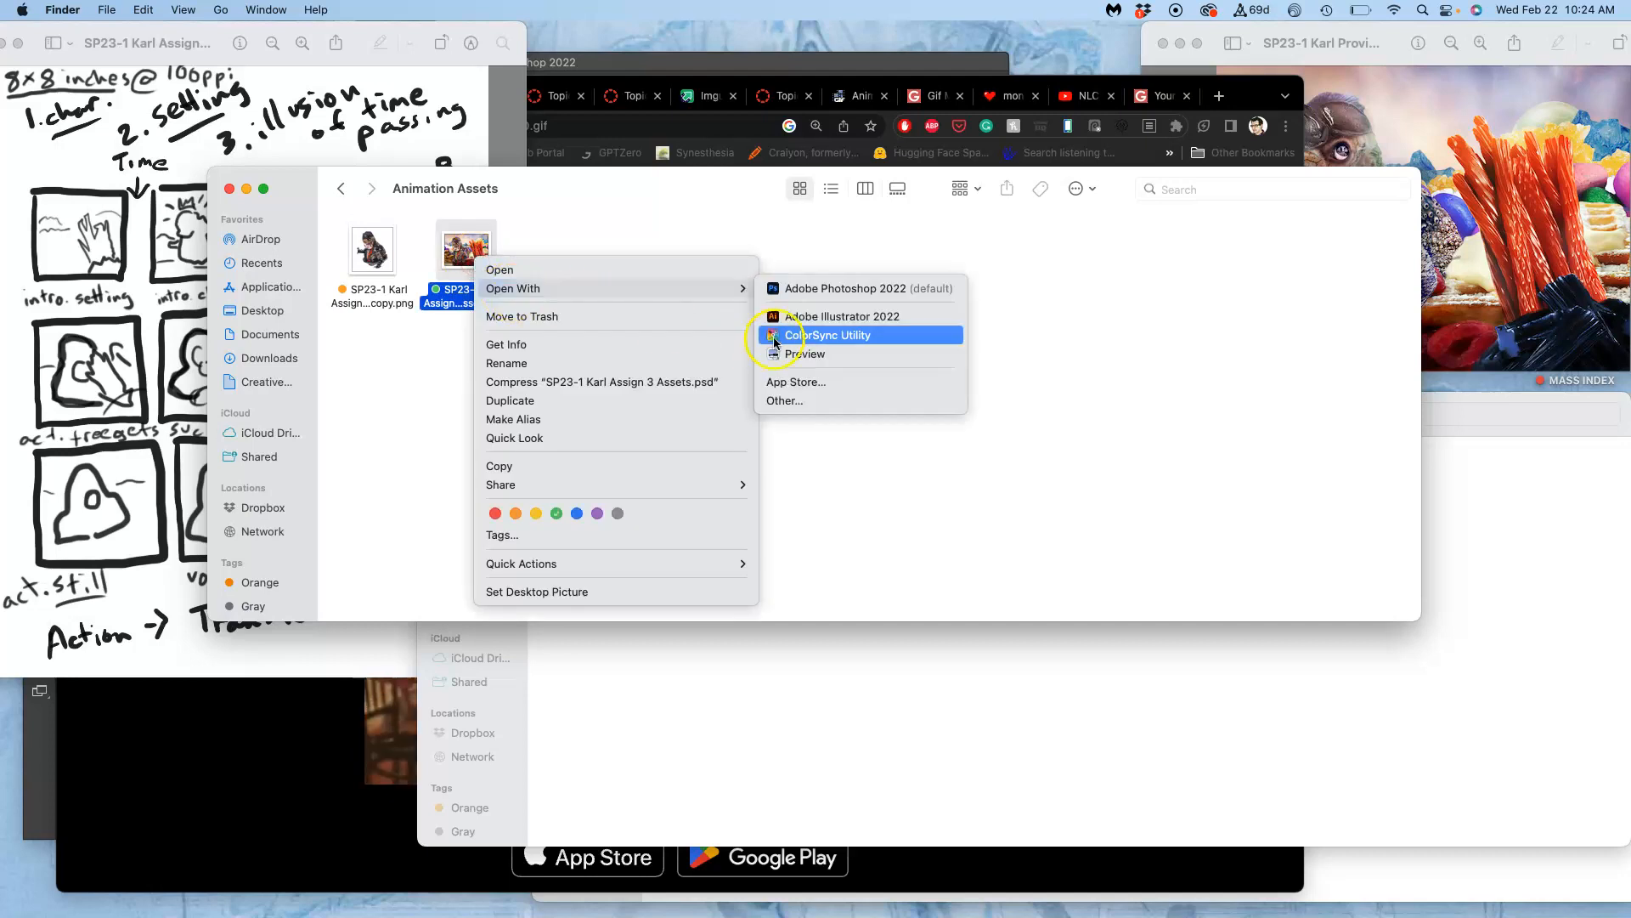
left_click(795, 289)
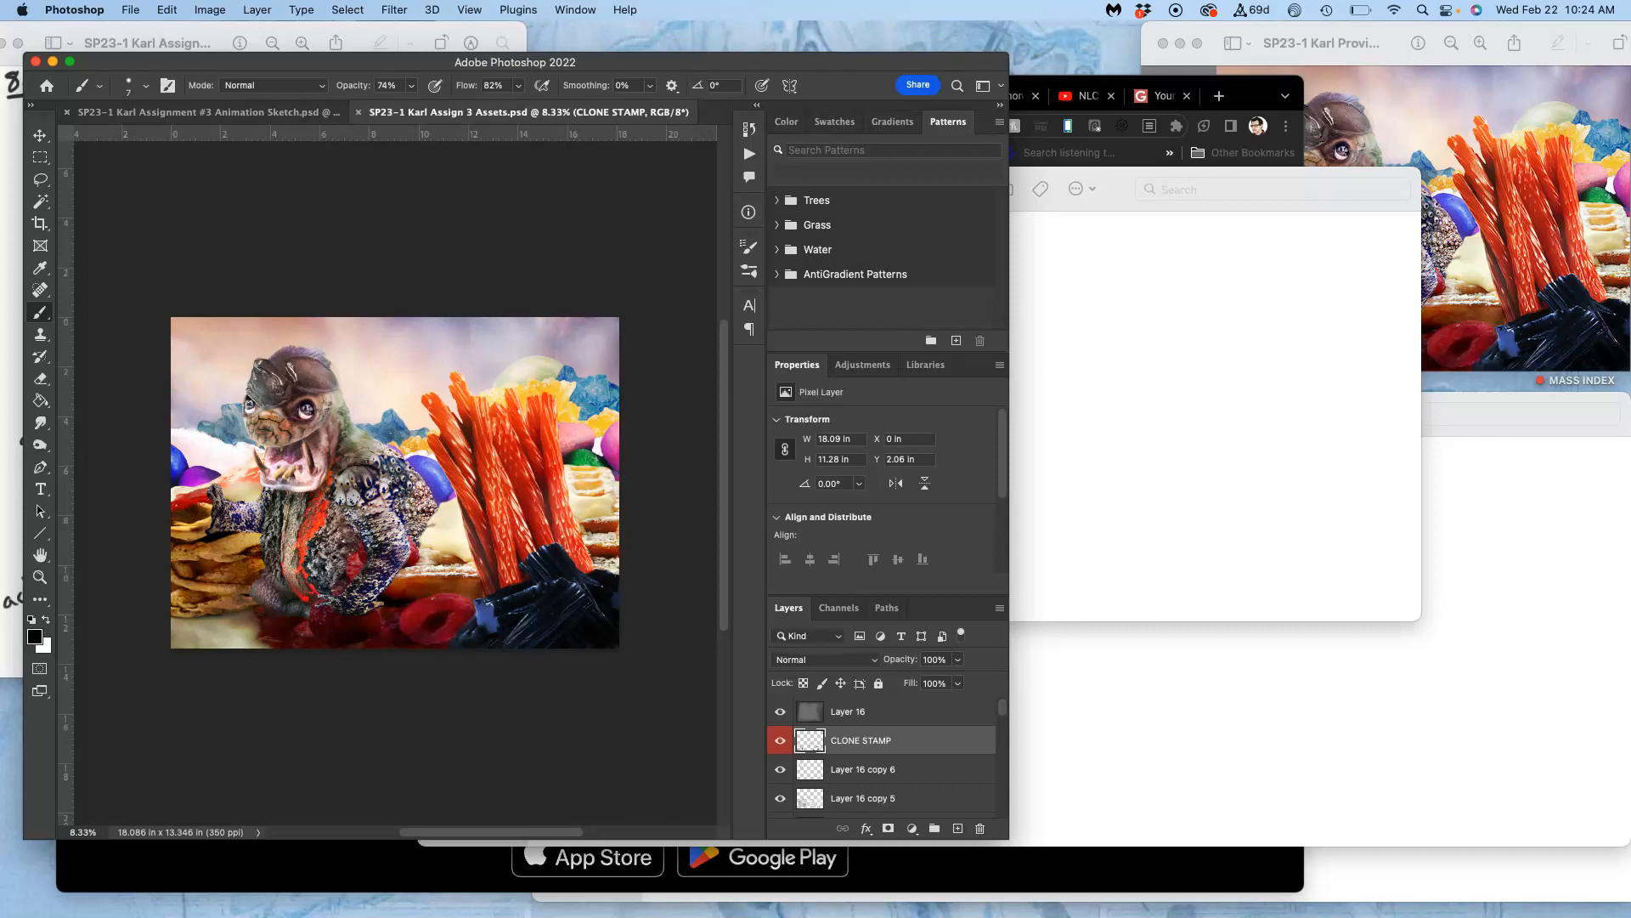
left_click_drag(439, 70, 542, 99)
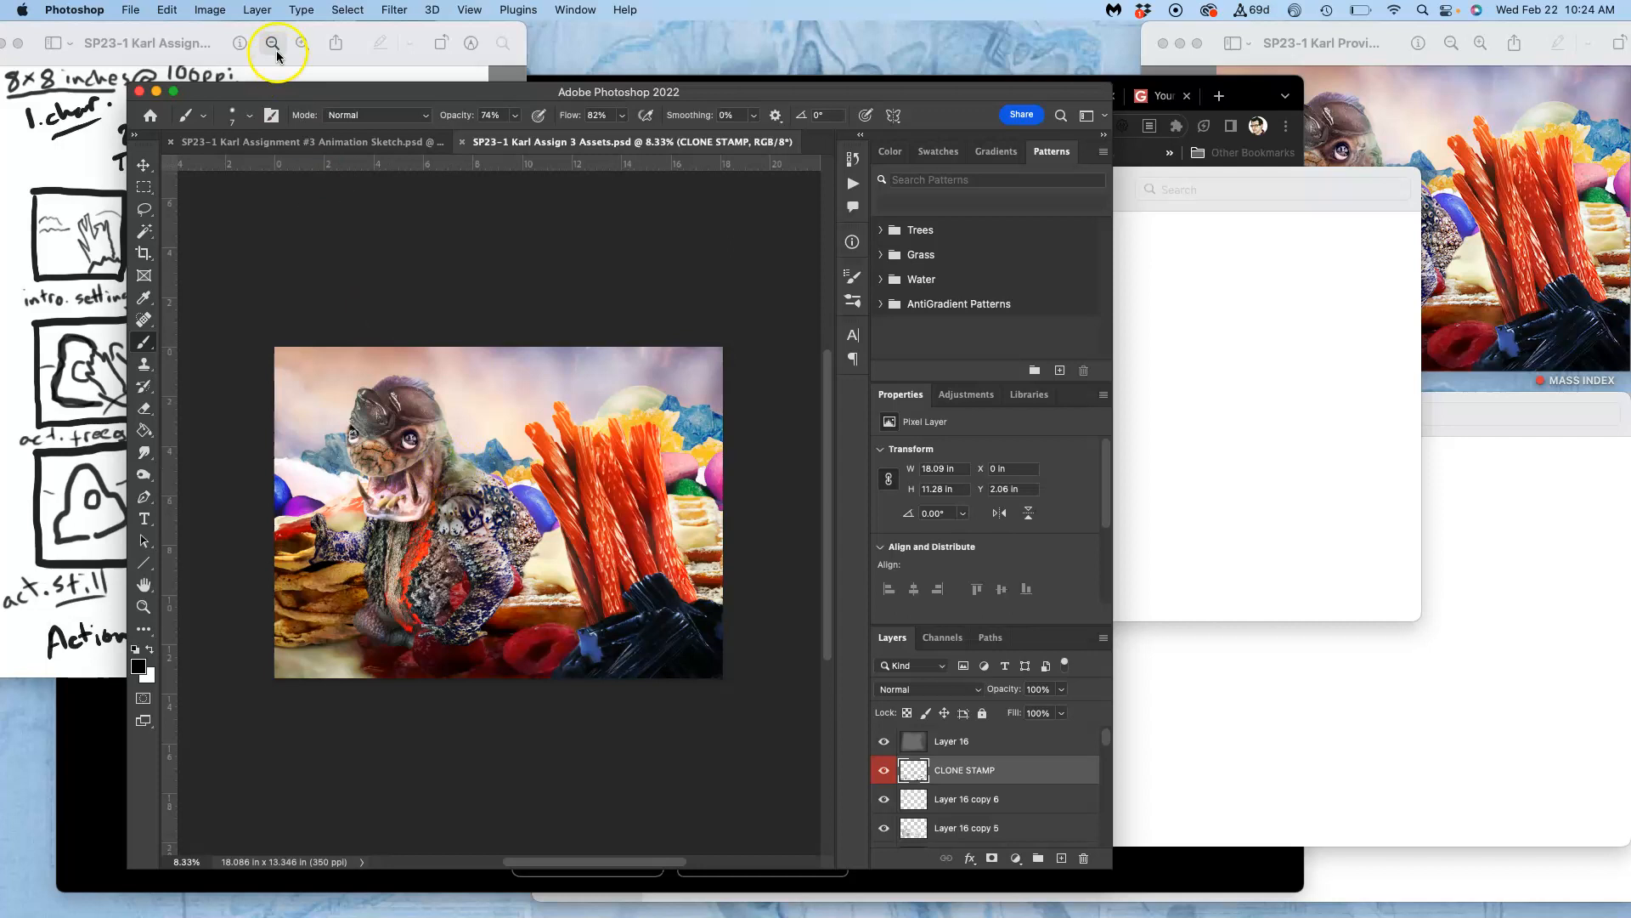
Step: Resize the landscape image to a height of 8 inches at a resolution of 100 pixels/inch, keeping its proportions
left_click(219, 10)
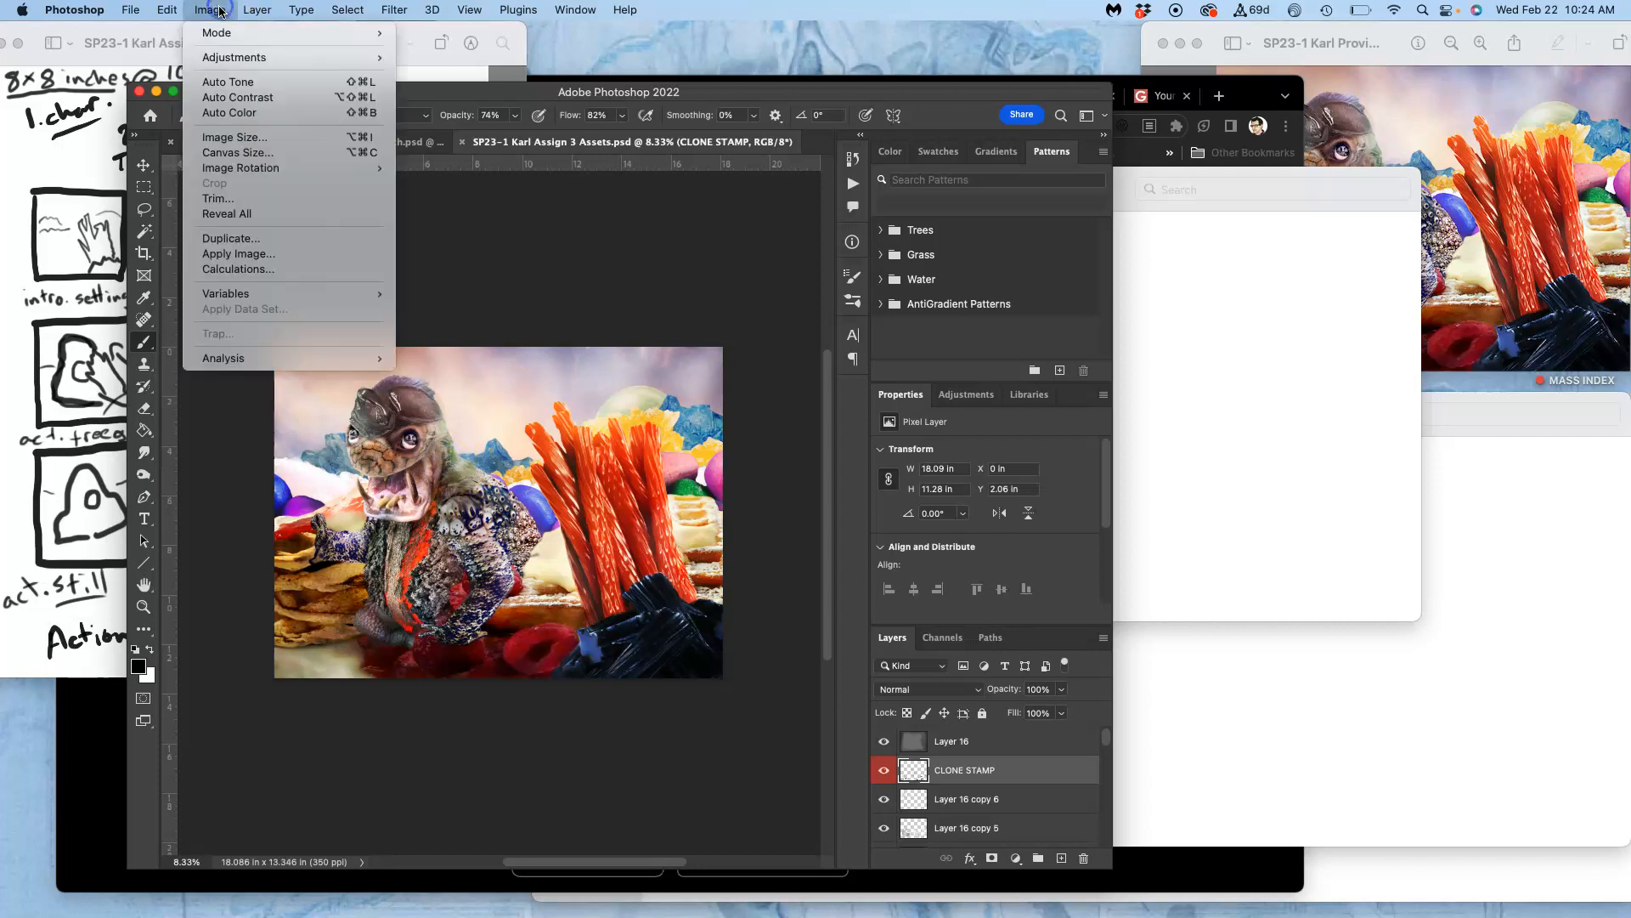
left_click(250, 135)
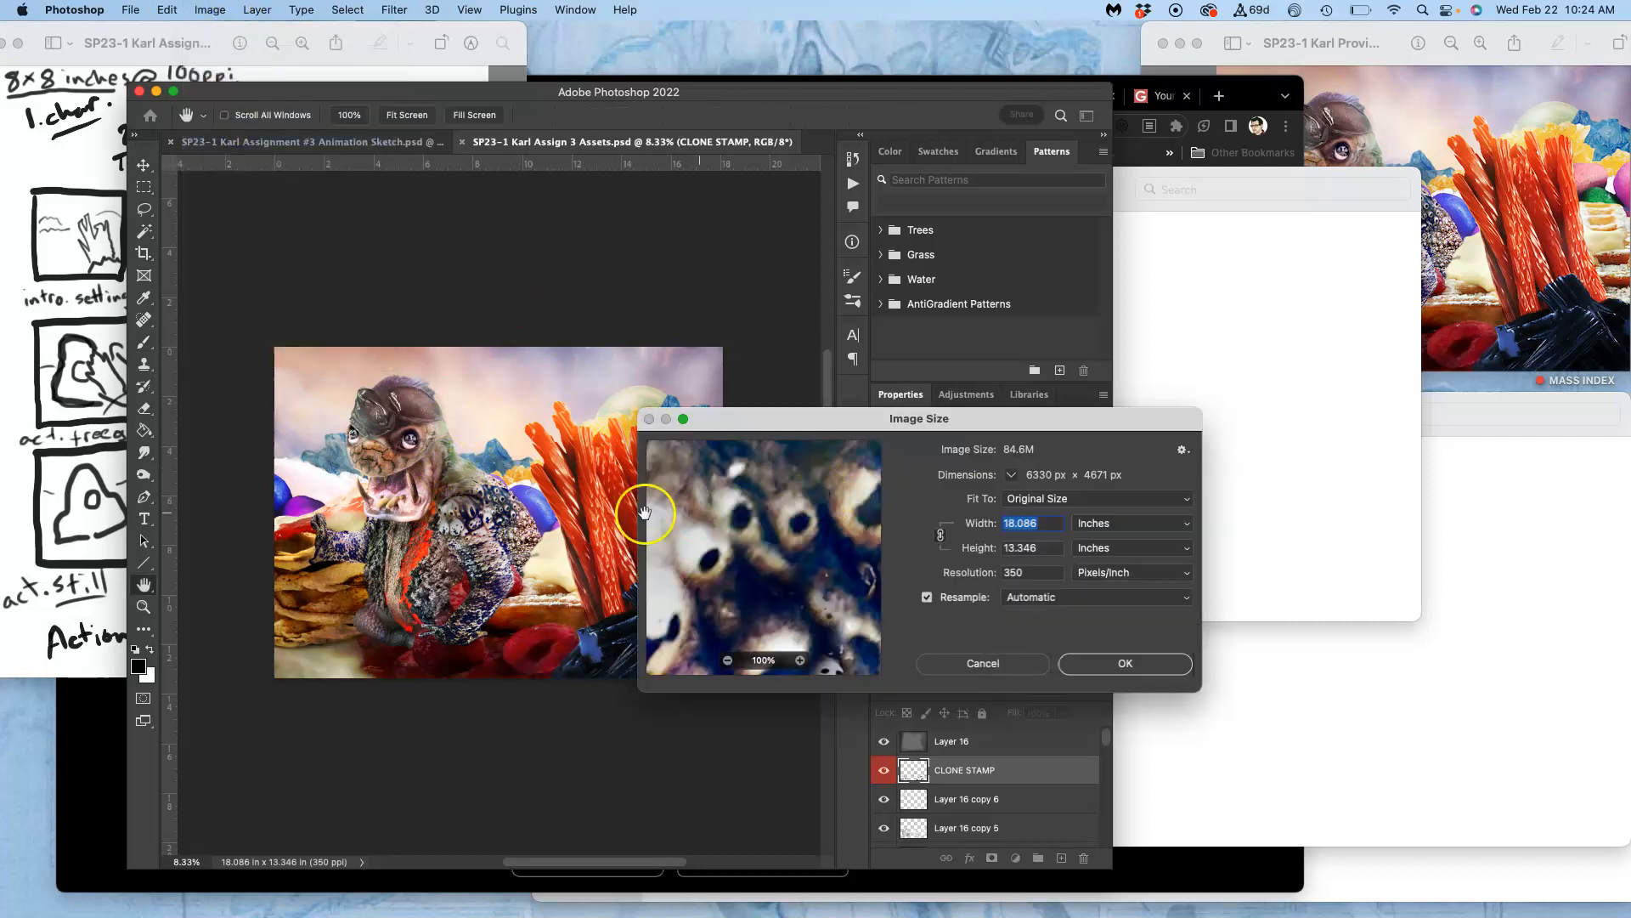
left_click(1037, 547)
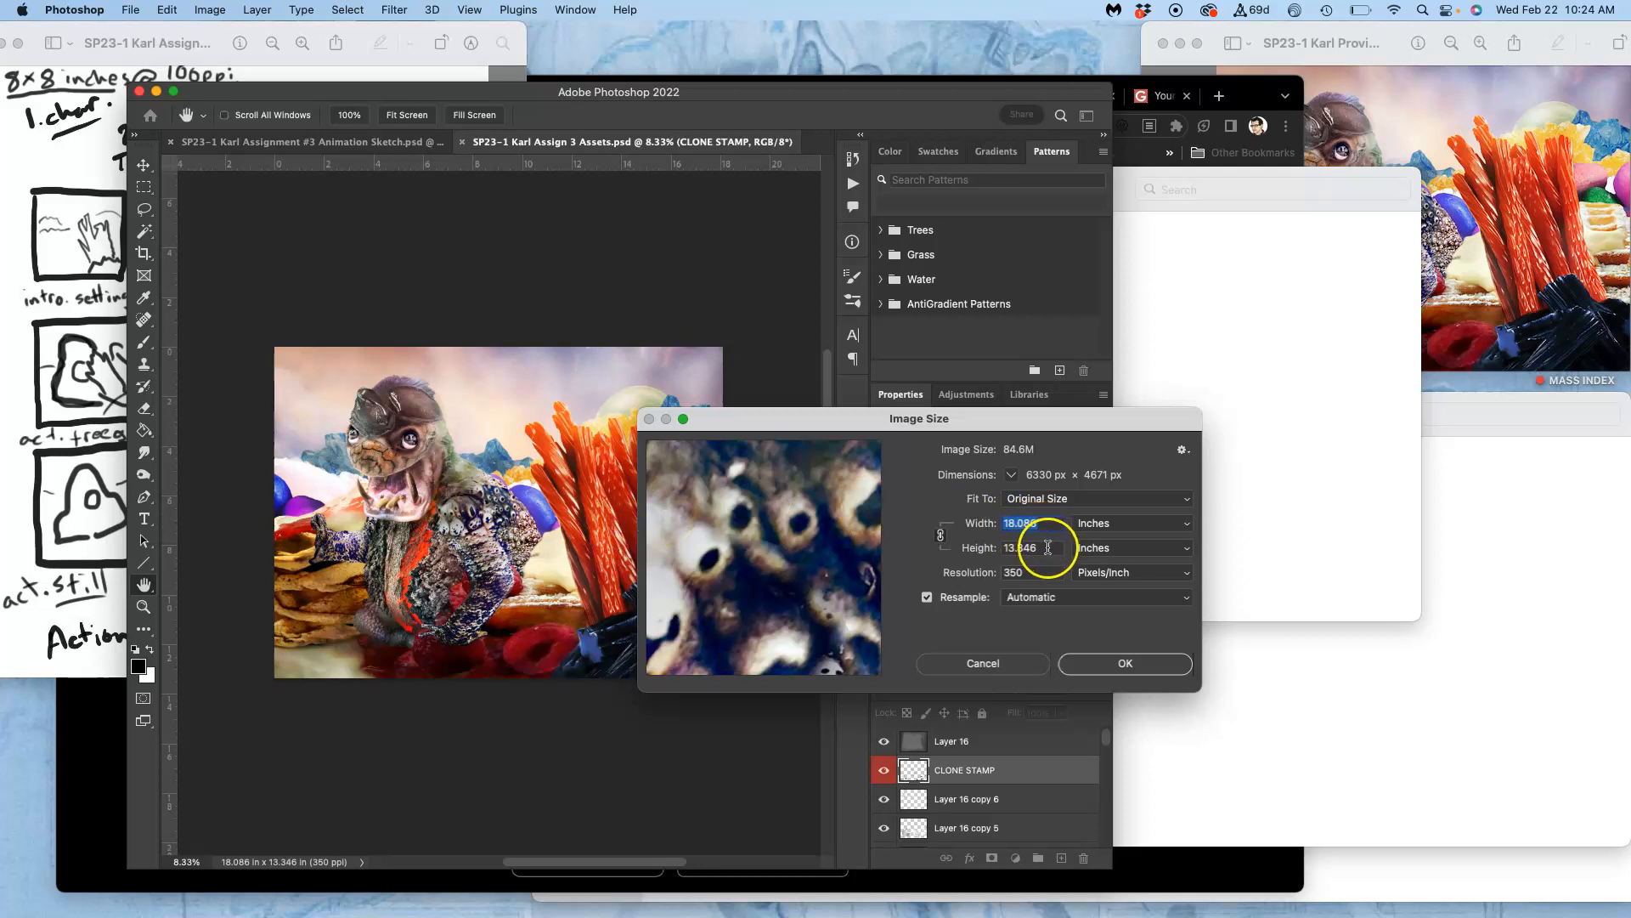
type("8")
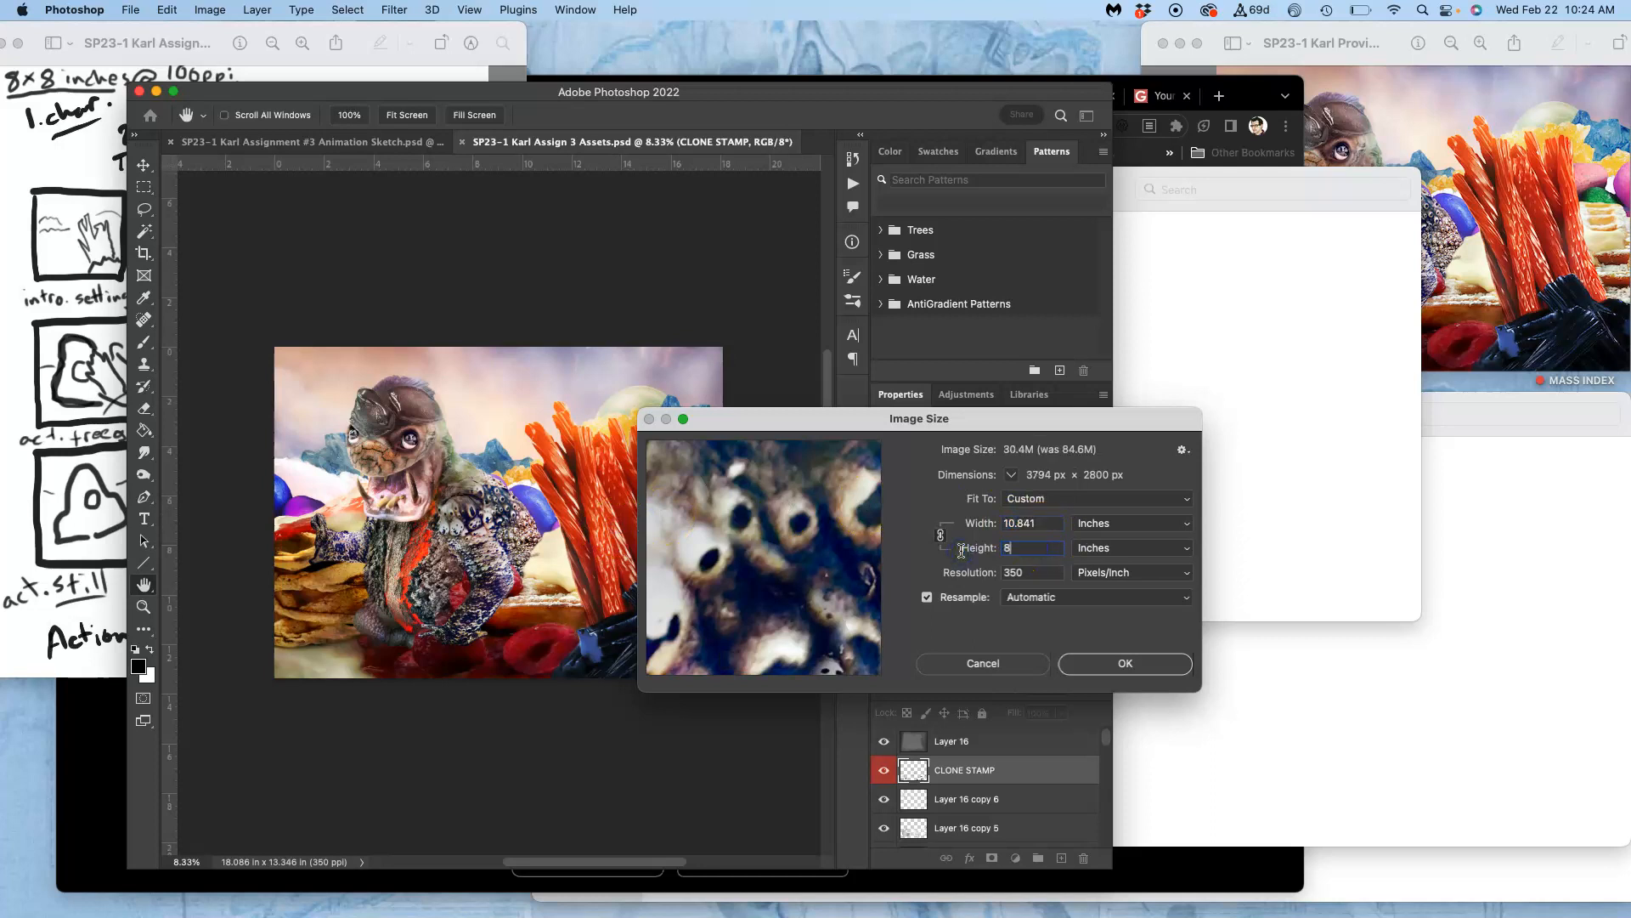
double_click(999, 573)
type("100")
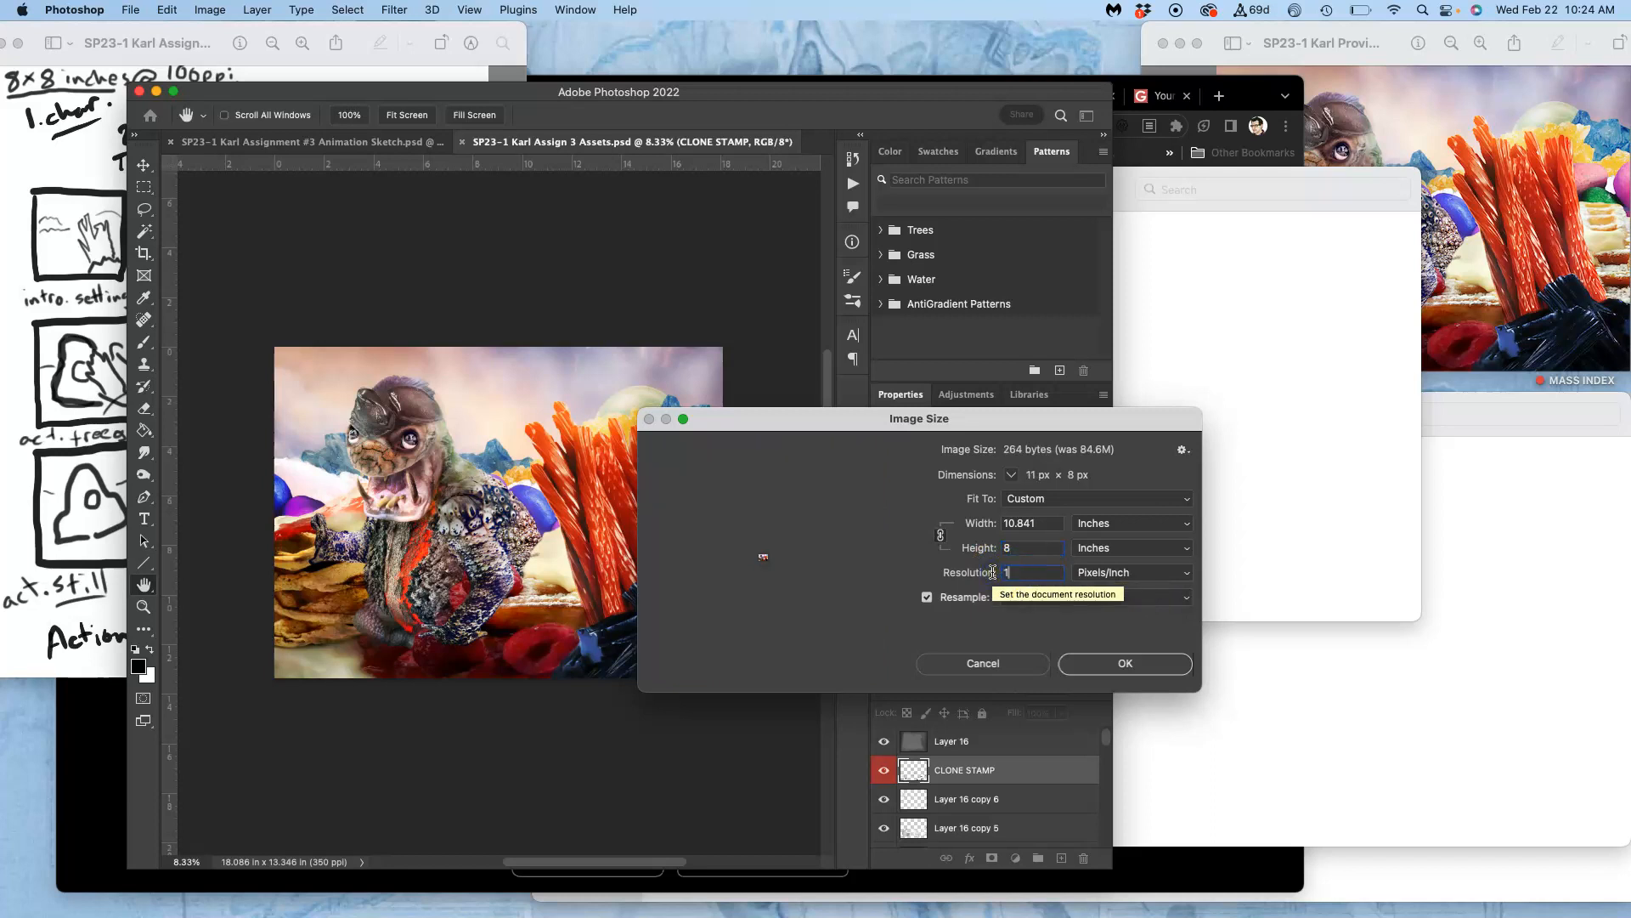
left_click(1098, 663)
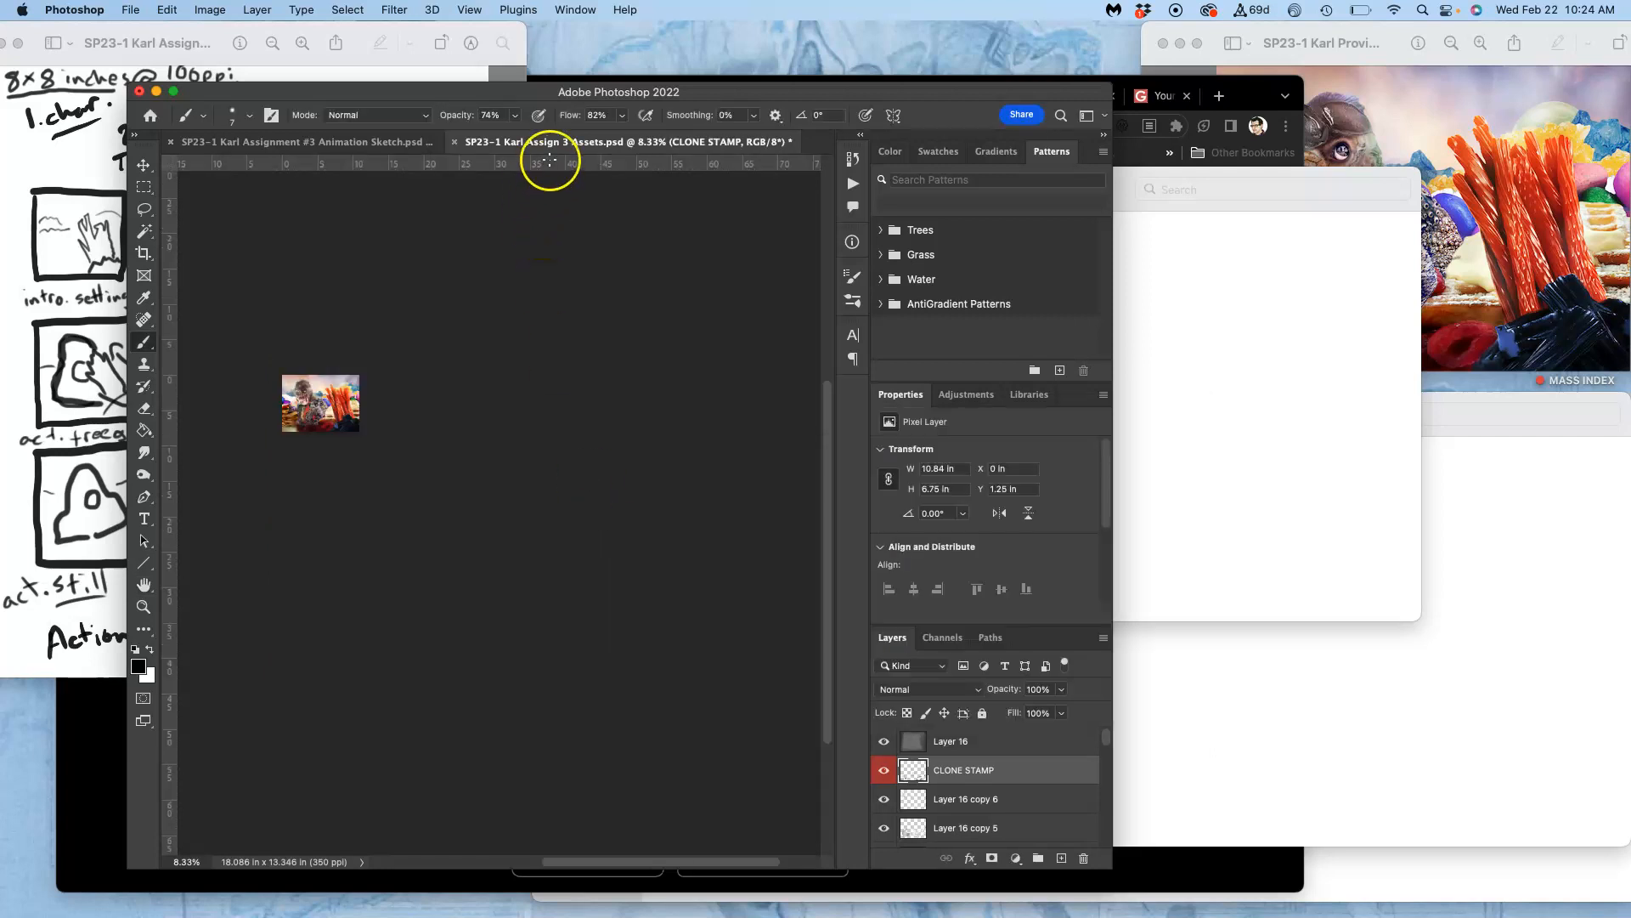
Step: Examine the resized creature and candy landscape at 66.67% magnification
key("super+equal")
key("super+equal")
key("super+equal")
key("super+equal")
key("super+equal")
key("super+equal")
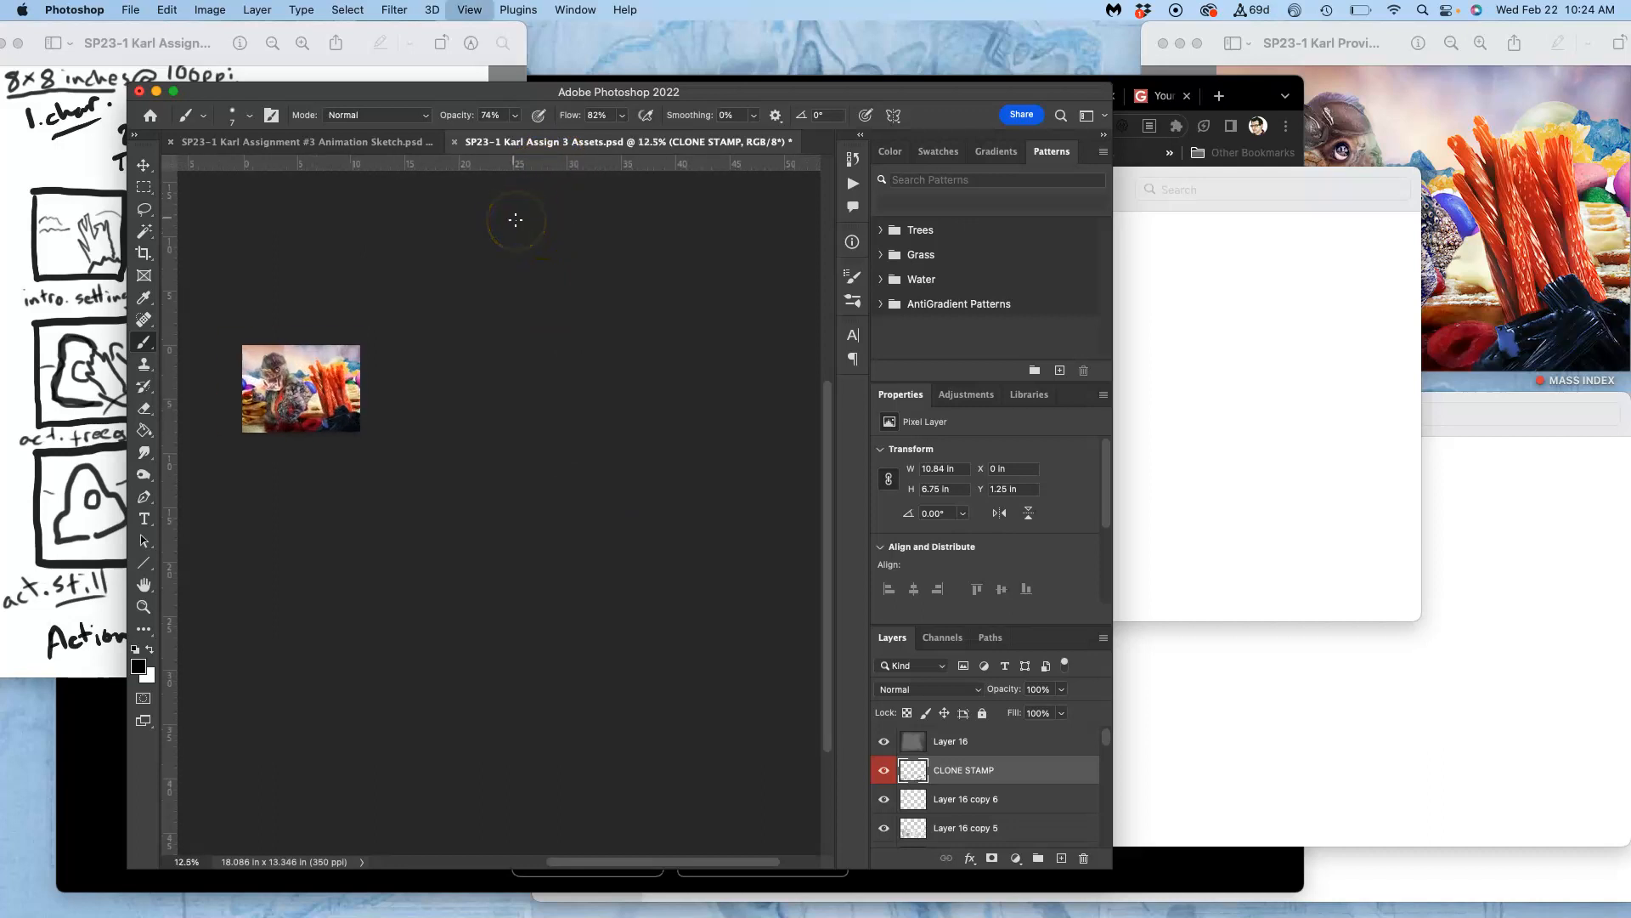
scroll(516, 220, "left", 10)
scroll(516, 220, "up", 5)
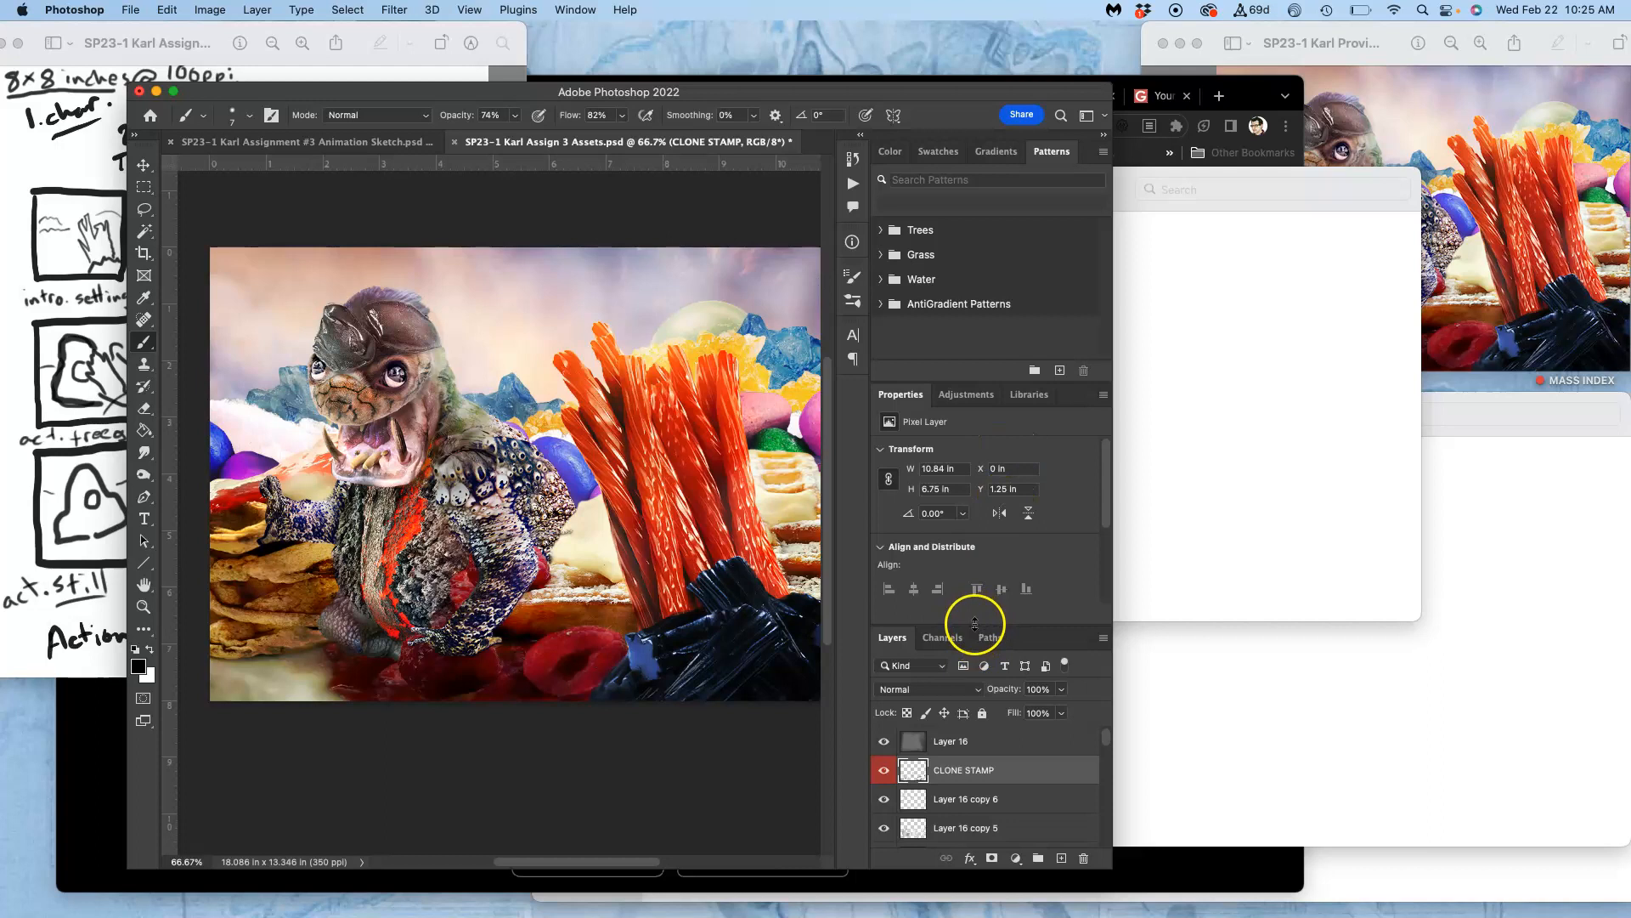
Step: Collapse the docked panels, showing only an extended Layers list, and widen the window for more canvas space
left_click_drag(973, 627, 969, 538)
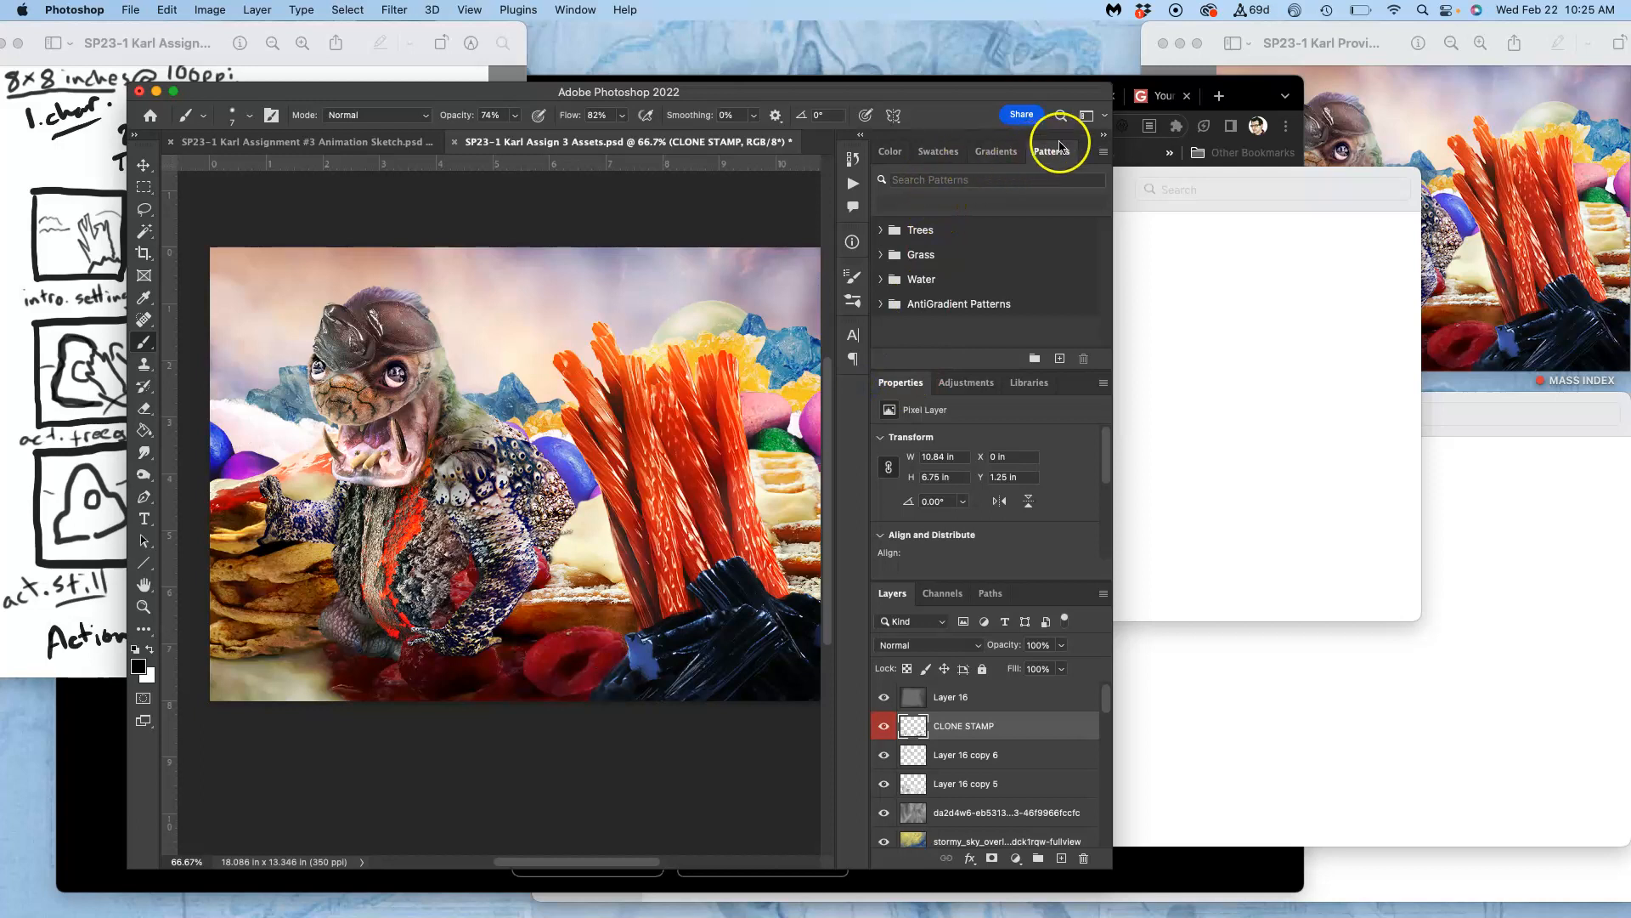
left_click(1102, 137)
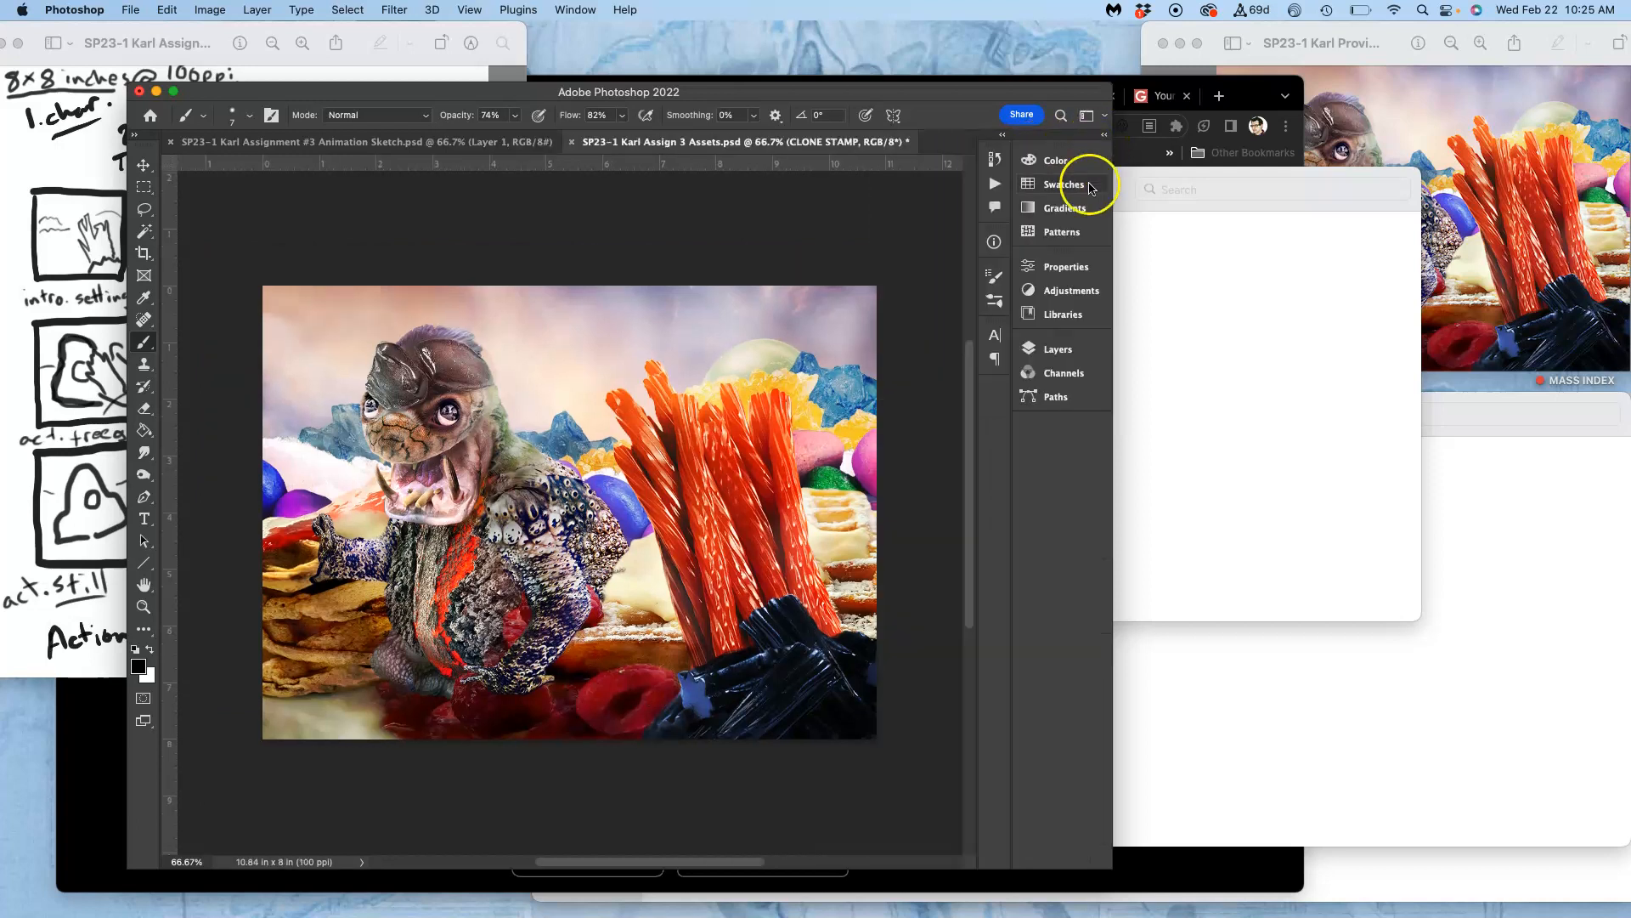
left_click(1053, 350)
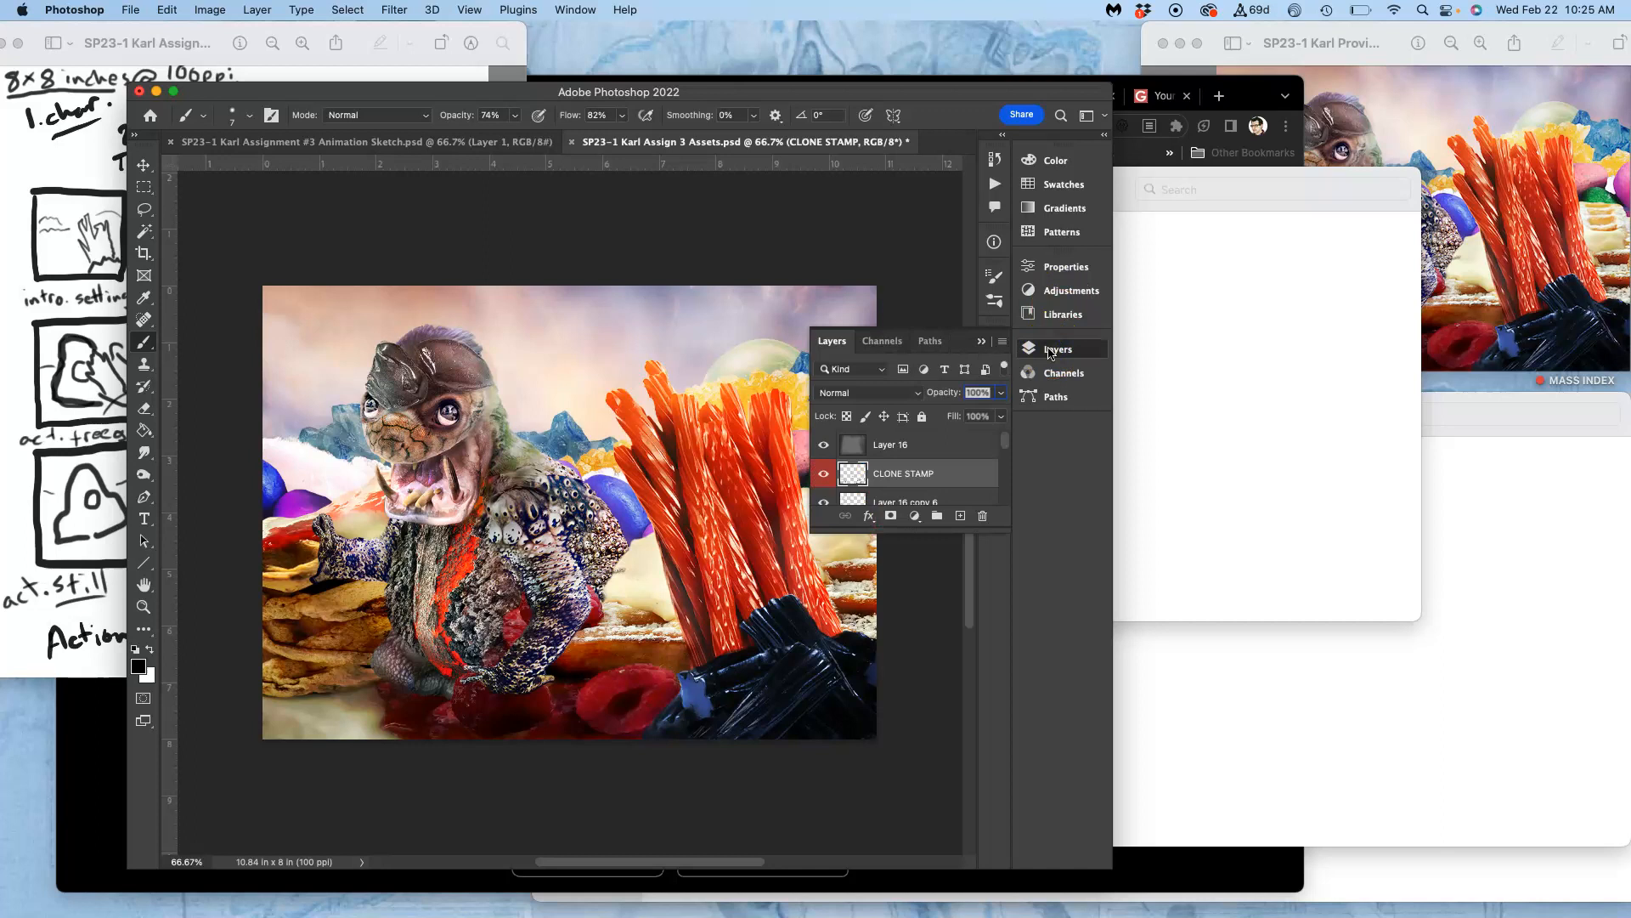
left_click_drag(1001, 531, 1039, 862)
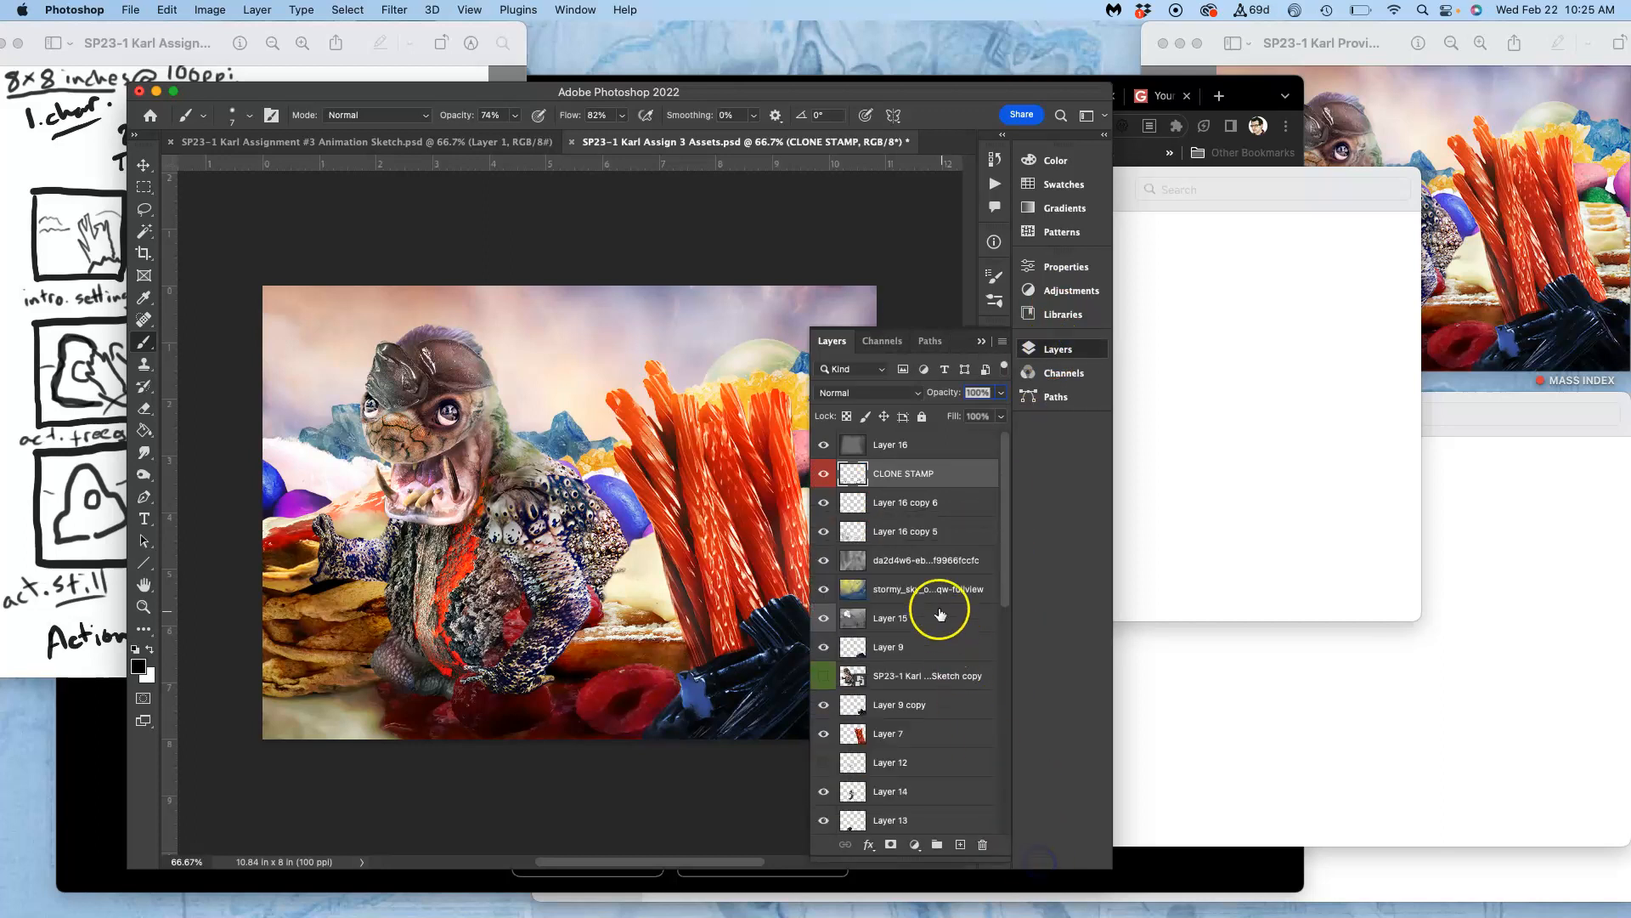
scroll(755, 516, "right", 3)
scroll(754, 515, "right", 1)
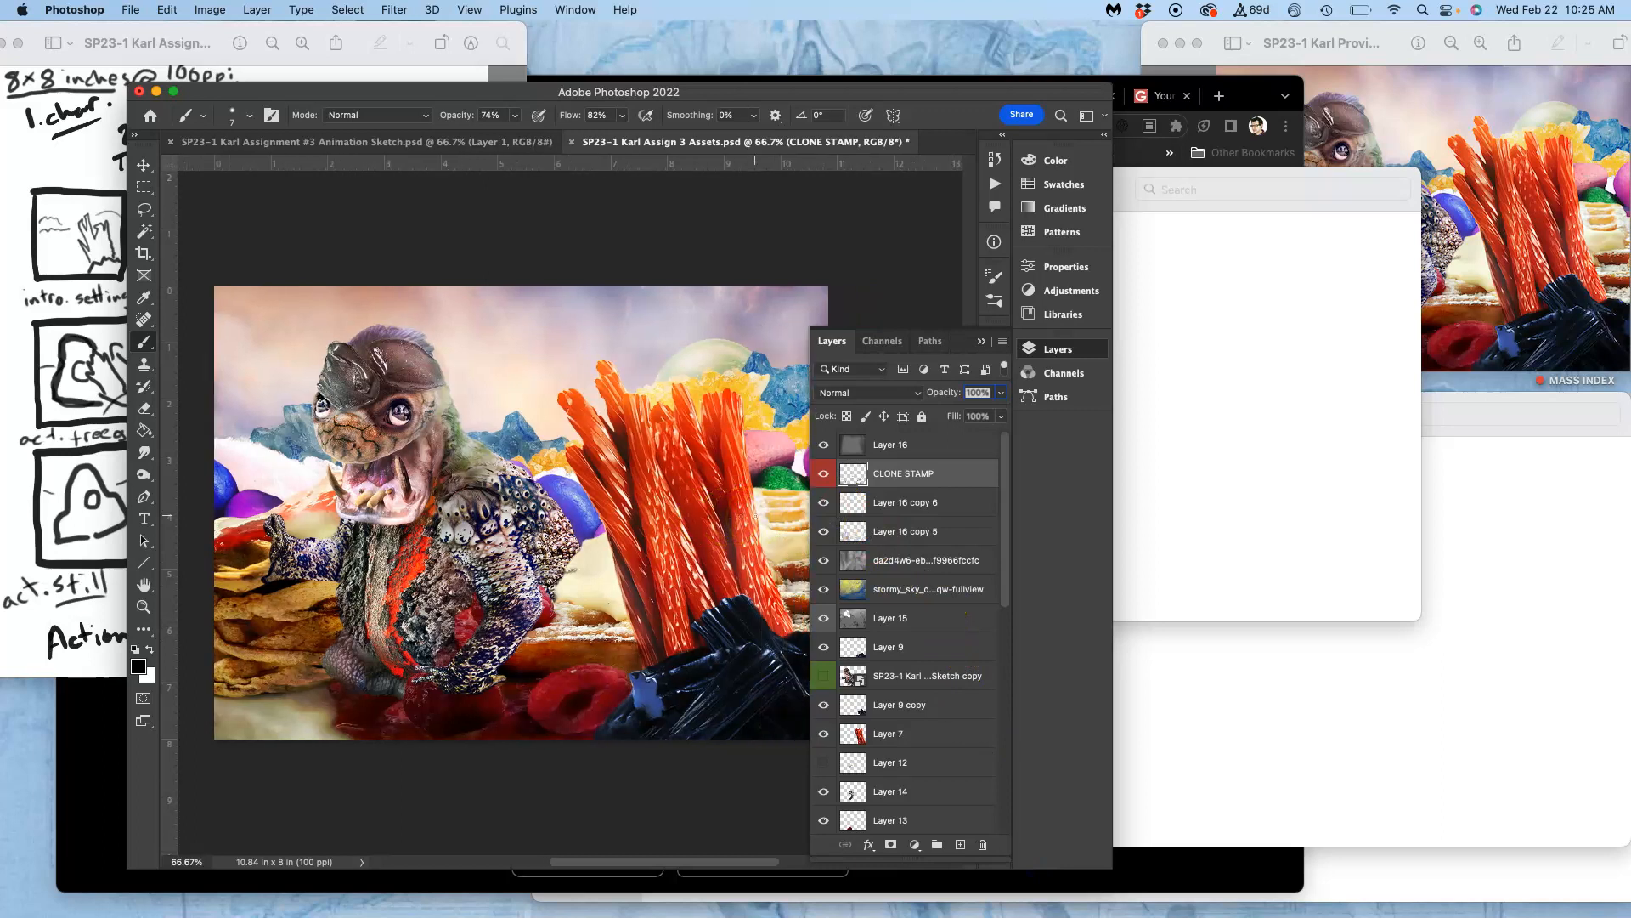
left_click_drag(1111, 245, 1404, 245)
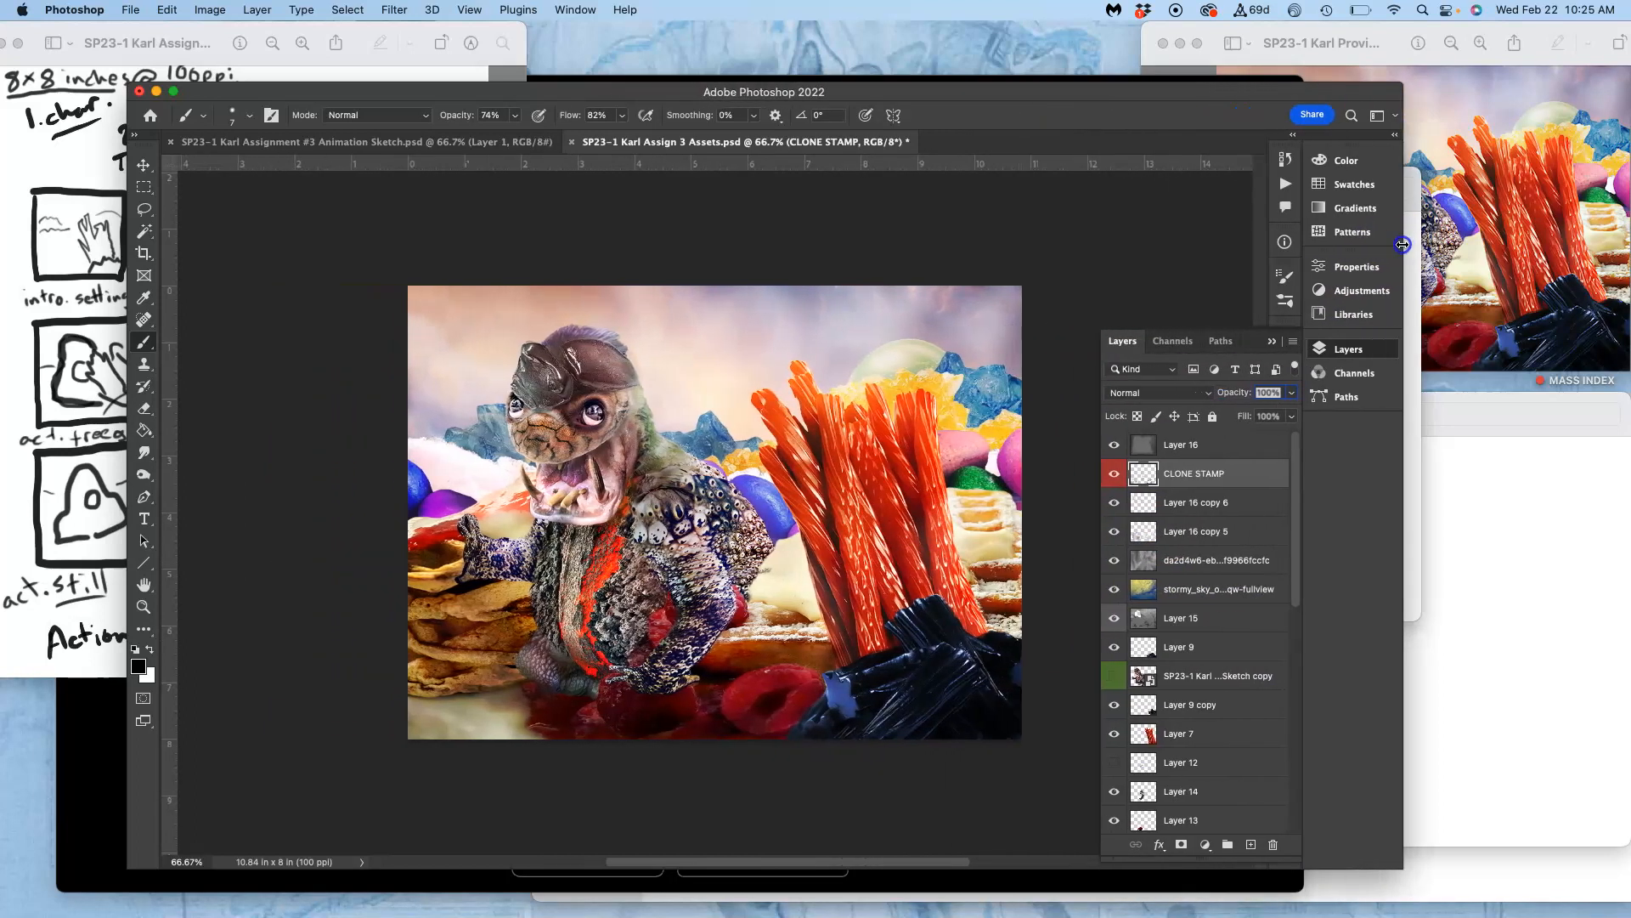
Step: Close the landscape preview window, then shrink the storyboard sketch and arrange it beside the artwork window
left_click(1293, 59)
left_click(1163, 43)
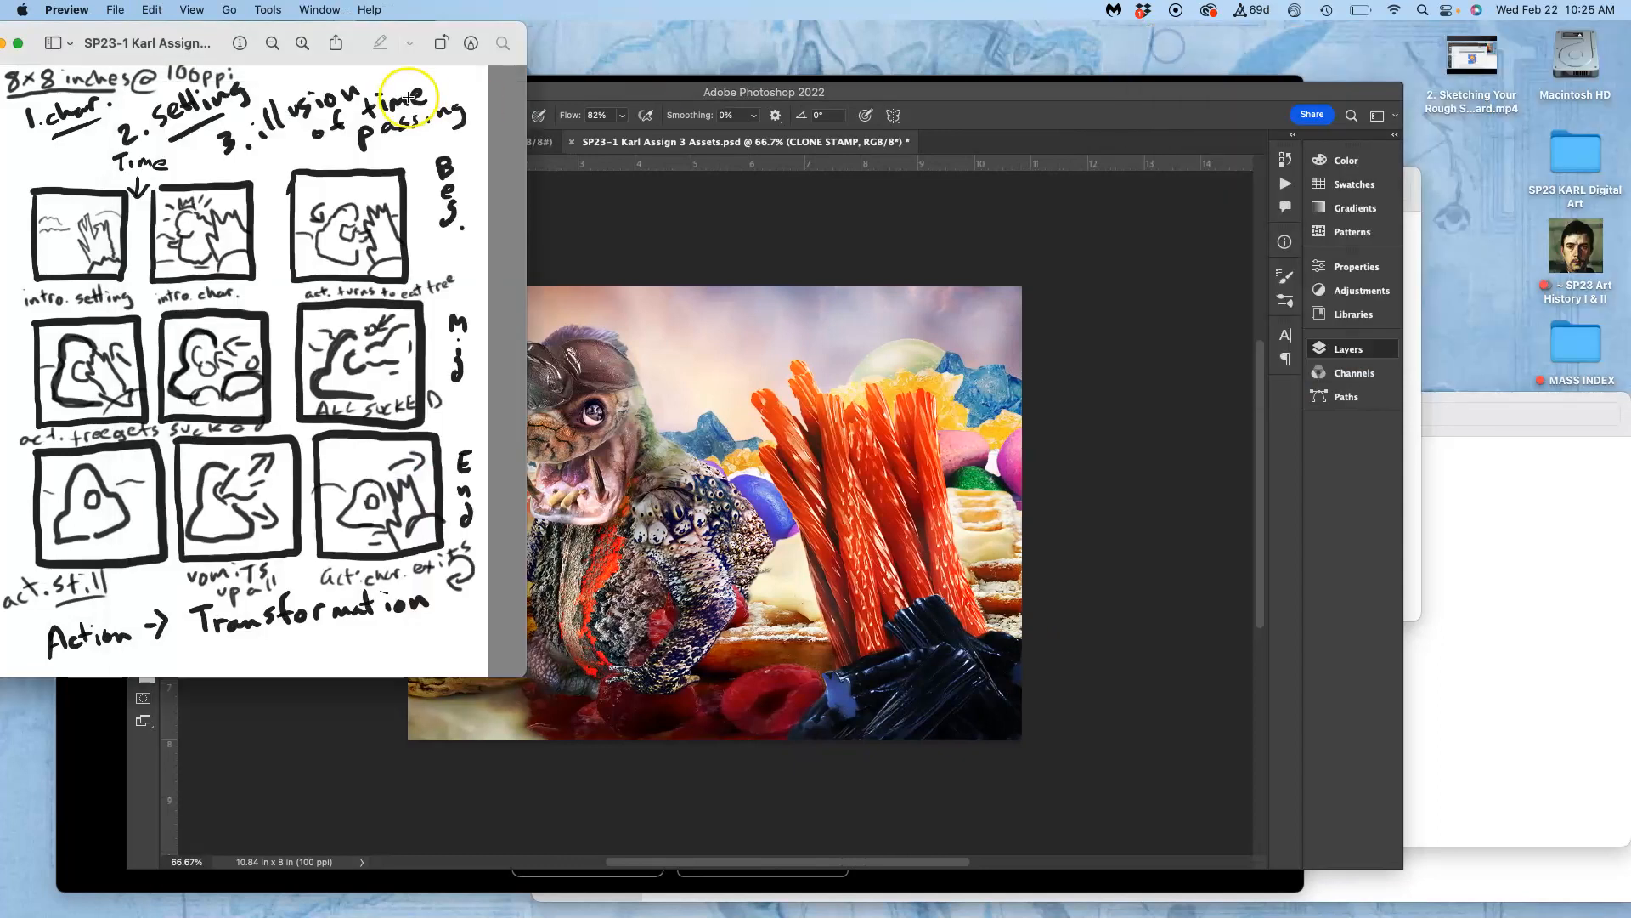
left_click_drag(606, 92, 795, 102)
left_click(414, 53)
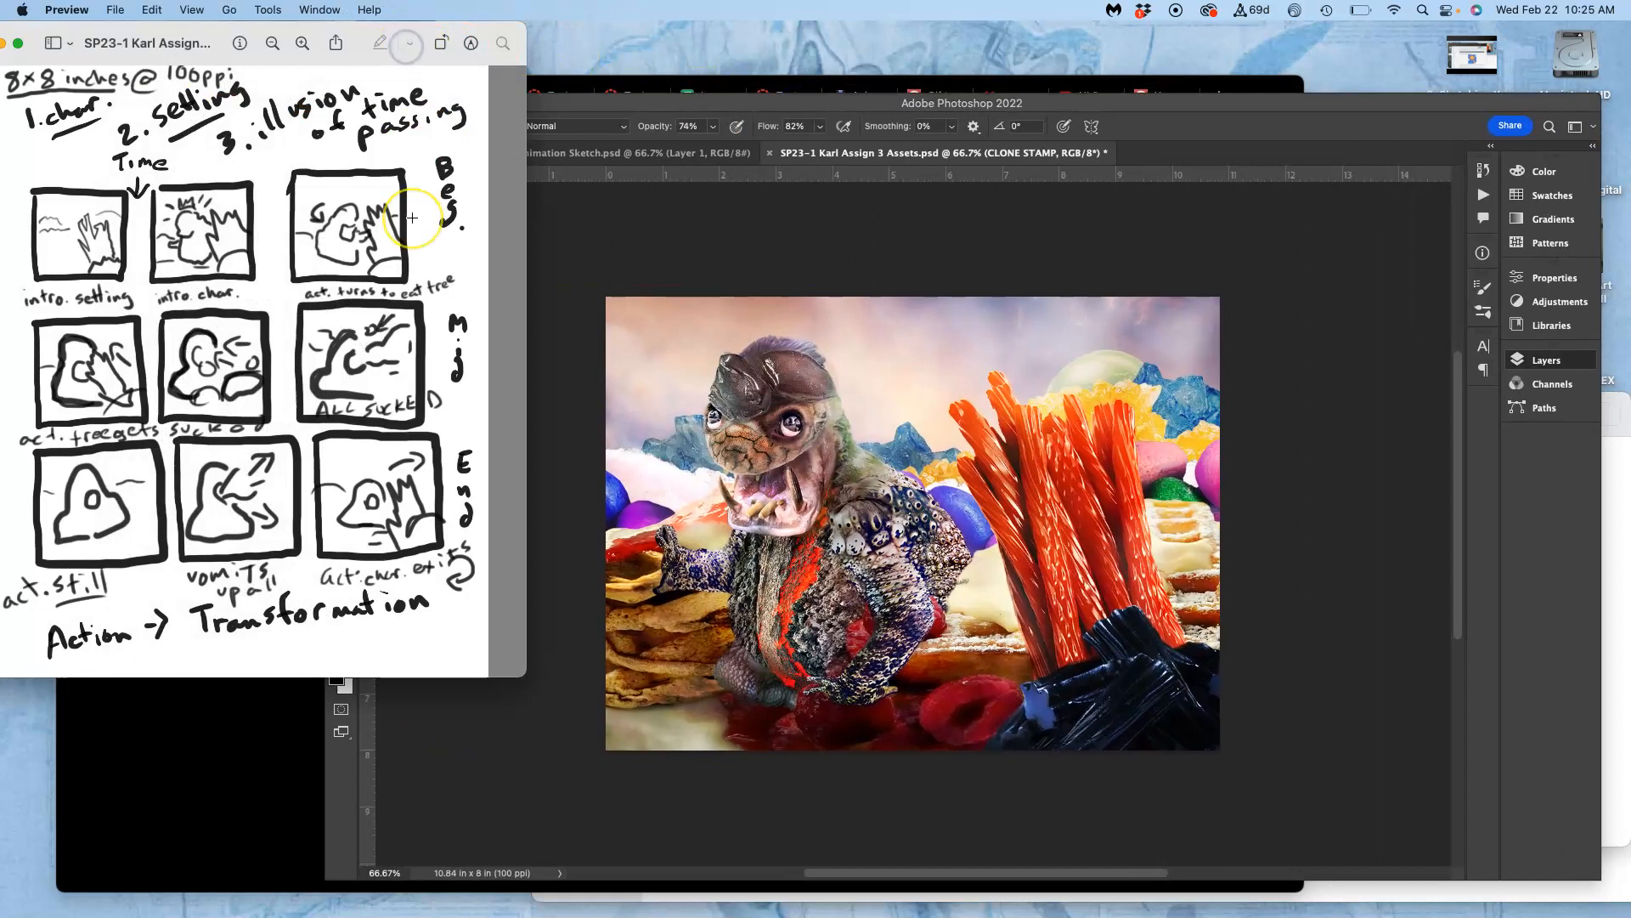
scroll(412, 218, "down", 5)
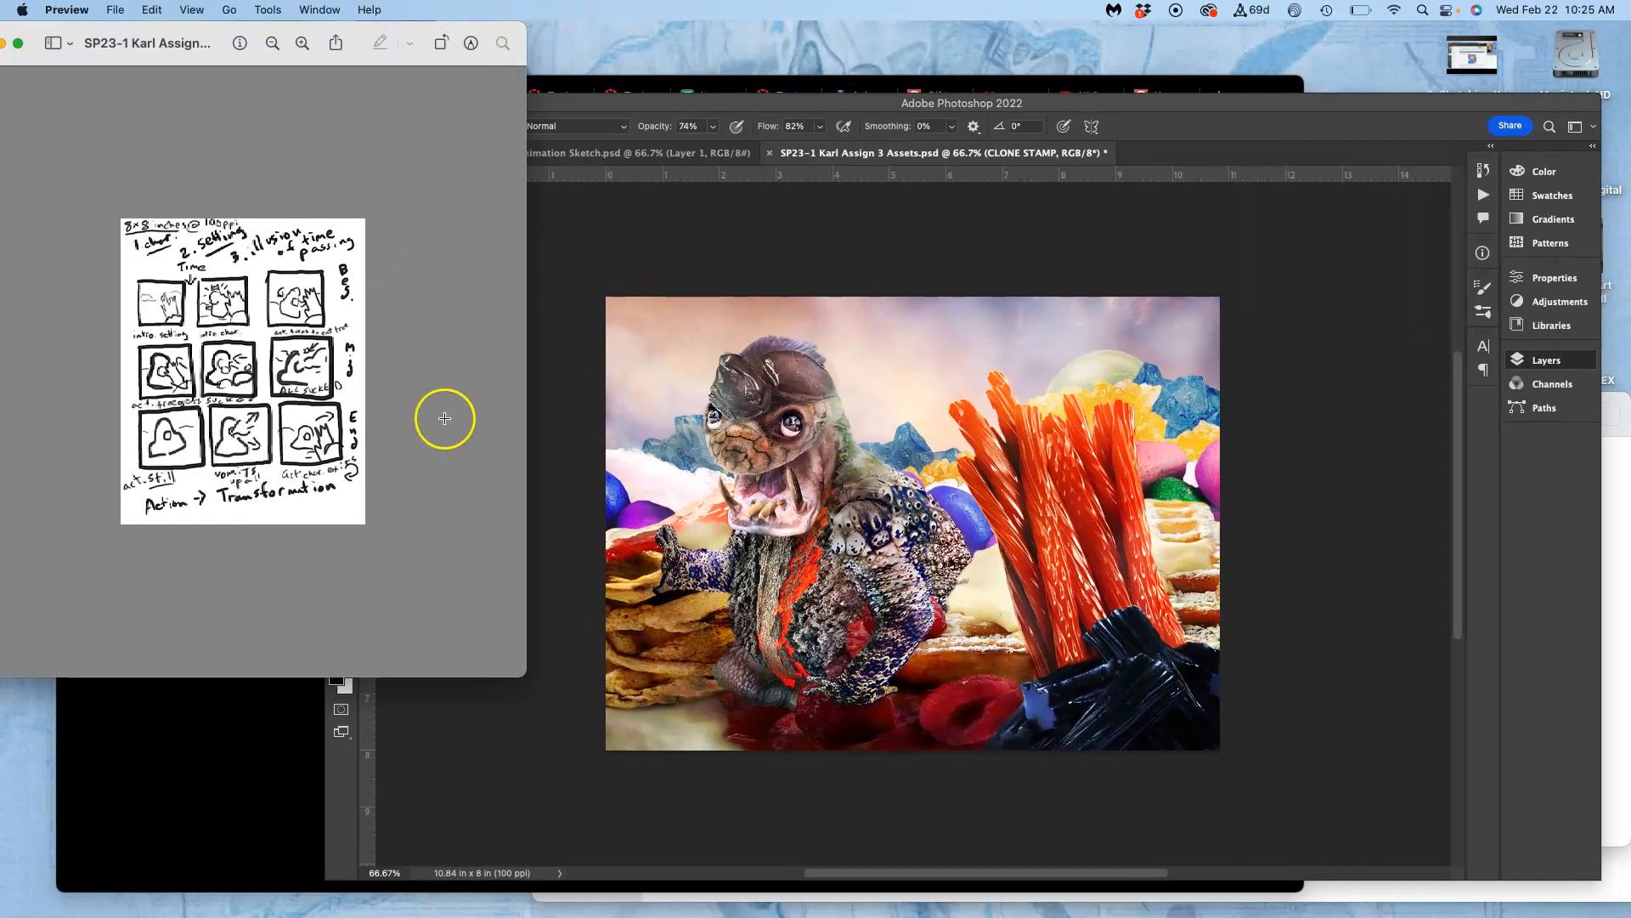
left_click_drag(518, 678, 332, 373)
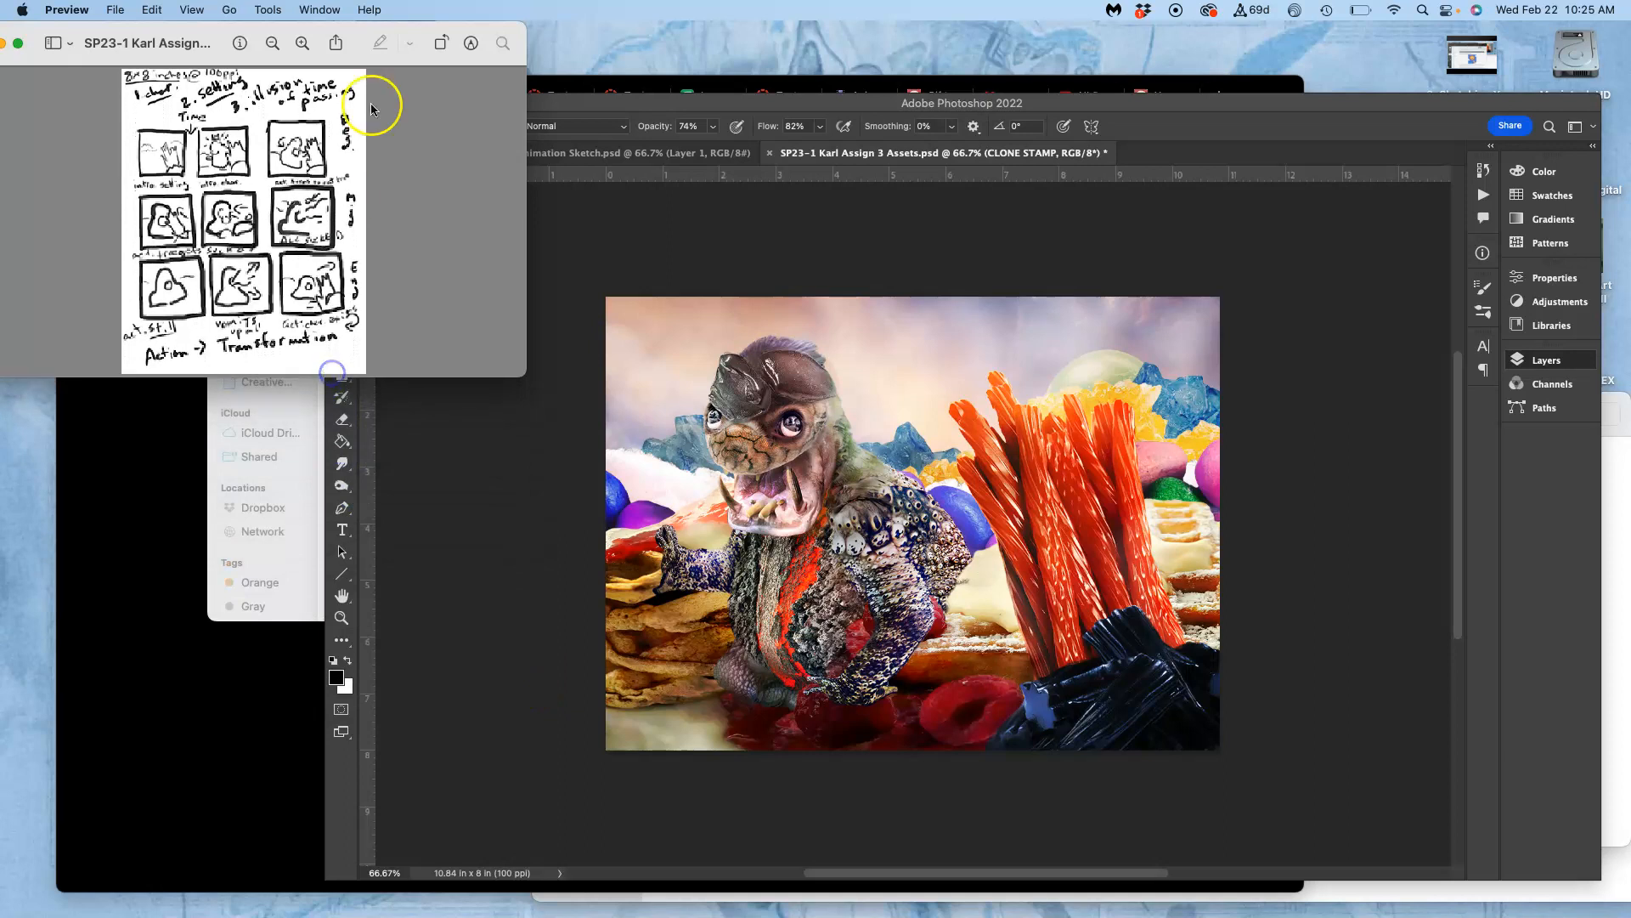
left_click_drag(403, 34, 297, 11)
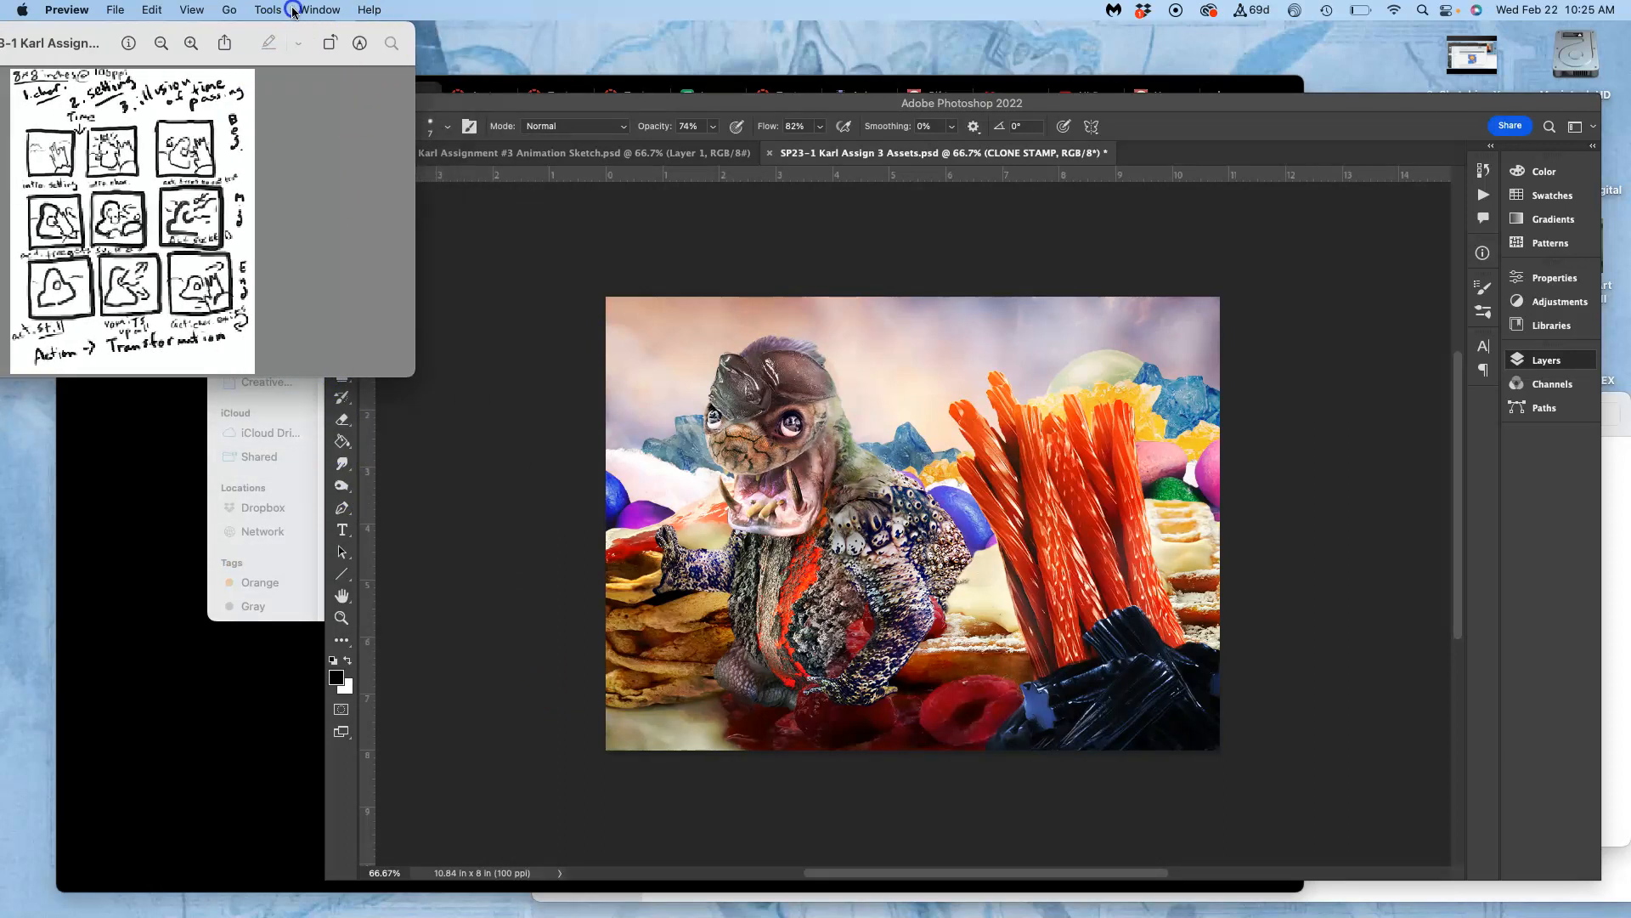
left_click_drag(517, 101, 453, 94)
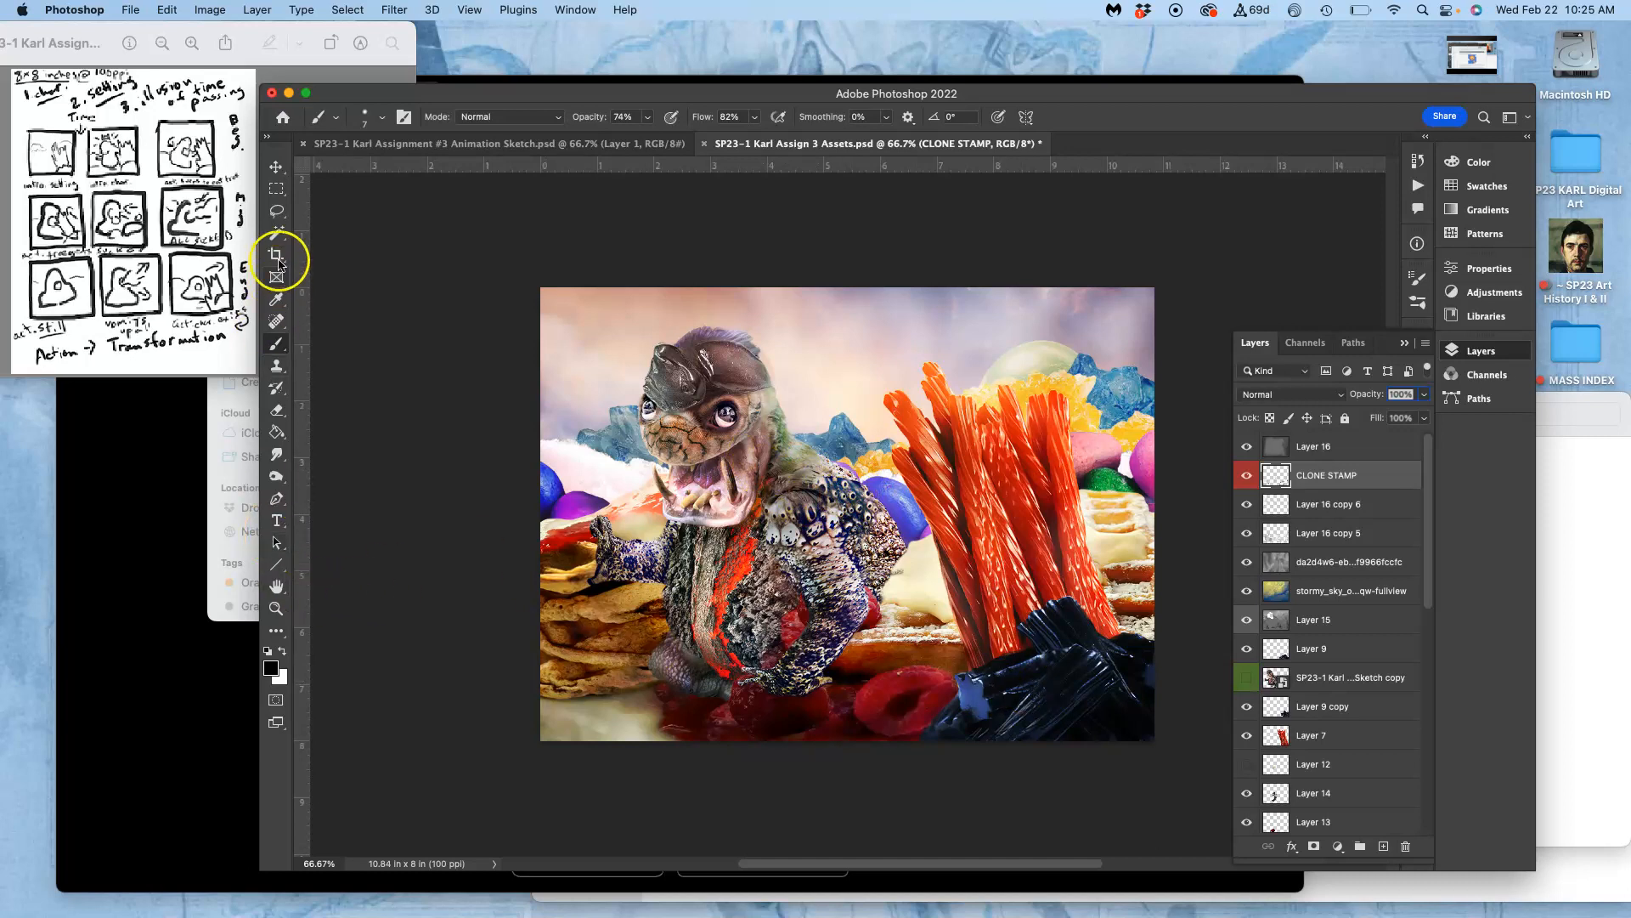
Step: With the rulers shown, place guides on the image's top, bottom and right edges, plus vertical ones at about 1.25, 2.25 and 10.4 inches
left_click(276, 167)
key("super+r")
key("super+r")
key("super+r")
key("super+r")
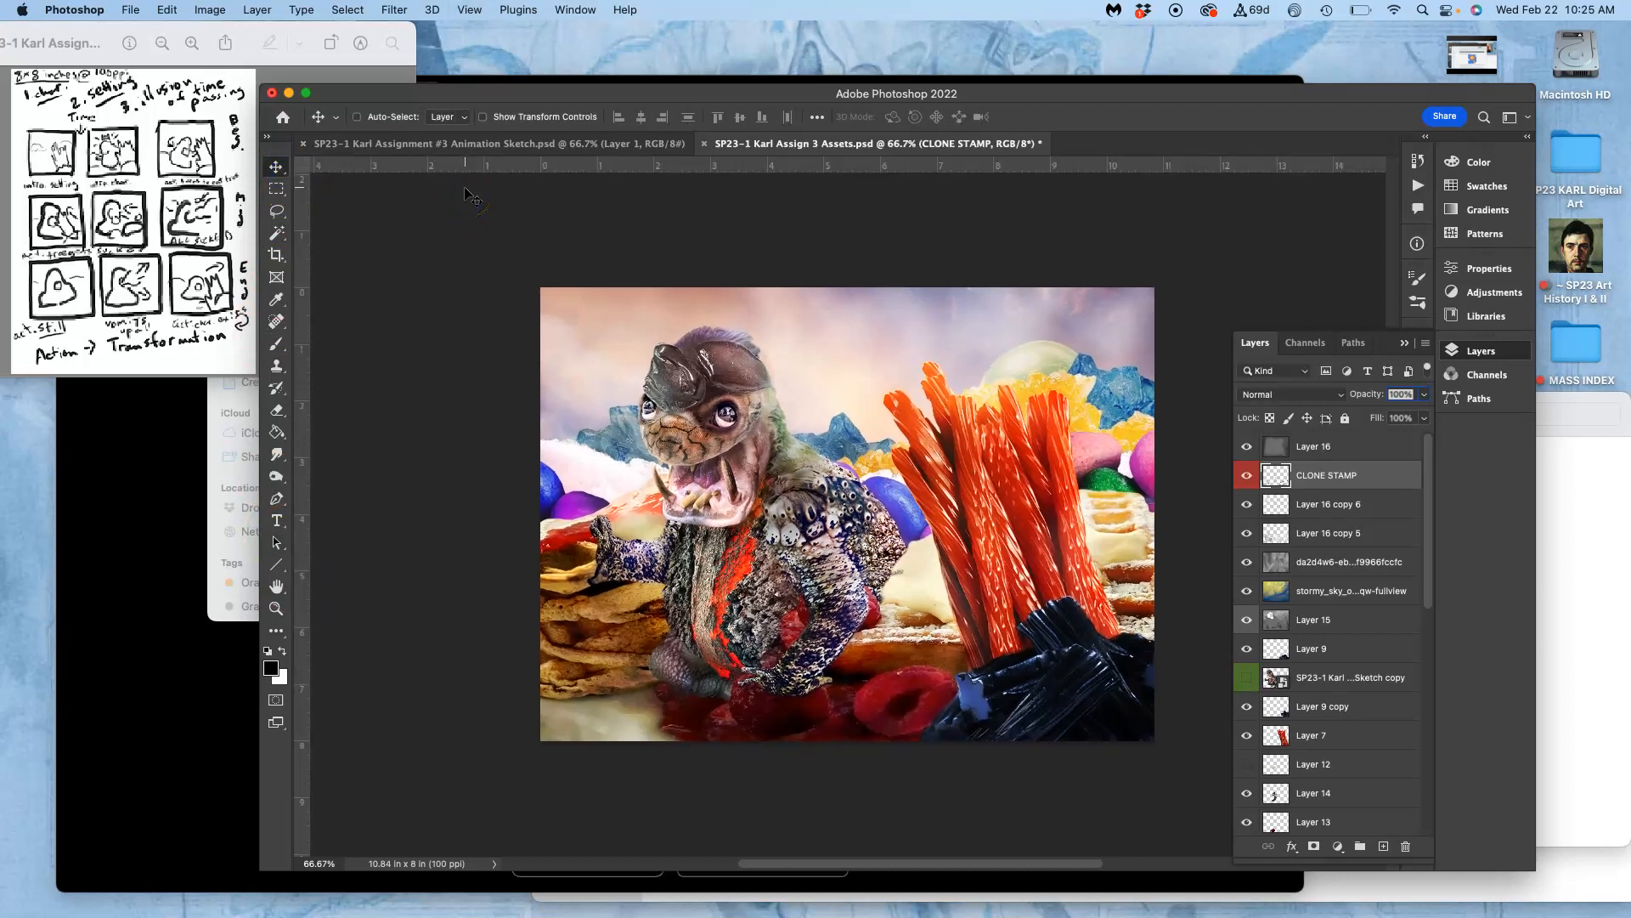
left_click(469, 10)
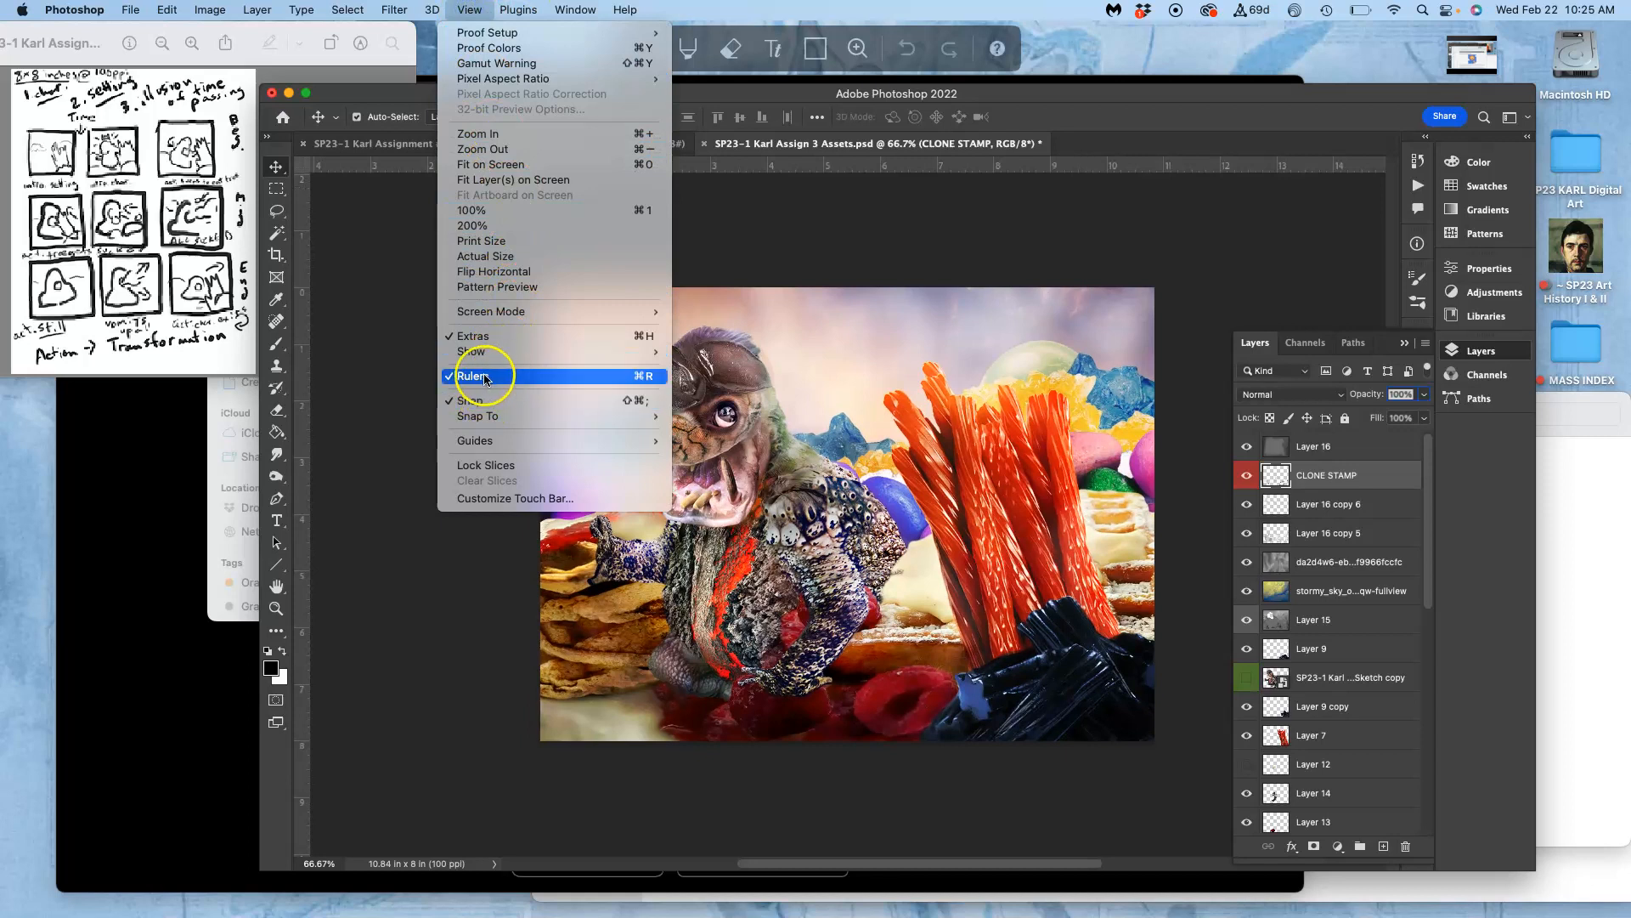
left_click(393, 393)
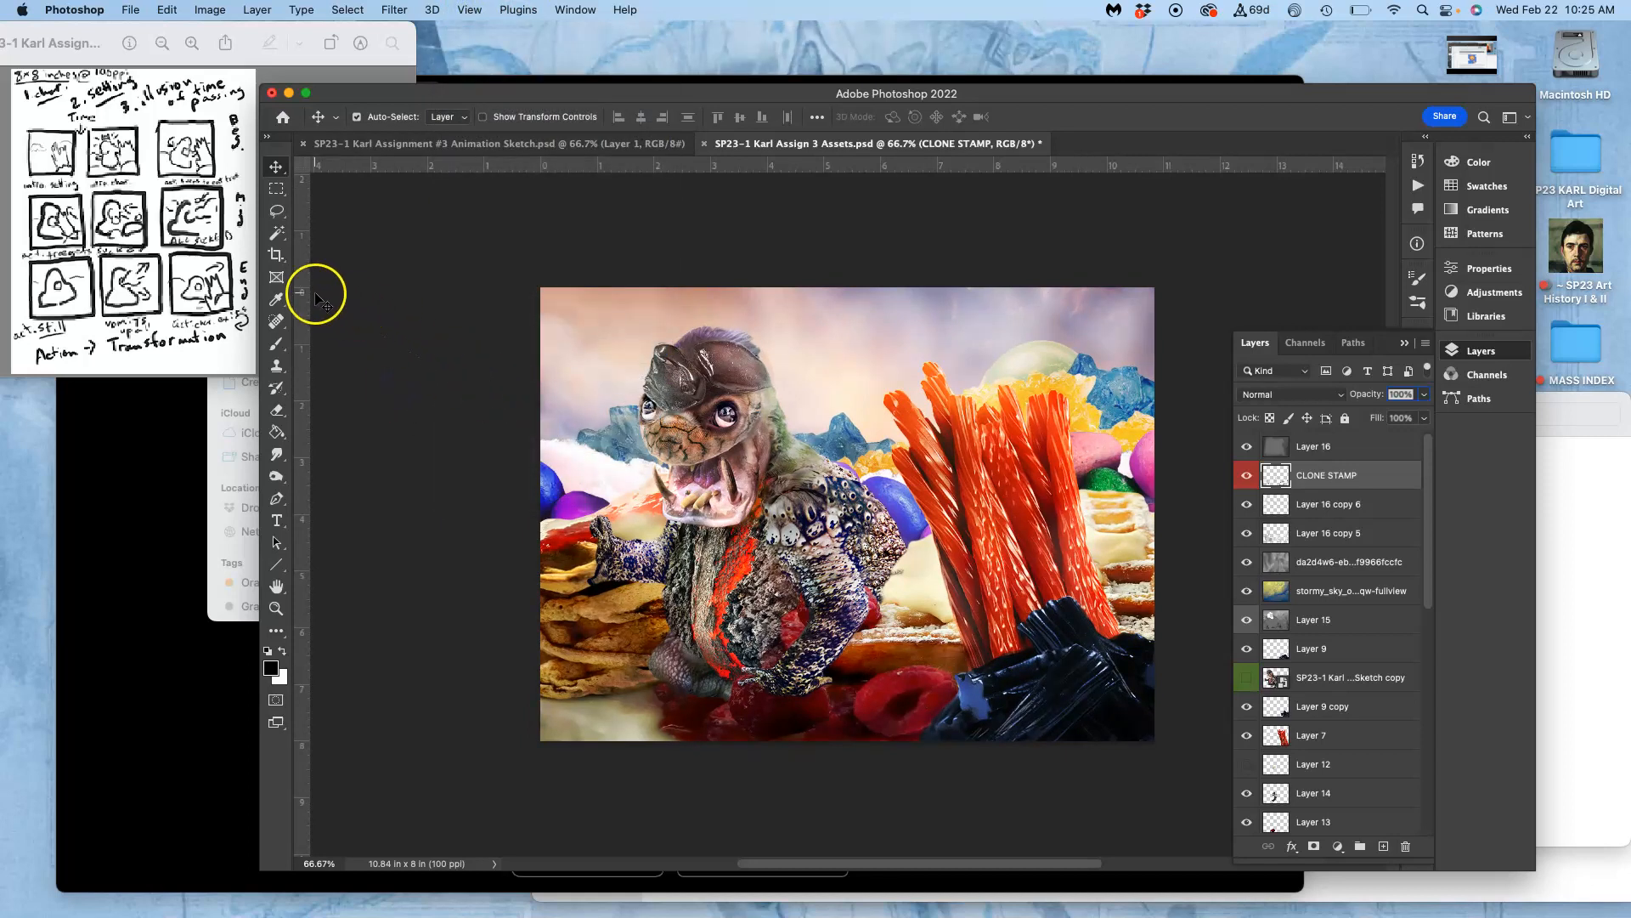
left_click_drag(305, 299, 667, 328)
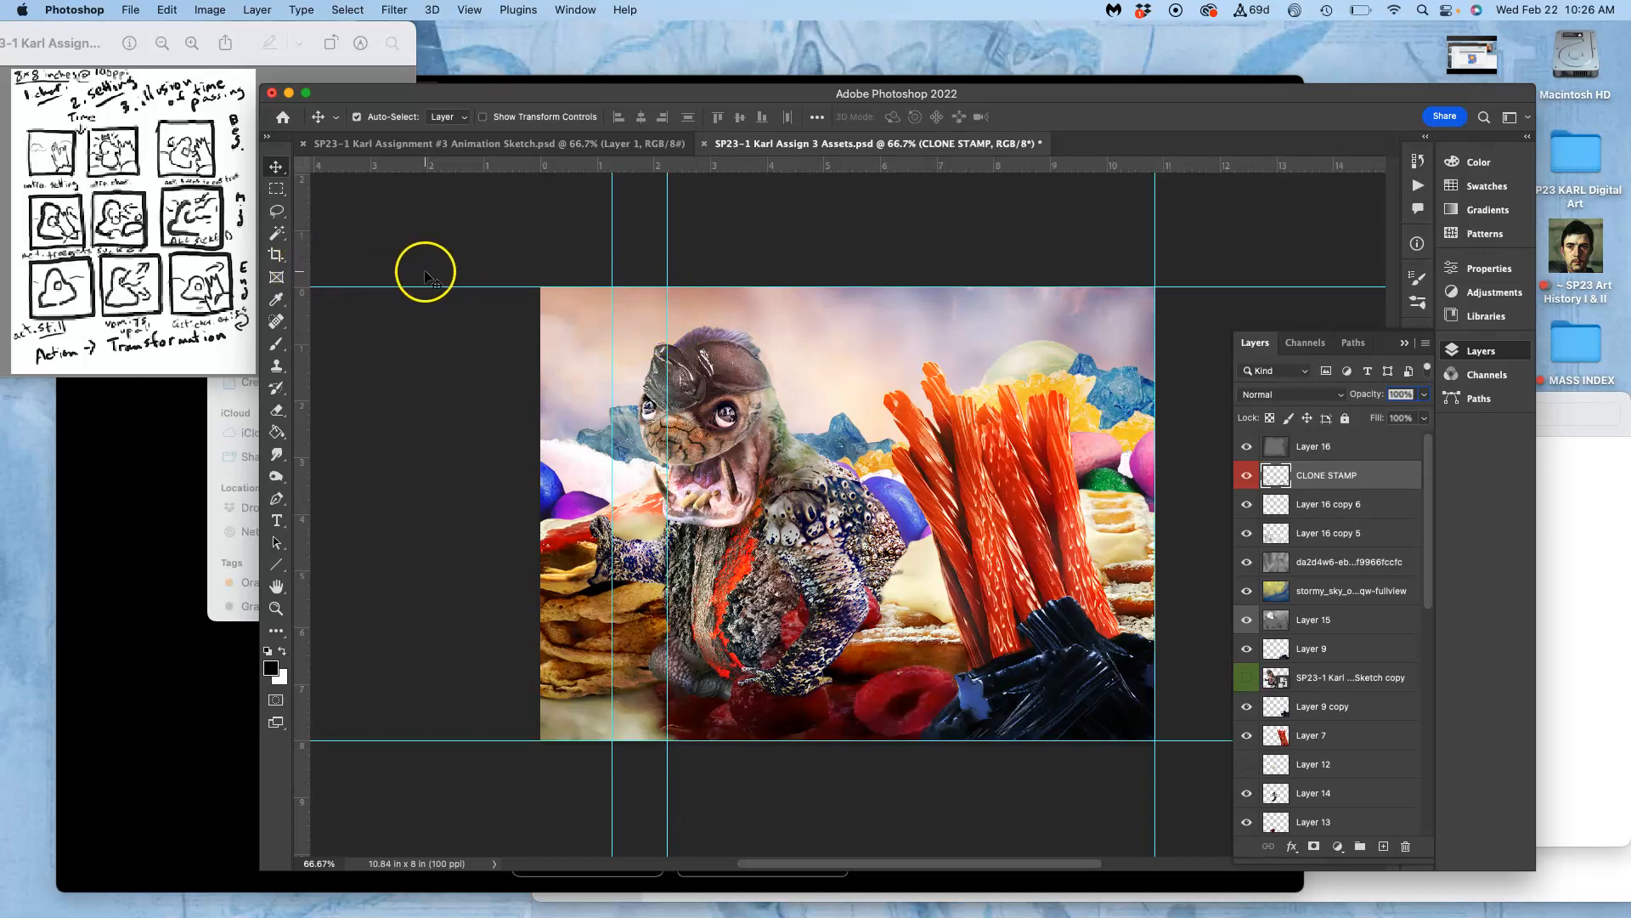
left_click_drag(303, 315, 1129, 348)
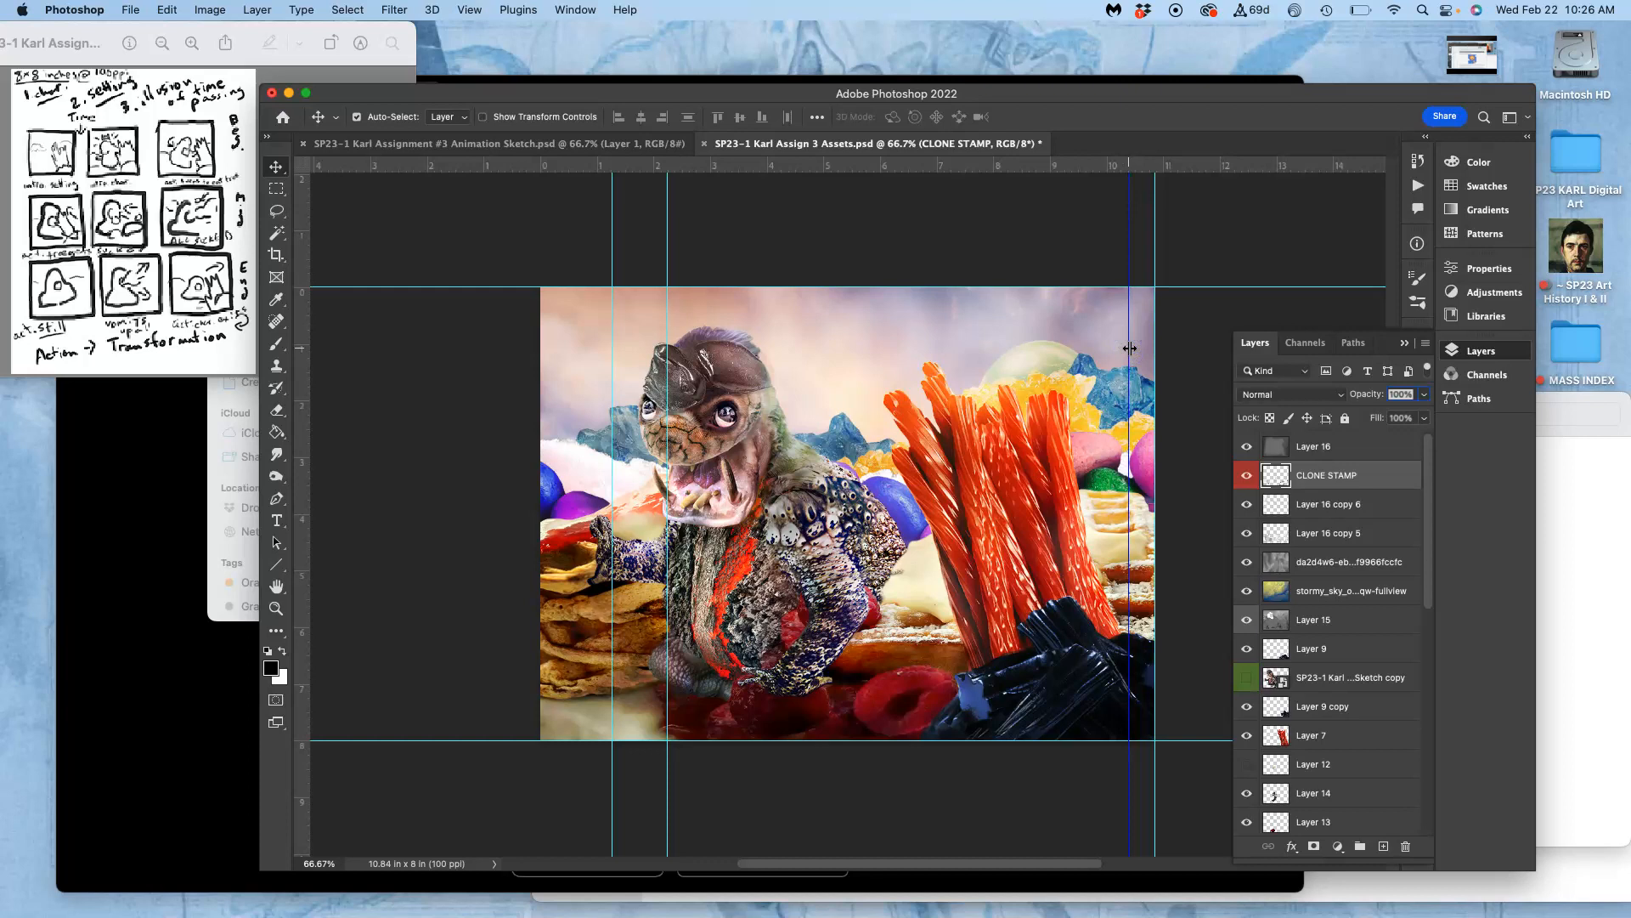
Step: Select a square about 8 inches wide between the guides with the Rectangular Marquee and add a new layer above Layer 16
left_click(277, 189)
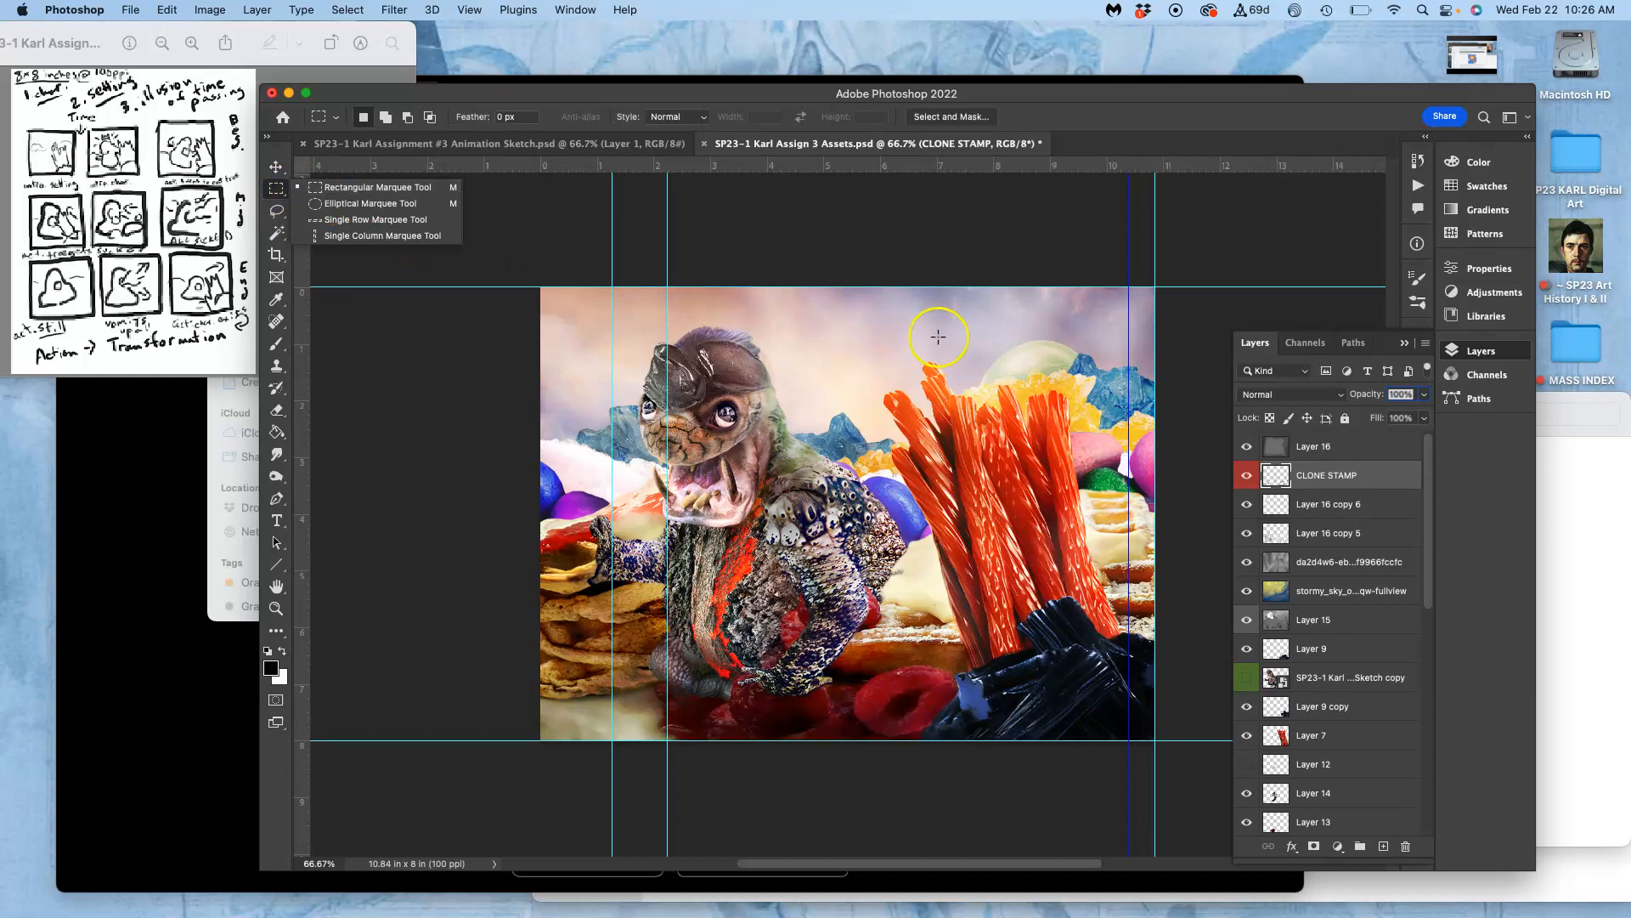
left_click(1128, 286)
left_click_drag(1127, 286, 668, 773)
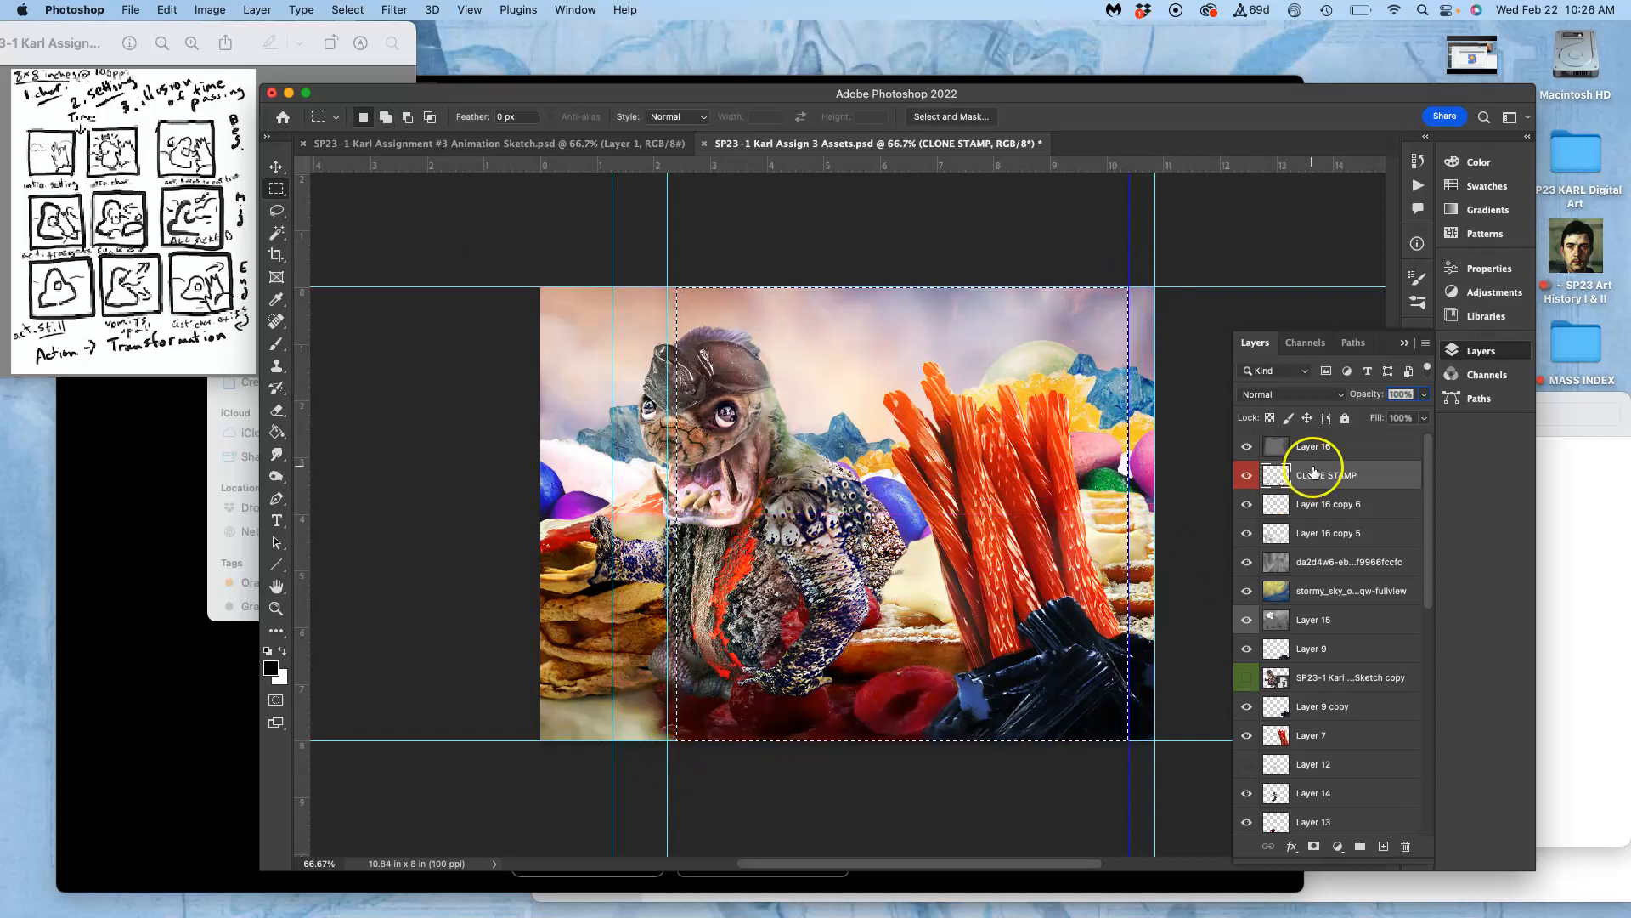
left_click(1340, 446)
left_click(1383, 846)
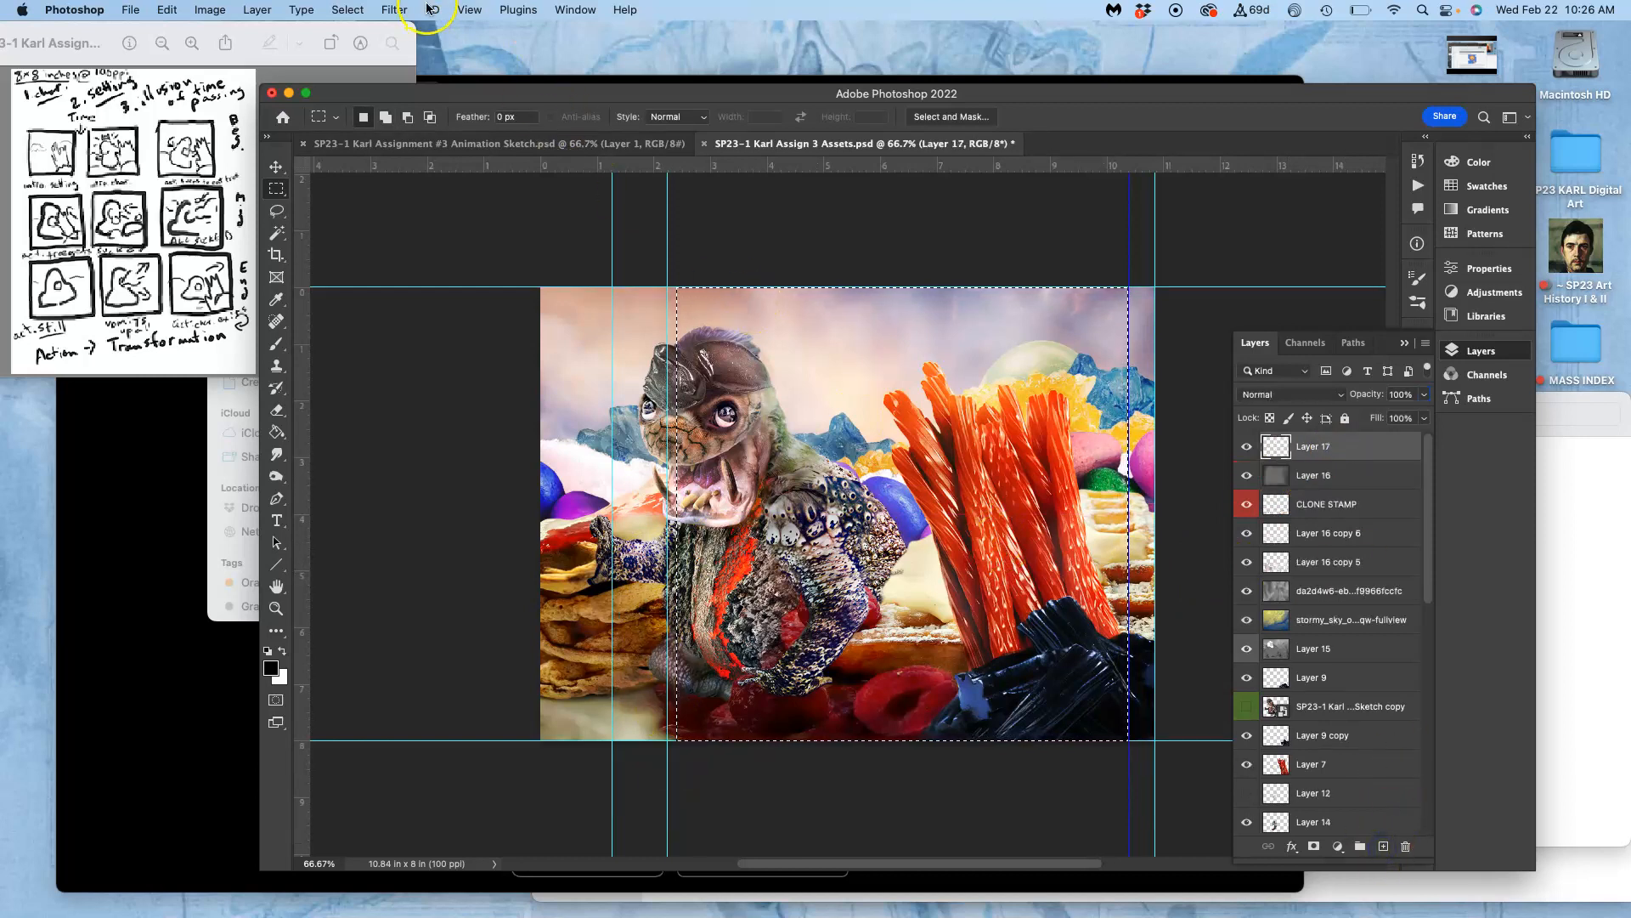
Step: Invert the square selection and fill the area outside it with white at 100% opacity on Layer 17
left_click(347, 11)
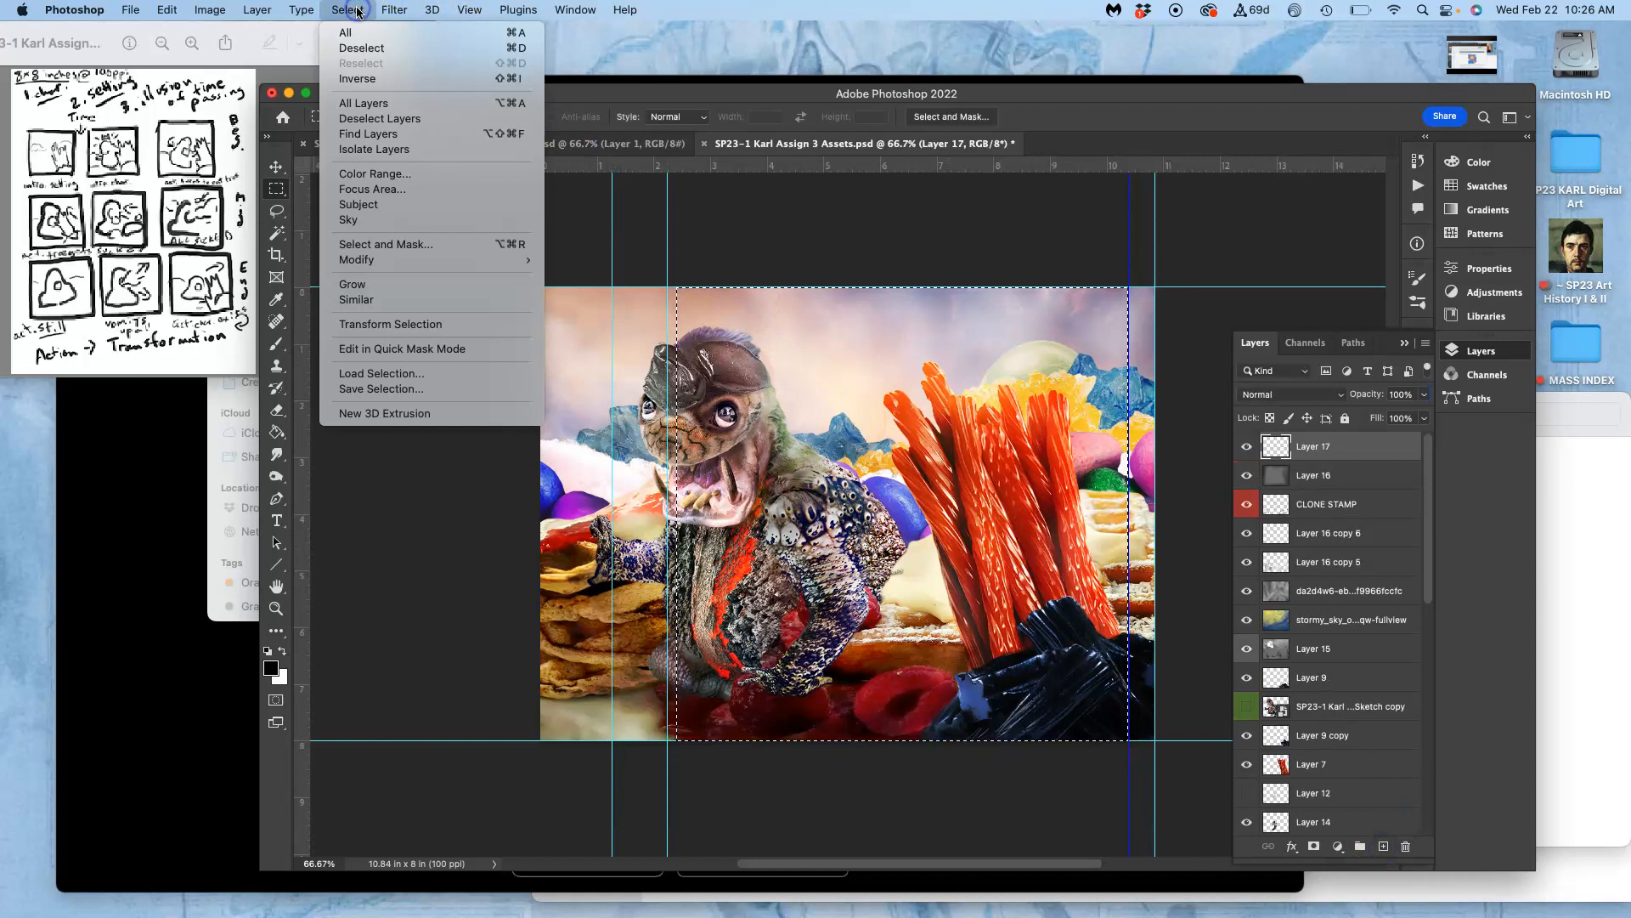
left_click(358, 79)
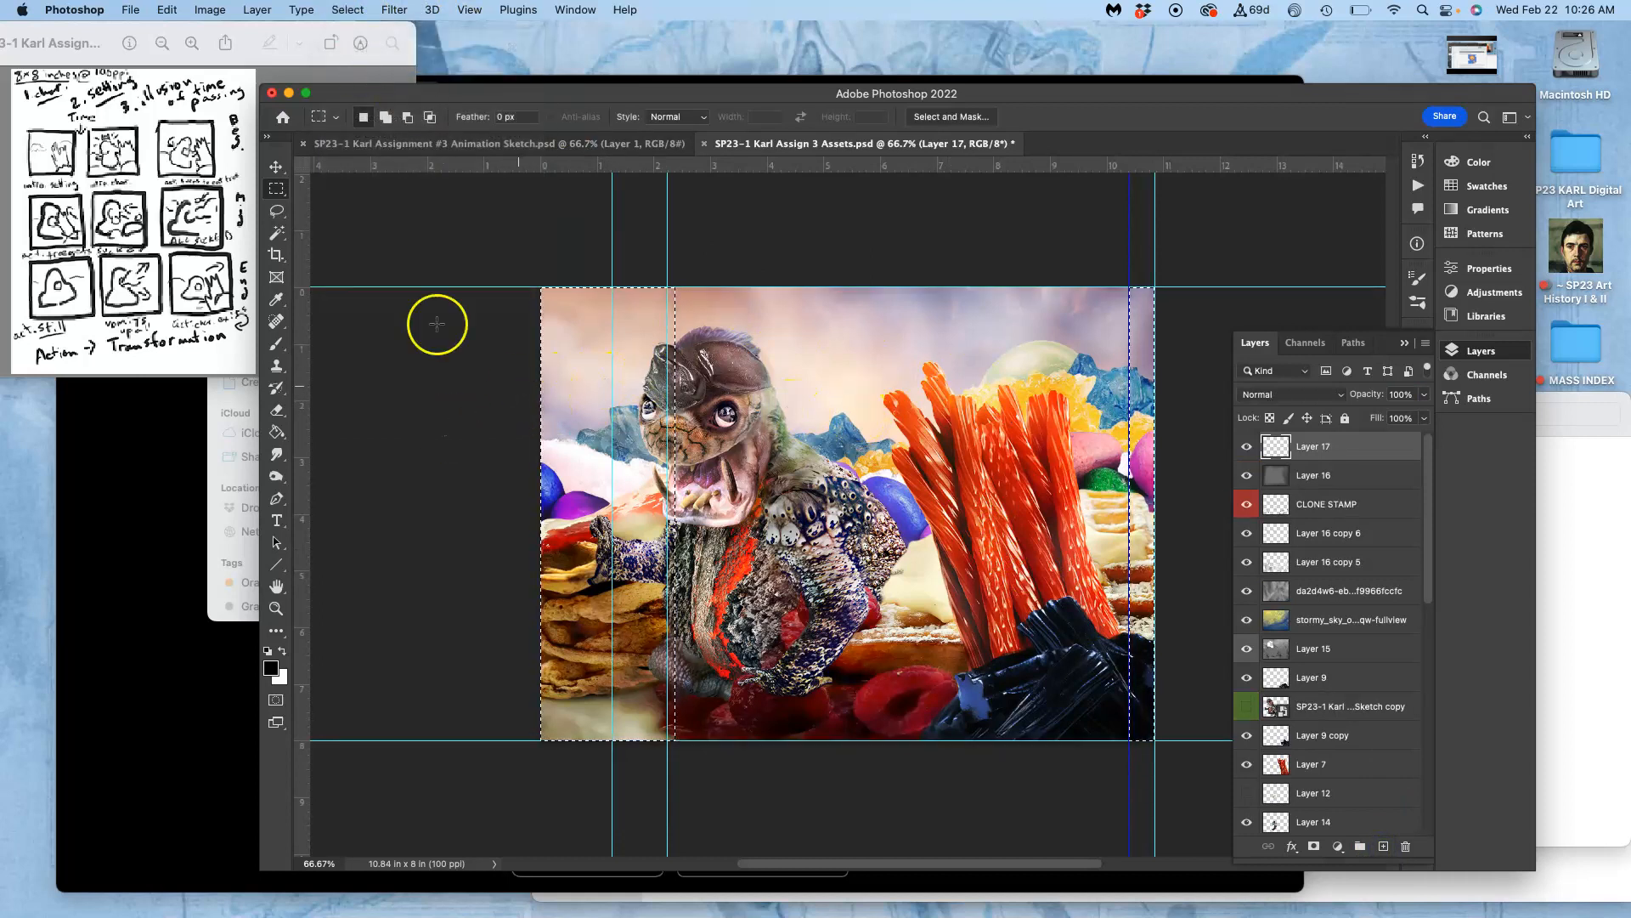
left_click(167, 10)
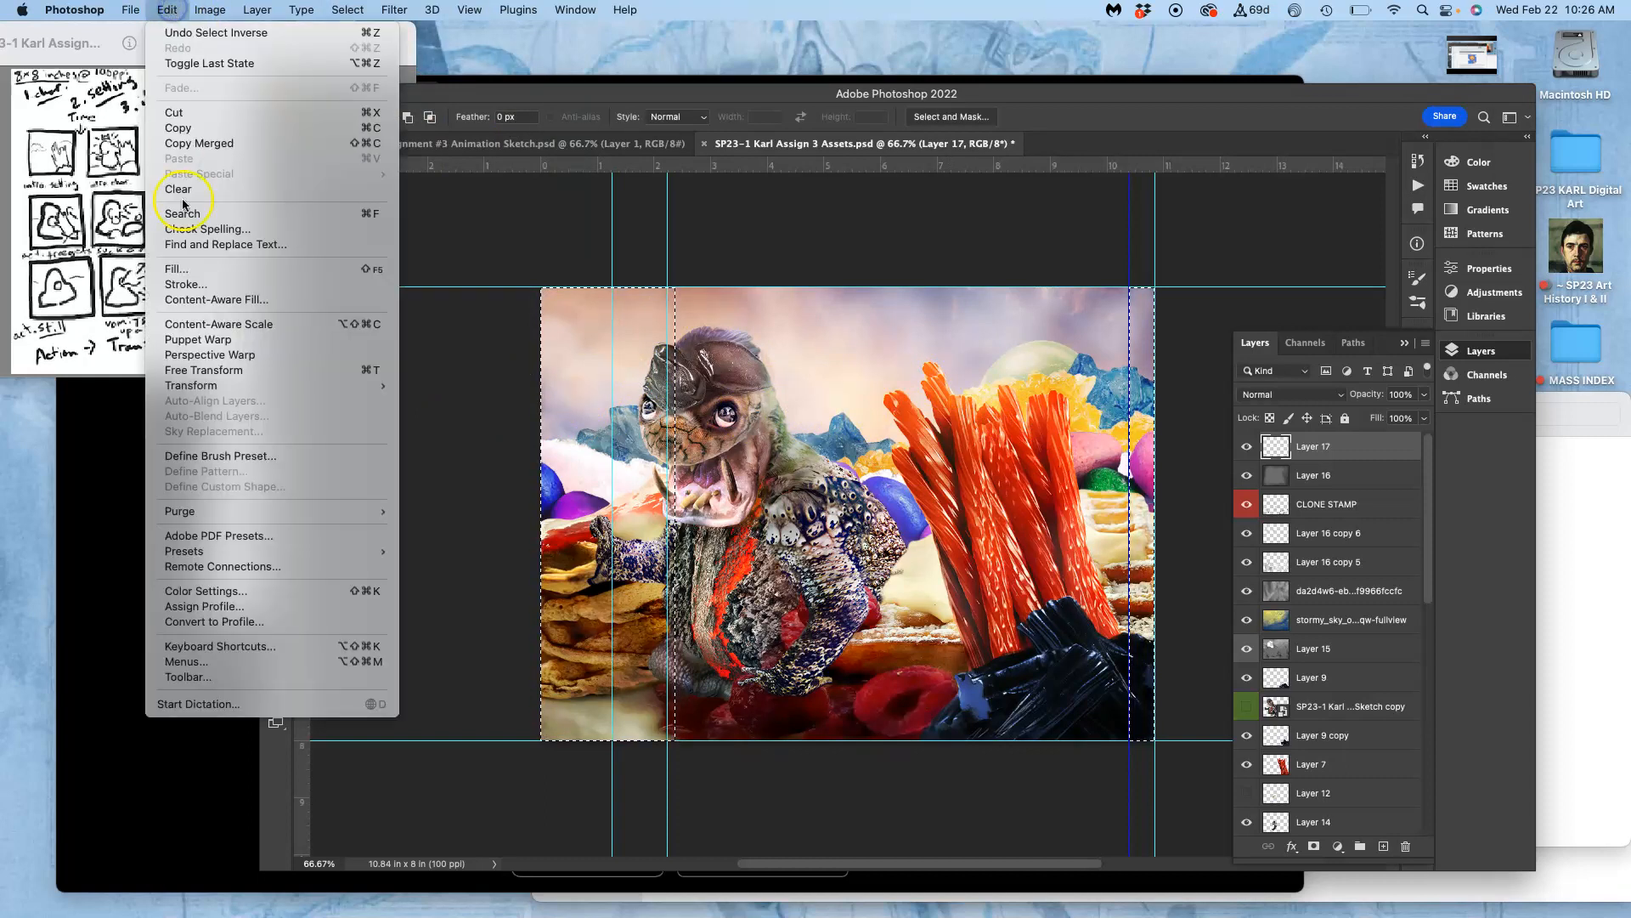
left_click(176, 269)
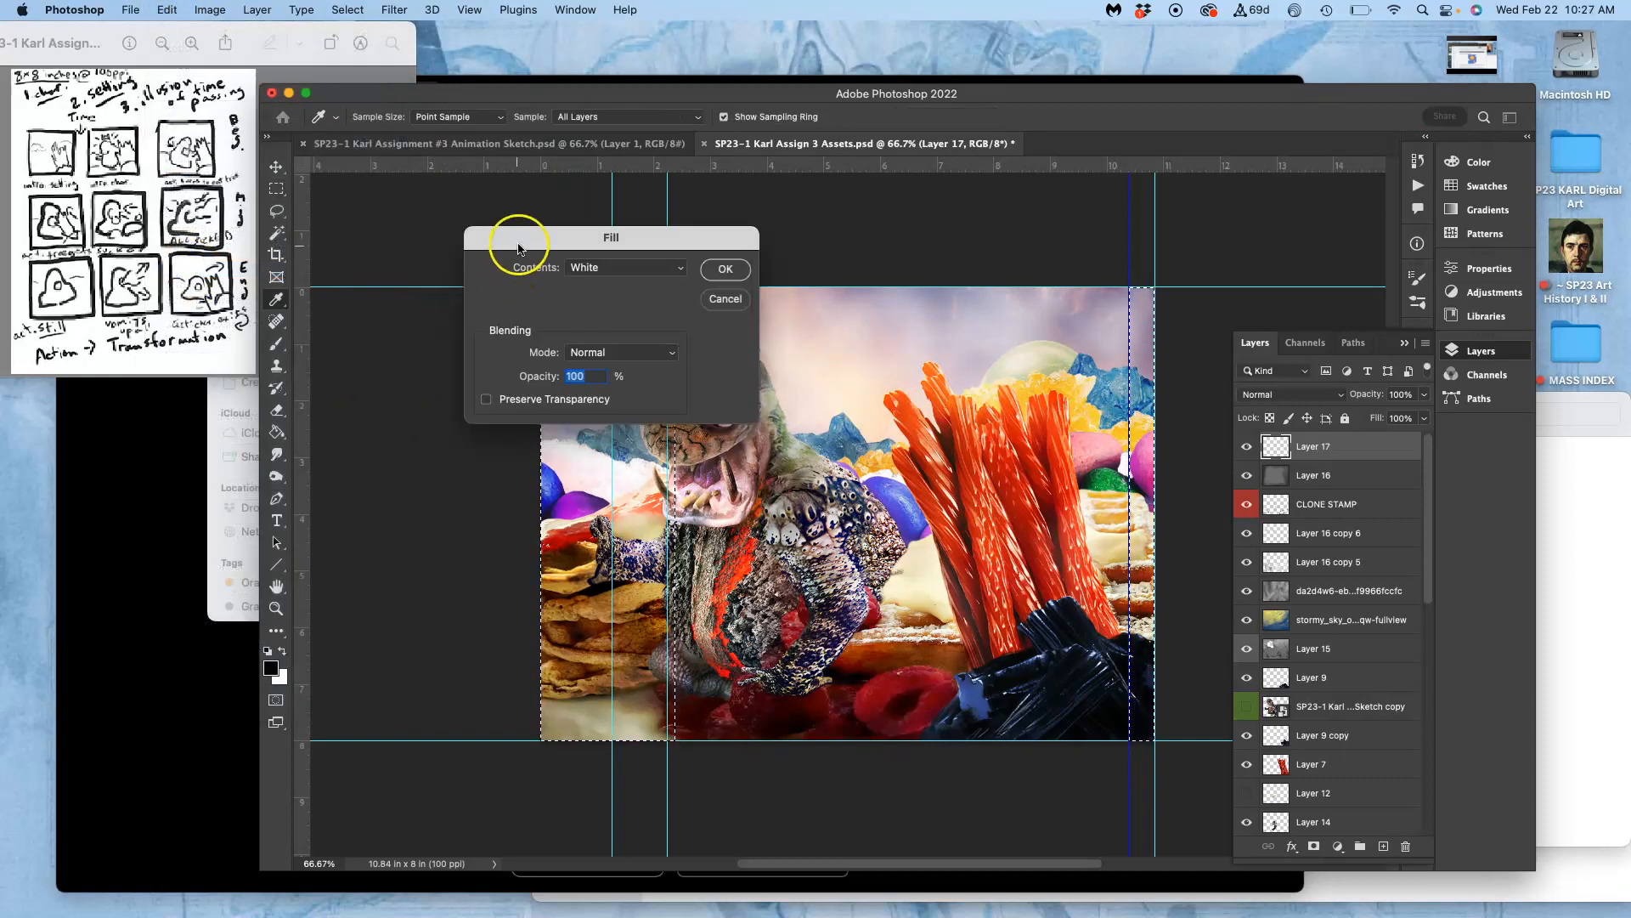
left_click(728, 271)
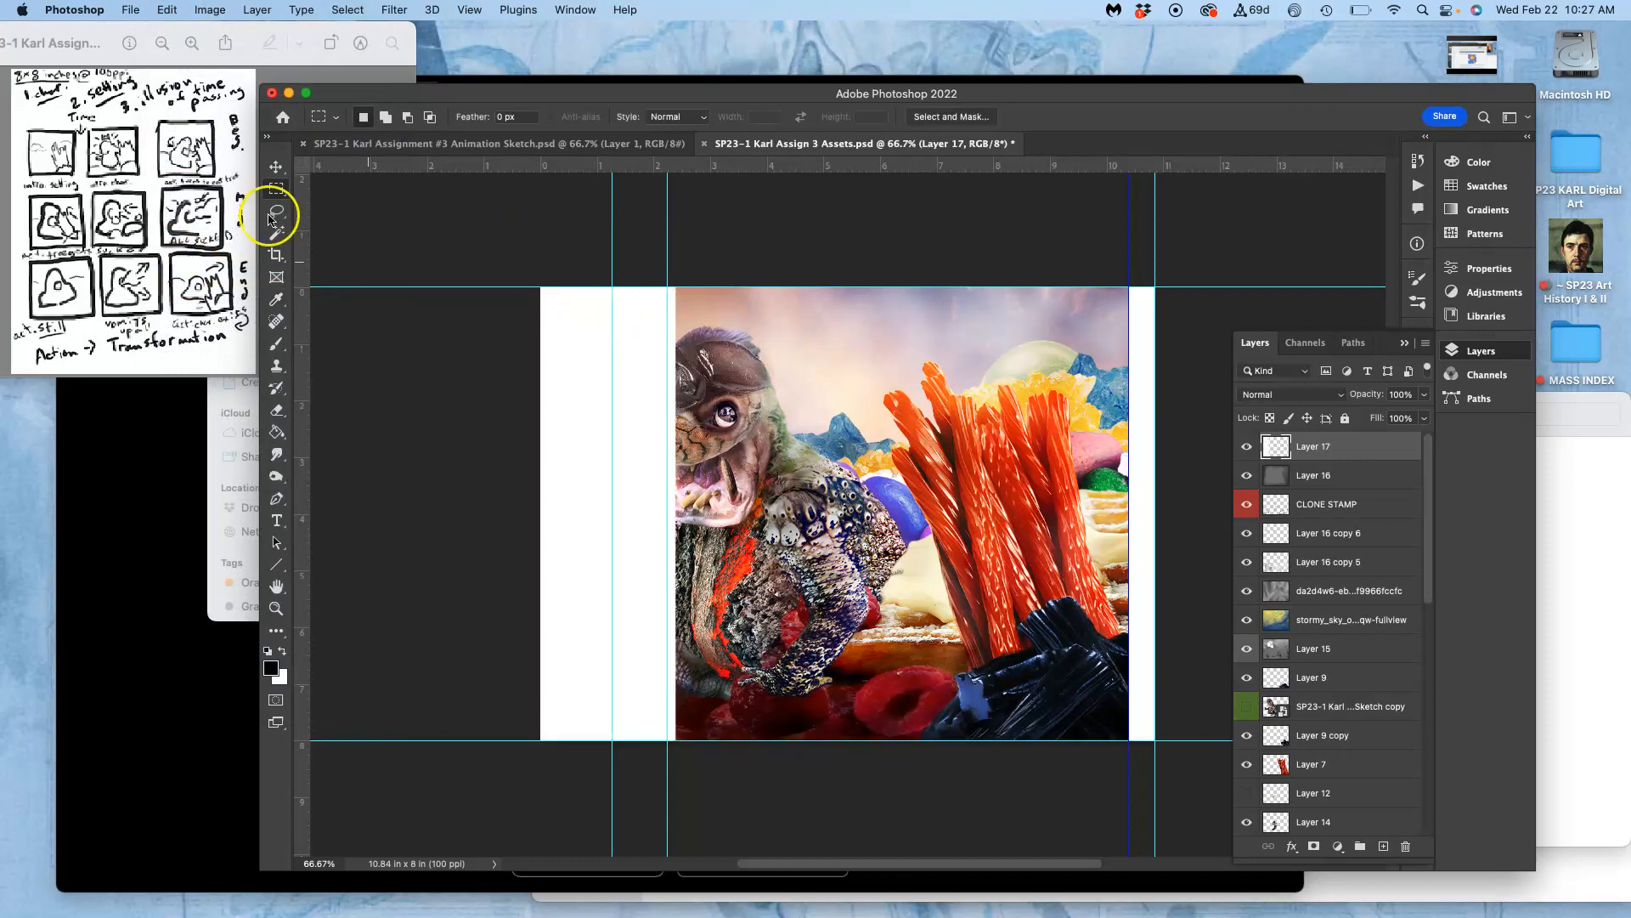
Step: Nudge the white border on Layer 17 slightly with the Move tool and lock the layer
left_click(277, 167)
mouse_move(562, 459)
left_mouse_down()
mouse_move(430, 466)
mouse_move(563, 472)
mouse_move(562, 457)
left_mouse_up()
left_click_drag(562, 457, 559, 453)
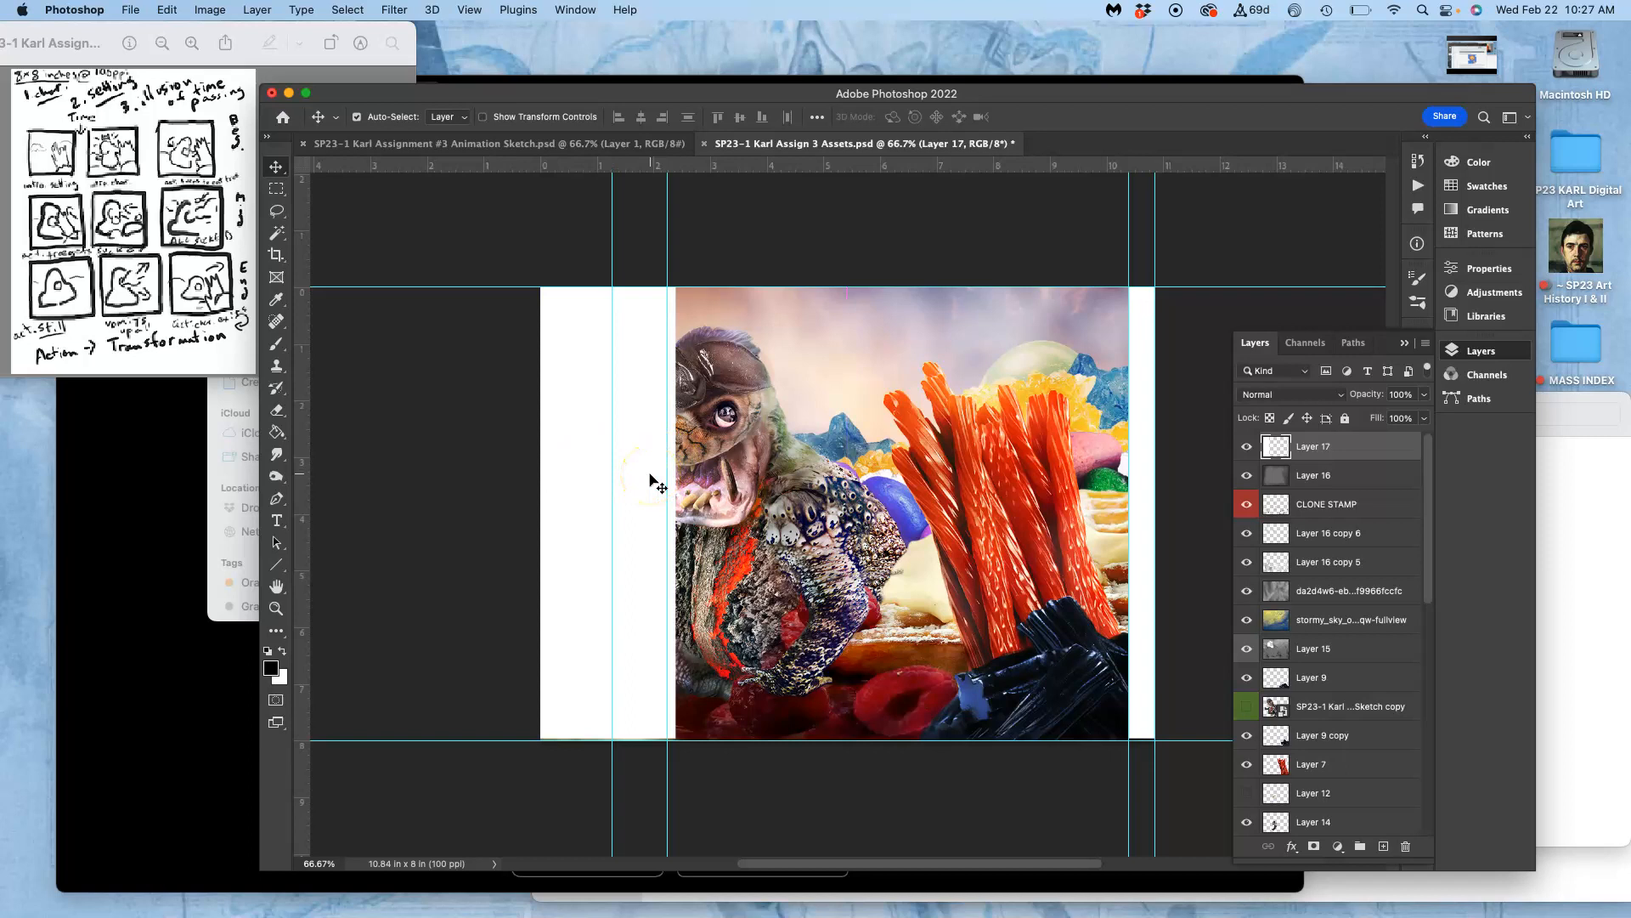
mouse_move(761, 459)
left_mouse_down()
mouse_move(965, 474)
mouse_move(960, 503)
left_mouse_up()
scroll(1113, 543, "down", 1)
scroll(1113, 544, "right", 1)
scroll(1113, 544, "right", 3)
scroll(1113, 544, "down", 1)
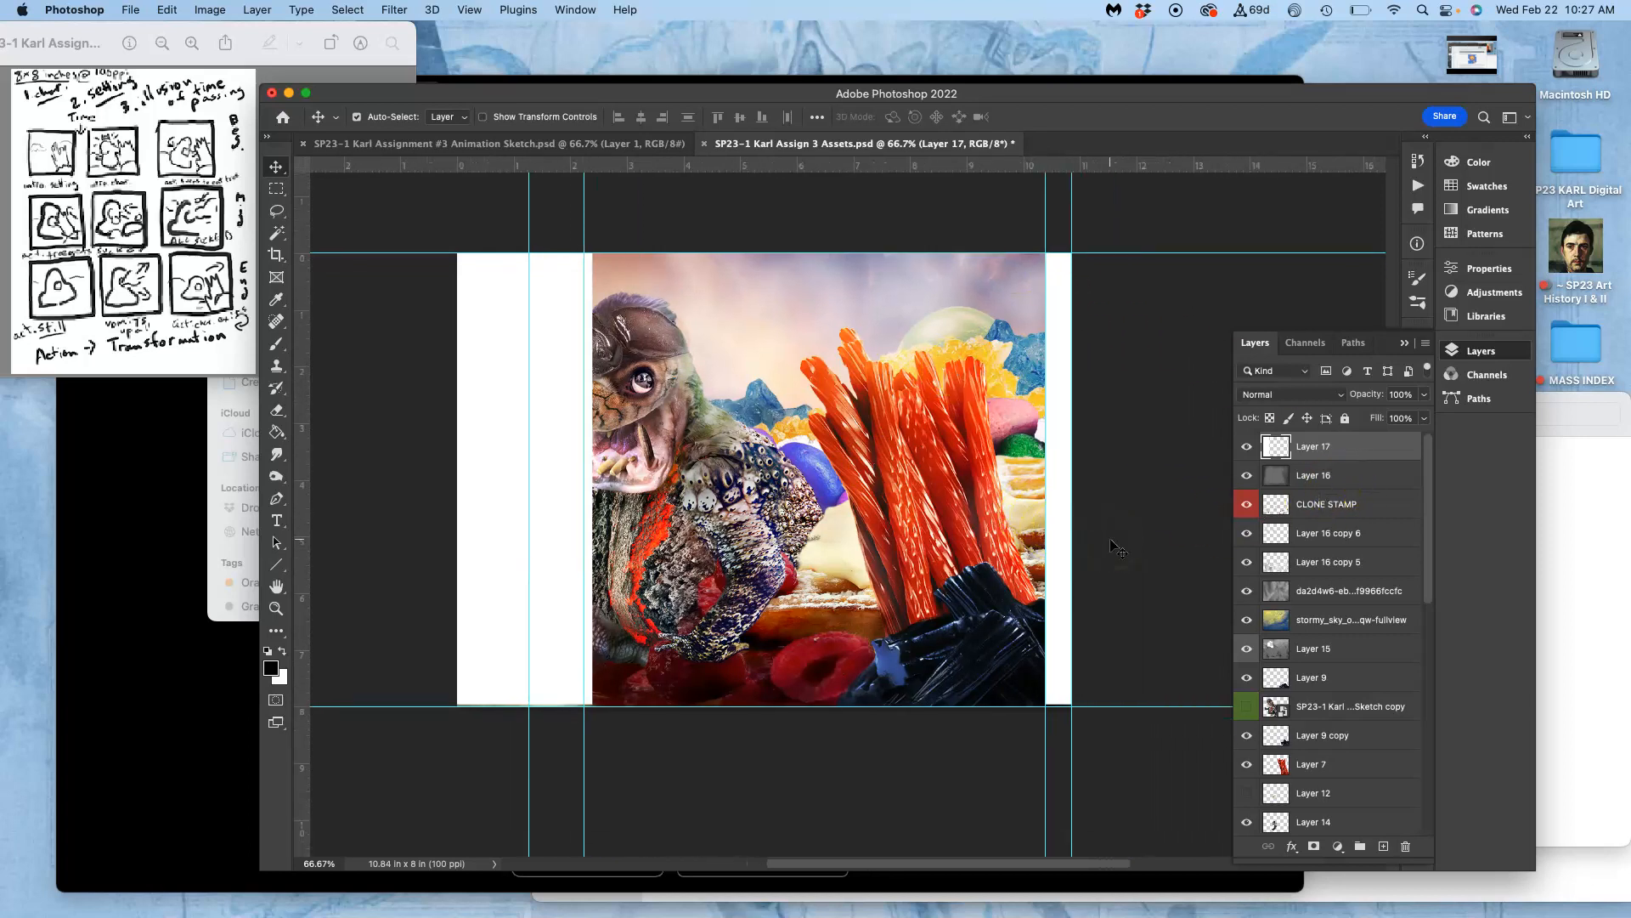
left_click(1346, 419)
left_click_drag(1355, 446, 1307, 448)
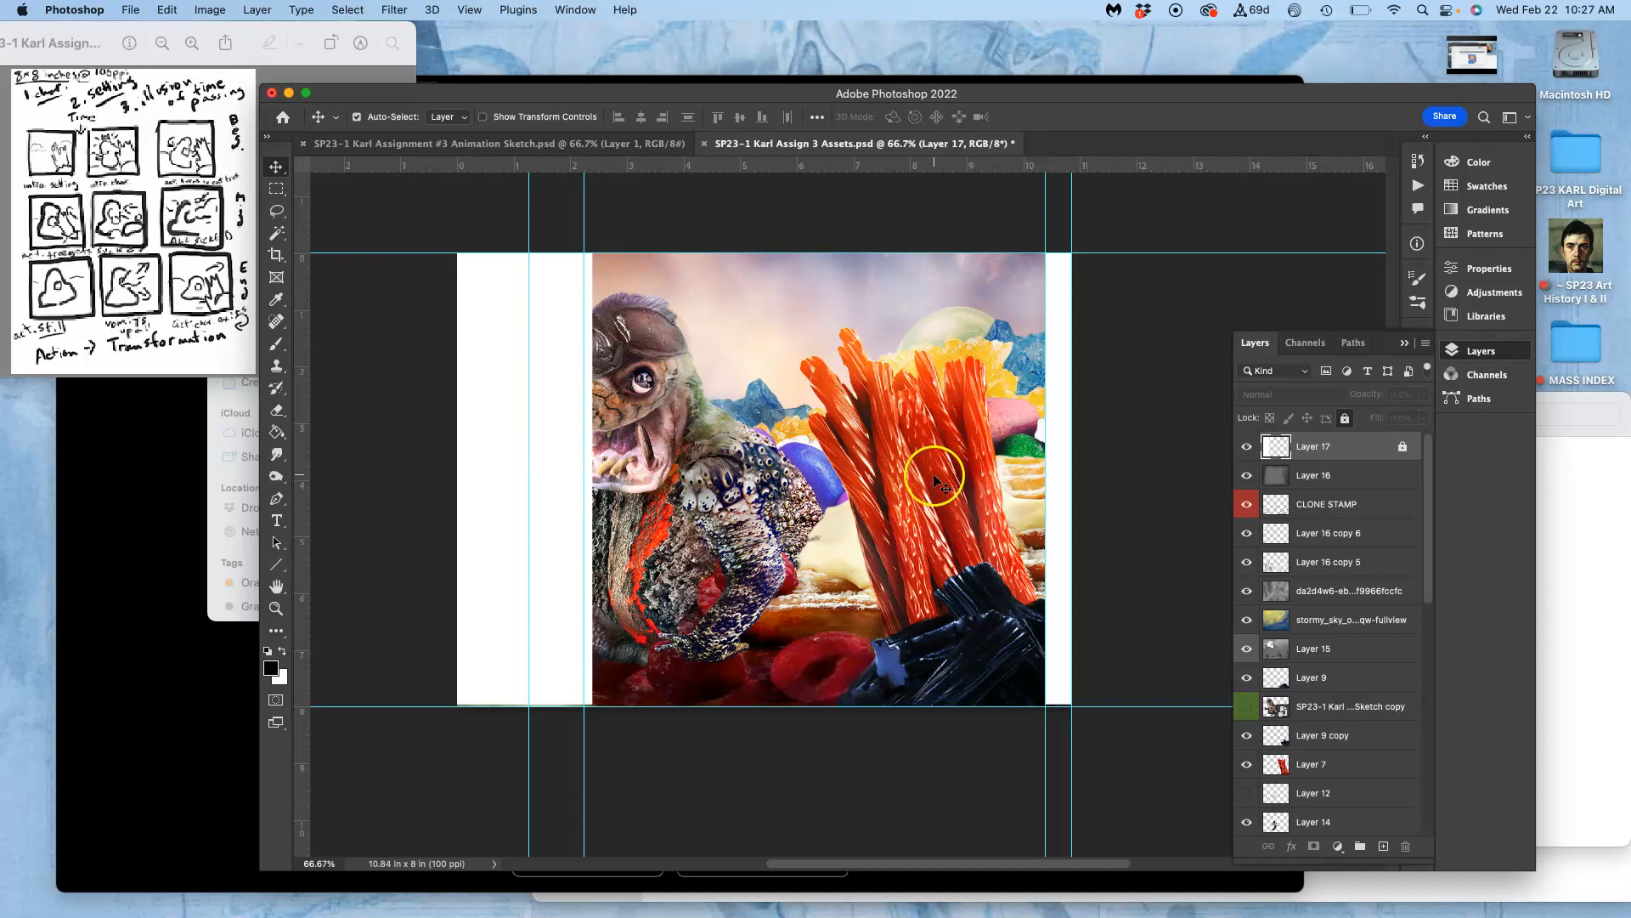
Step: Unlock Layer 17, move the white border down flush with the image's bottom guide, and lock the layer again
key("super+plus")
key("super+plus")
key("super+plus")
scroll(933, 473, "down", 10)
scroll(934, 476, "up", 3)
scroll(945, 483, "right", 10)
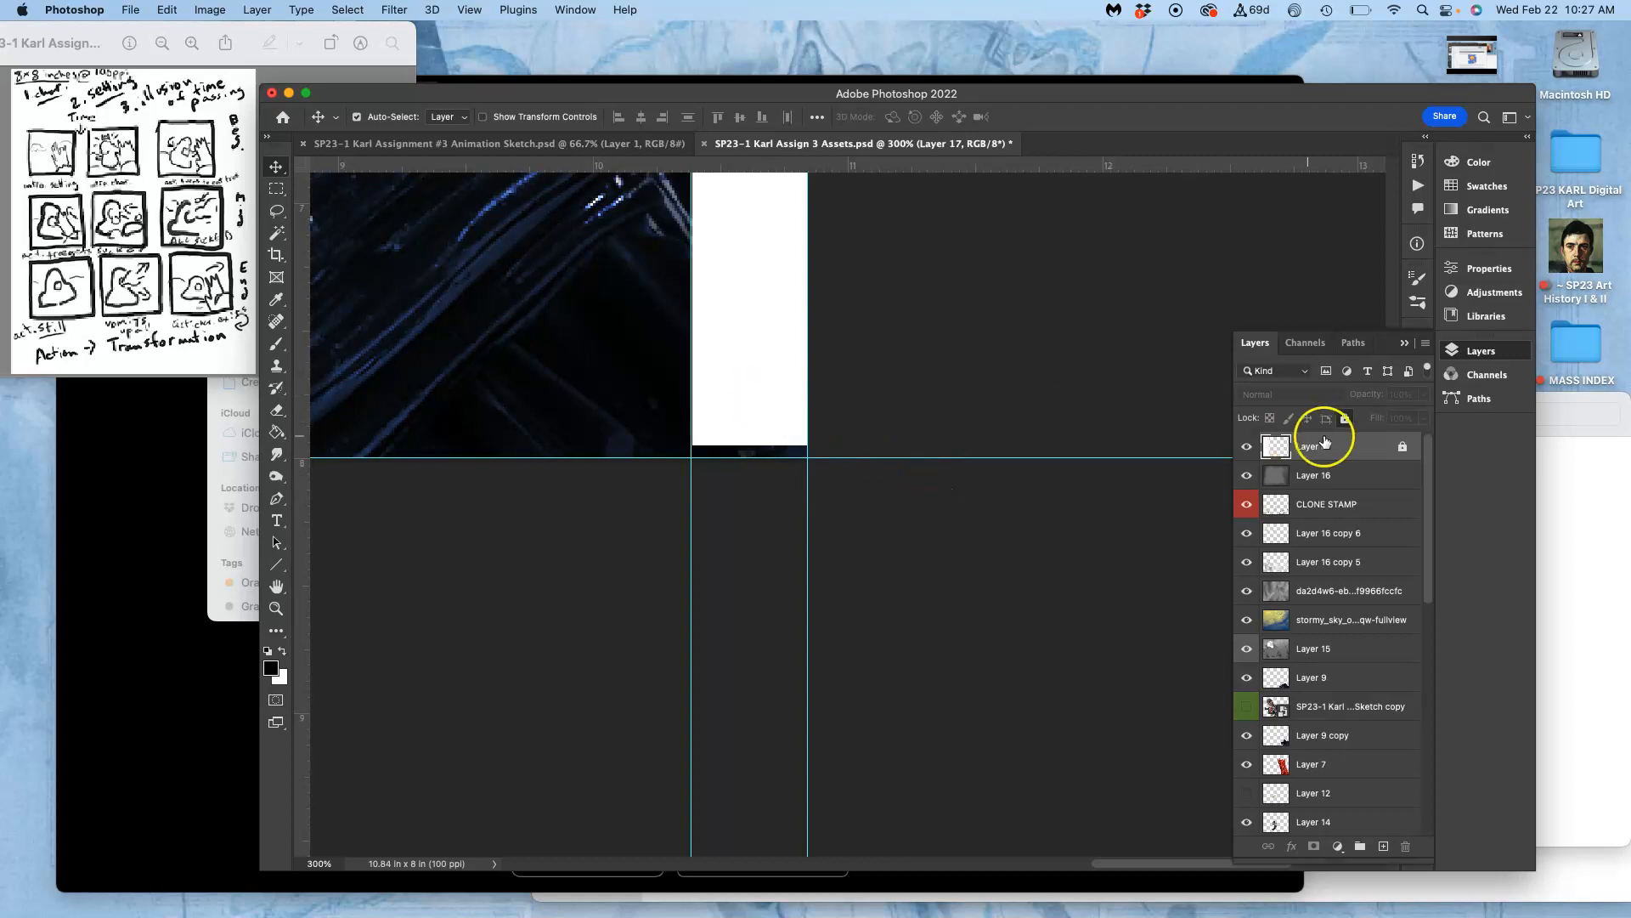
left_click(1345, 418)
left_click_drag(757, 367, 759, 379)
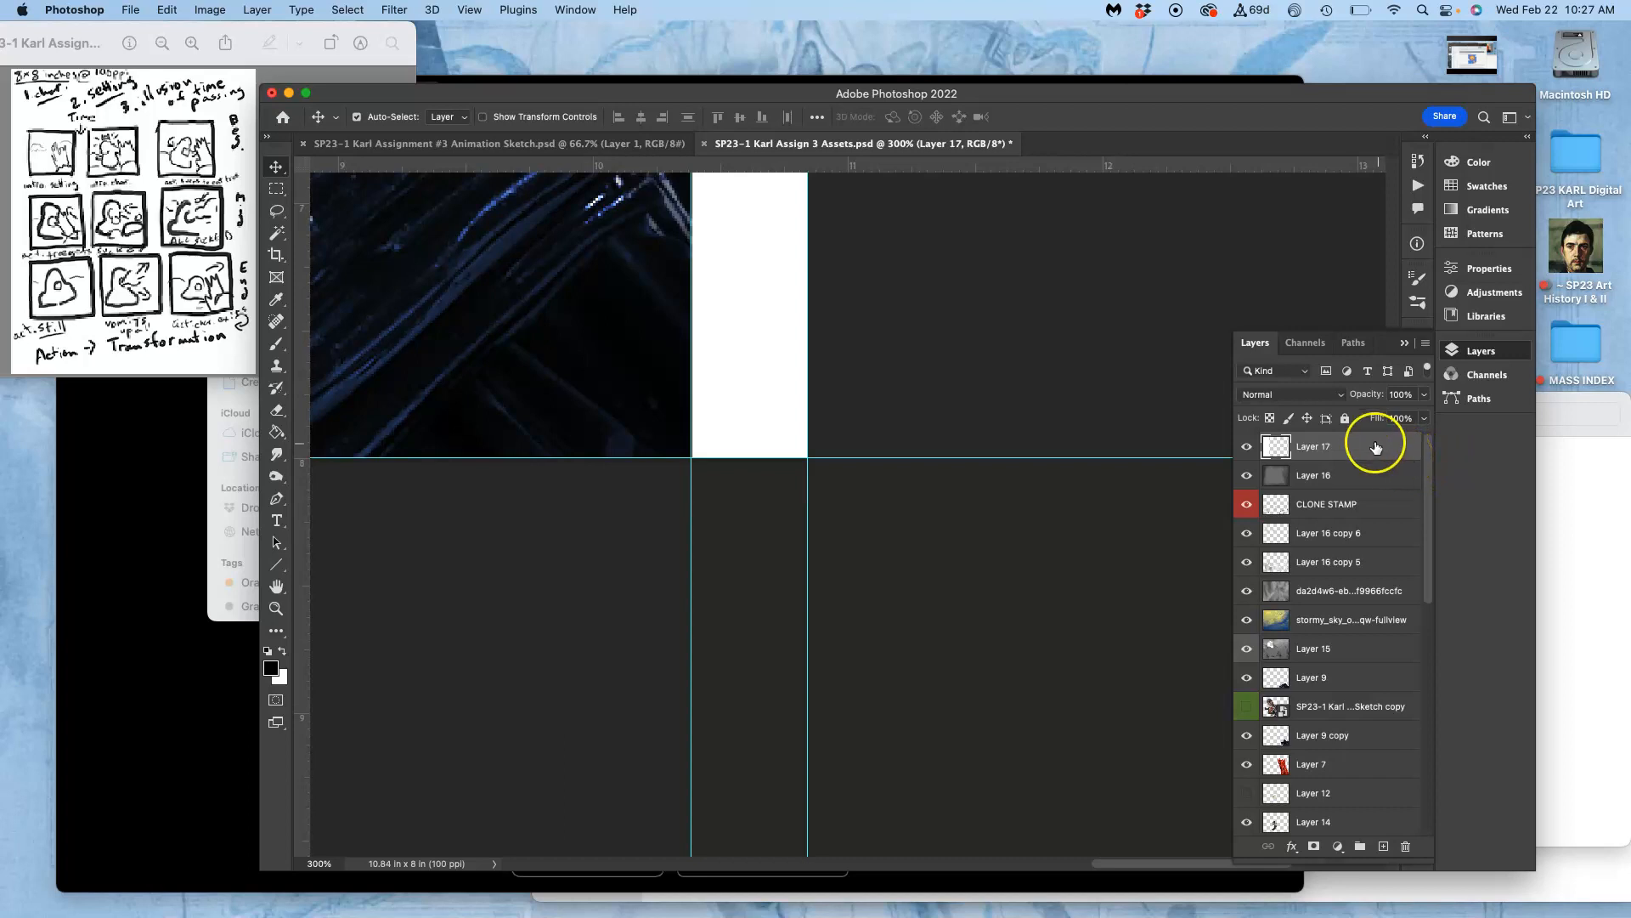
left_click(1345, 419)
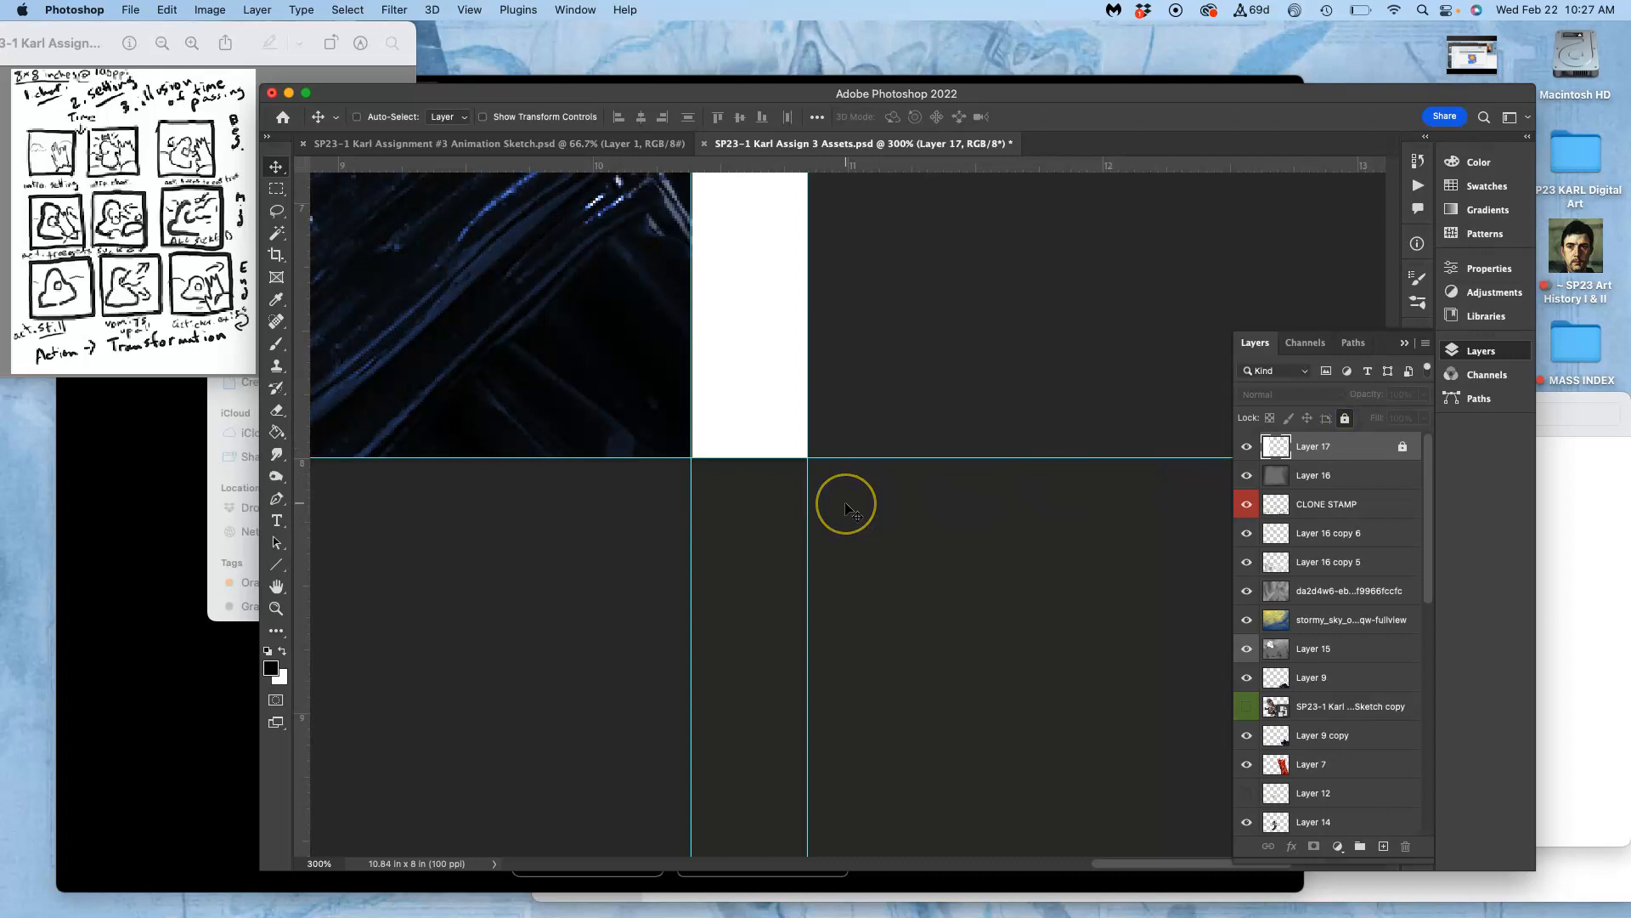
Step: With Layer 17 unlocked, align the vertical guides to the white border's inner edges, then relock the layer
key("super+minus")
key("super+minus")
key("super+minus")
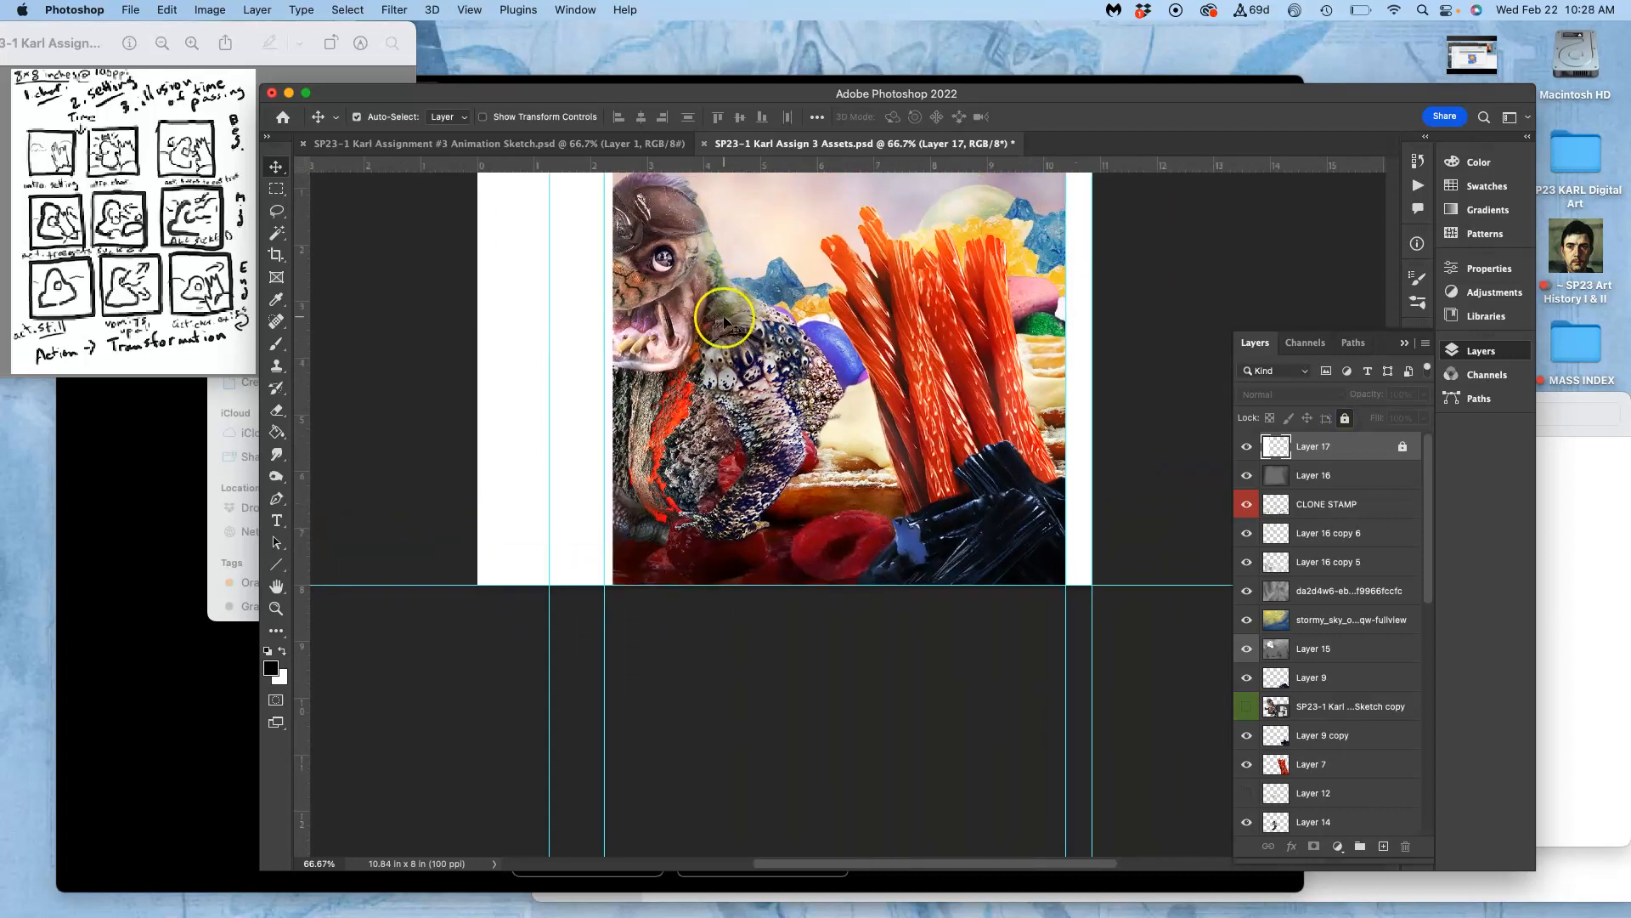
scroll(724, 321, "up", 5)
left_click_drag(604, 263, 611, 261)
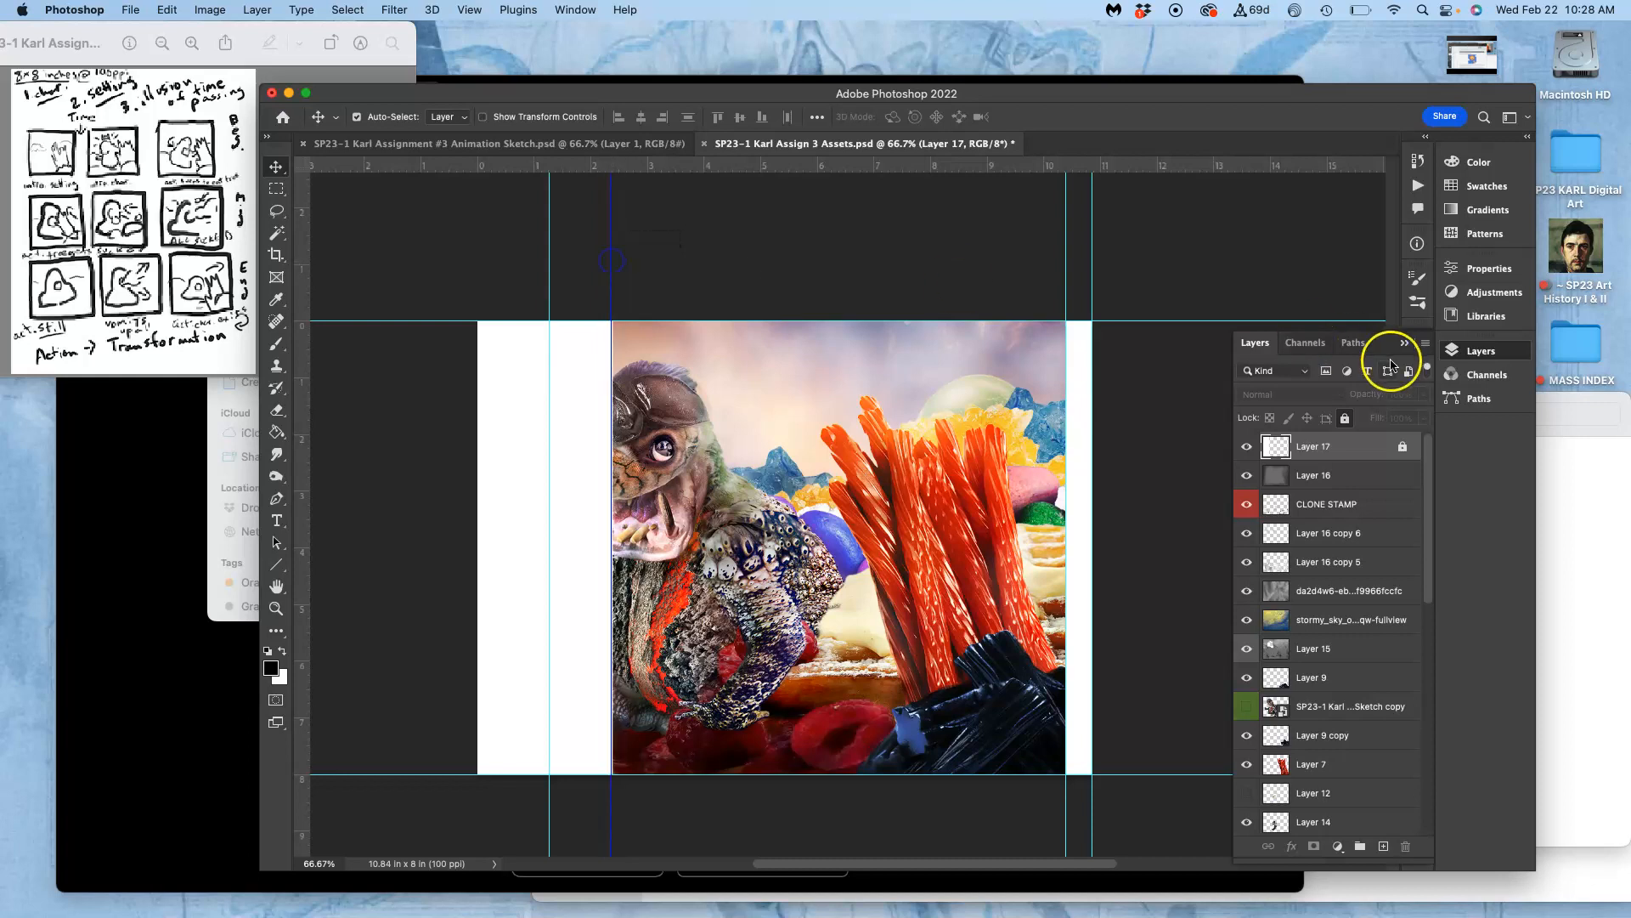
left_click(1345, 419)
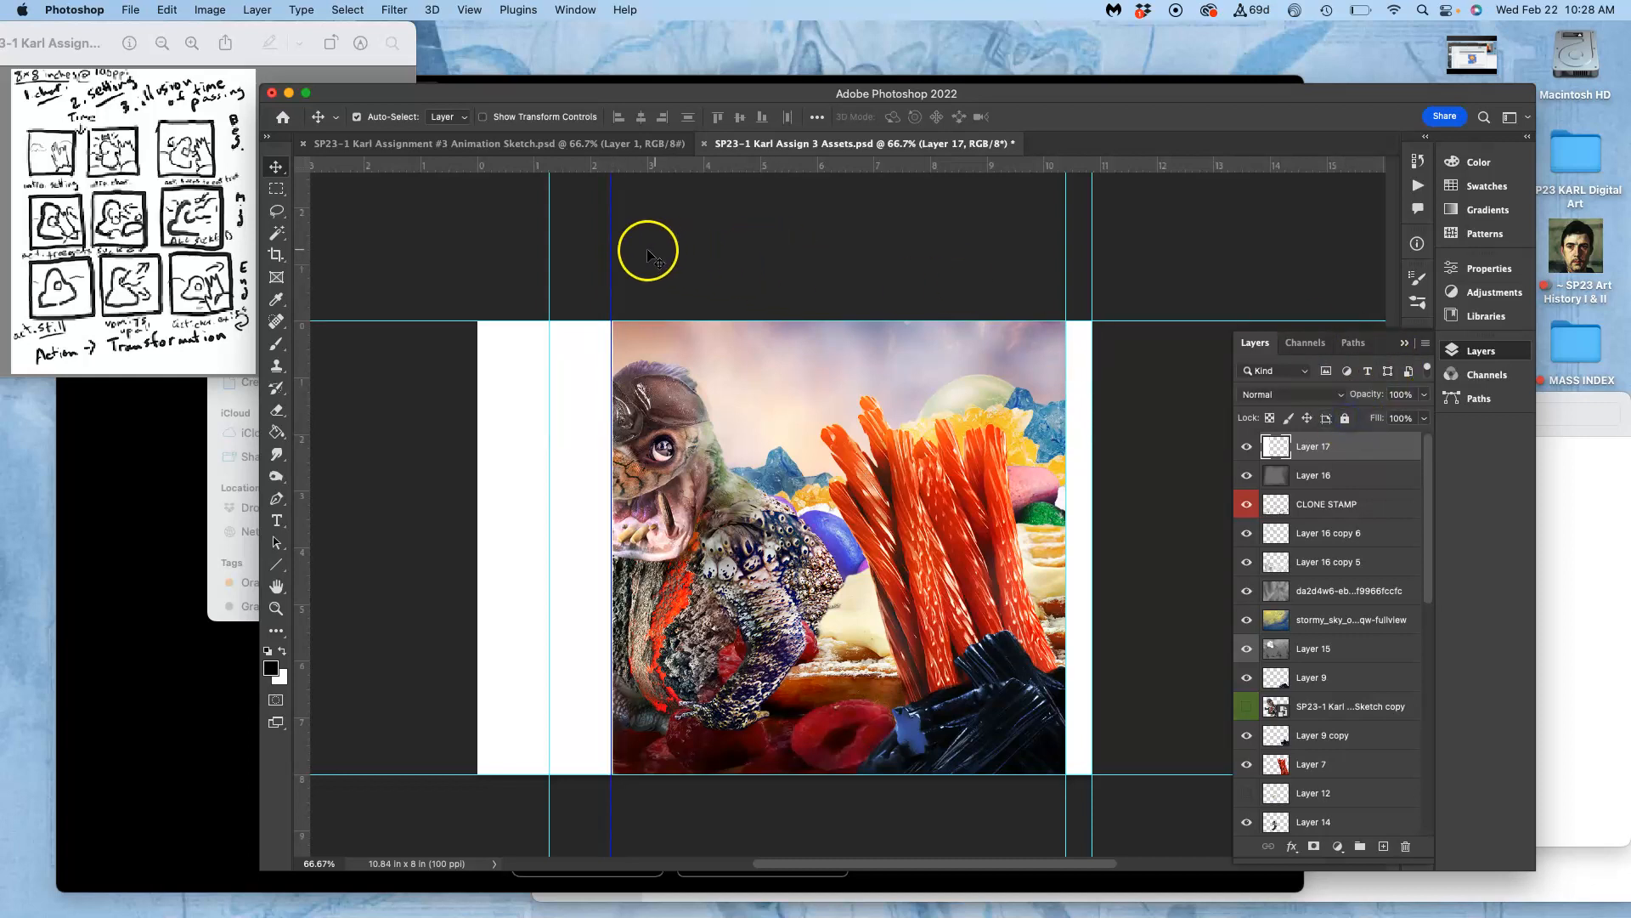
left_click_drag(612, 255, 613, 255)
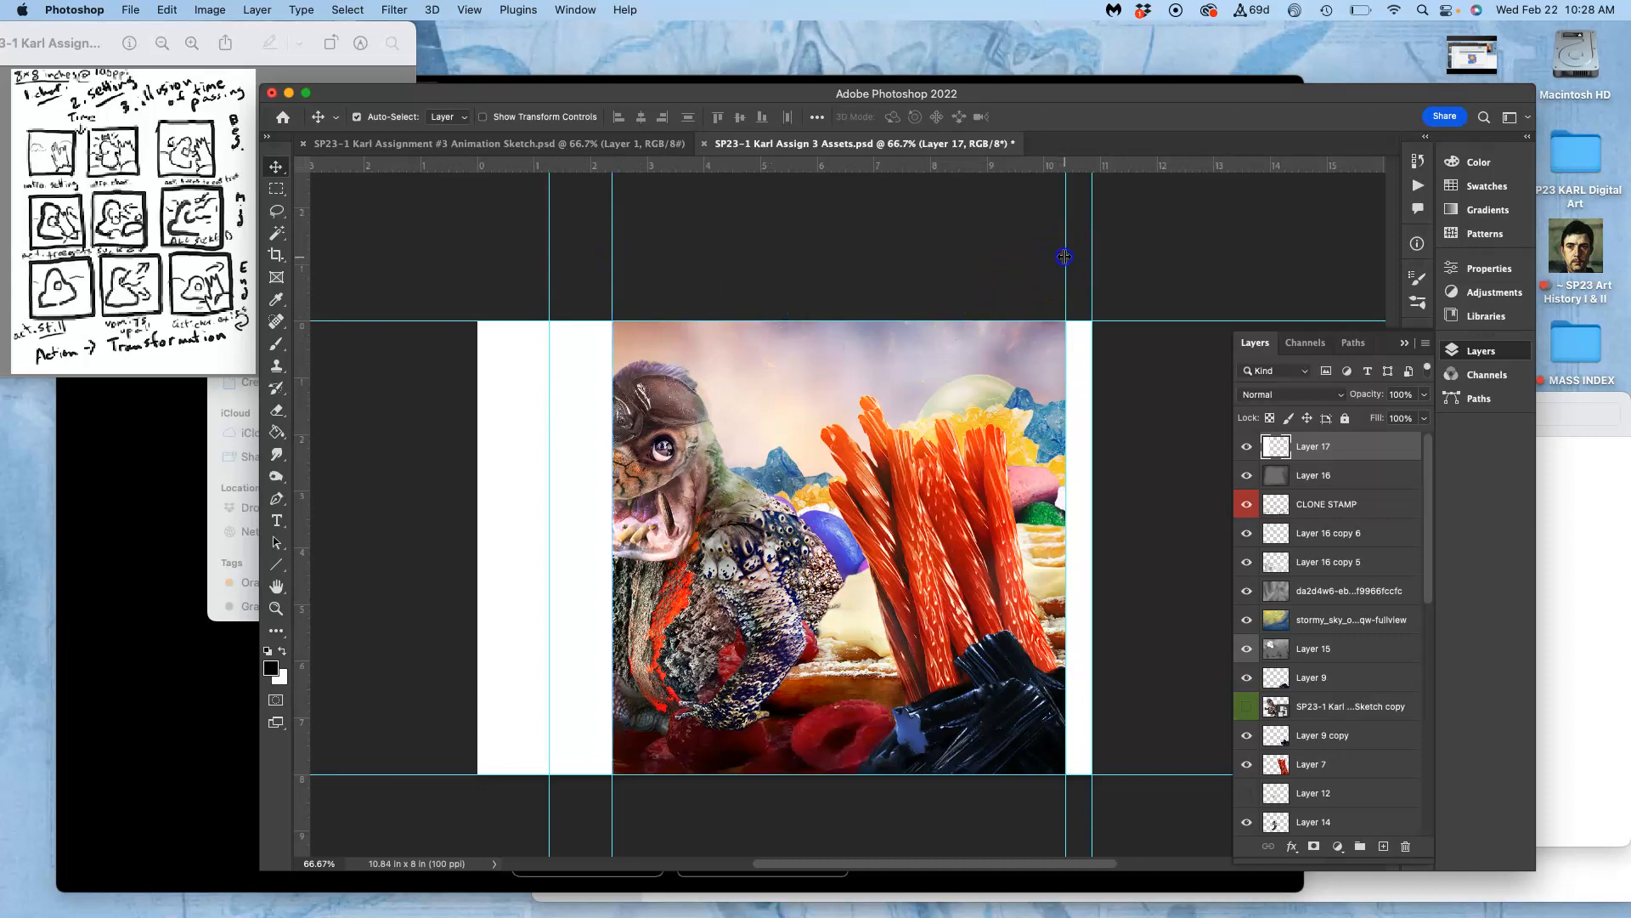
scroll(960, 357, "down", 2)
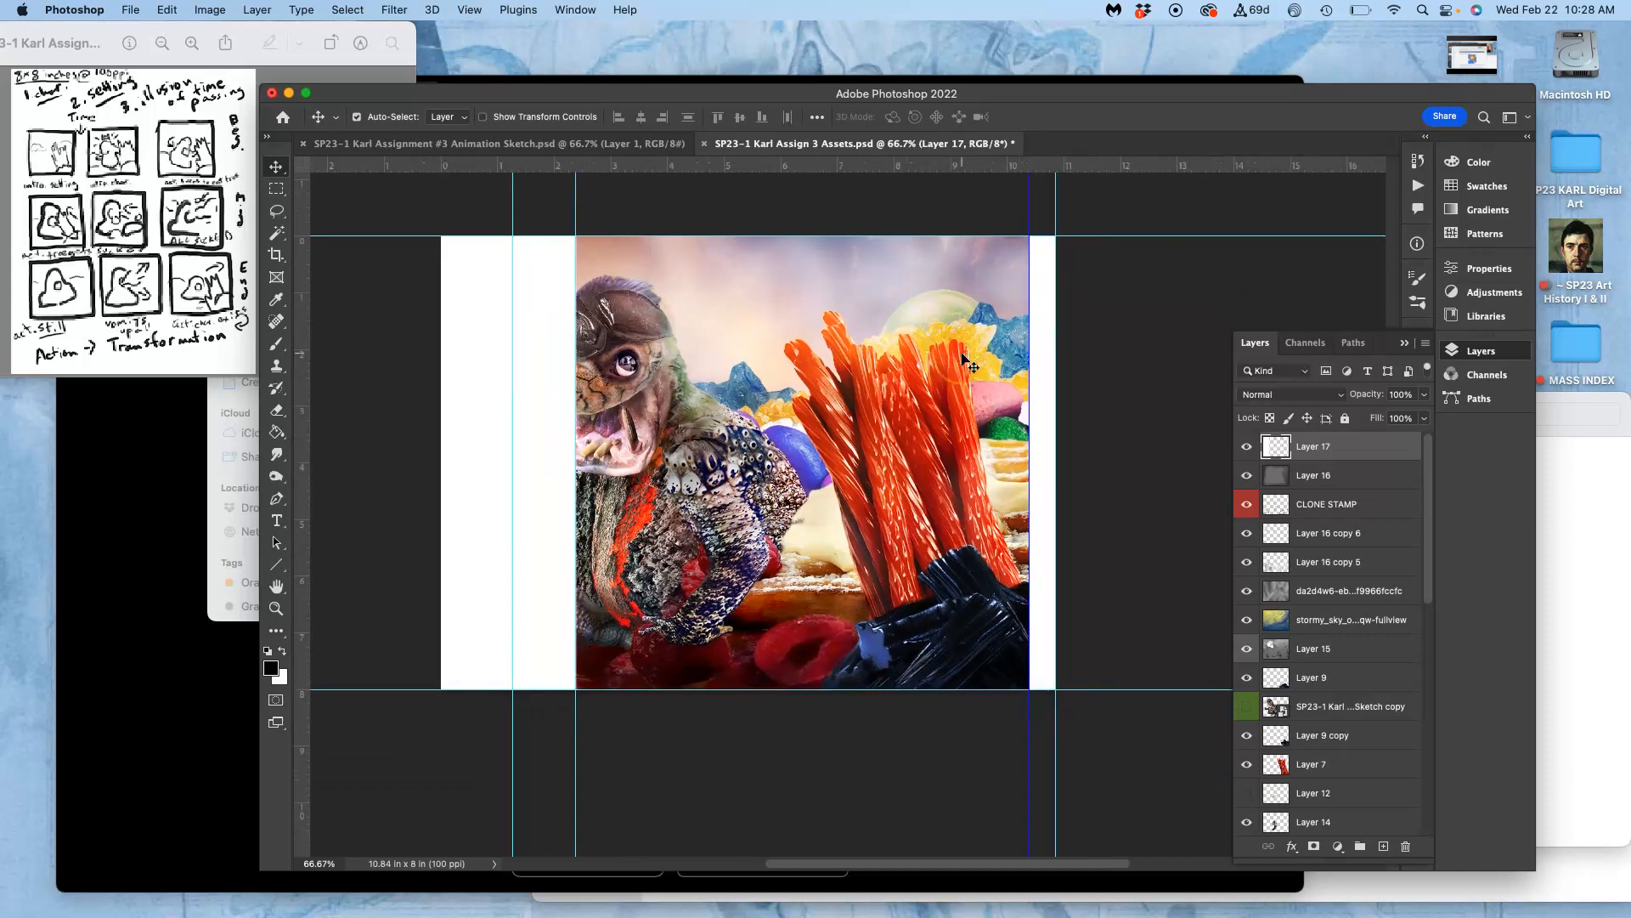
scroll(965, 361, "up", 1)
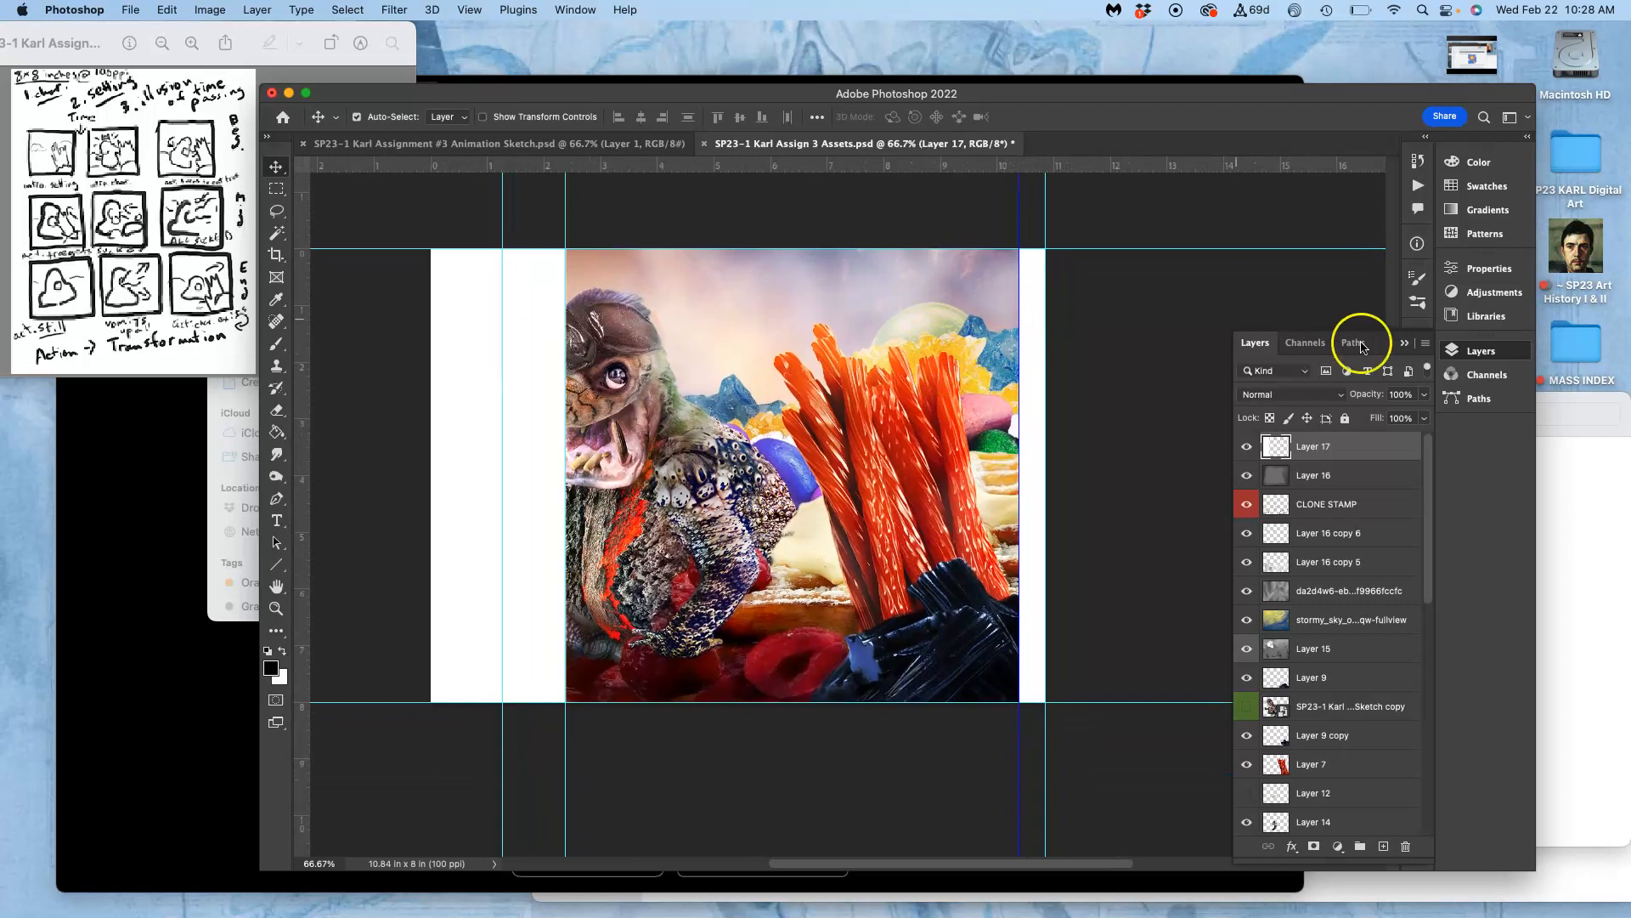
left_click(1345, 418)
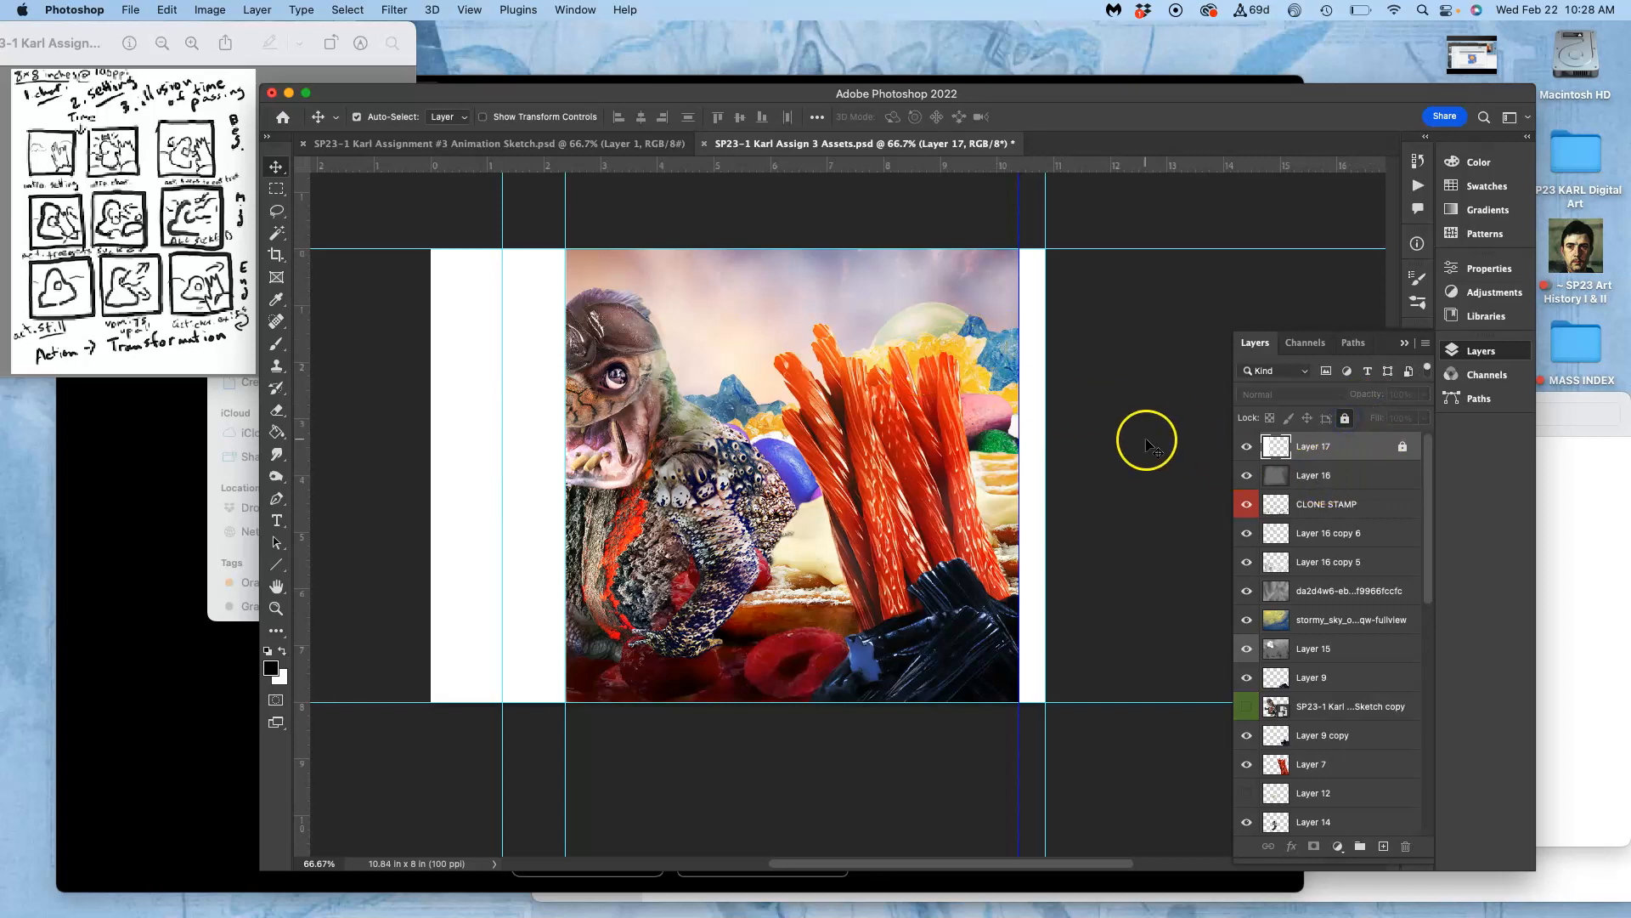
Step: Toggle the layers from Layer 16 down to the grey texture layer off and on to examine what each contributes
left_click(1248, 476)
left_click(1247, 476)
left_click(1248, 476)
left_click(1248, 476)
left_click(1247, 507)
left_click(1248, 507)
left_click(1247, 508)
left_click(1248, 508)
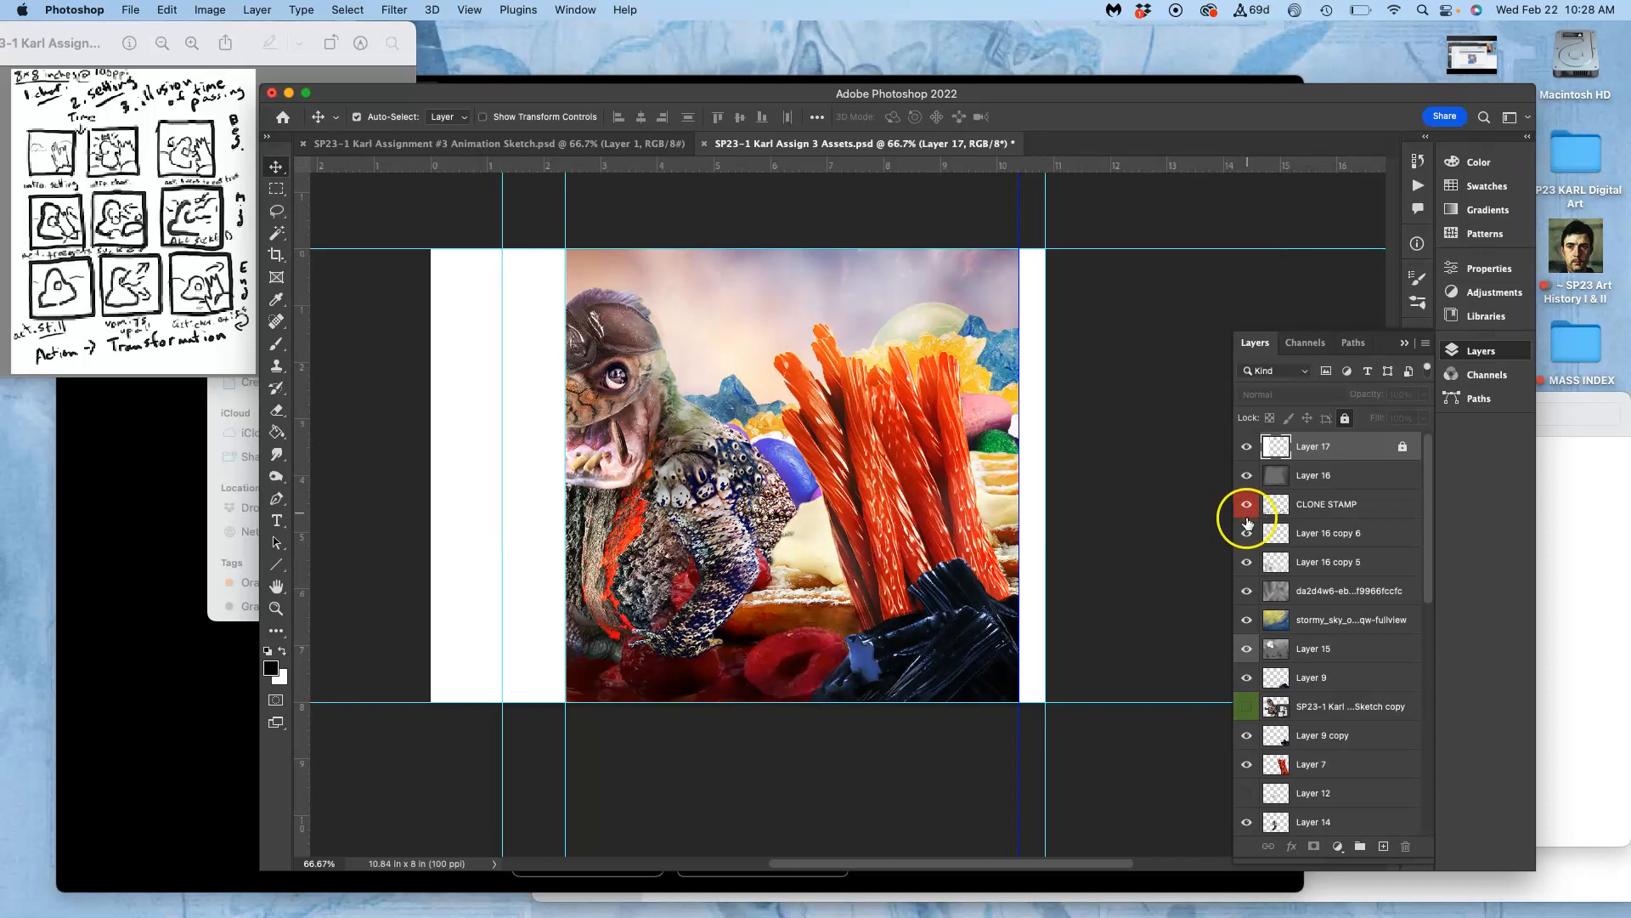
left_click(1247, 534)
left_click(1247, 534)
left_click(1248, 535)
left_click(1248, 535)
left_click(1247, 534)
left_click(1247, 534)
left_click(1245, 563)
left_click(1245, 563)
left_click(1247, 591)
left_click(1246, 590)
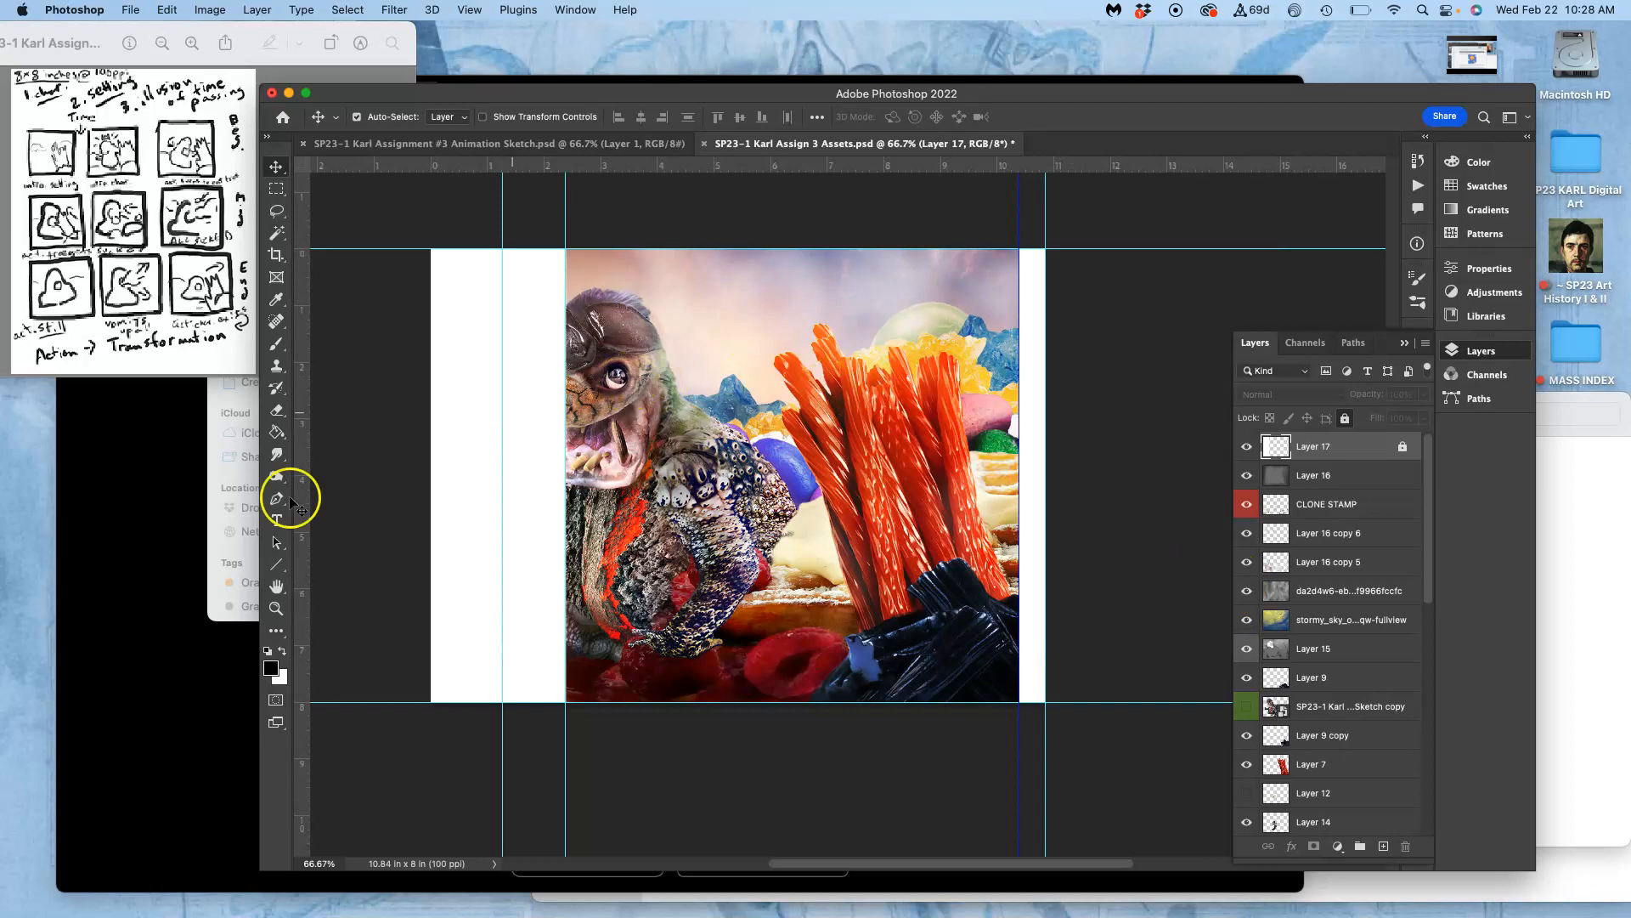
Step: View the Tumblr collage GIF in Chrome and the storyboard sketch in Preview, then return to the Photoshop artwork
left_click(130, 568)
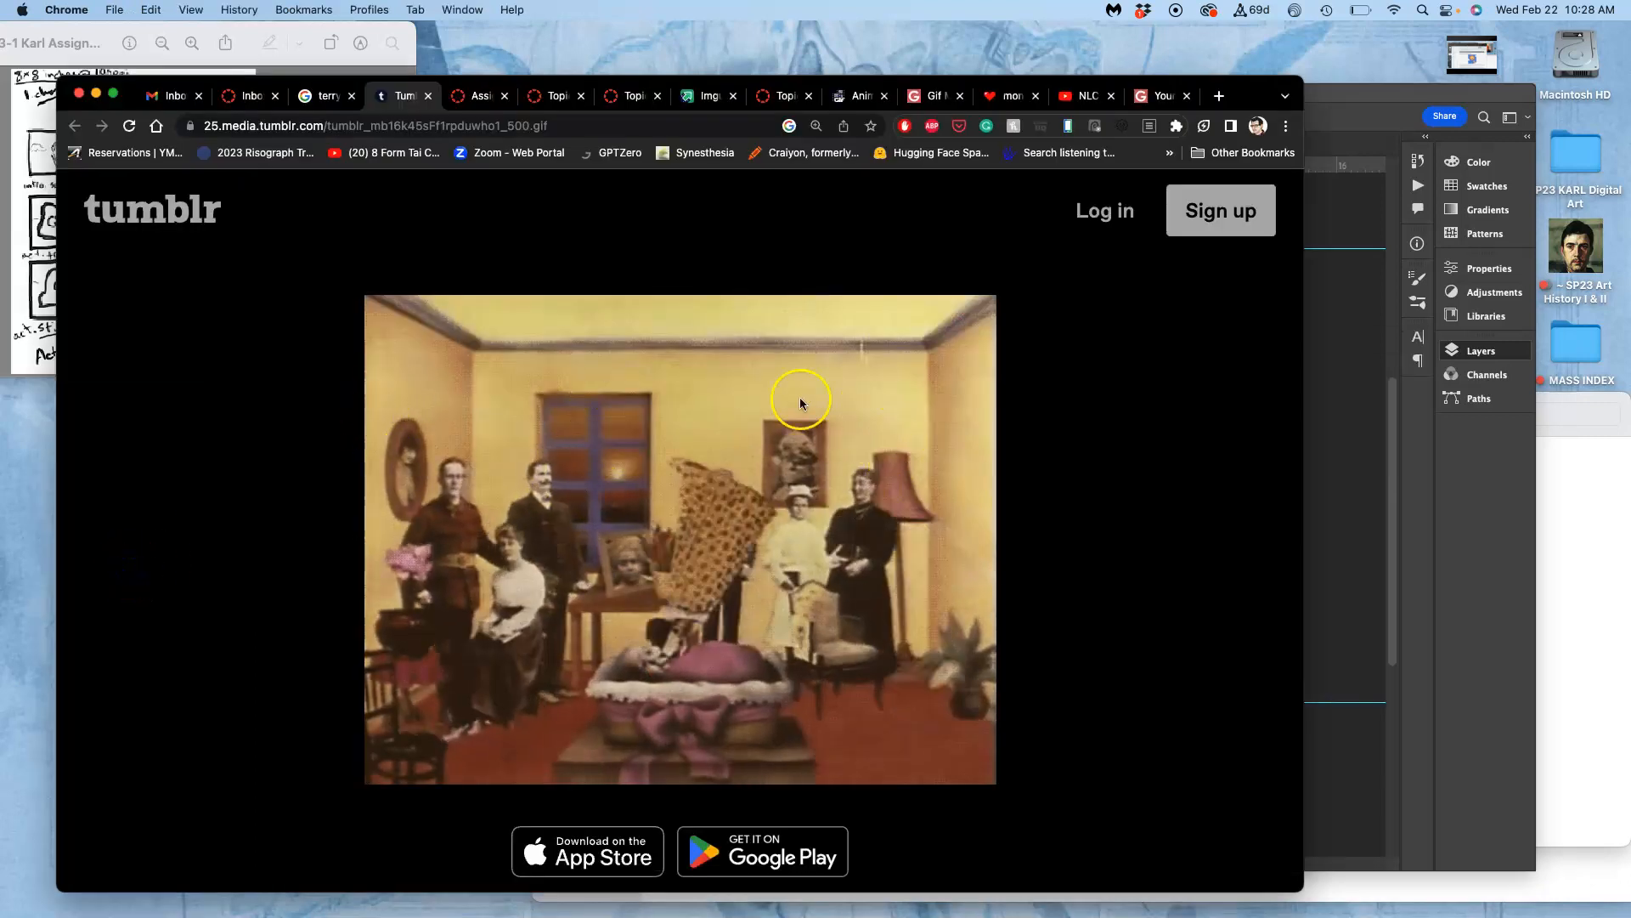
left_click(1343, 388)
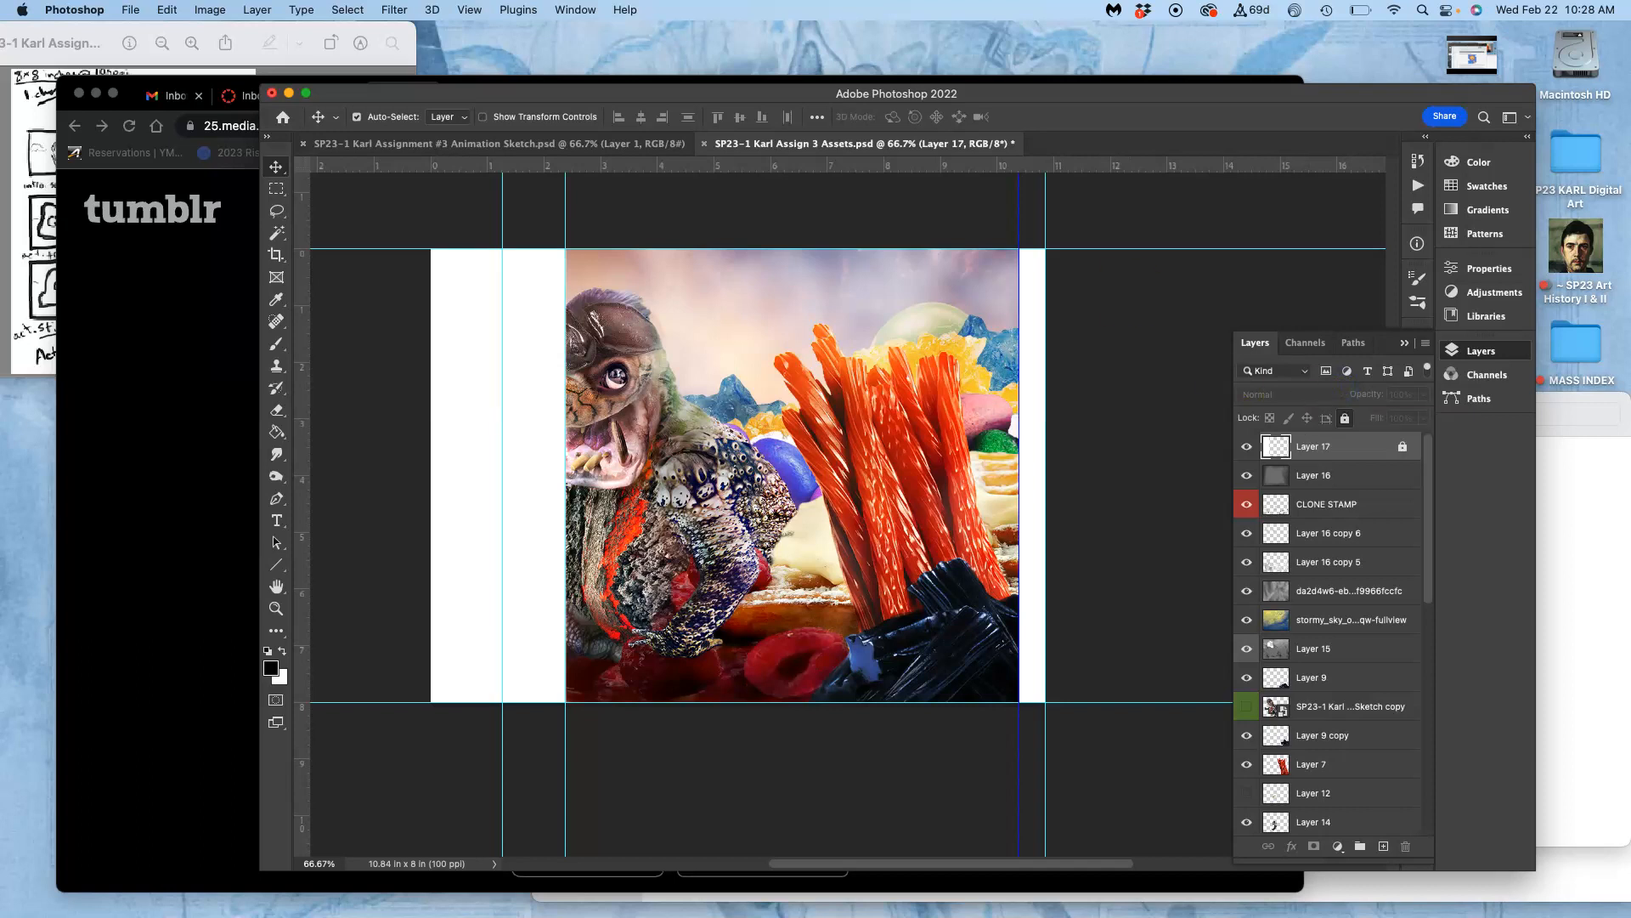
left_click(32, 113)
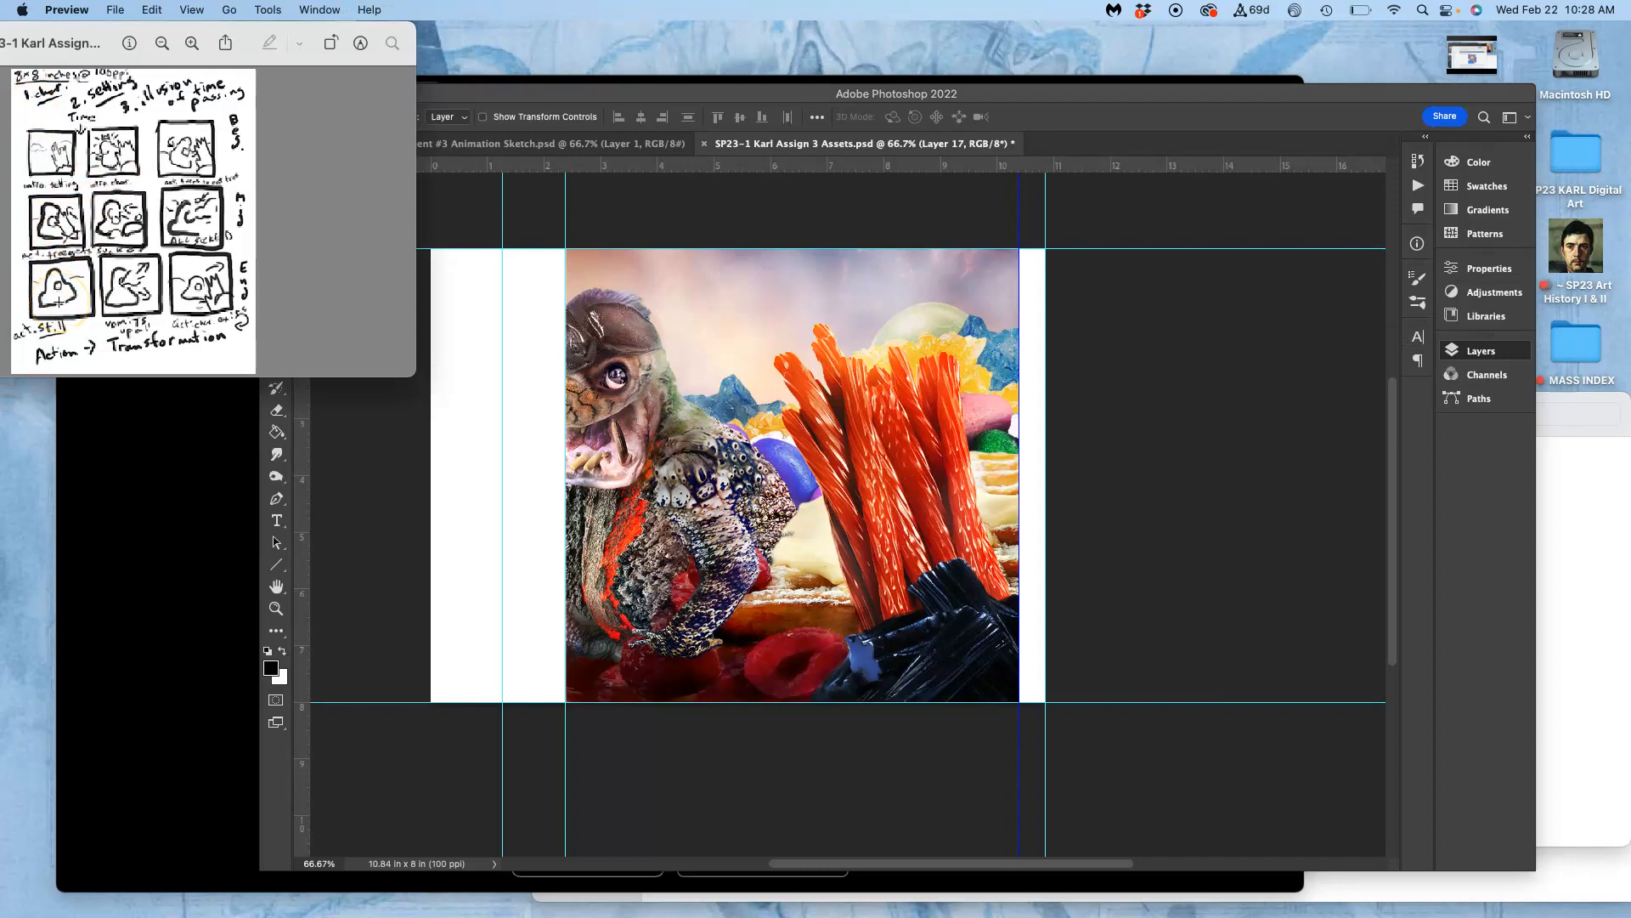
left_click(852, 340)
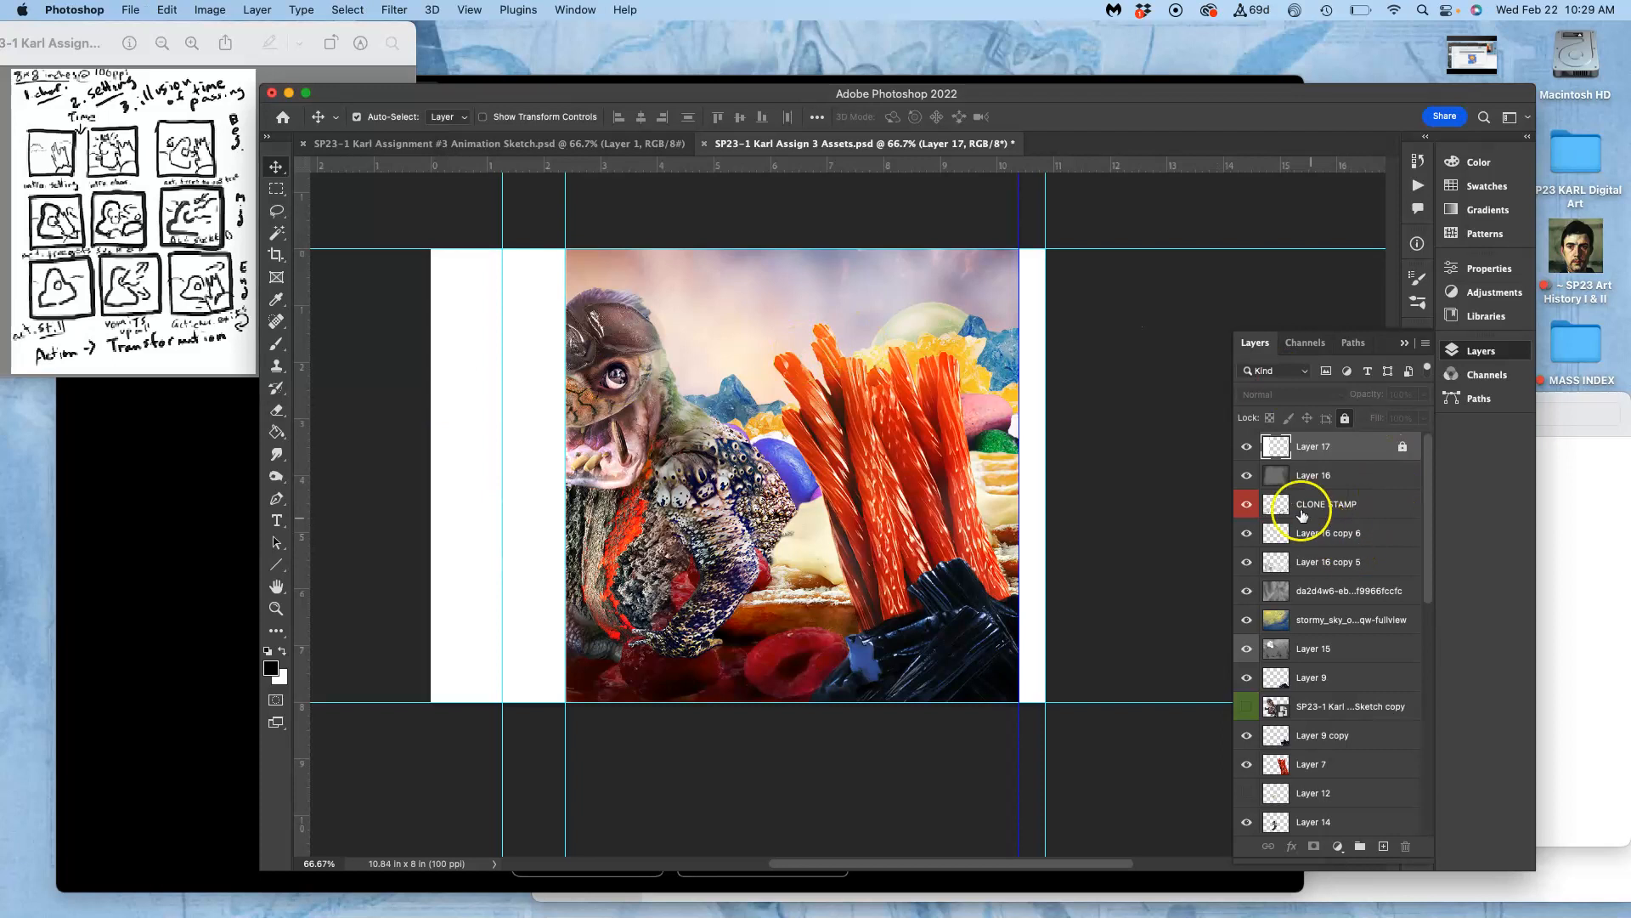
Step: Hide all visible layers from Layer 16 down to Layer 14, keeping the white border on Layer 17 shown
left_click(1247, 474)
left_click(1247, 504)
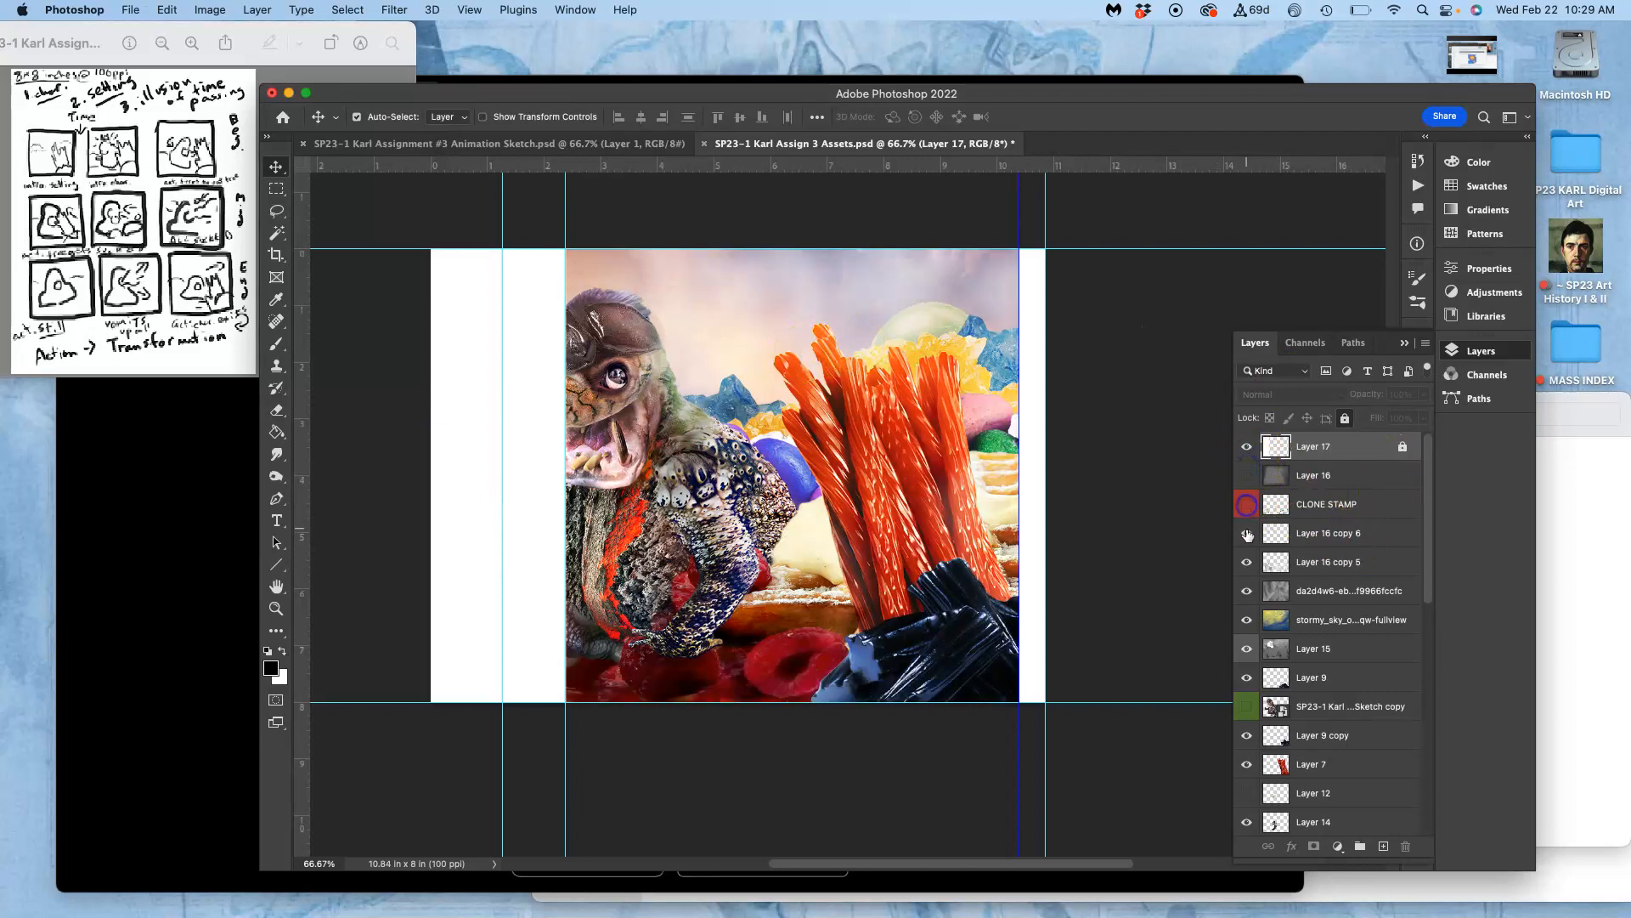
left_click(1247, 533)
left_click(1247, 561)
left_click(1248, 591)
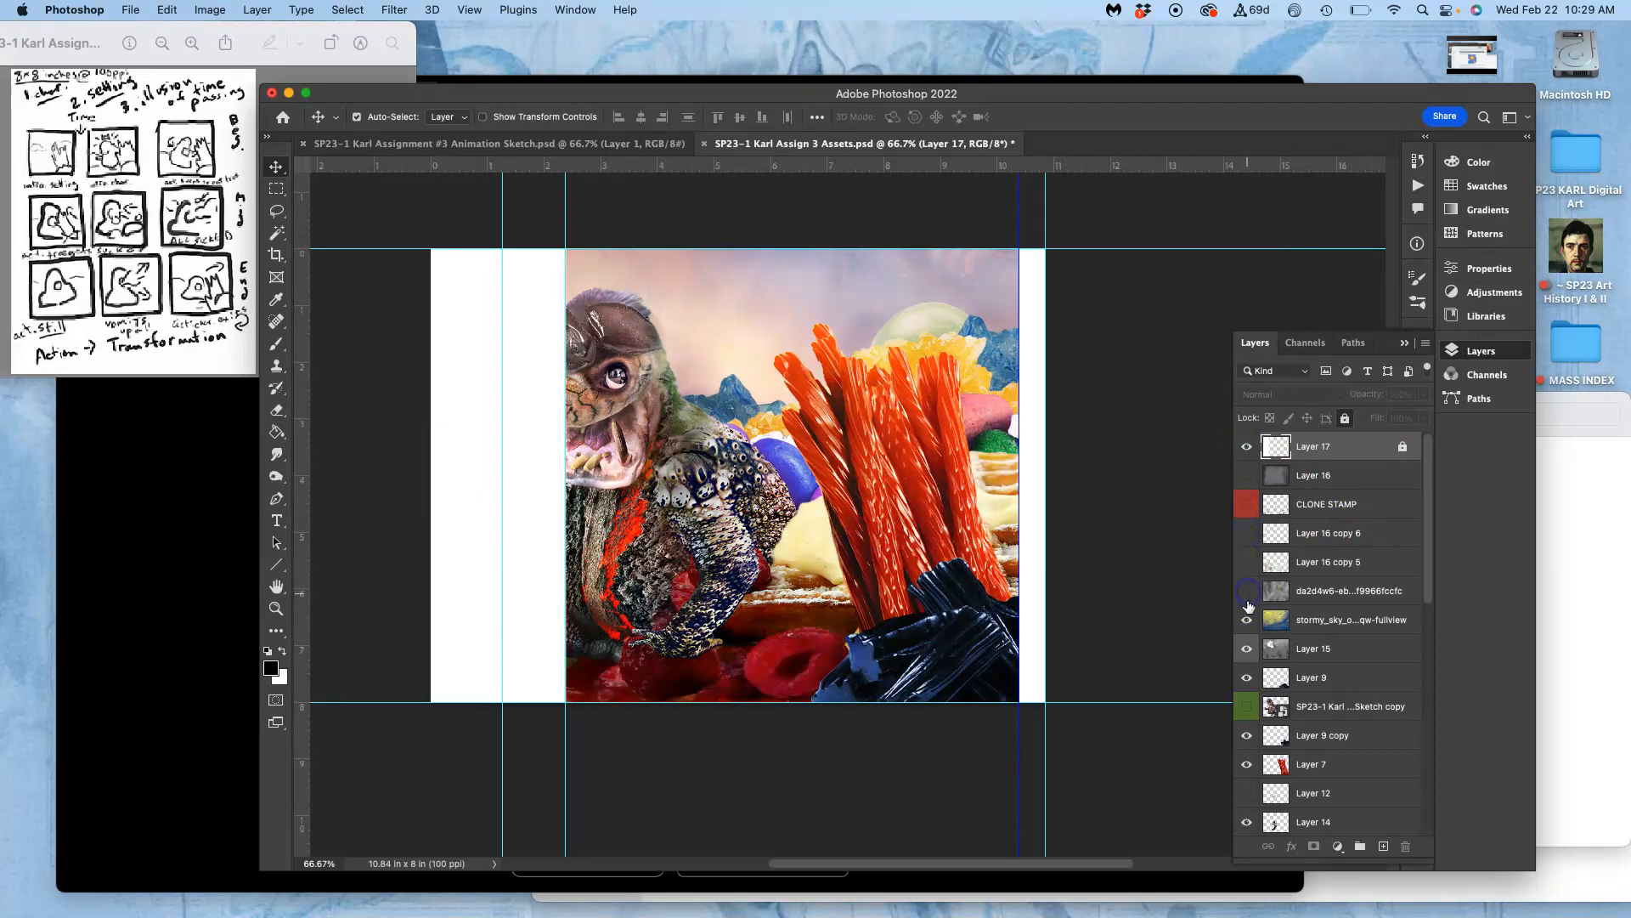
left_click(1246, 619)
left_click(1247, 649)
left_click(1247, 677)
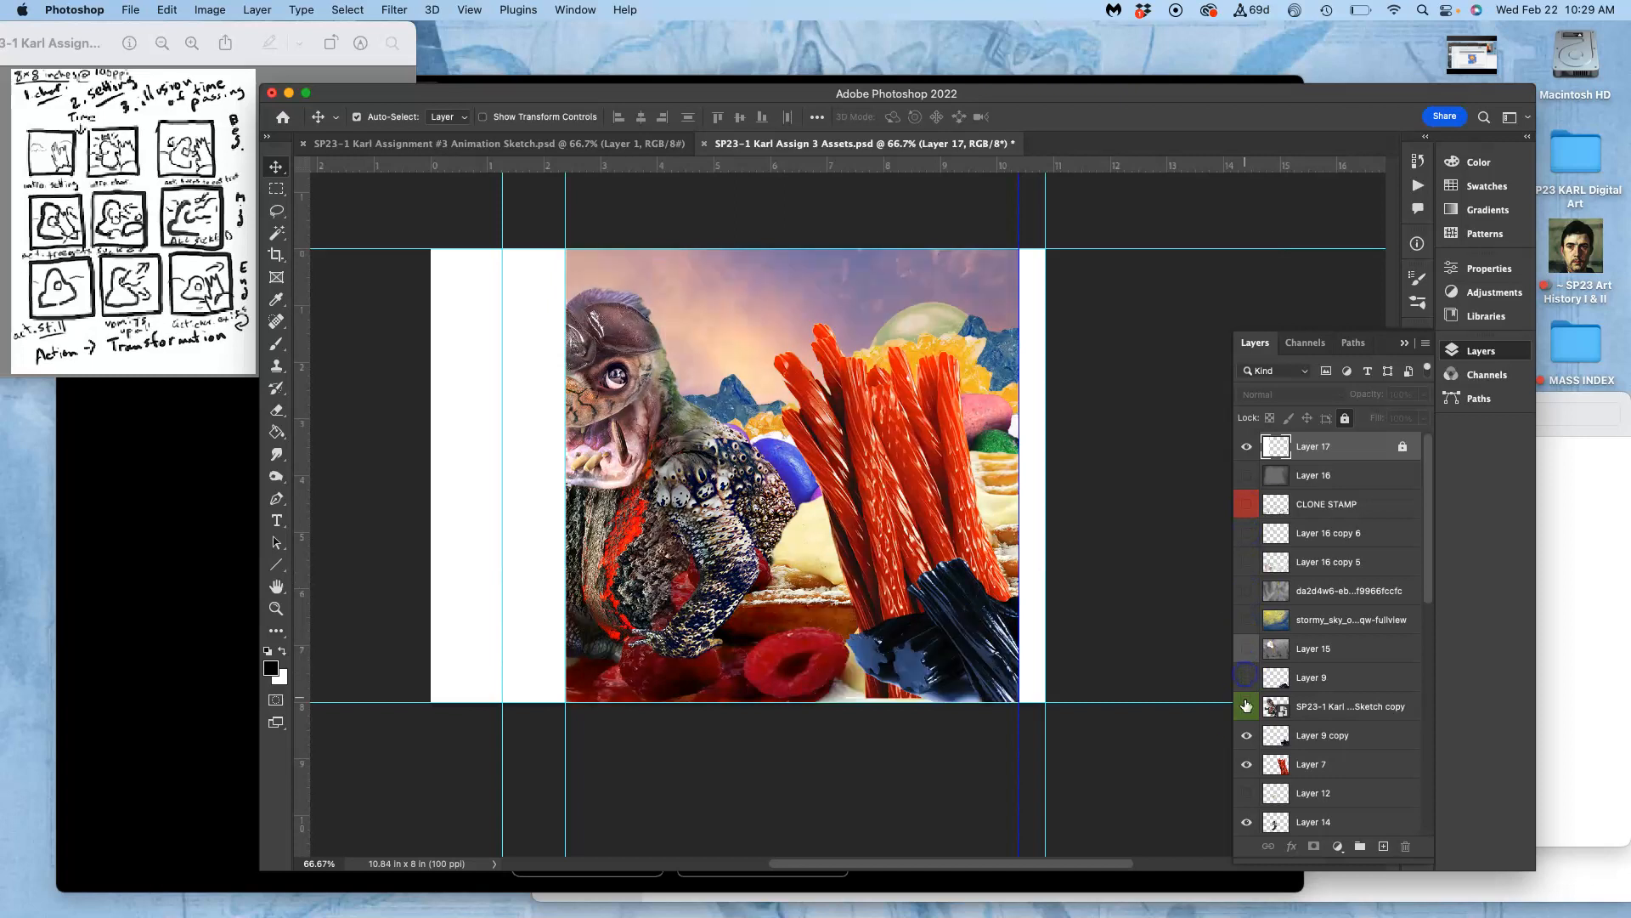
left_click(1247, 735)
left_click(1247, 764)
left_click(1247, 822)
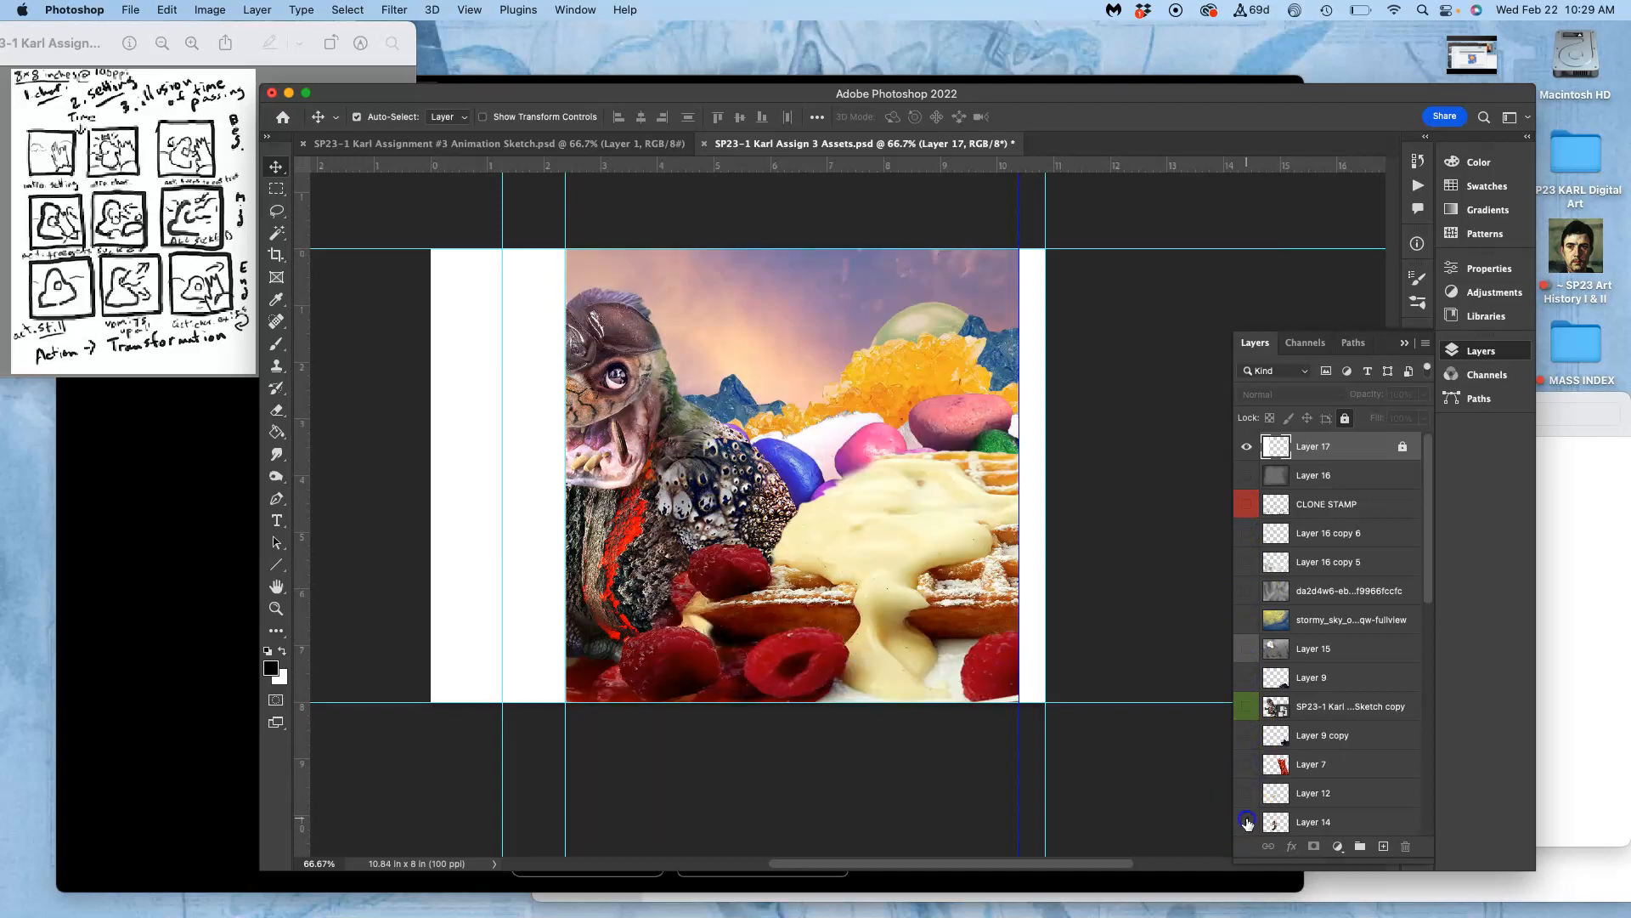
Step: Hide Layer 13, Layer 11 and the creature's Sketch copy 7, copy 4 and copy 3 layers
scroll(1247, 822, "down", 3)
scroll(1248, 823, "down", 2)
left_click(1247, 667)
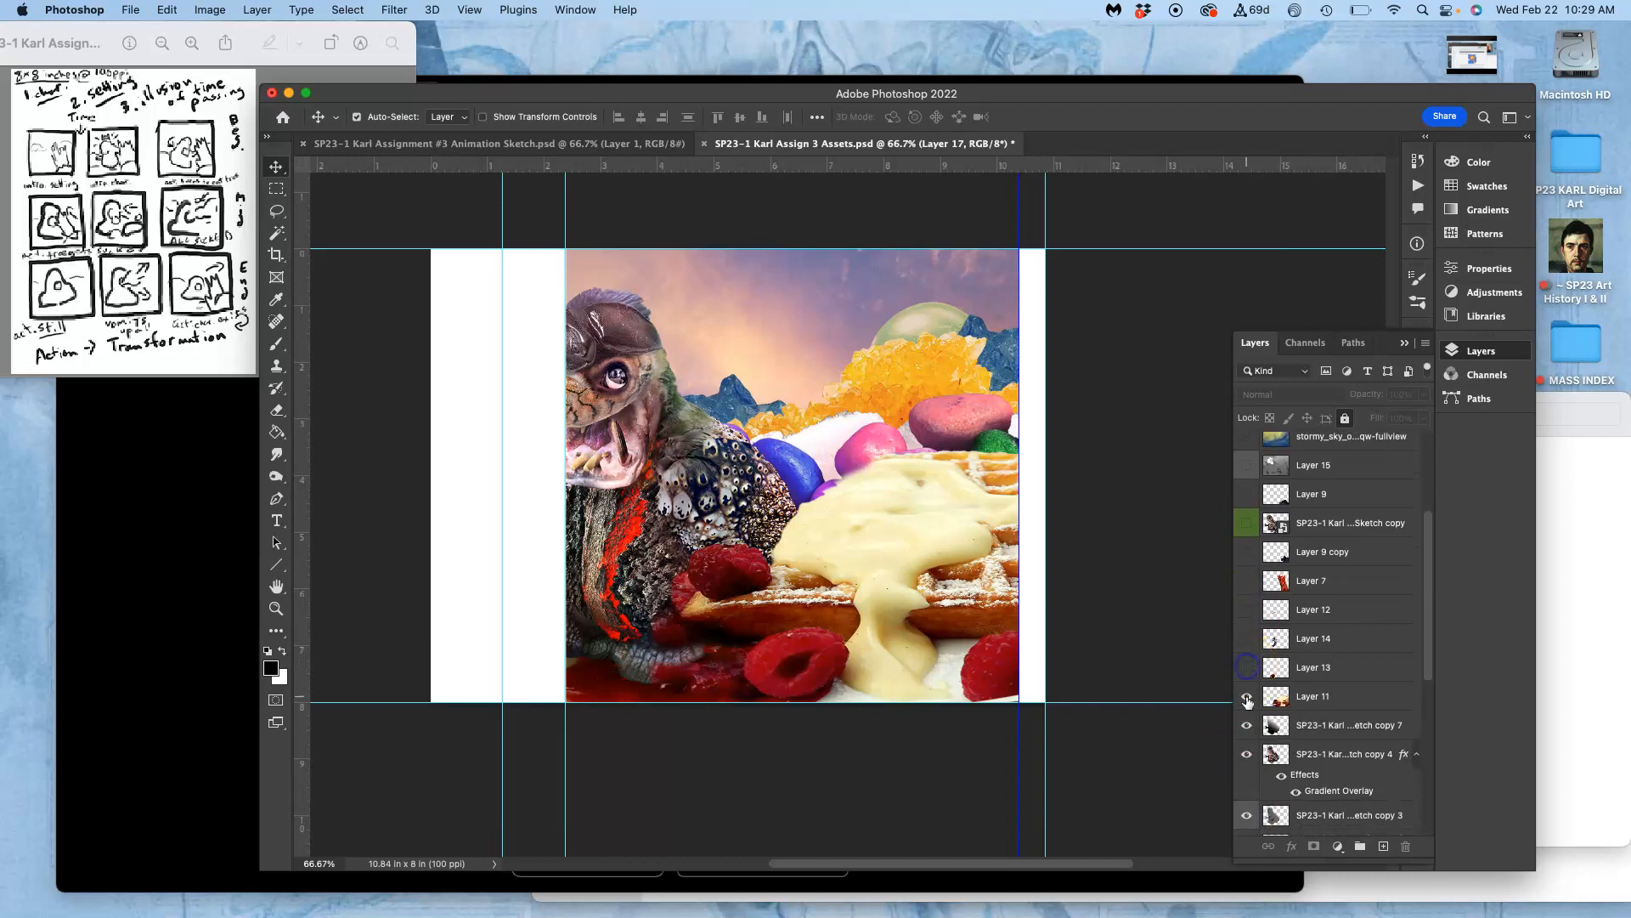
left_click(1246, 696)
left_click(1247, 725)
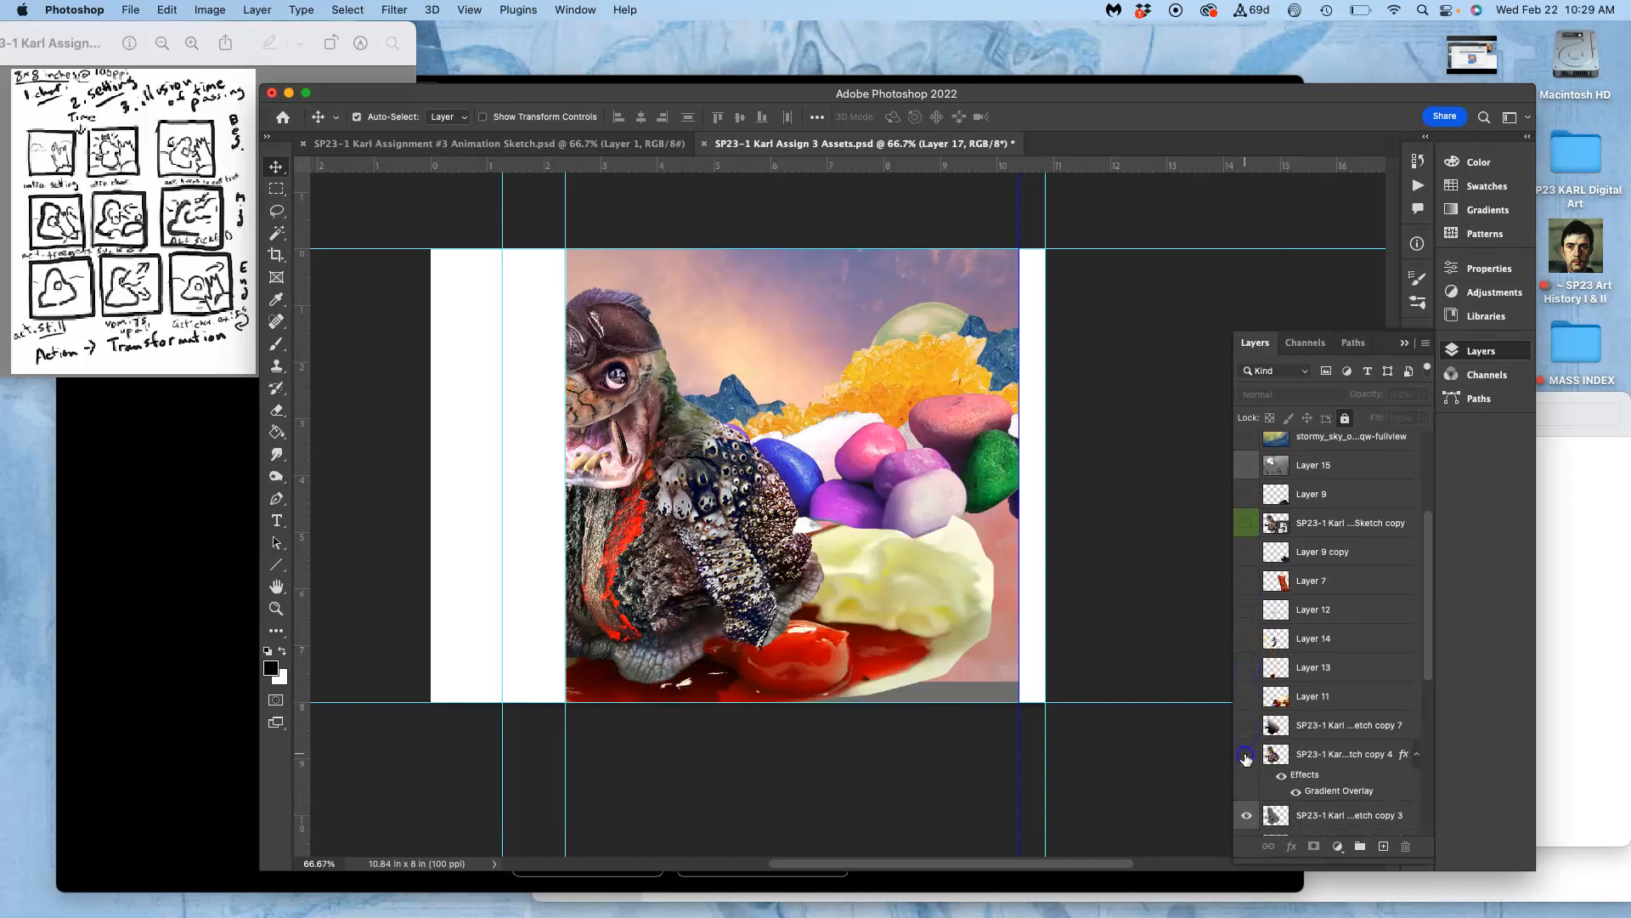
left_click(1246, 754)
scroll(1246, 756, "down", 5)
left_click(1247, 630)
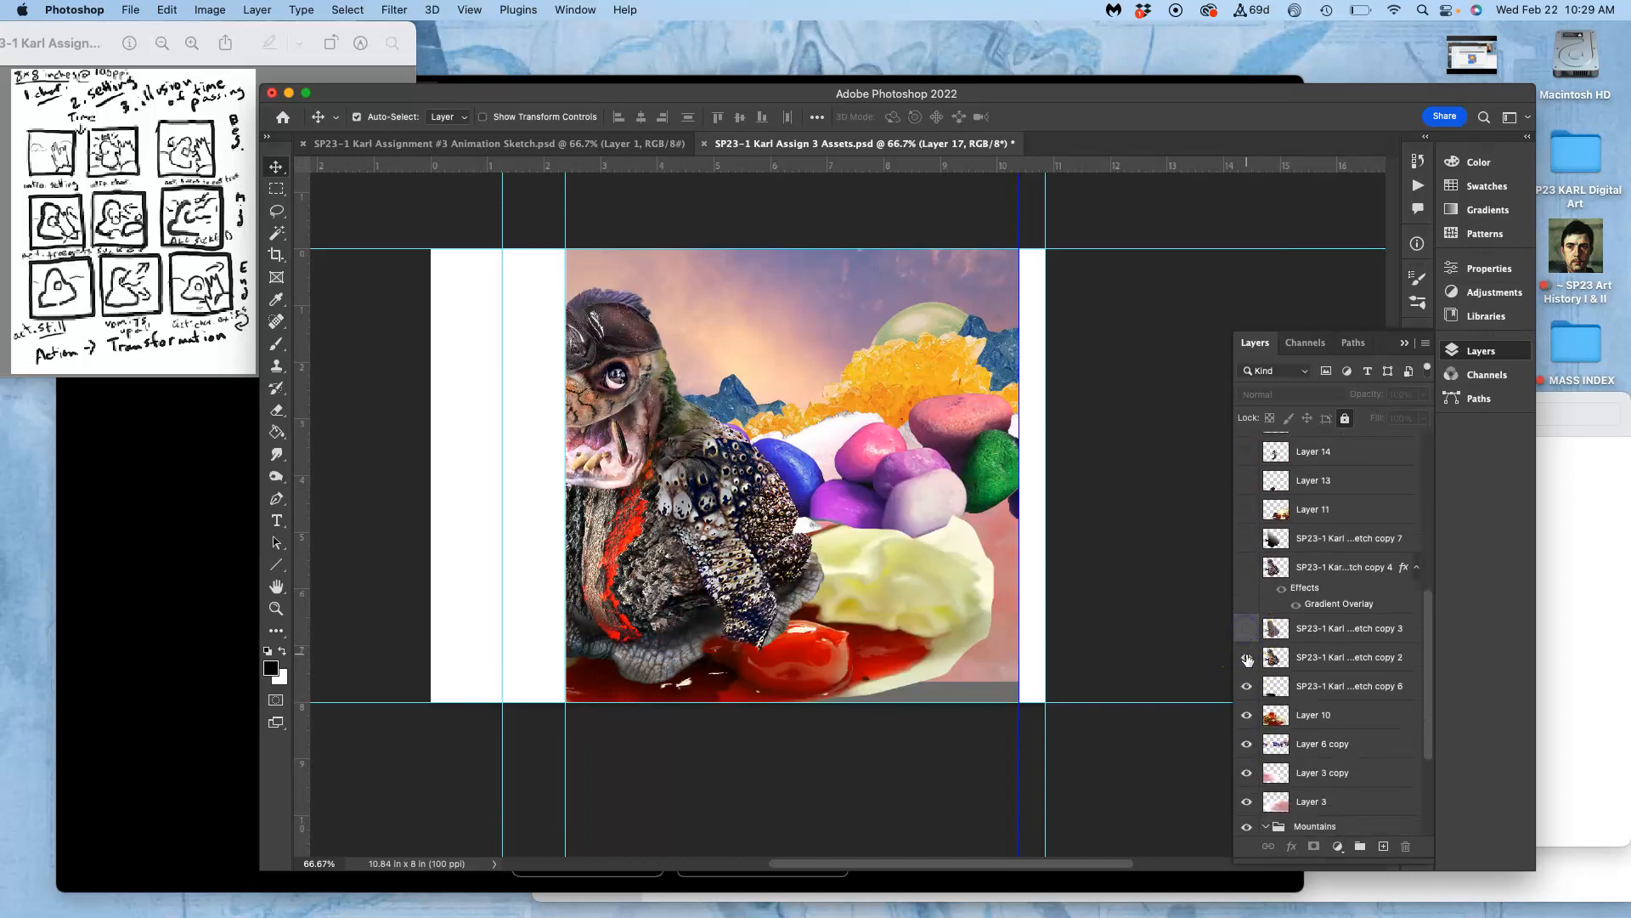
Step: Hide Sketch copy 2 and copy 6, Layer 10, Layer 6 copy, Layer 3 copy, Layer 3 and the Mountains group
left_click(1246, 657)
left_click(1246, 686)
left_click(1247, 714)
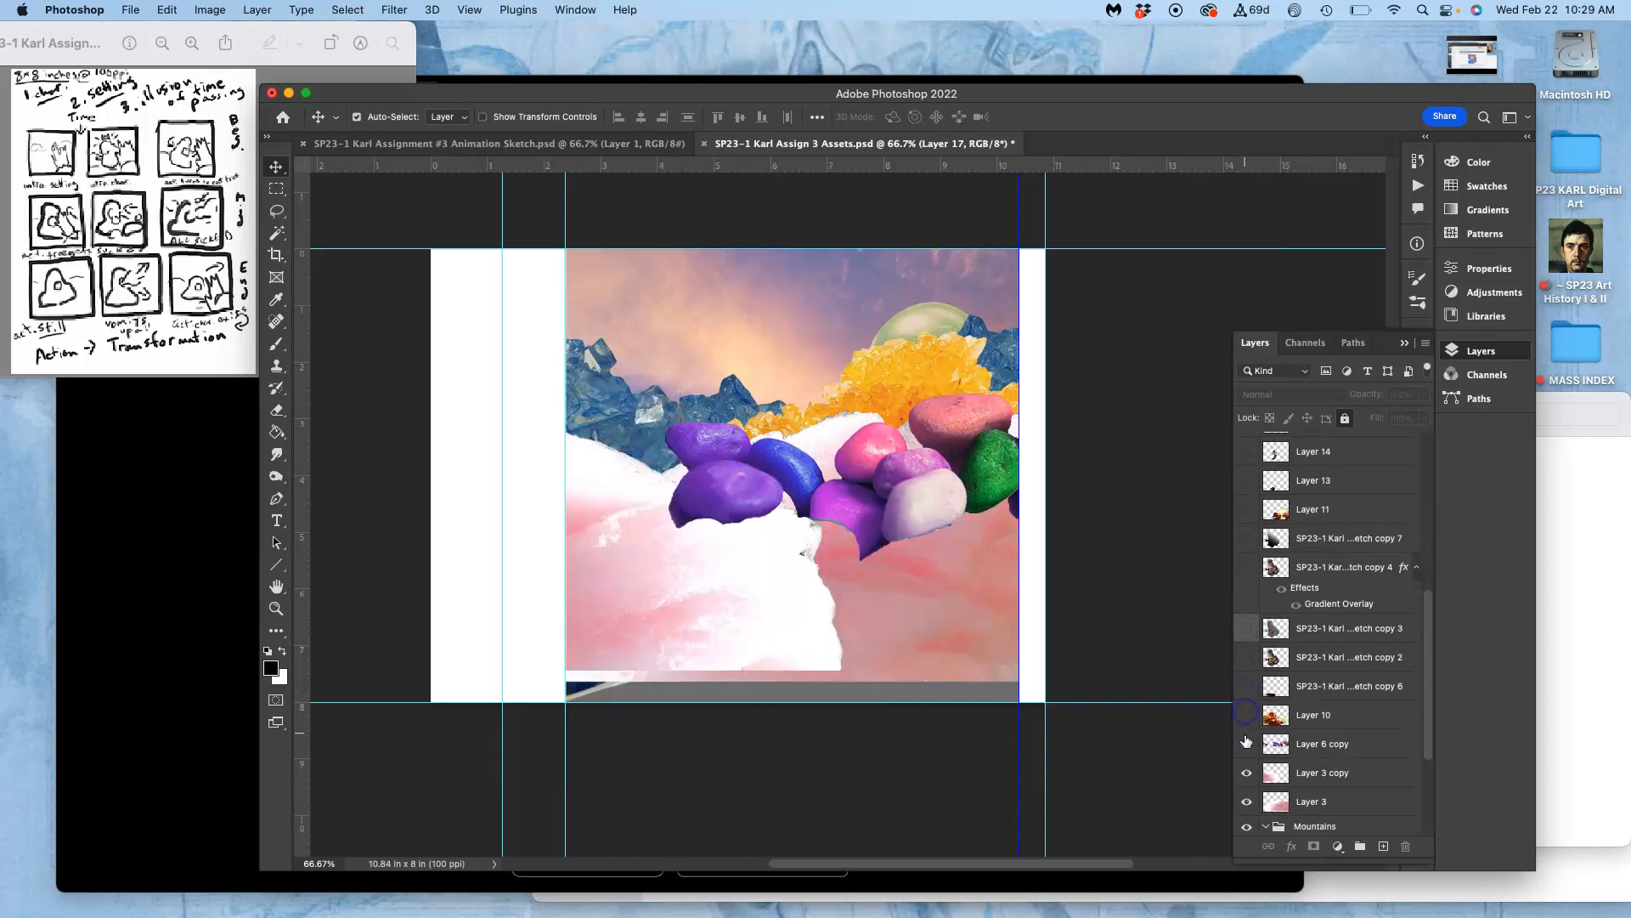
left_click(1245, 745)
left_click(1246, 773)
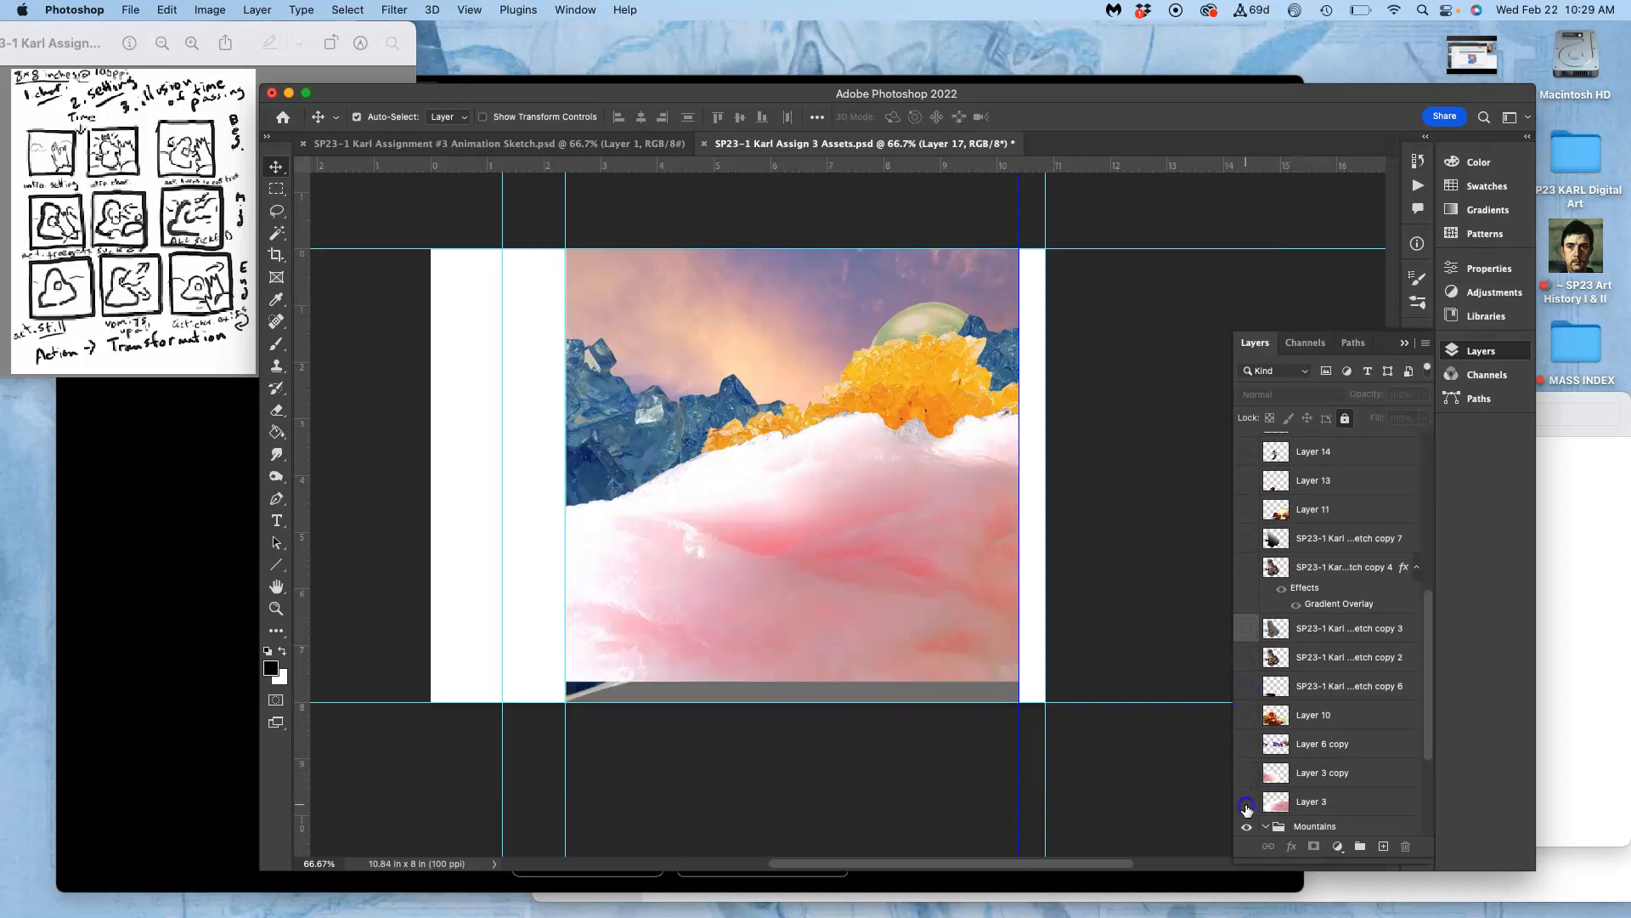
left_click(1247, 803)
left_click(1246, 826)
scroll(1242, 812, "down", 4)
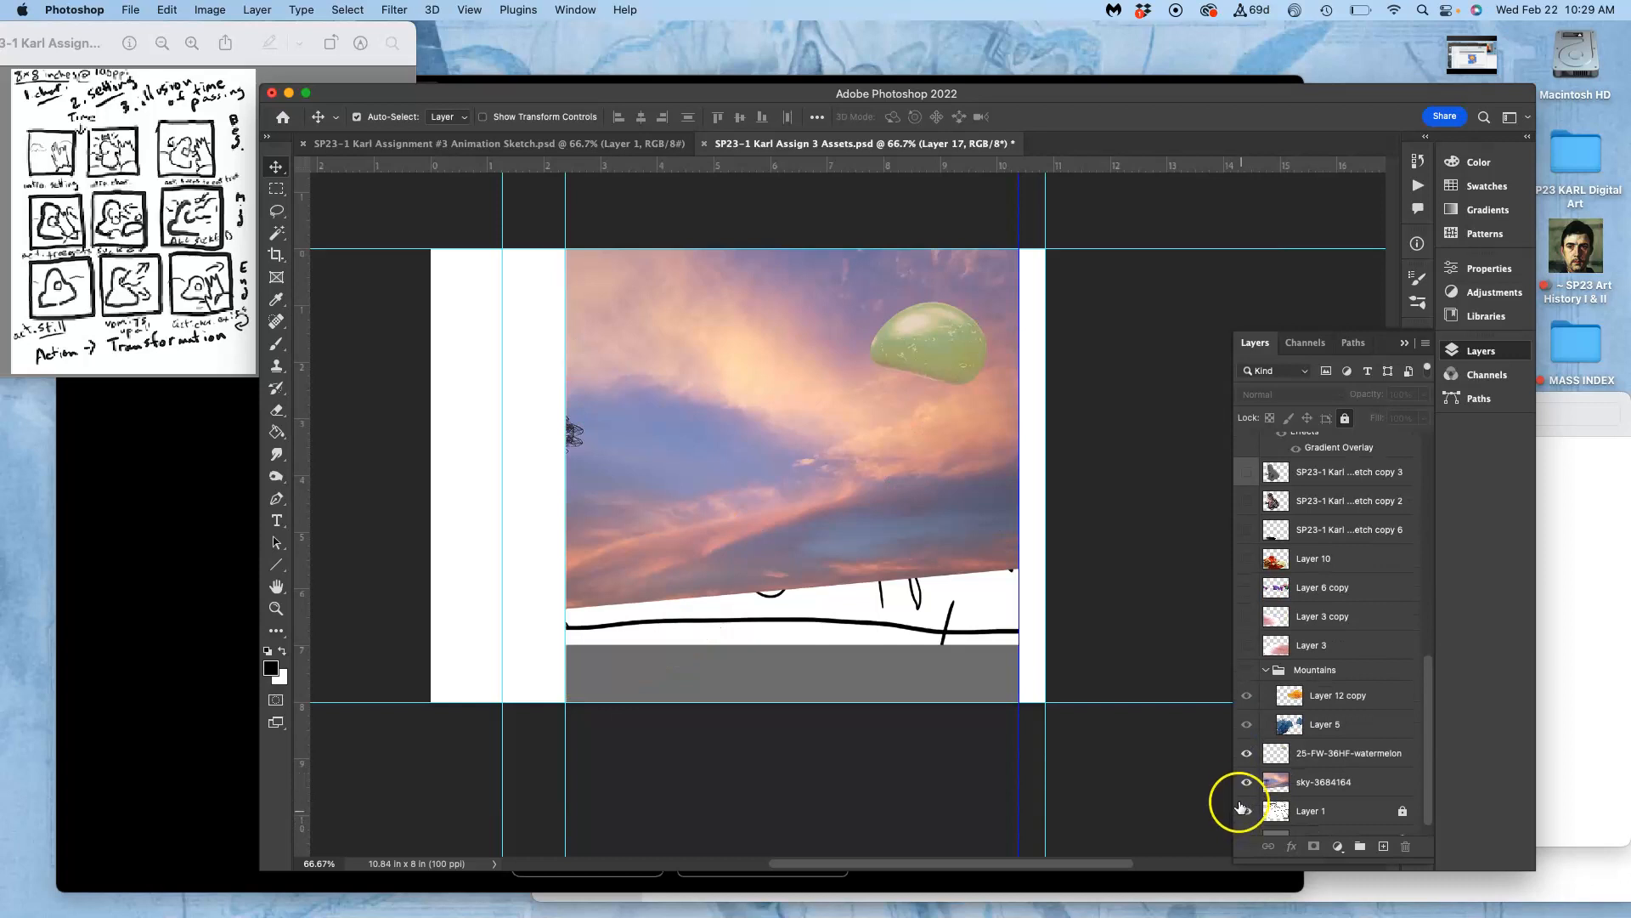
scroll(1245, 794, "down", 1)
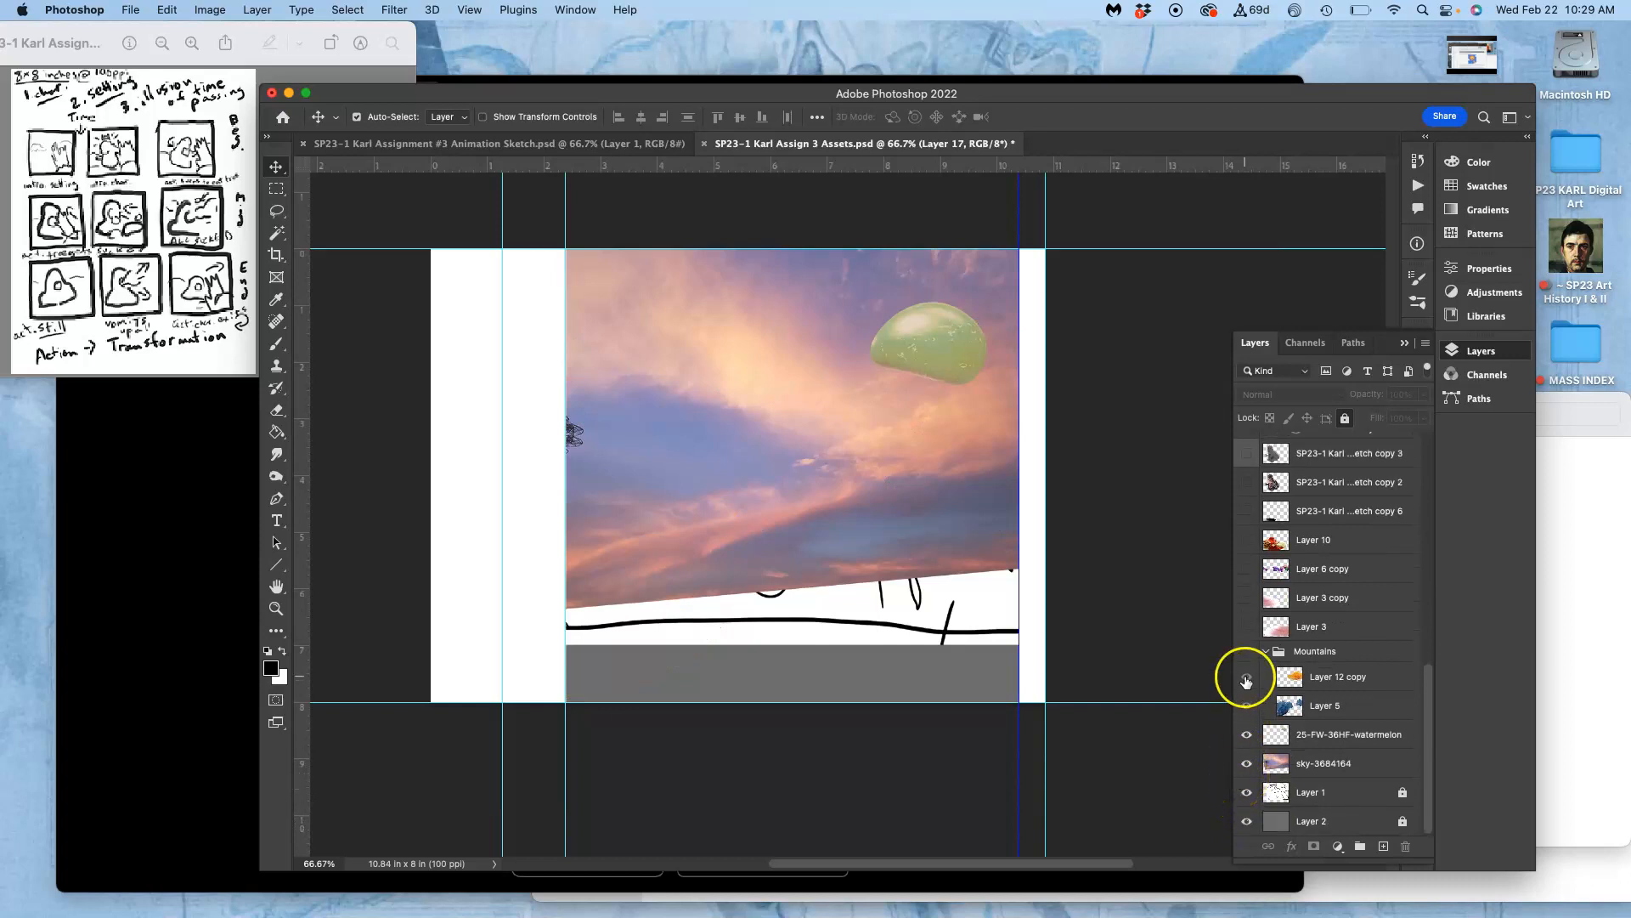
Step: Show the Mountains group while hiding its Layer 12 copy and Layer 5
left_click(1246, 678)
left_click(1246, 678)
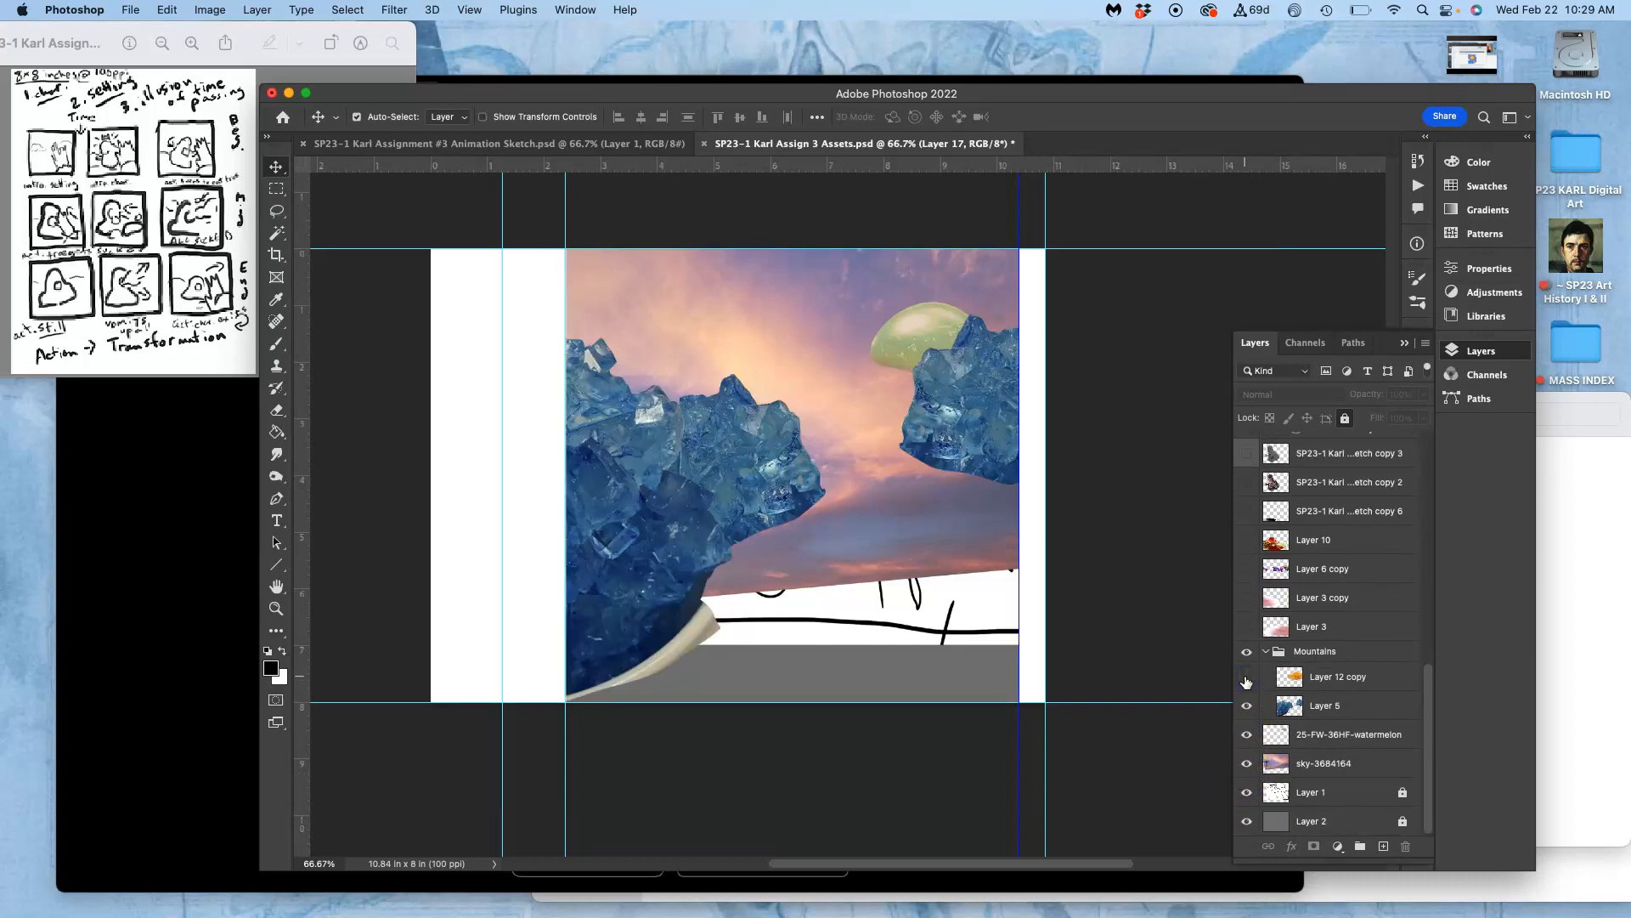
left_click(1246, 652)
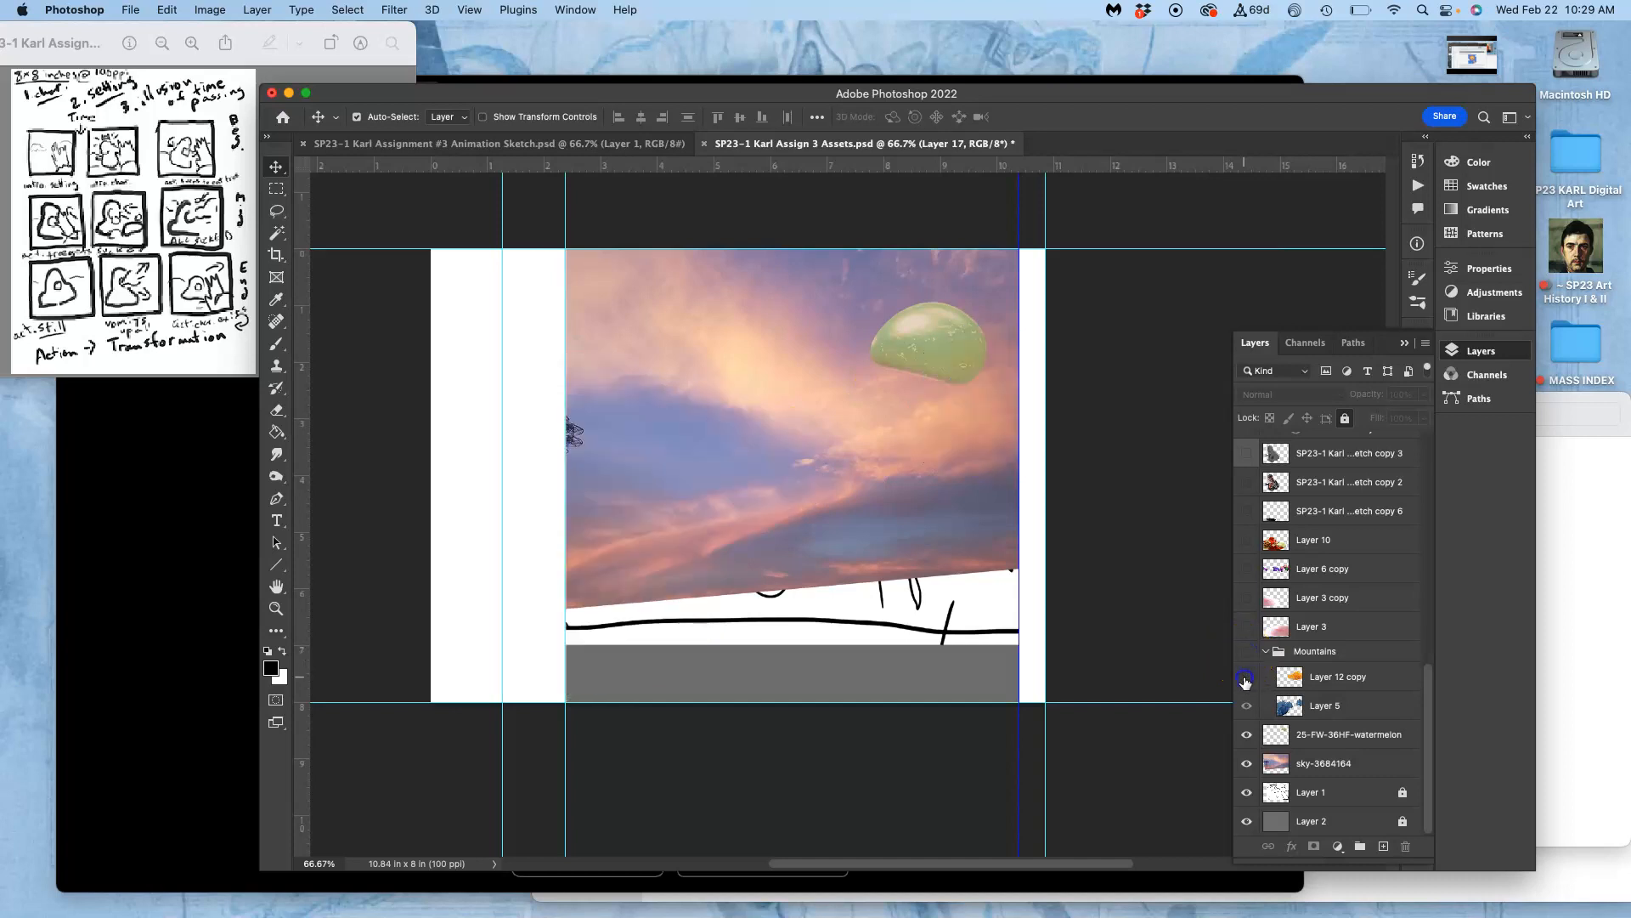
left_click(1246, 679)
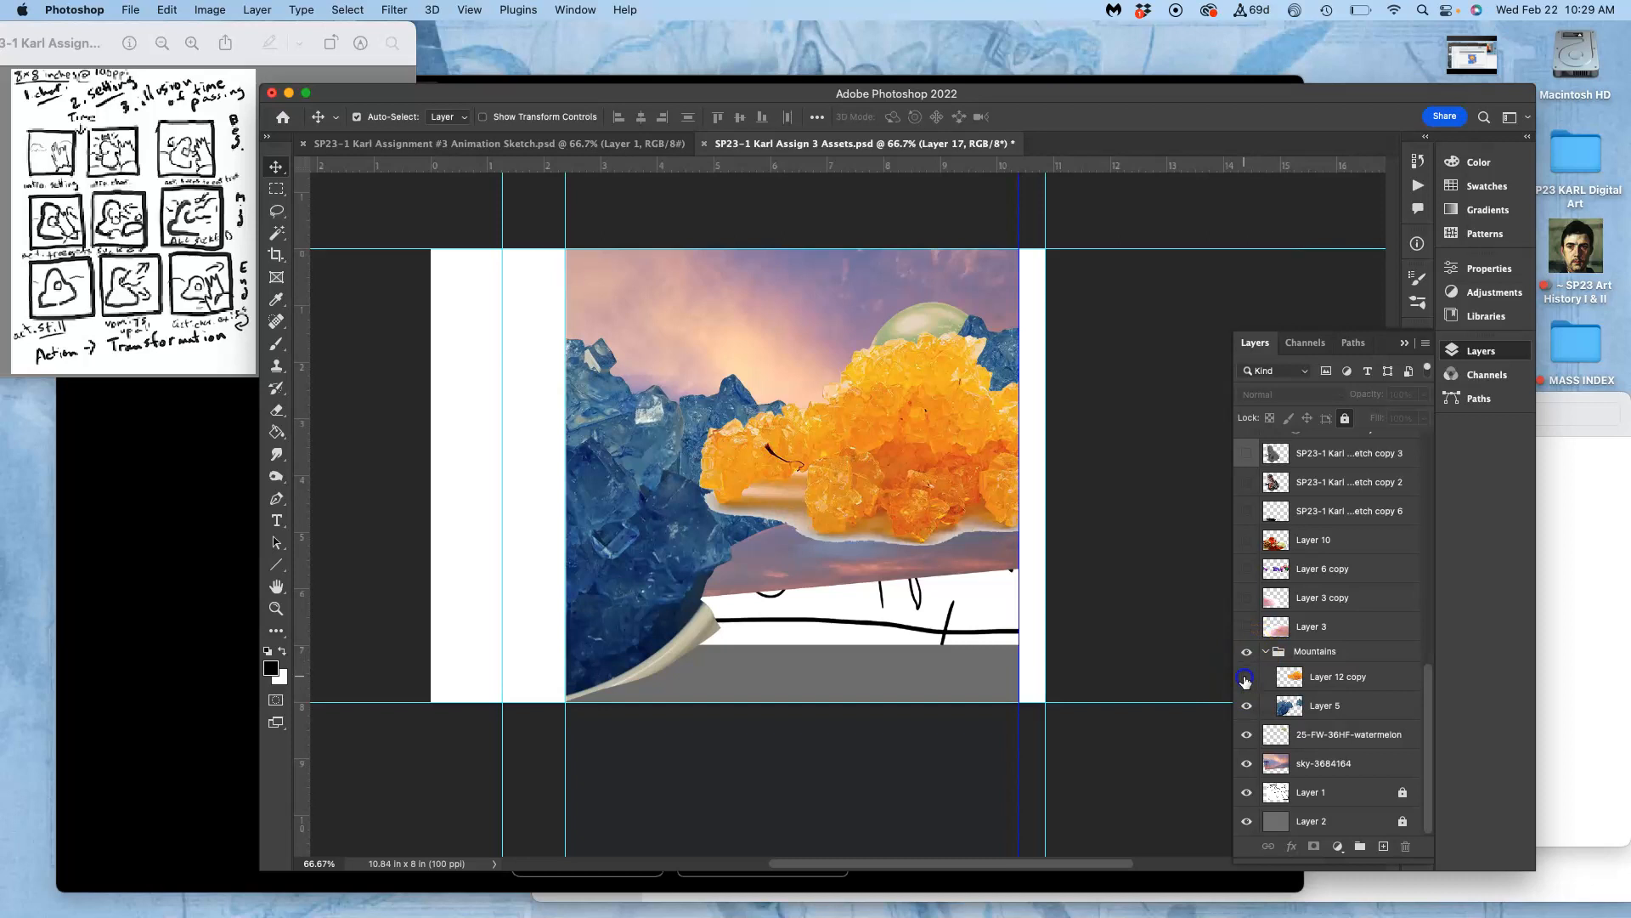
left_click(1247, 677)
left_click(1245, 707)
Step: Move Layer 12 copy and Layer 5 out of the Mountains group and remove the group
left_click_drag(1266, 682, 1309, 638)
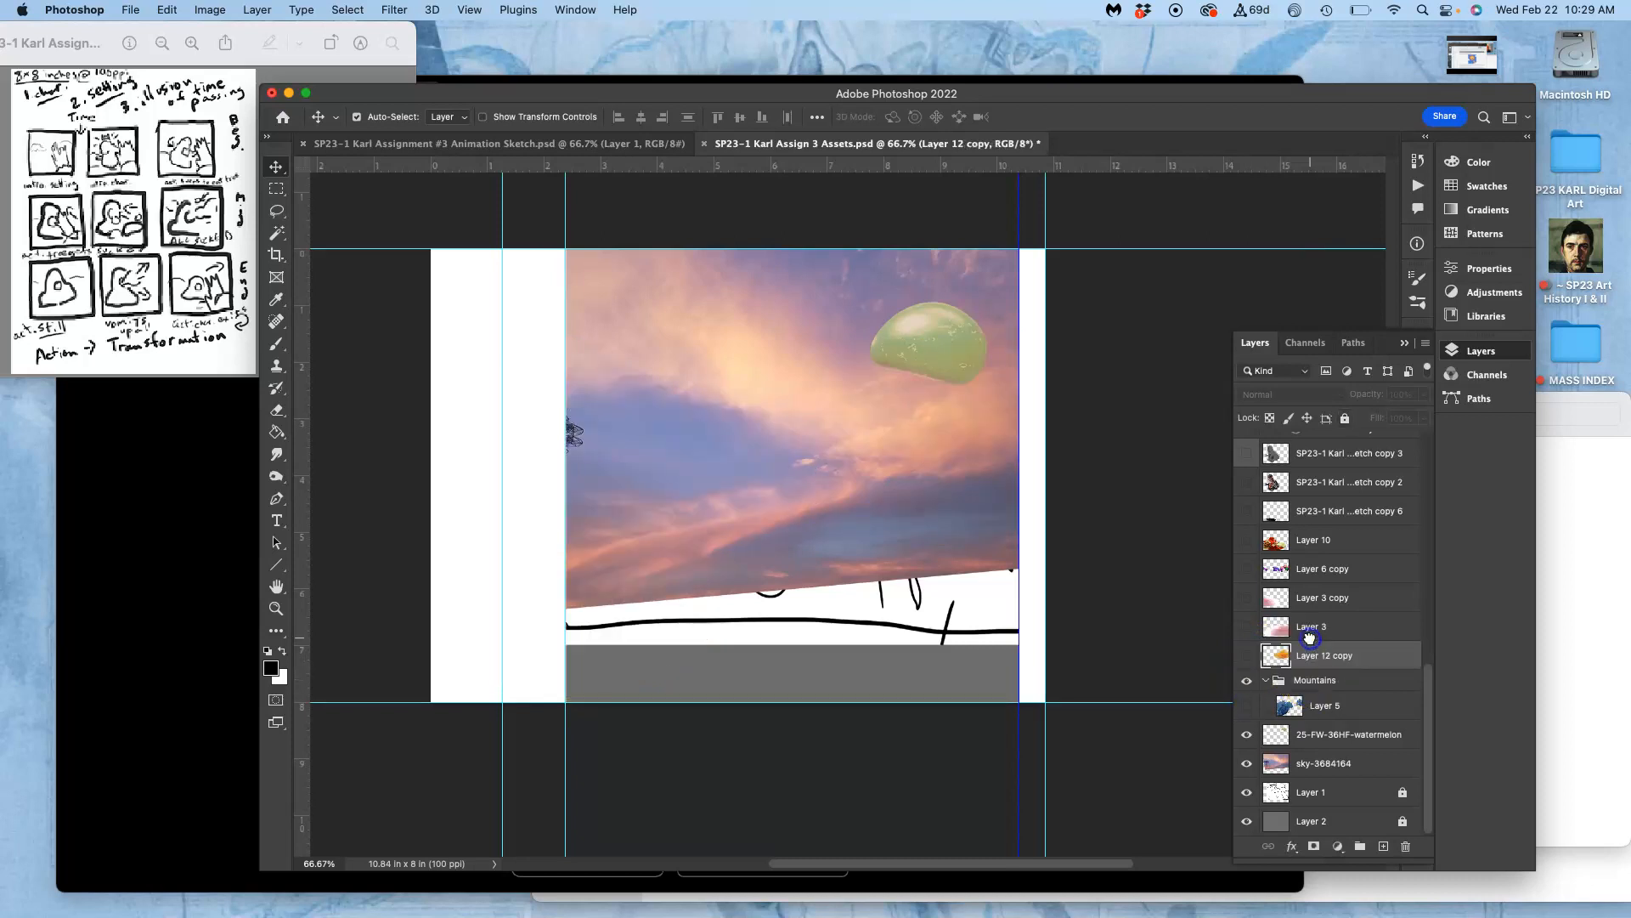
left_click_drag(1303, 709, 1408, 849)
left_click(1292, 708)
Step: Rename the 25-FW-36HF-watermelon layer as Jelly Bean
left_click(1248, 734)
left_click(1248, 734)
double_click(1322, 735)
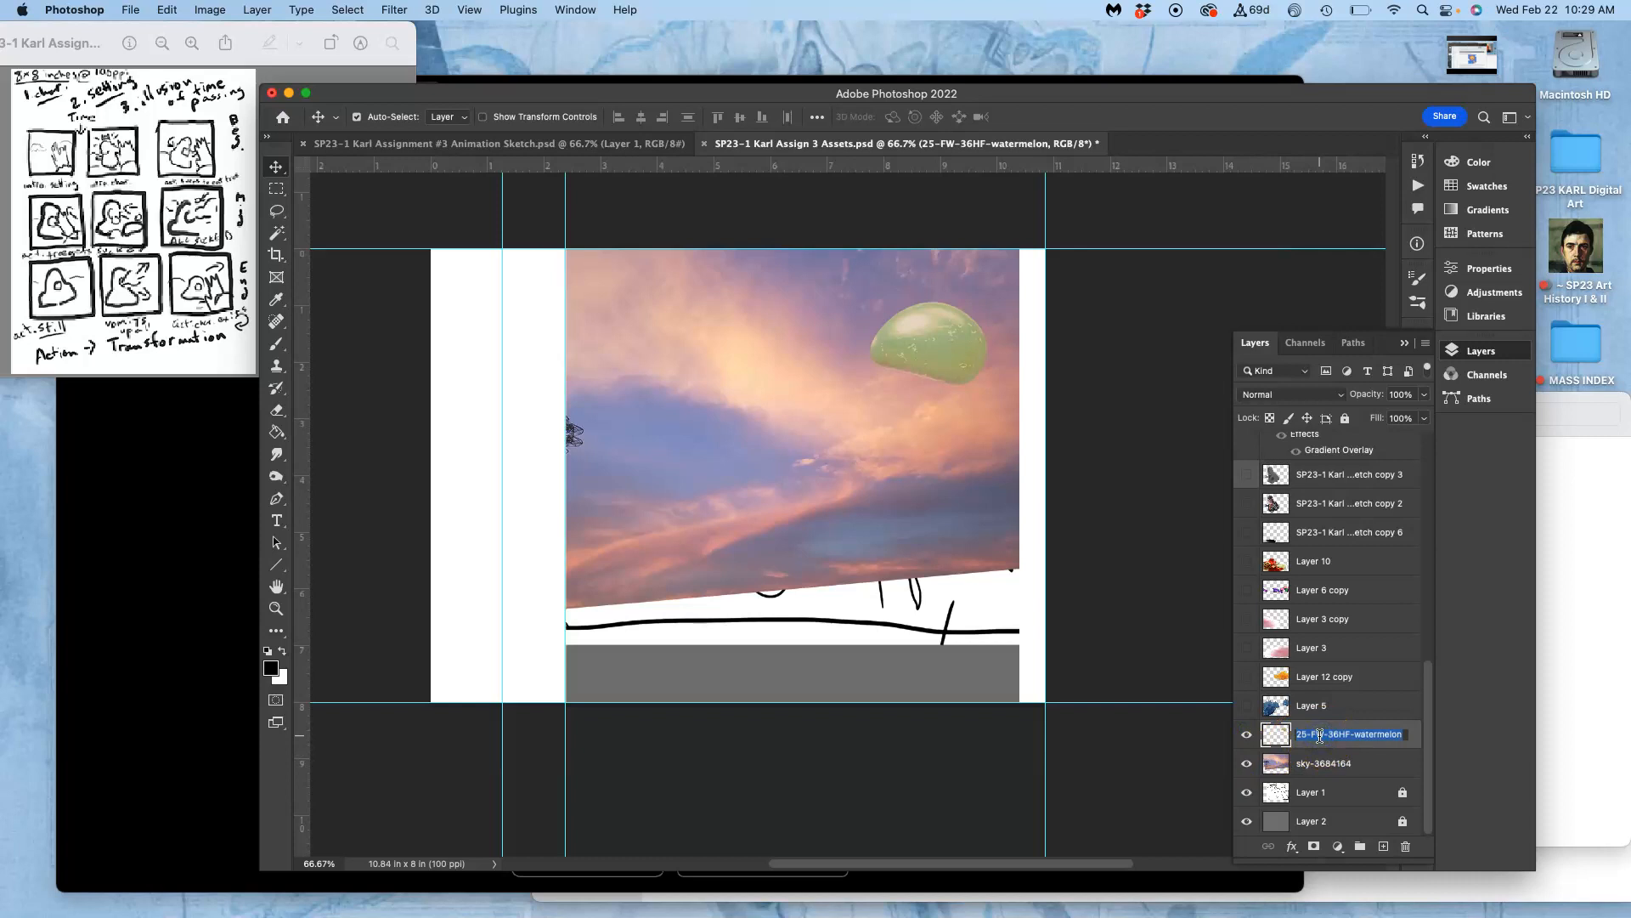
type("Jelly Bean")
left_click(1350, 763)
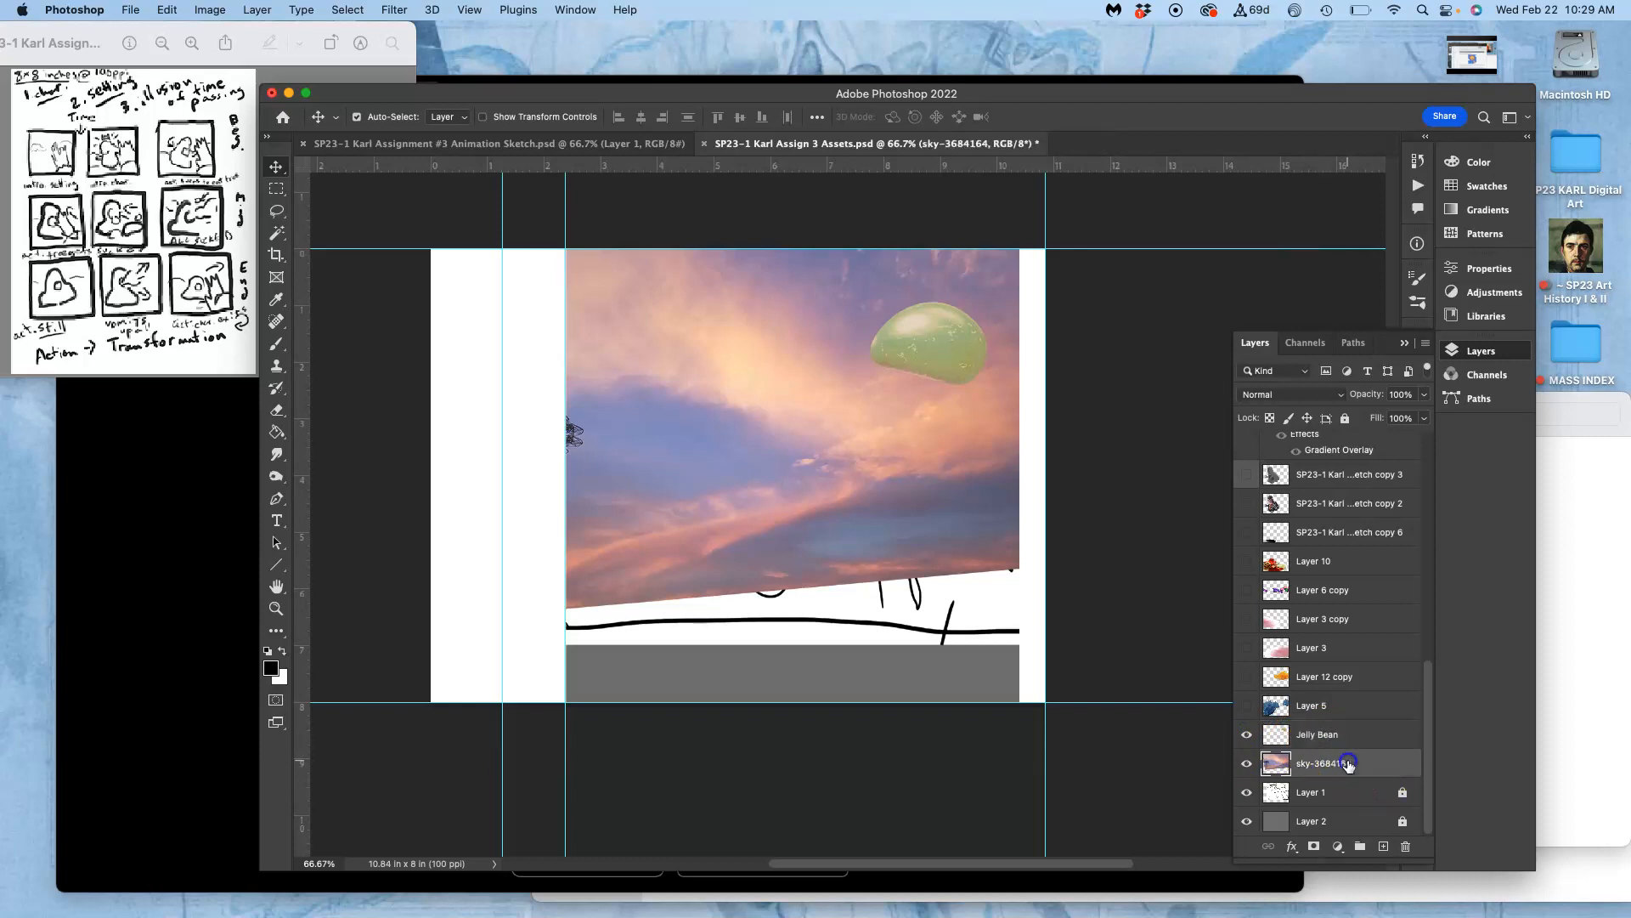
Step: Unlock and delete the Layer 1 sketch, and hide the Jelly Bean layer
left_click(1320, 794)
left_click(1247, 792)
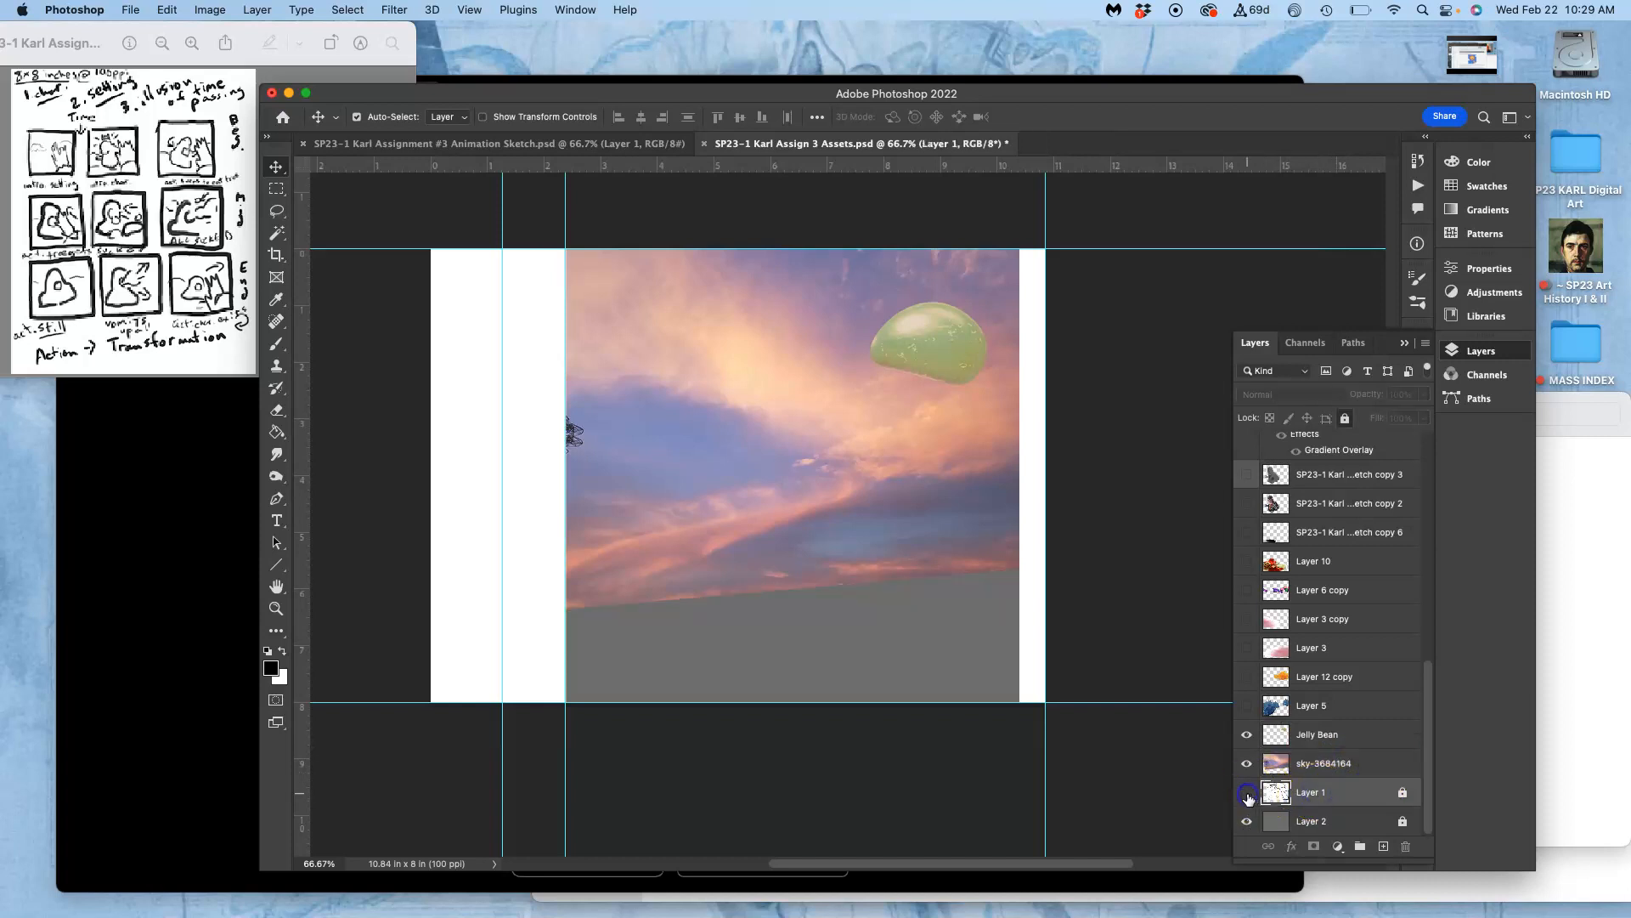
left_click(1248, 793)
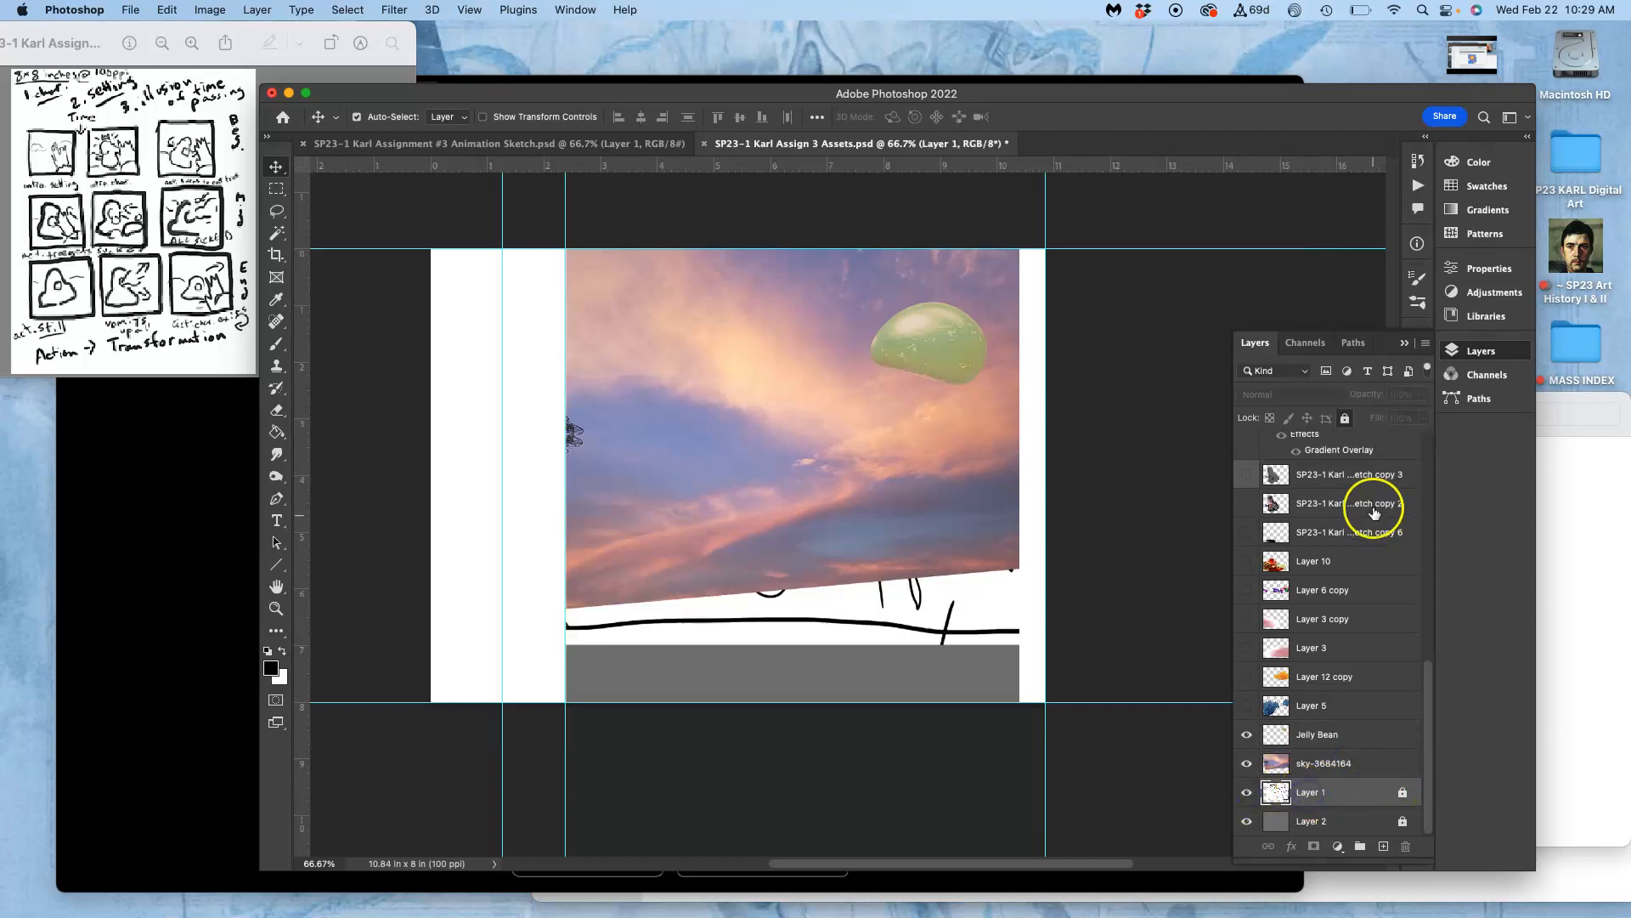
left_click(1346, 420)
left_click_drag(1372, 792, 1411, 848)
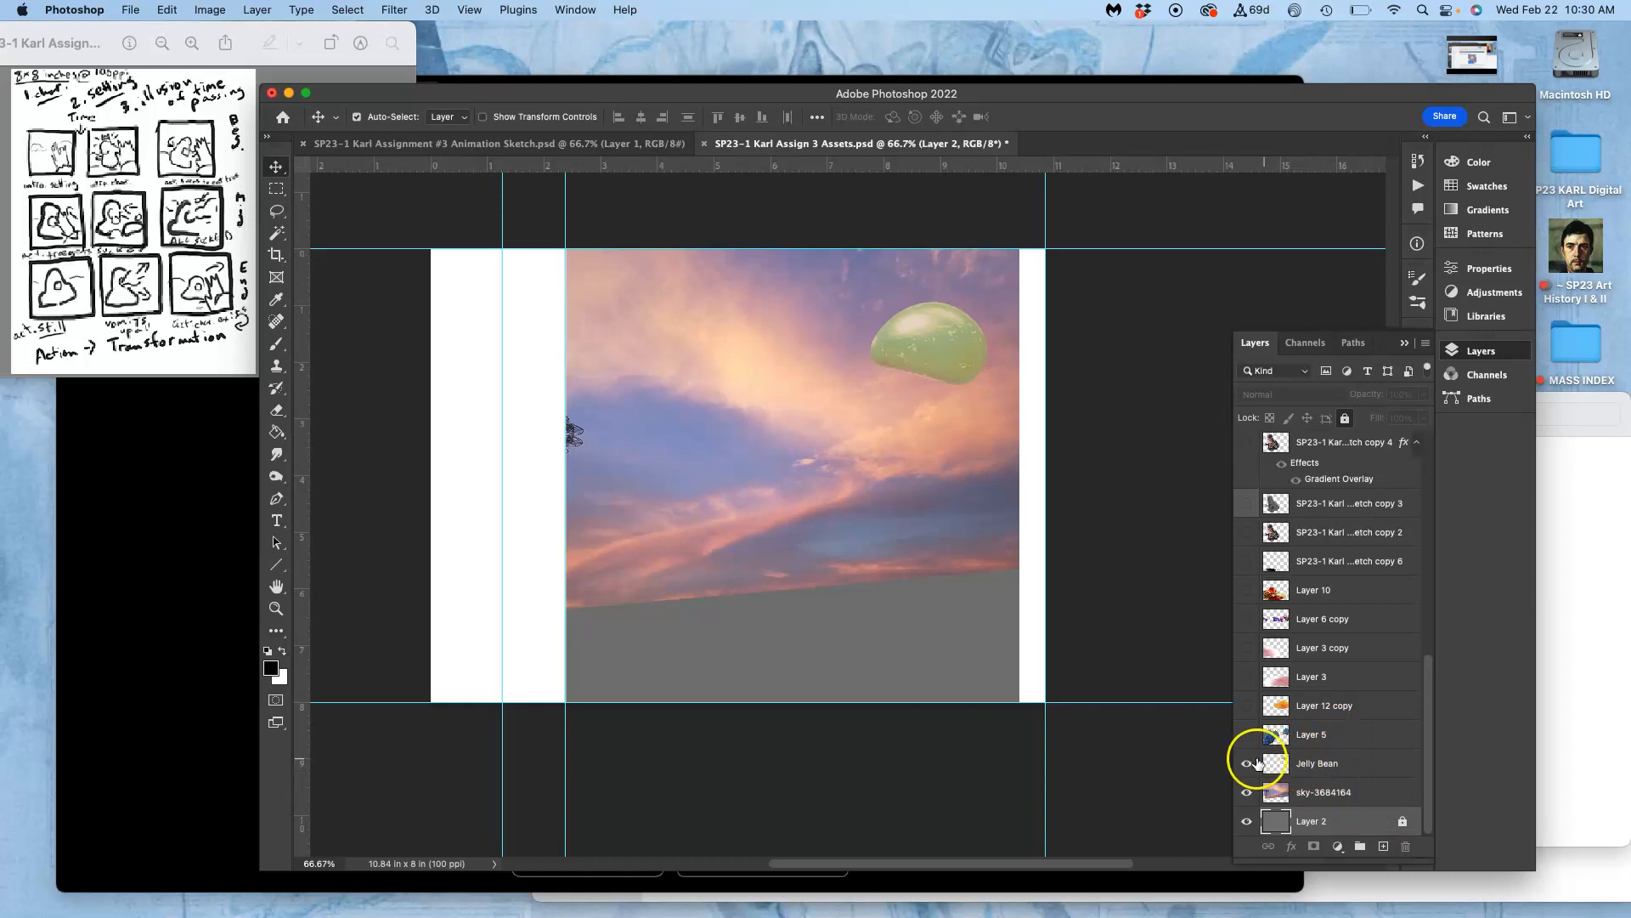
left_click(1247, 763)
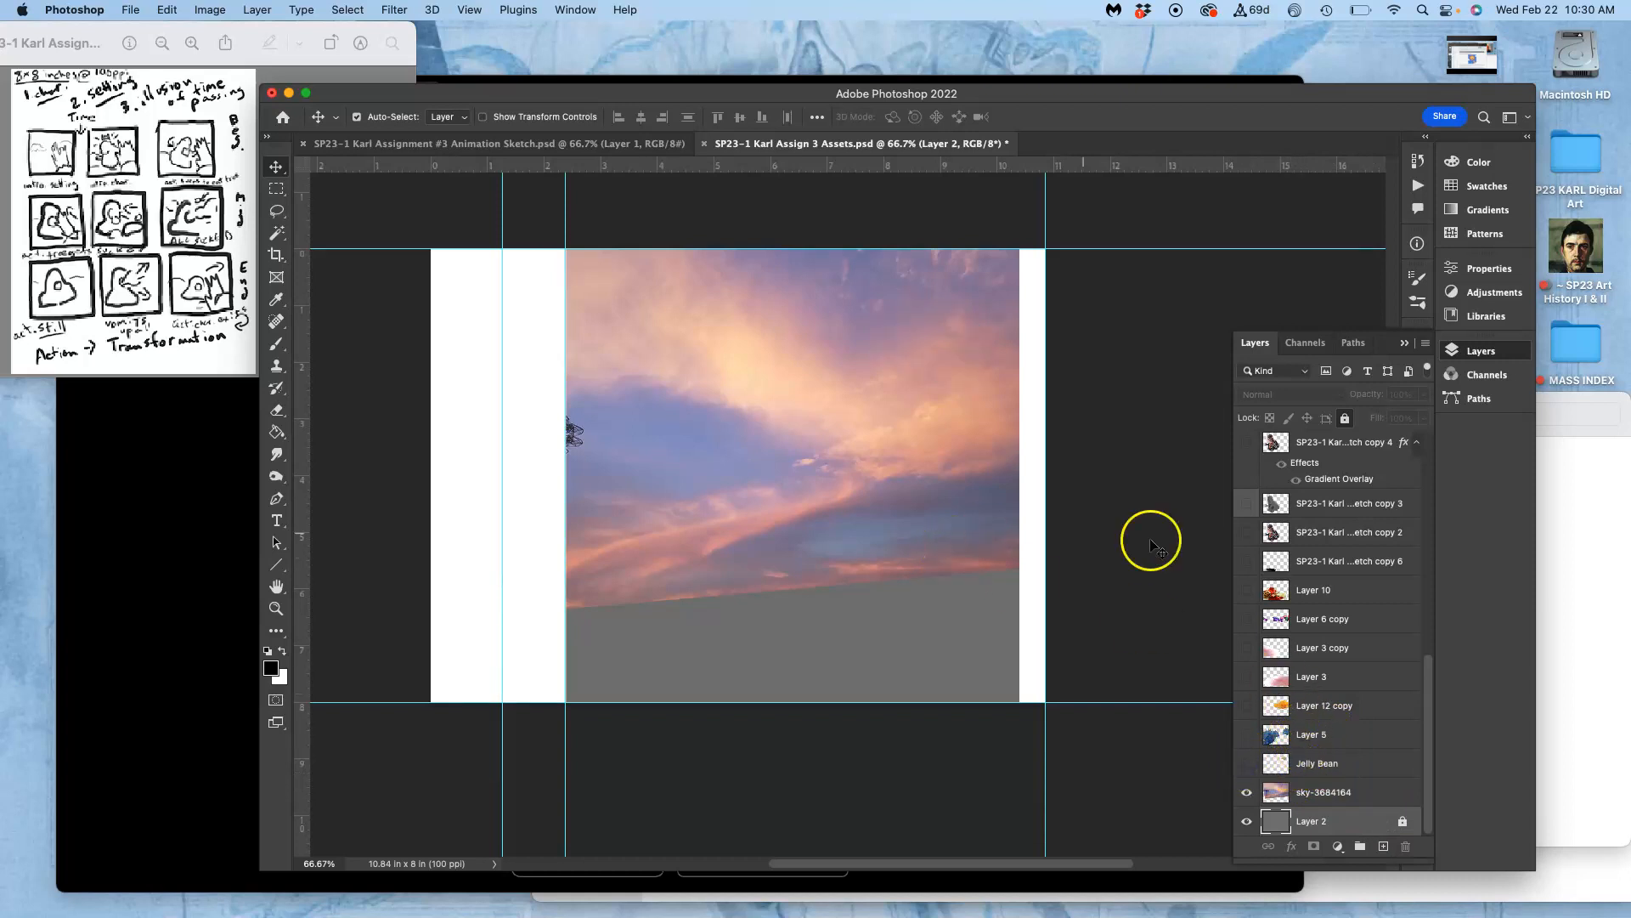
Step: Check the white border by switching Layer 17 off and on again
scroll(1252, 553, "up", 5)
scroll(1249, 563, "up", 4)
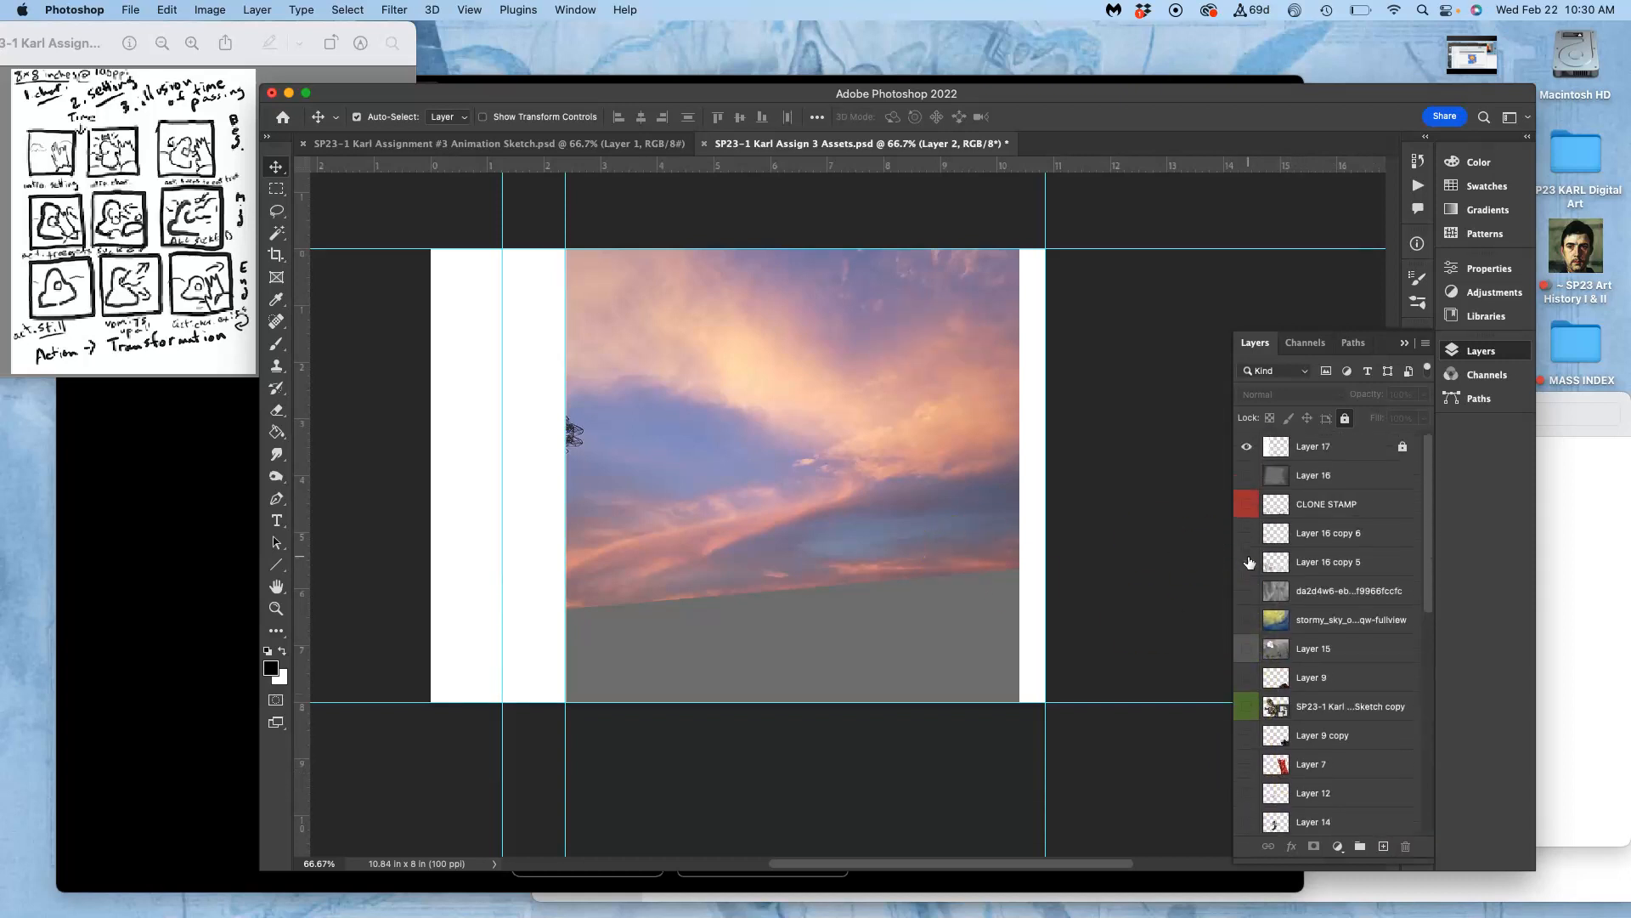
left_click(1246, 446)
left_click(1247, 447)
scroll(1266, 656, "down", 10)
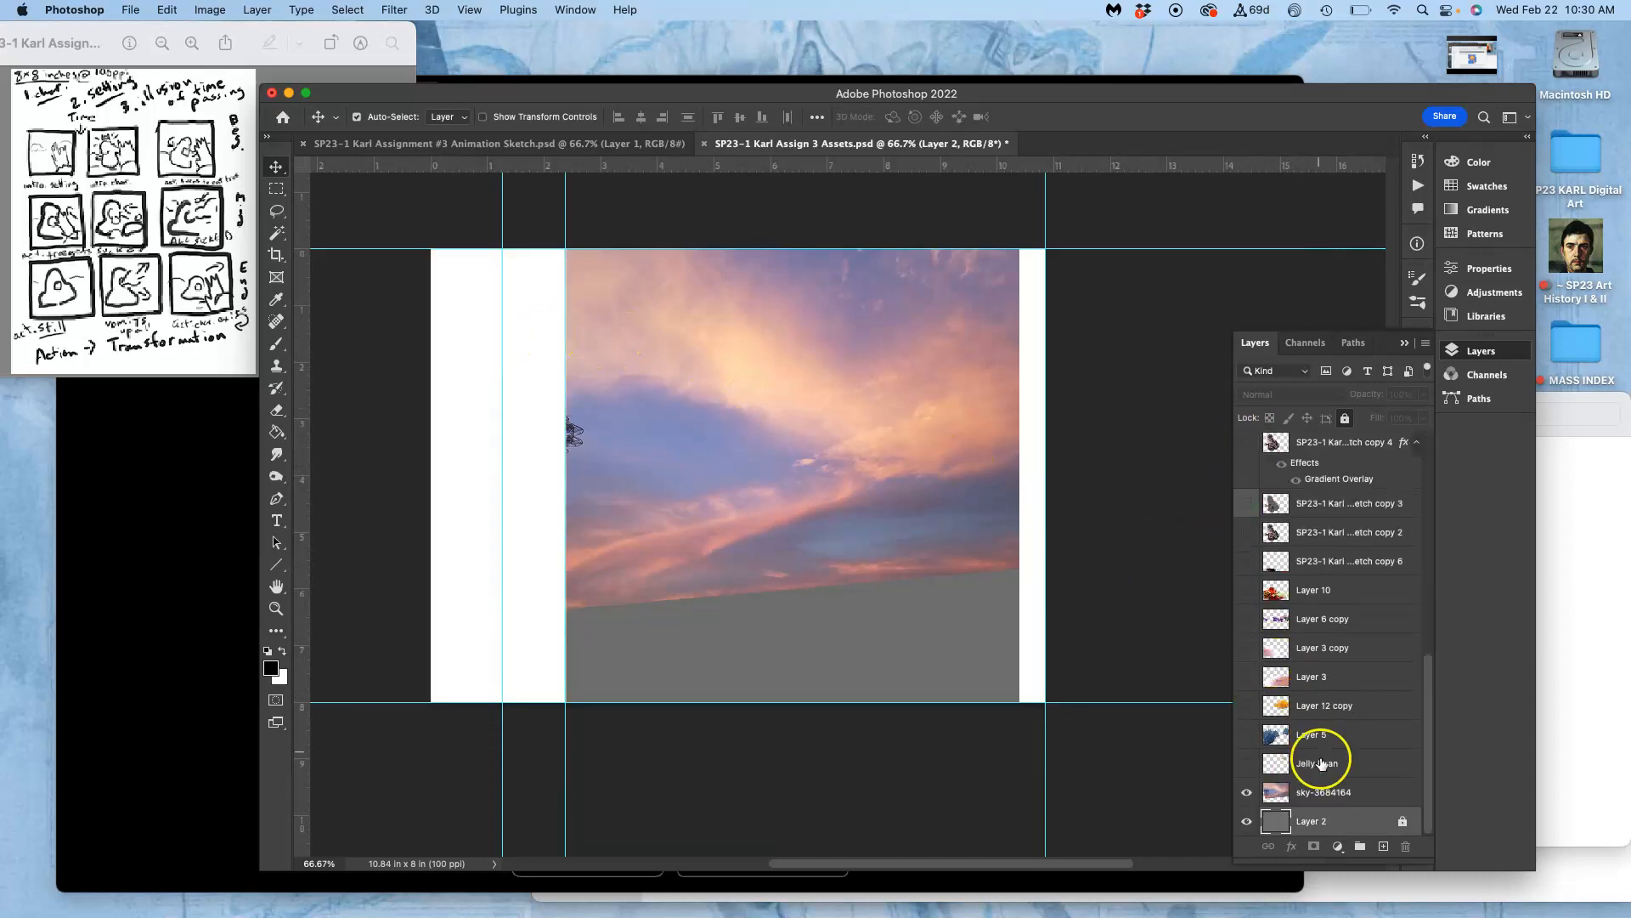
Step: Free-transform the sky-3684164 layer to 113.47% width and 161.10% height so it covers the whole frame
left_click(1318, 794)
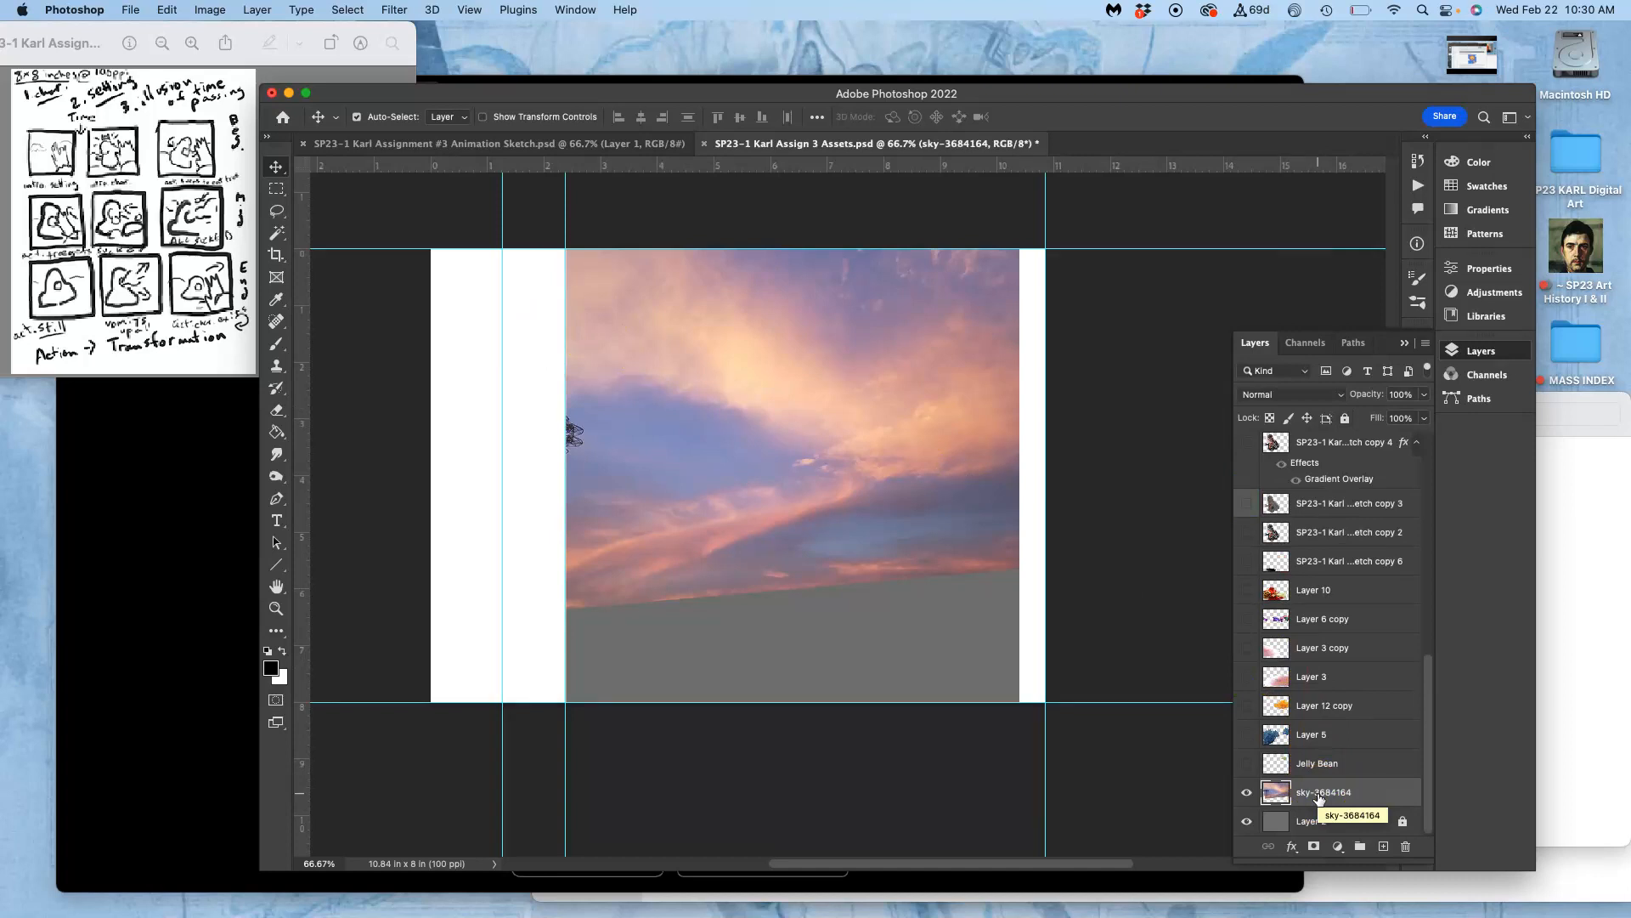
key("super+t")
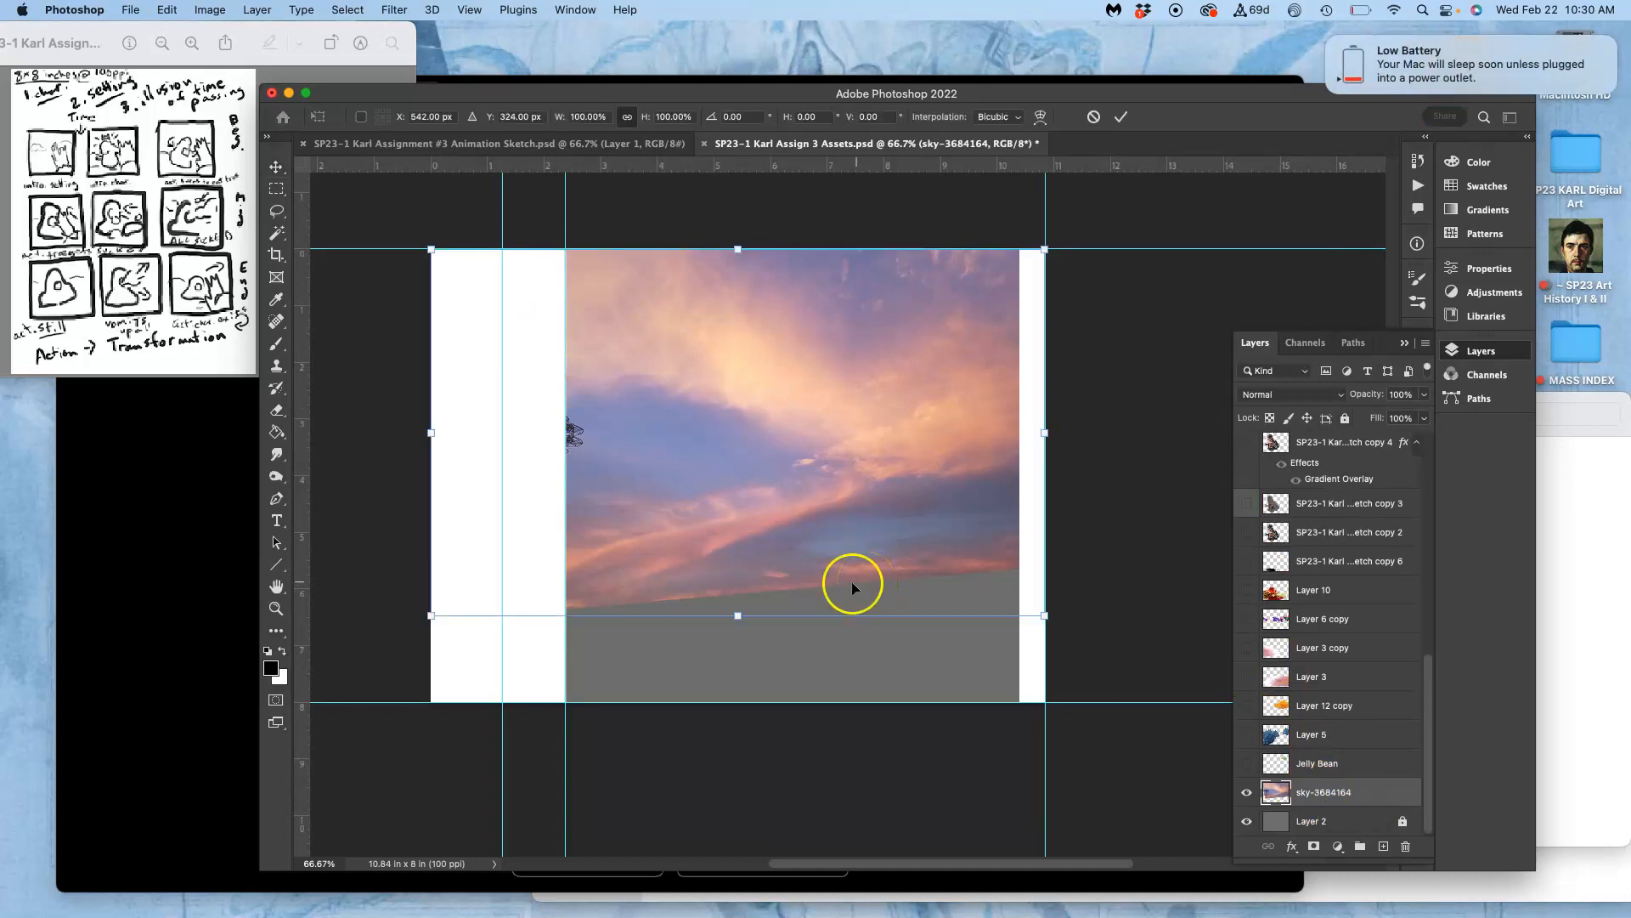
left_click_drag(737, 615, 736, 769)
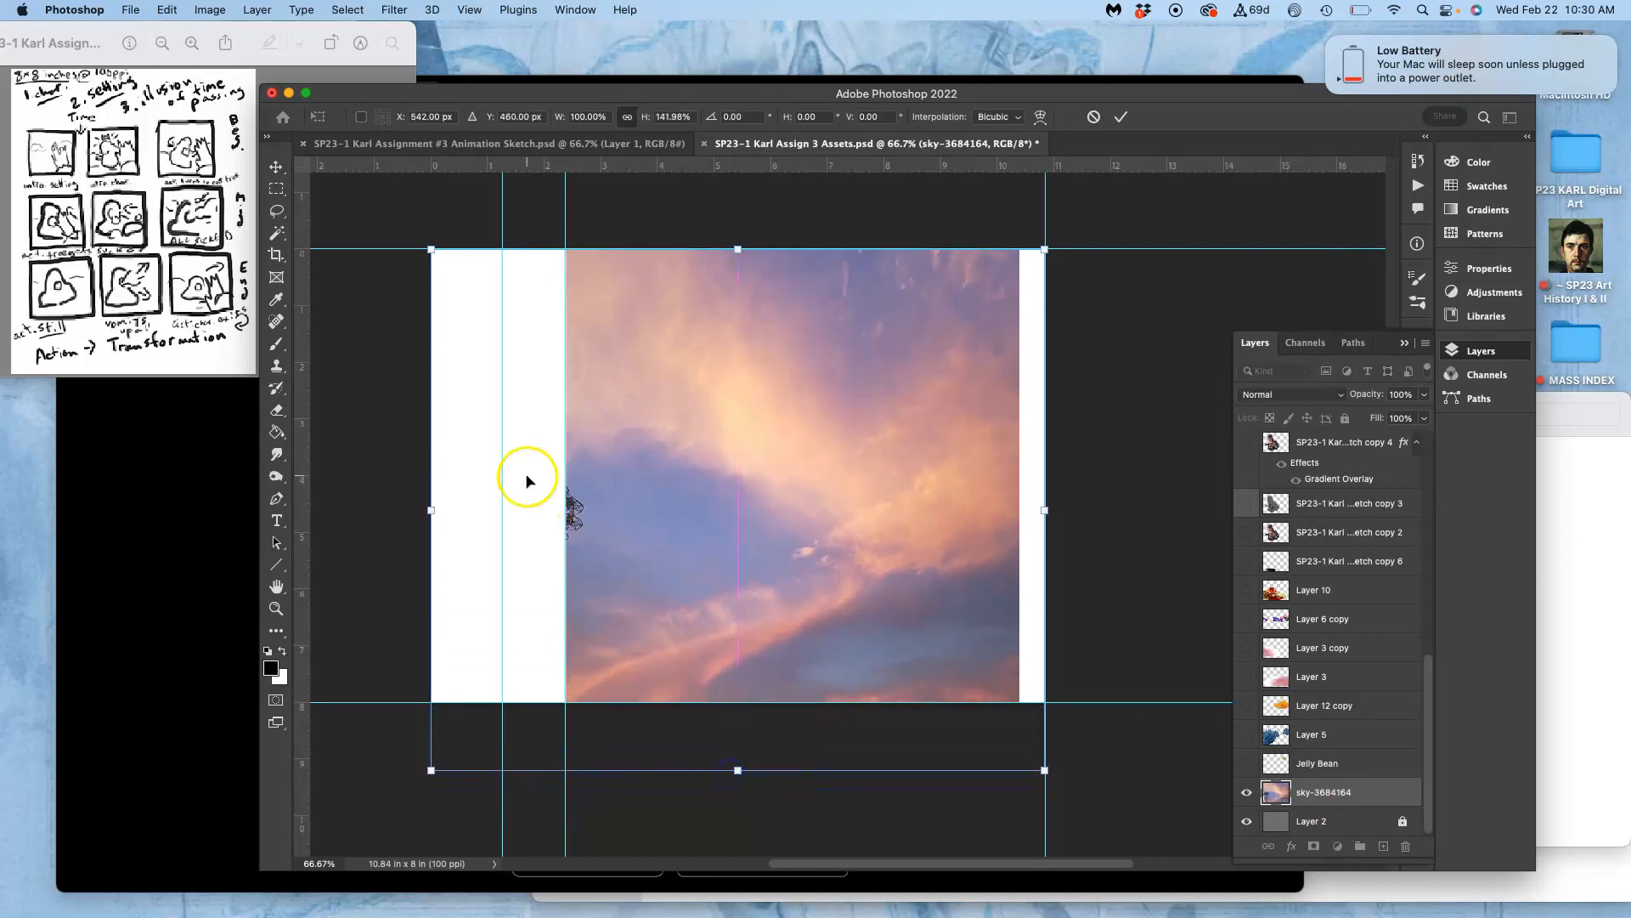
left_click_drag(434, 510, 391, 510)
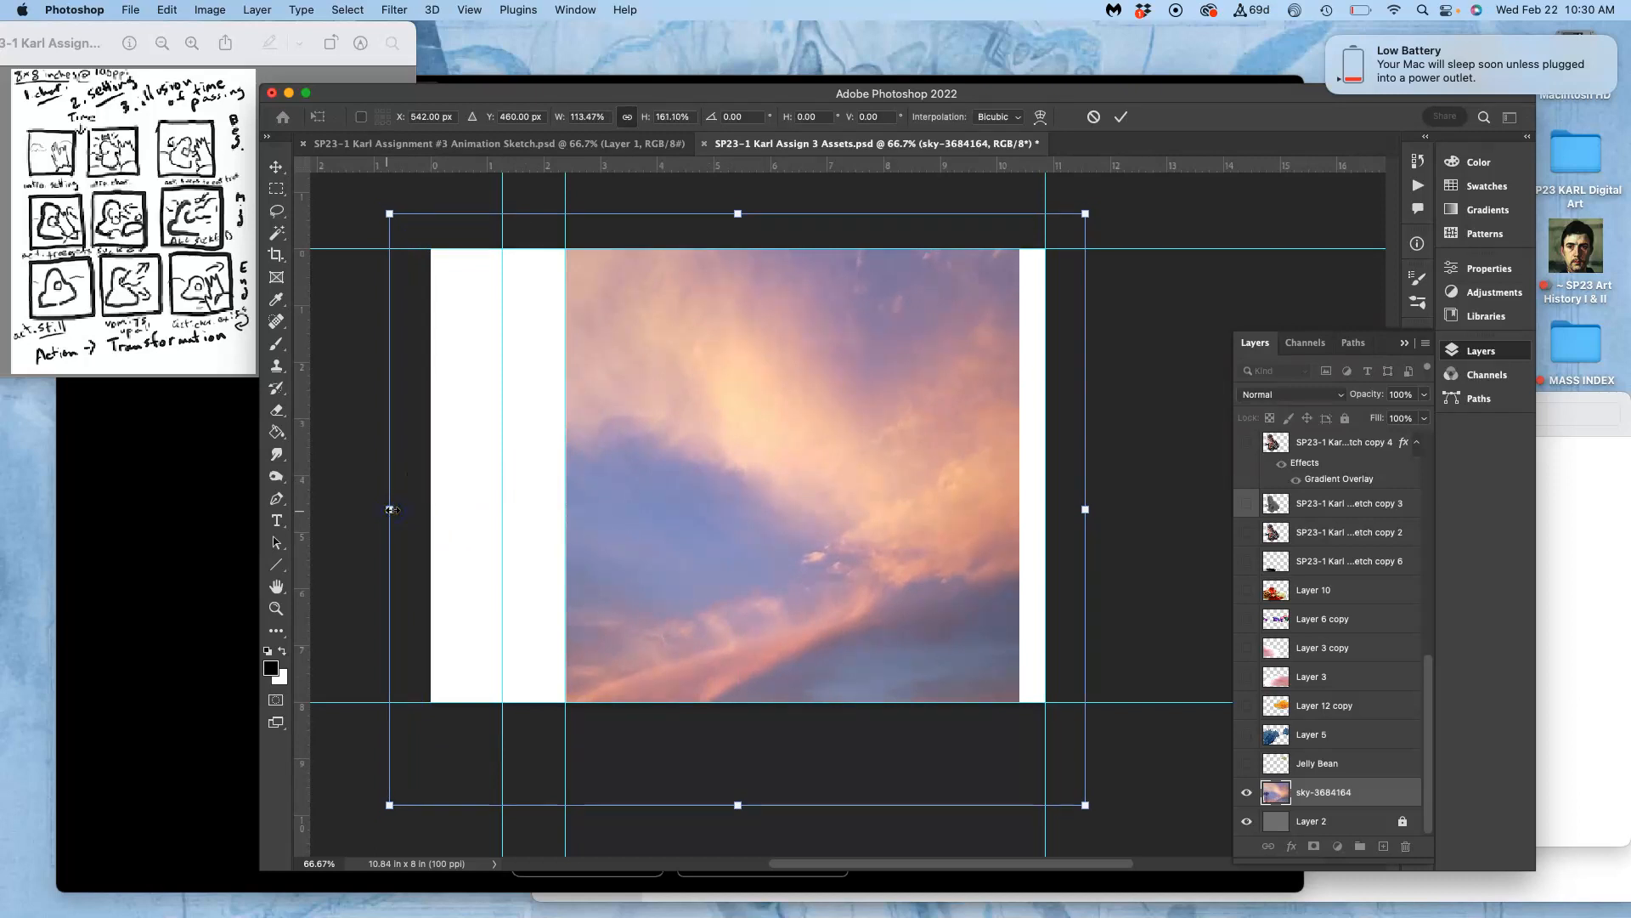
key("Return")
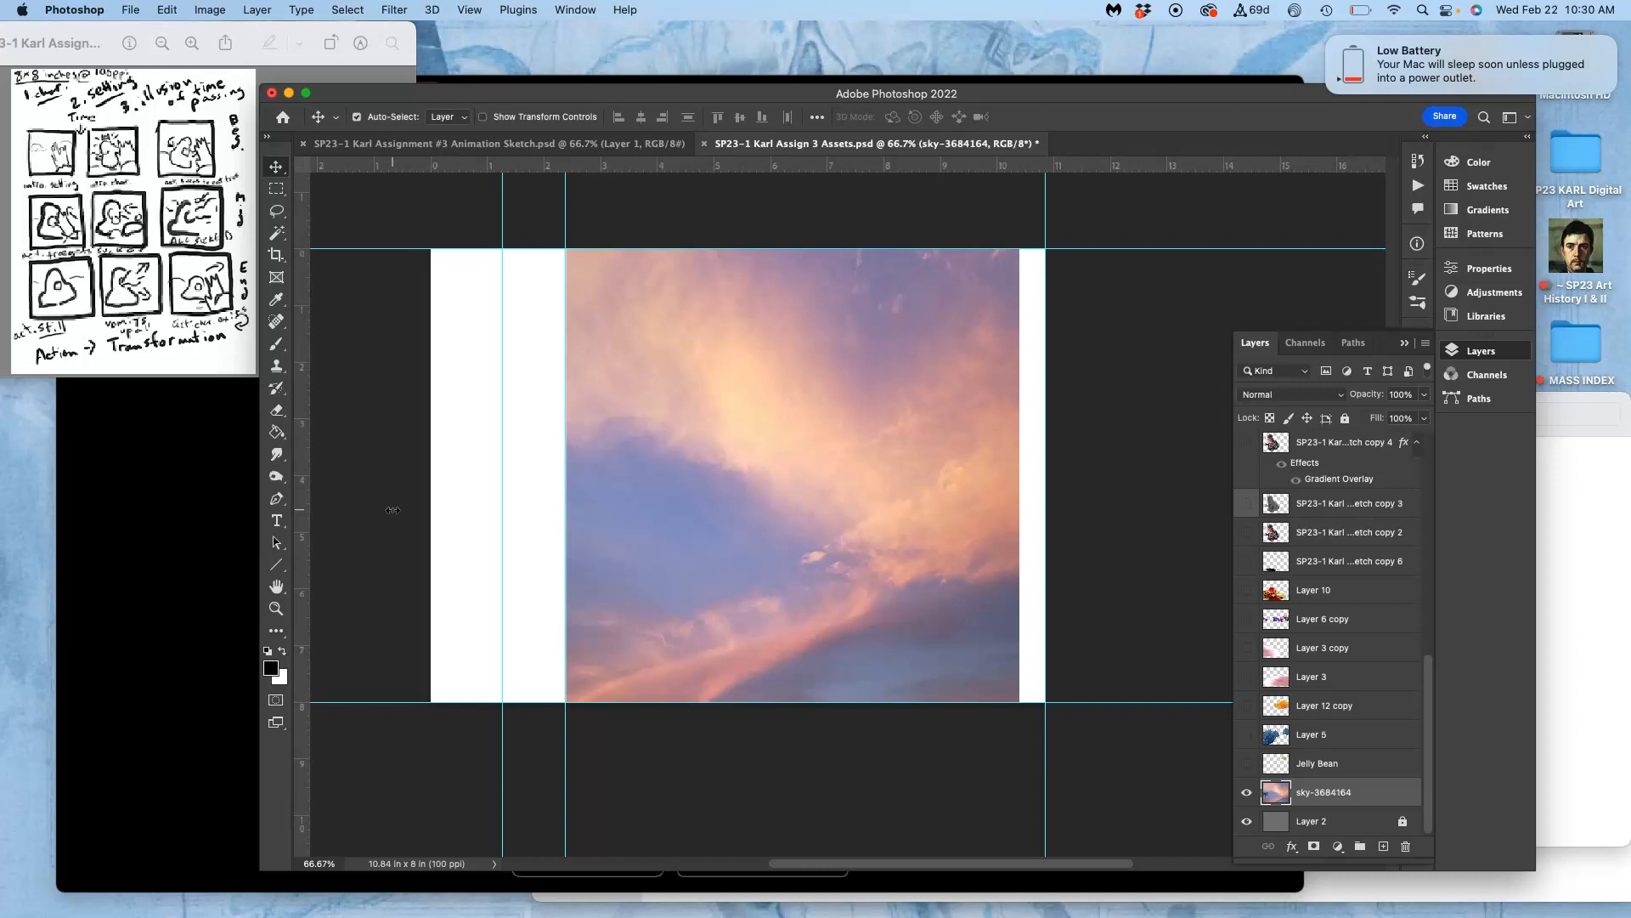
Step: Examine the enlarged sky's pixel quality at up to 1600% magnification, ending back at 66.67%
key("super+equal")
key("super+equal")
key("super+equal")
key("super+equal")
key("super+equal")
key("super+equal")
key("super+equal")
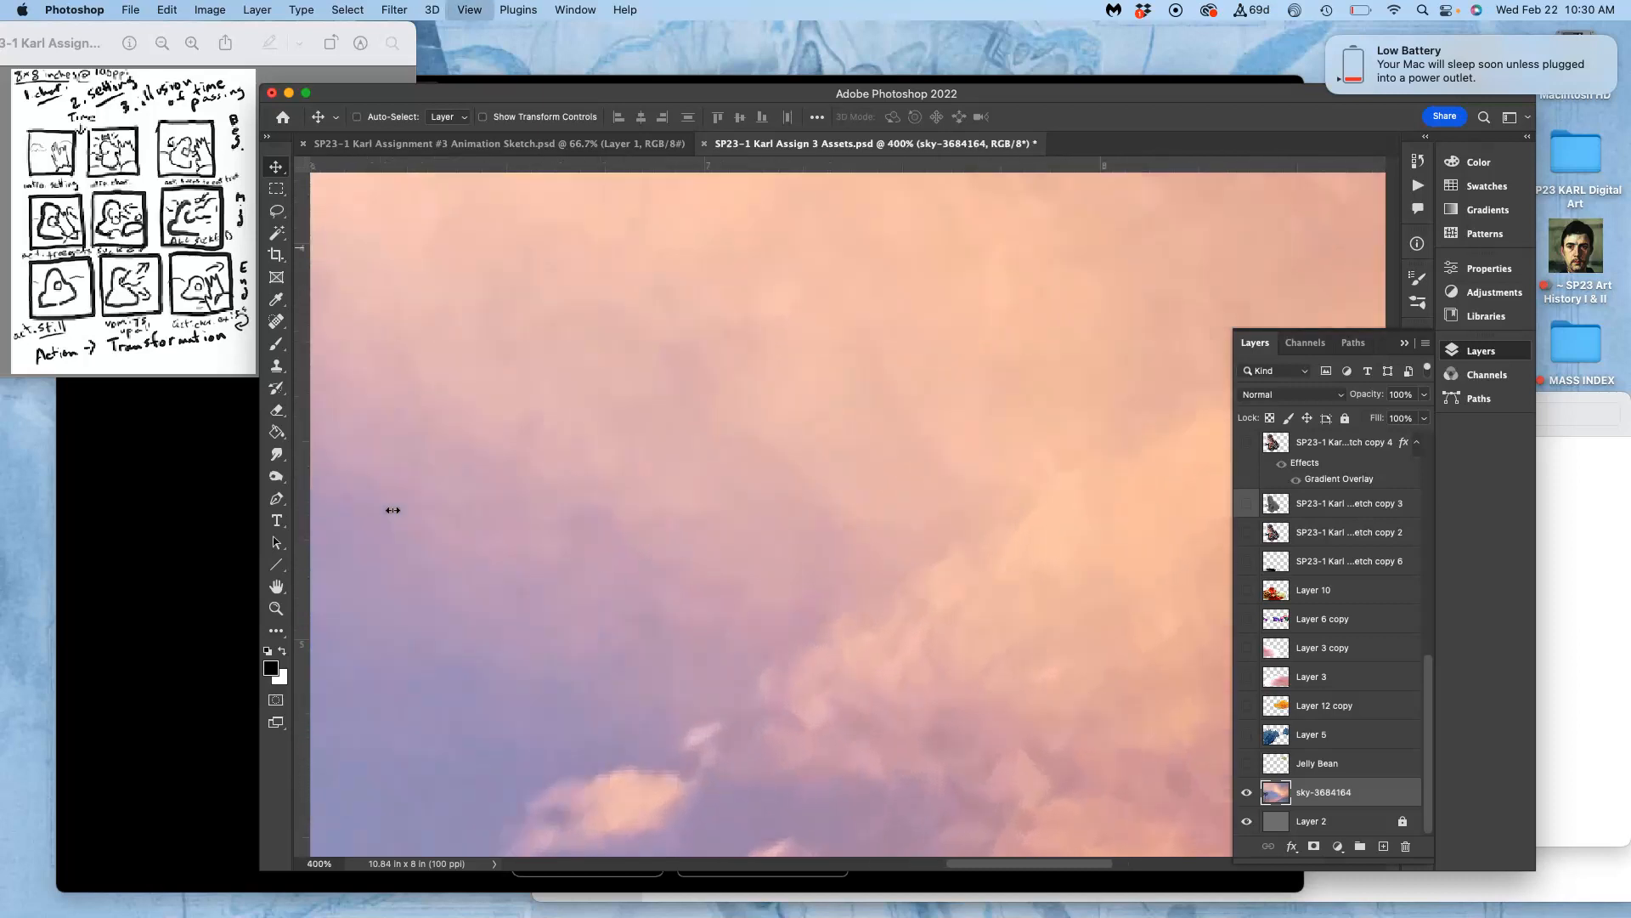
key("super+equal")
key("super+equal")
key("super+equal")
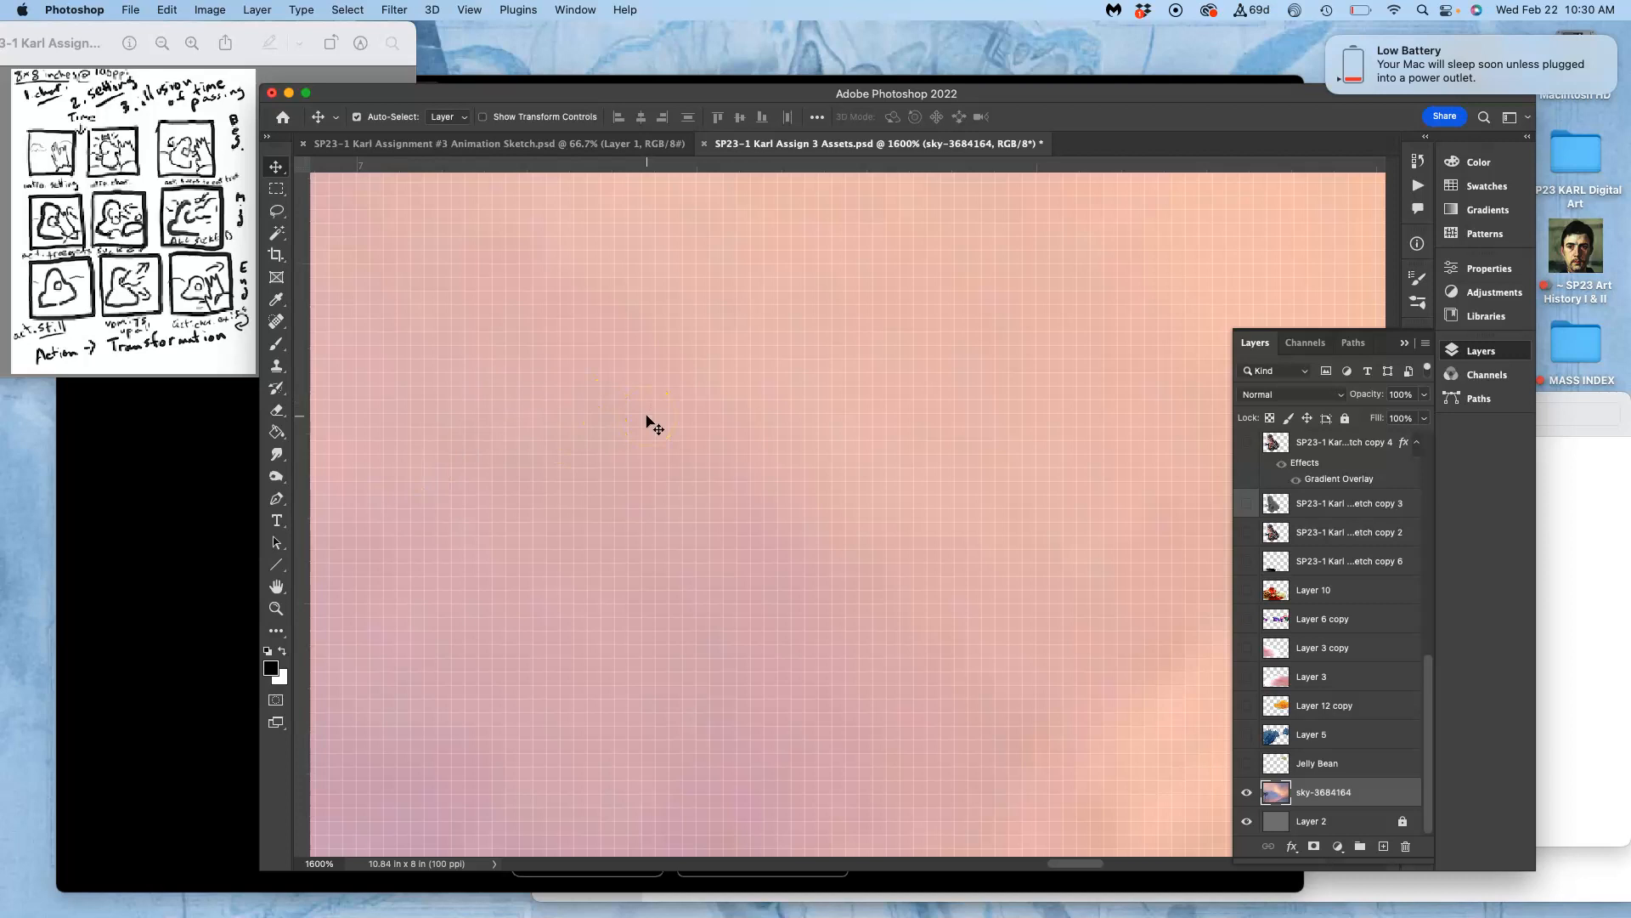
key("super+minus")
key("super+minus")
key("super+minus")
key("super+minus")
key("super+minus")
key("super+minus")
key("super+minus")
key("super+minus")
key("super+minus")
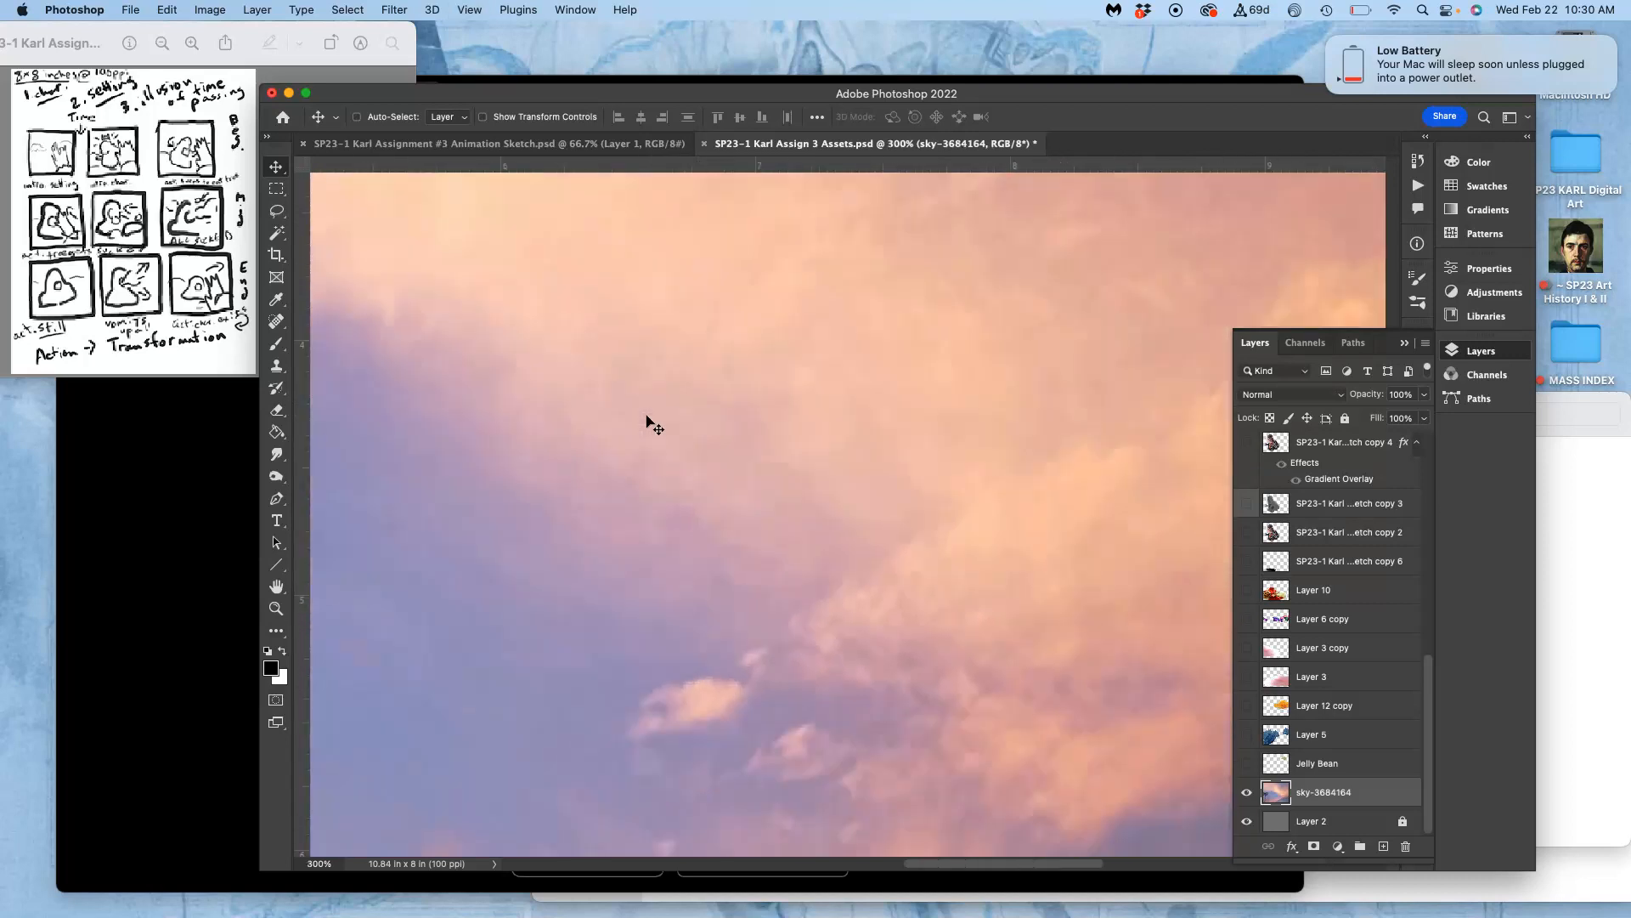
key("super+minus")
key("super+equal")
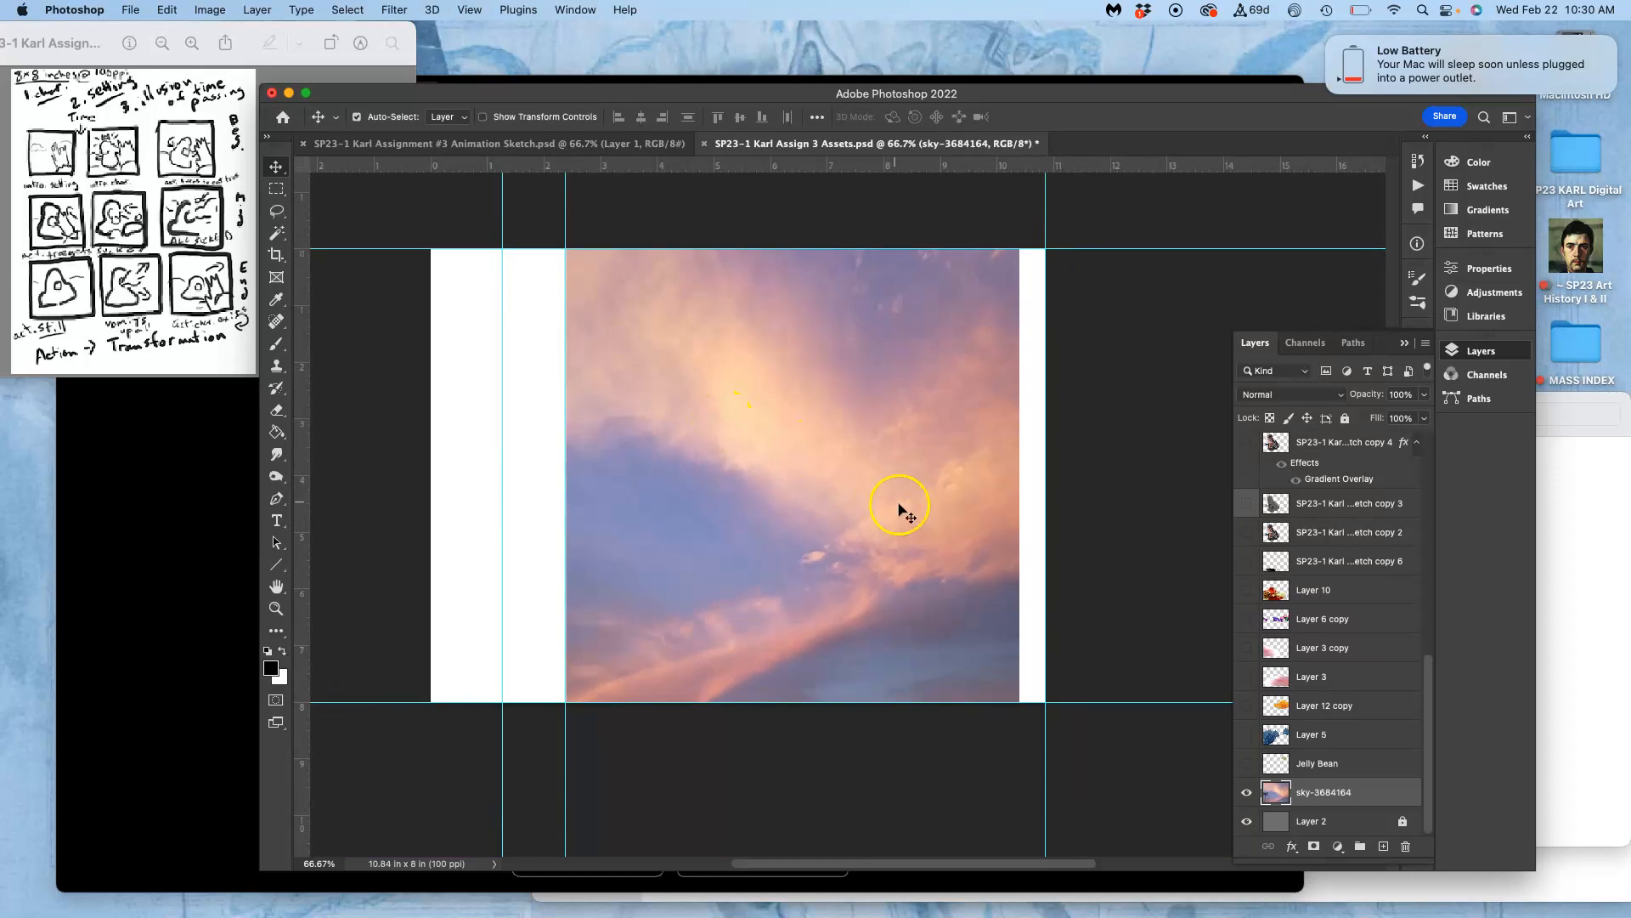
Step: Preview Jelly Bean, Layer 5 and Layer 12 copy against the enlarged sky, ending with all three hidden
left_click(1247, 765)
left_click(1247, 765)
left_click(1246, 764)
left_click(1246, 736)
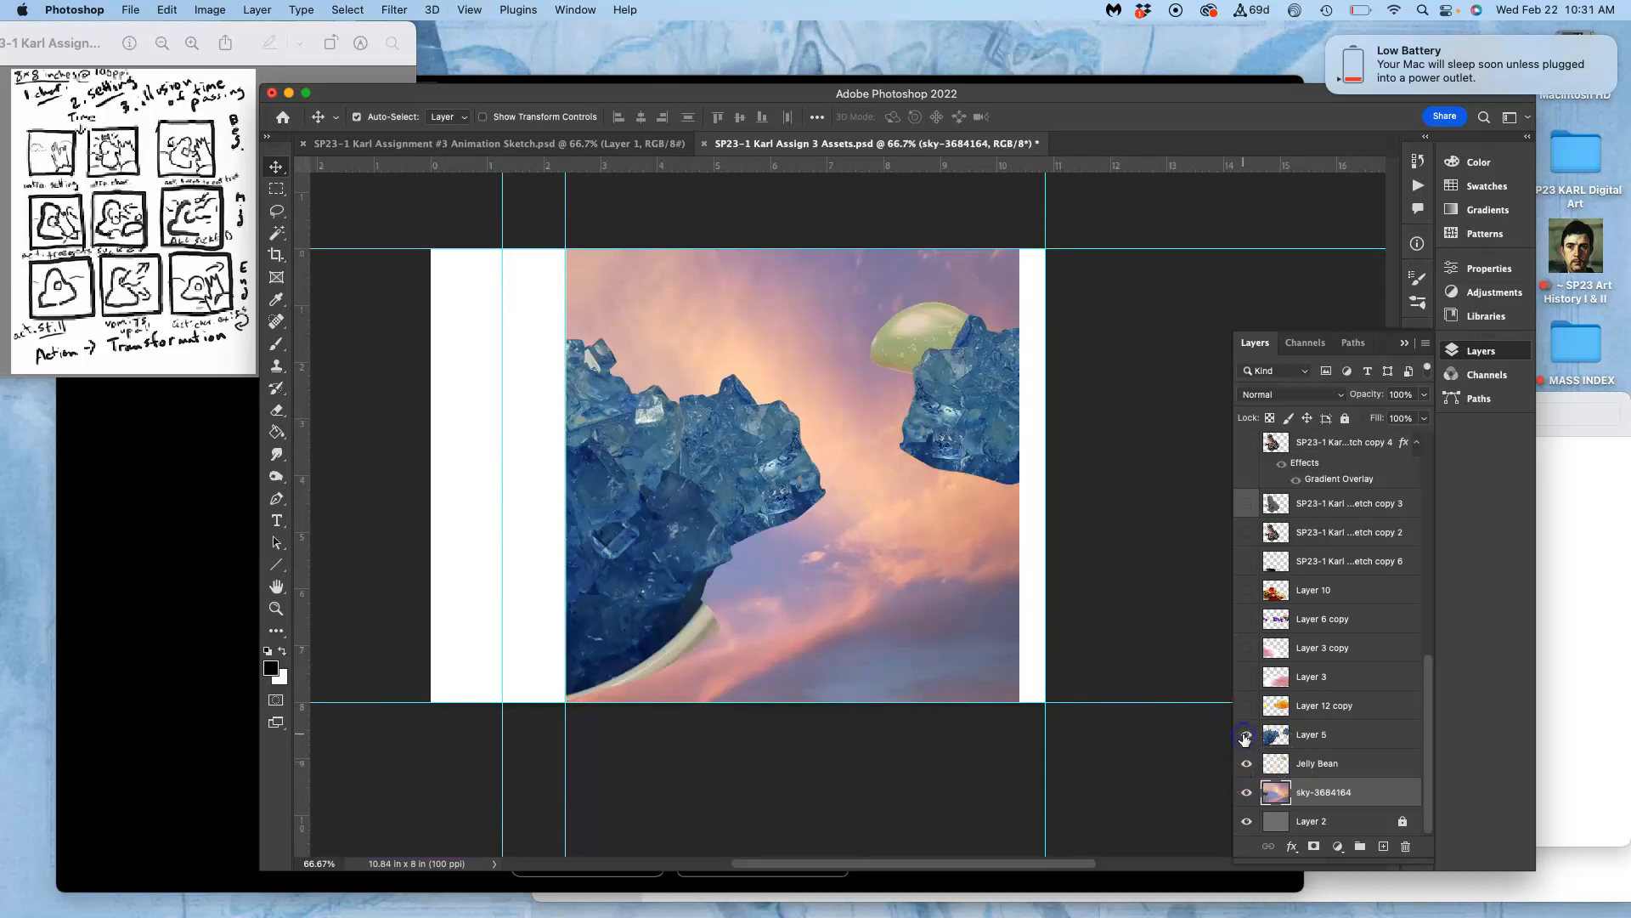
left_click(1246, 706)
left_click(1246, 706)
left_click(1246, 739)
left_click(1246, 764)
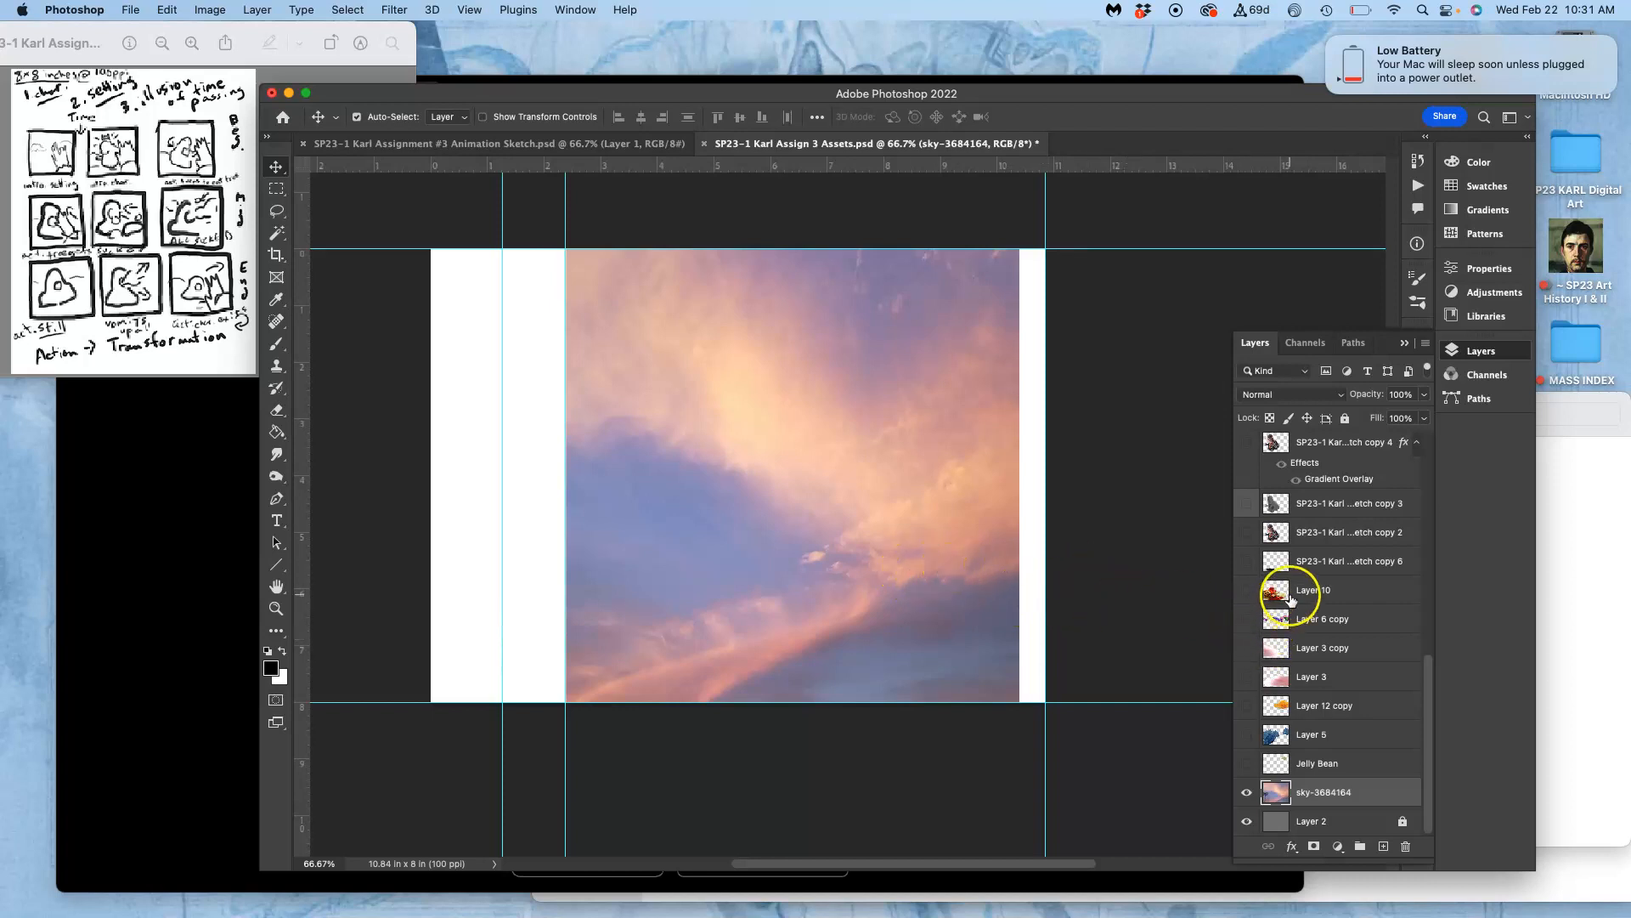
Step: Draw a rectangle shape about 9.1 × 3.47 in above the sky layer, covering the lower part of the frame
scroll(1287, 595, "up", 5)
scroll(1290, 599, "up", 4)
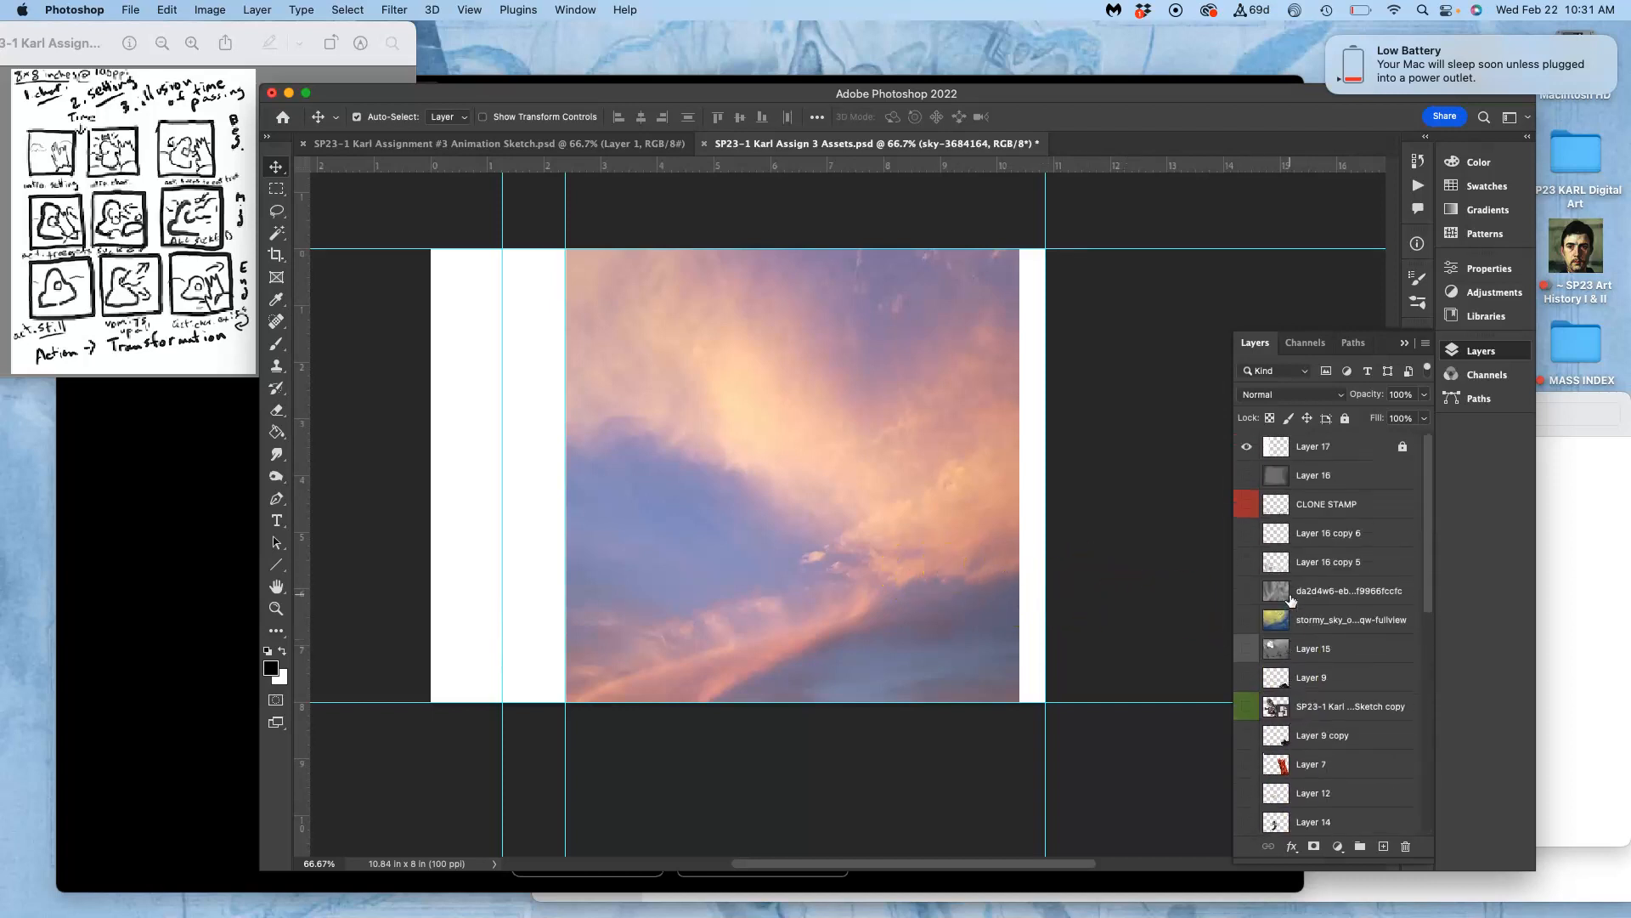
scroll(1290, 599, "down", 10)
left_click(1317, 795)
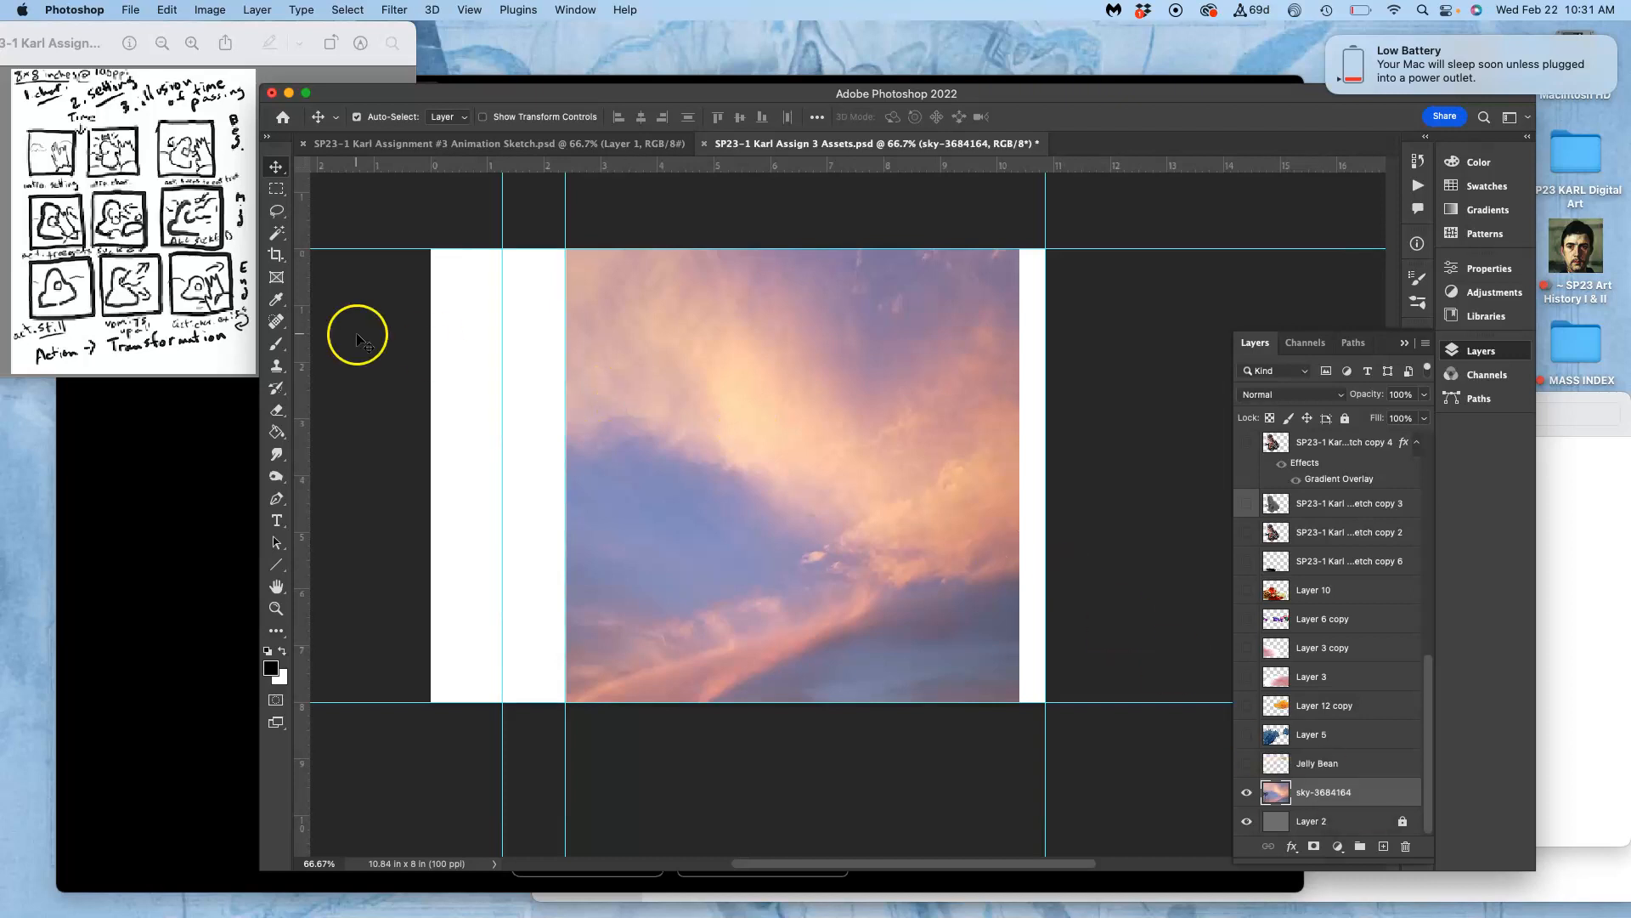
left_click(275, 192)
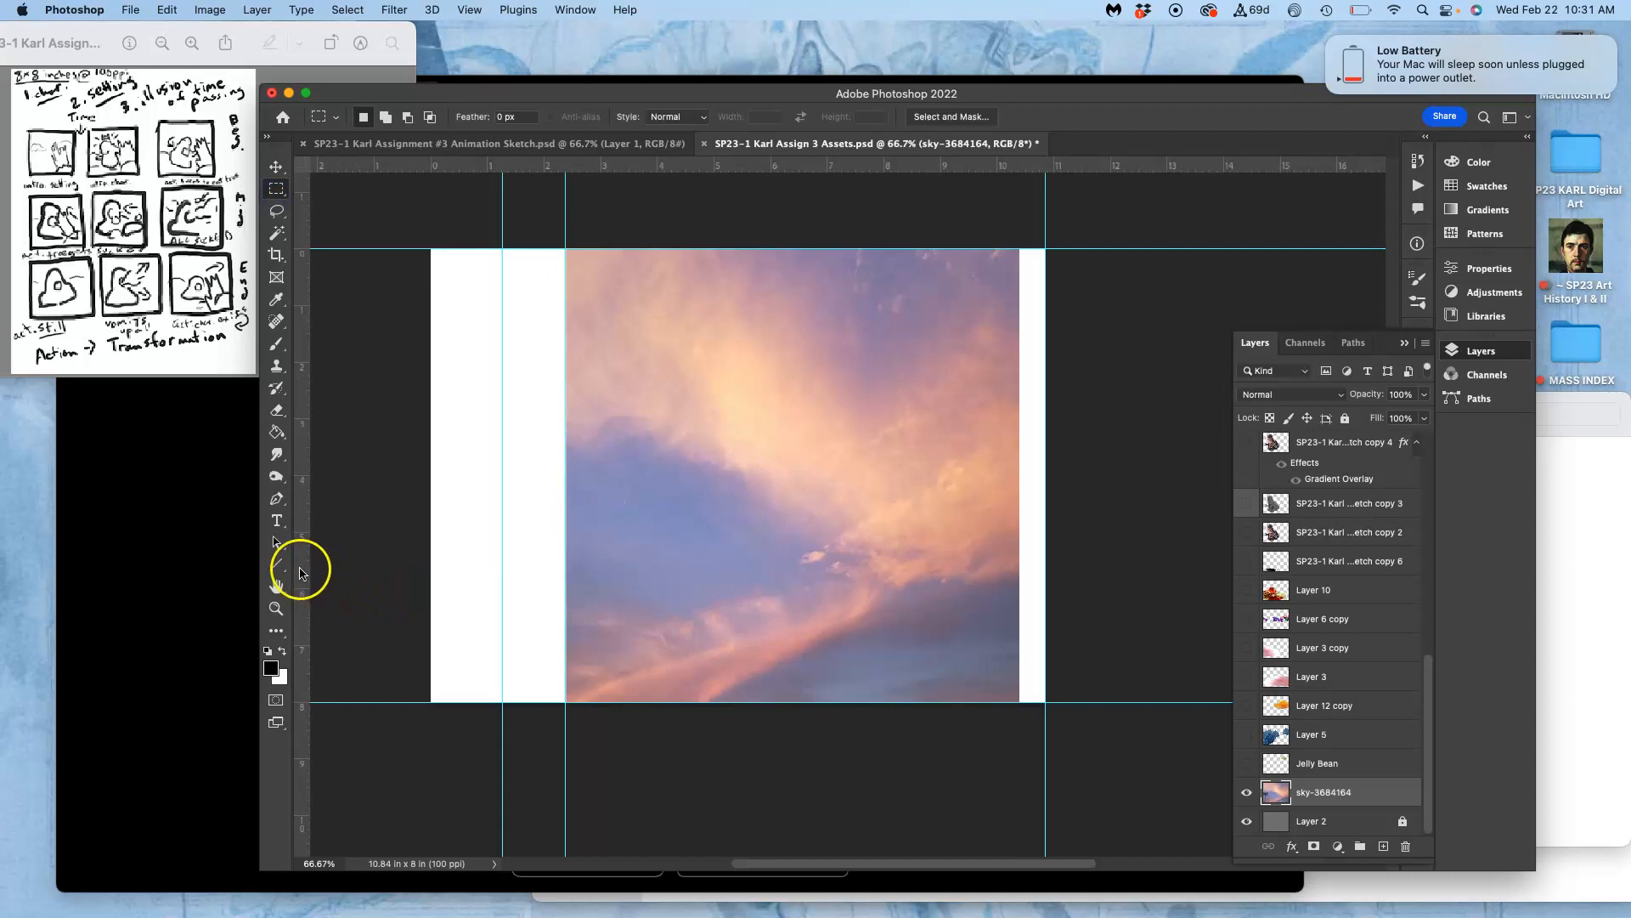
left_click(275, 565)
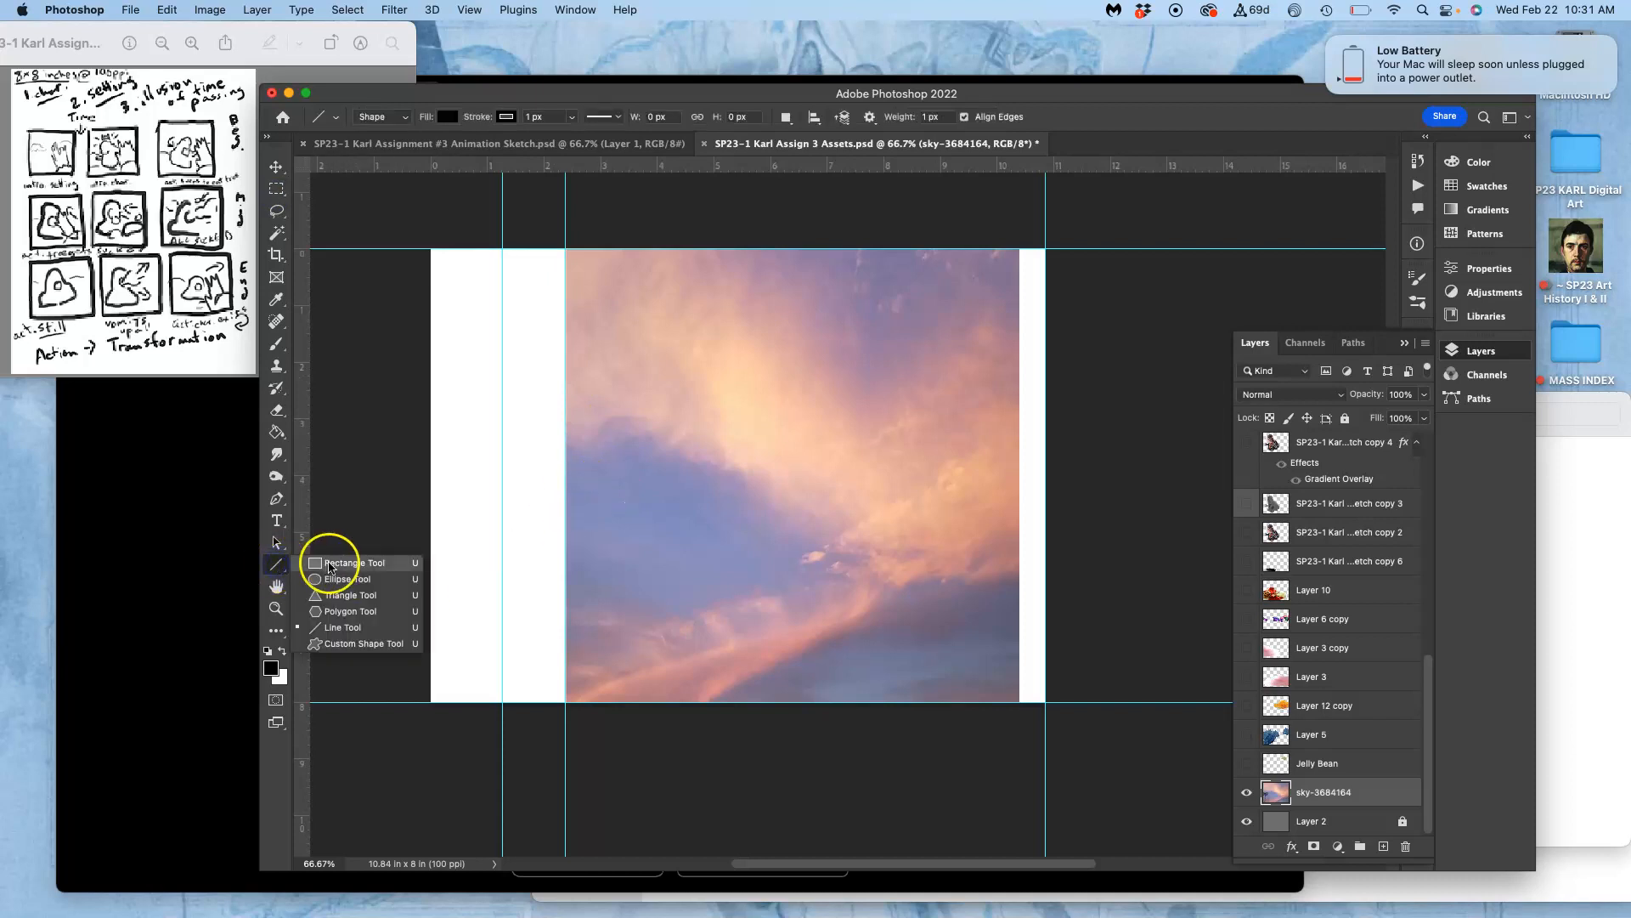
left_click(329, 564)
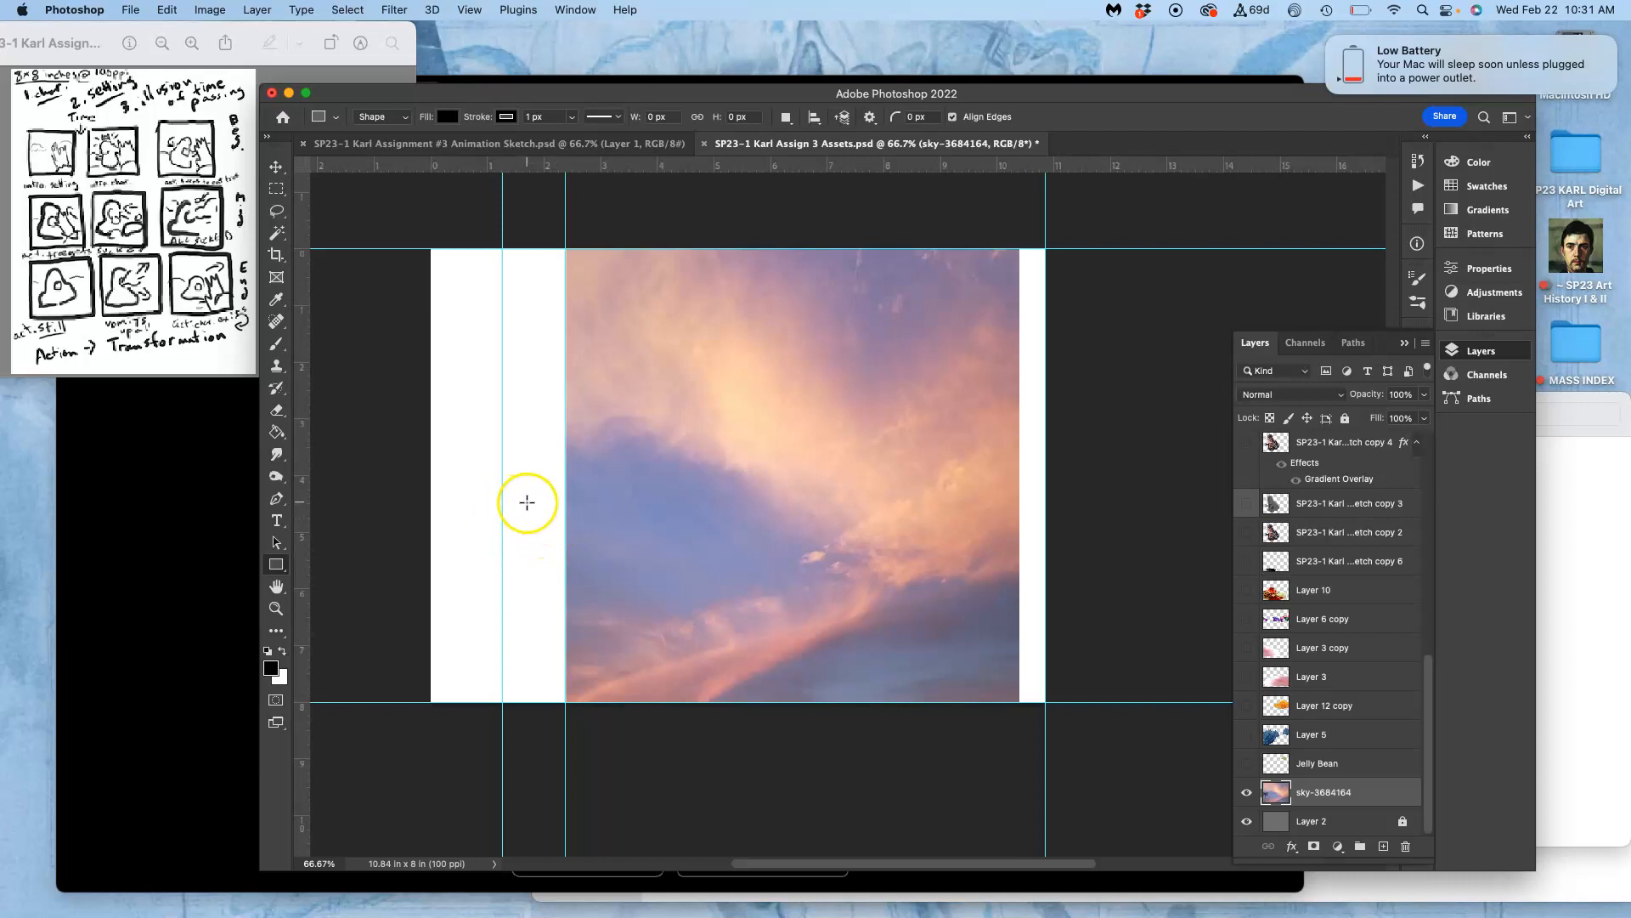
left_click_drag(529, 506, 1042, 702)
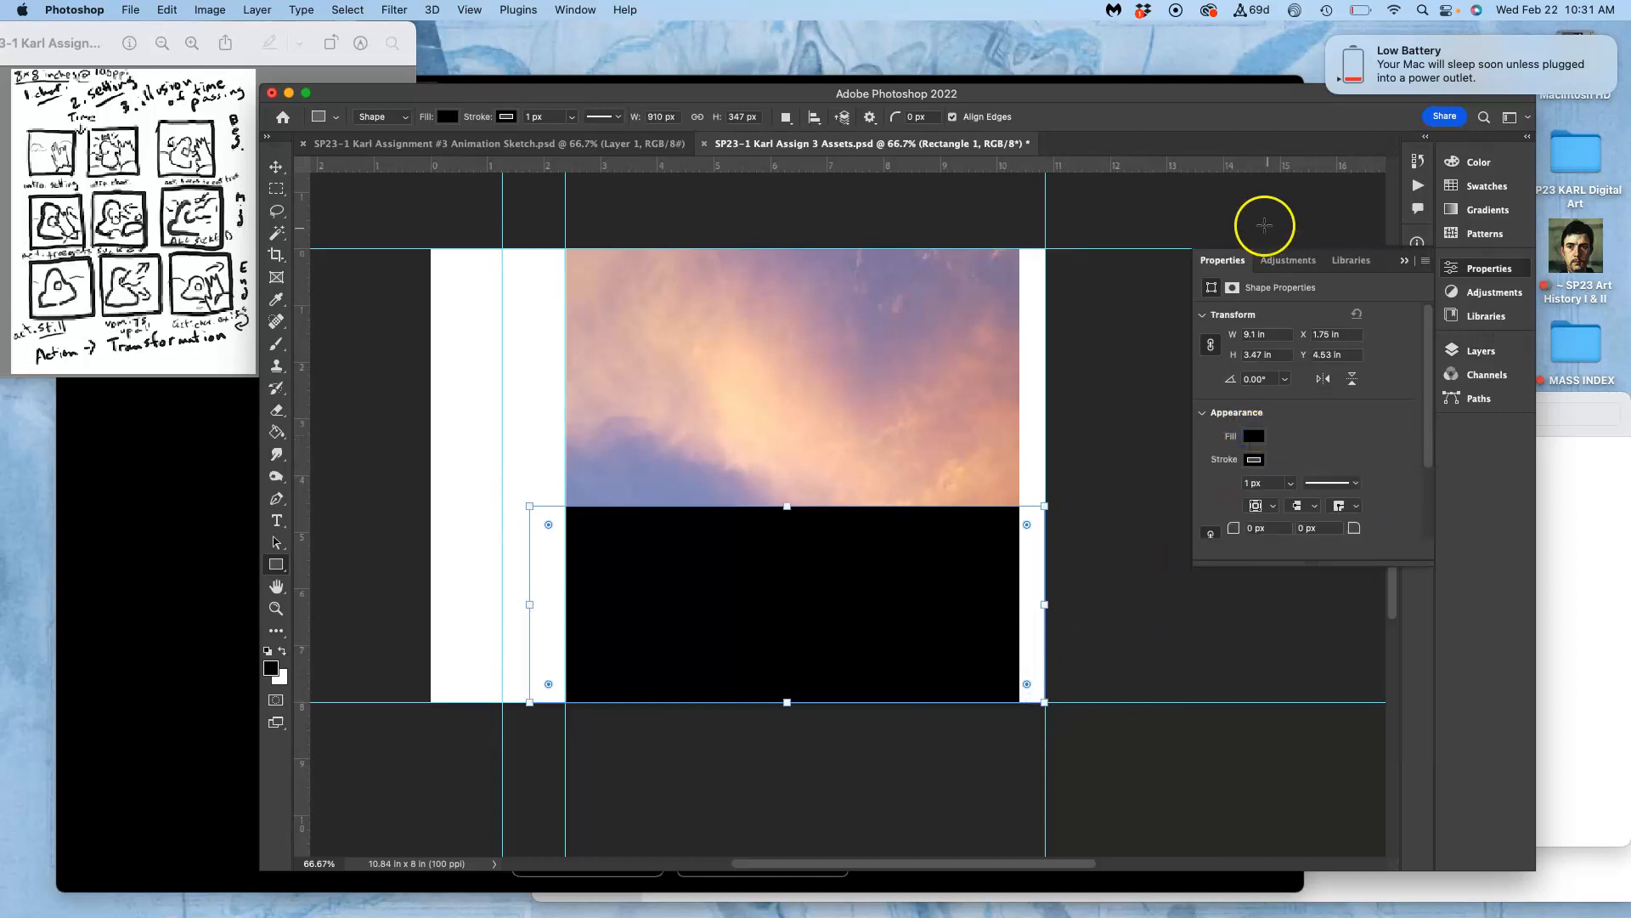
Step: Set the rectangle's fill to a solid light peach pink
left_click(1254, 435)
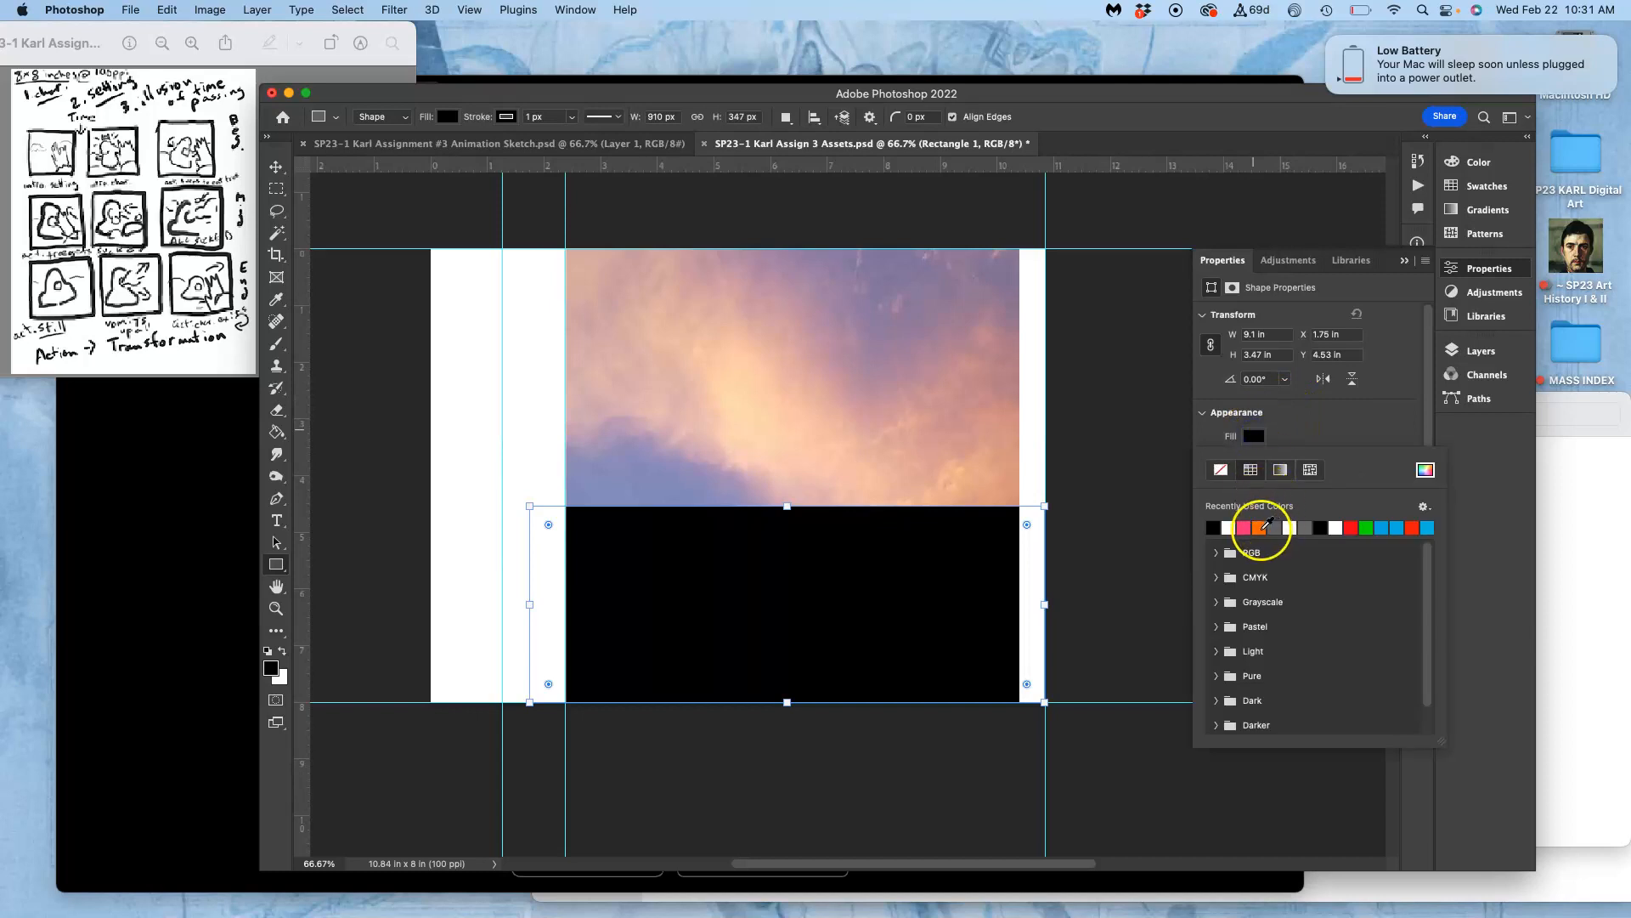
left_click(1425, 469)
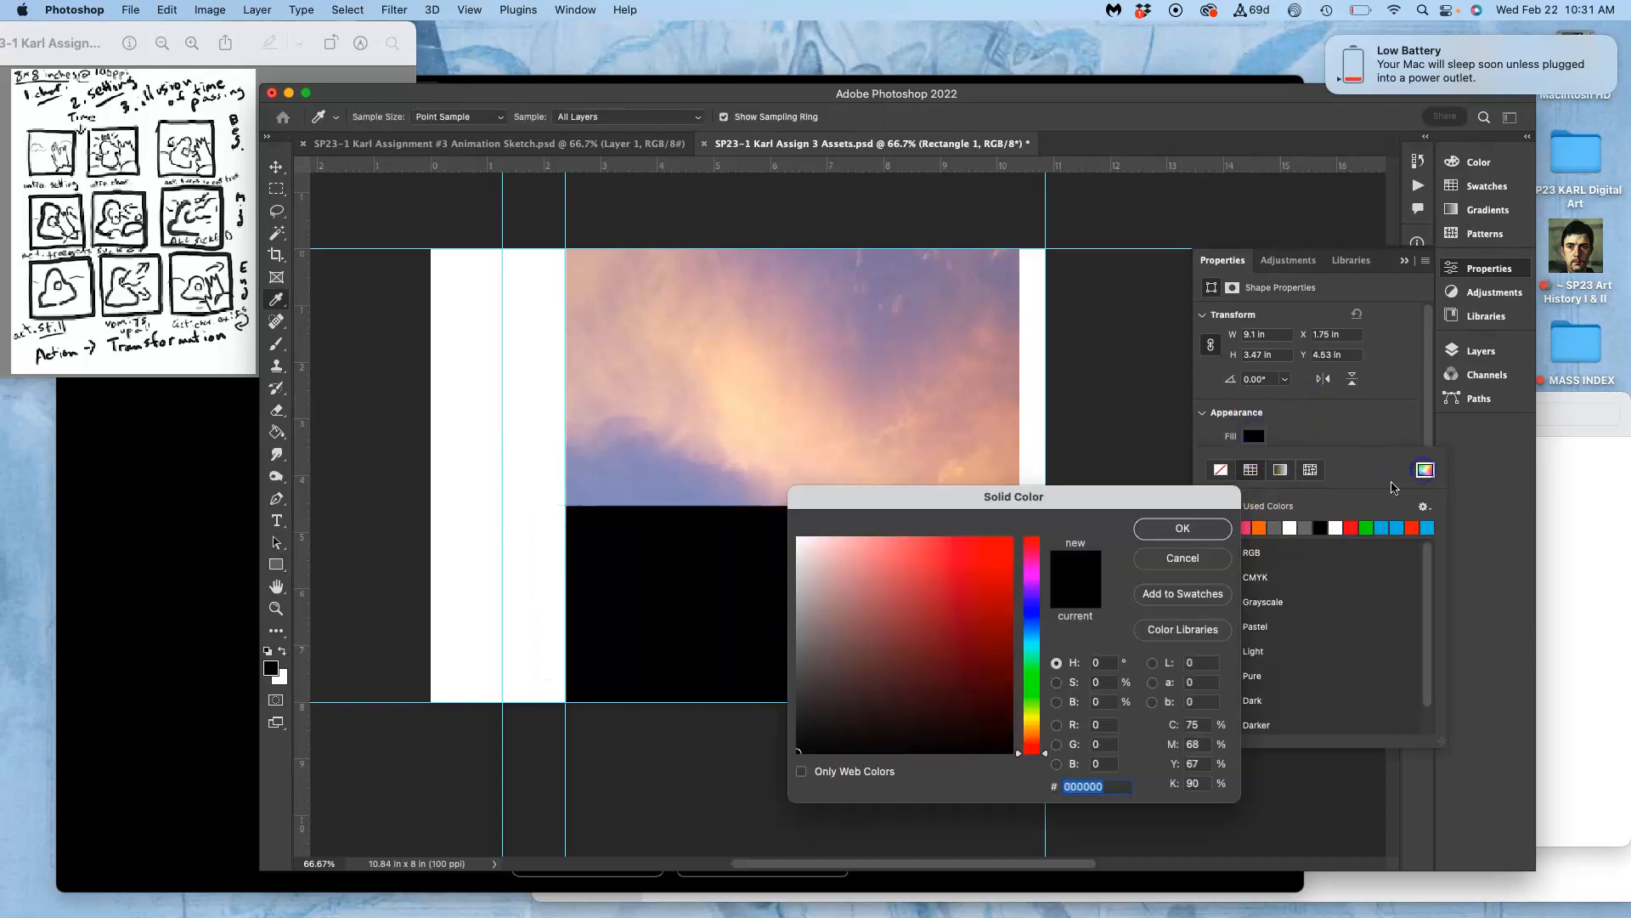
left_click_drag(951, 606, 942, 612)
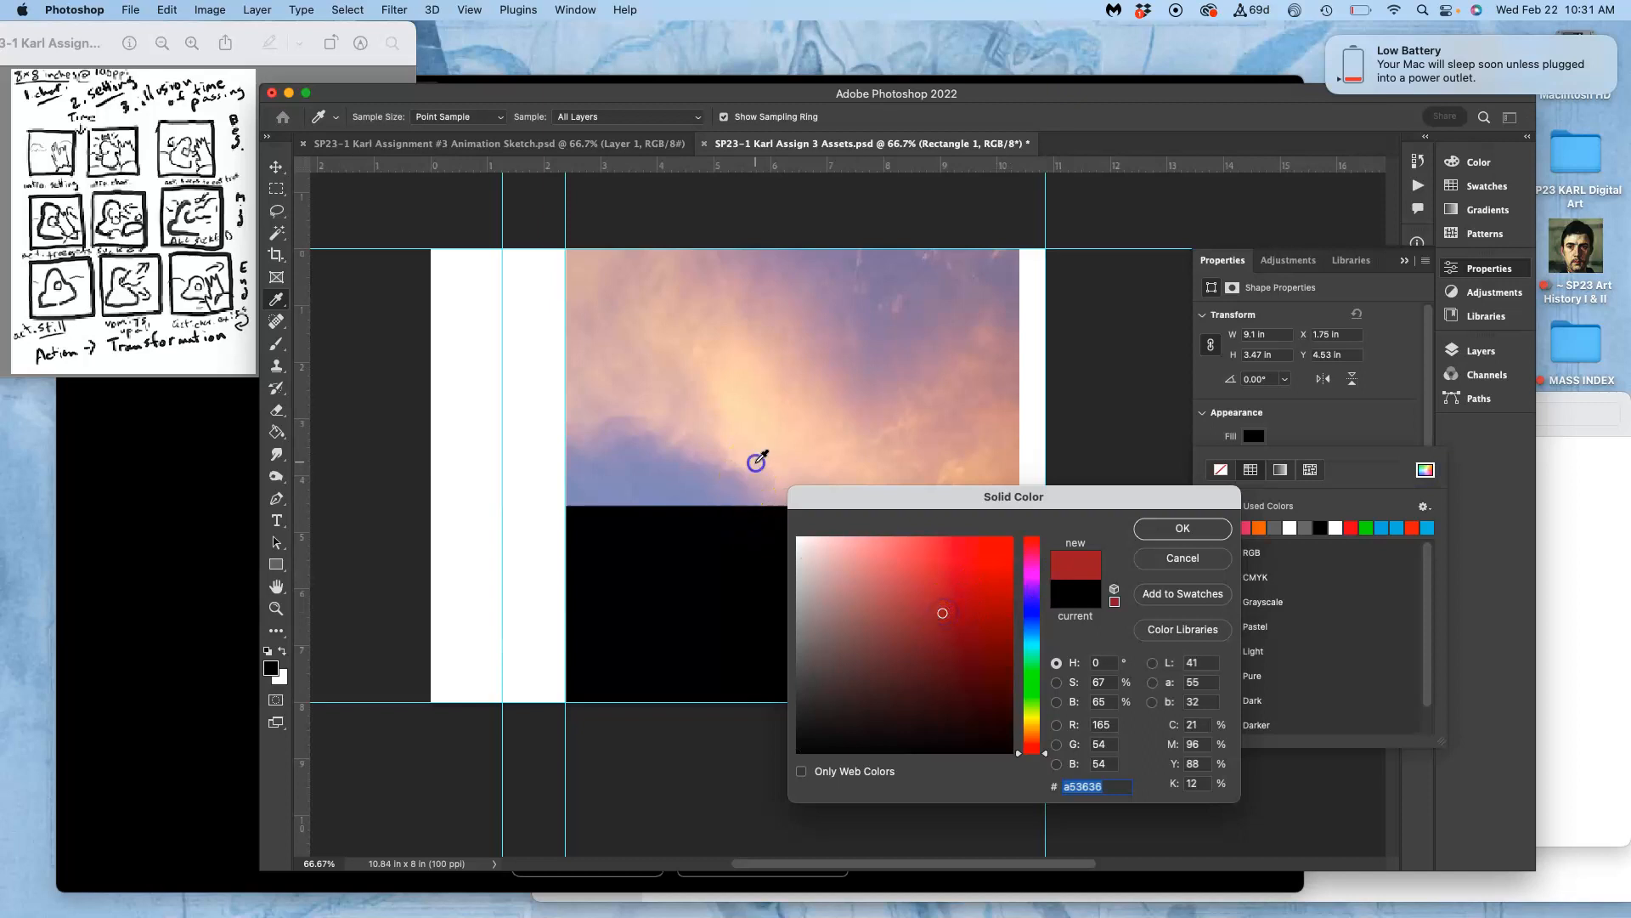
left_click(835, 548)
left_click(1166, 531)
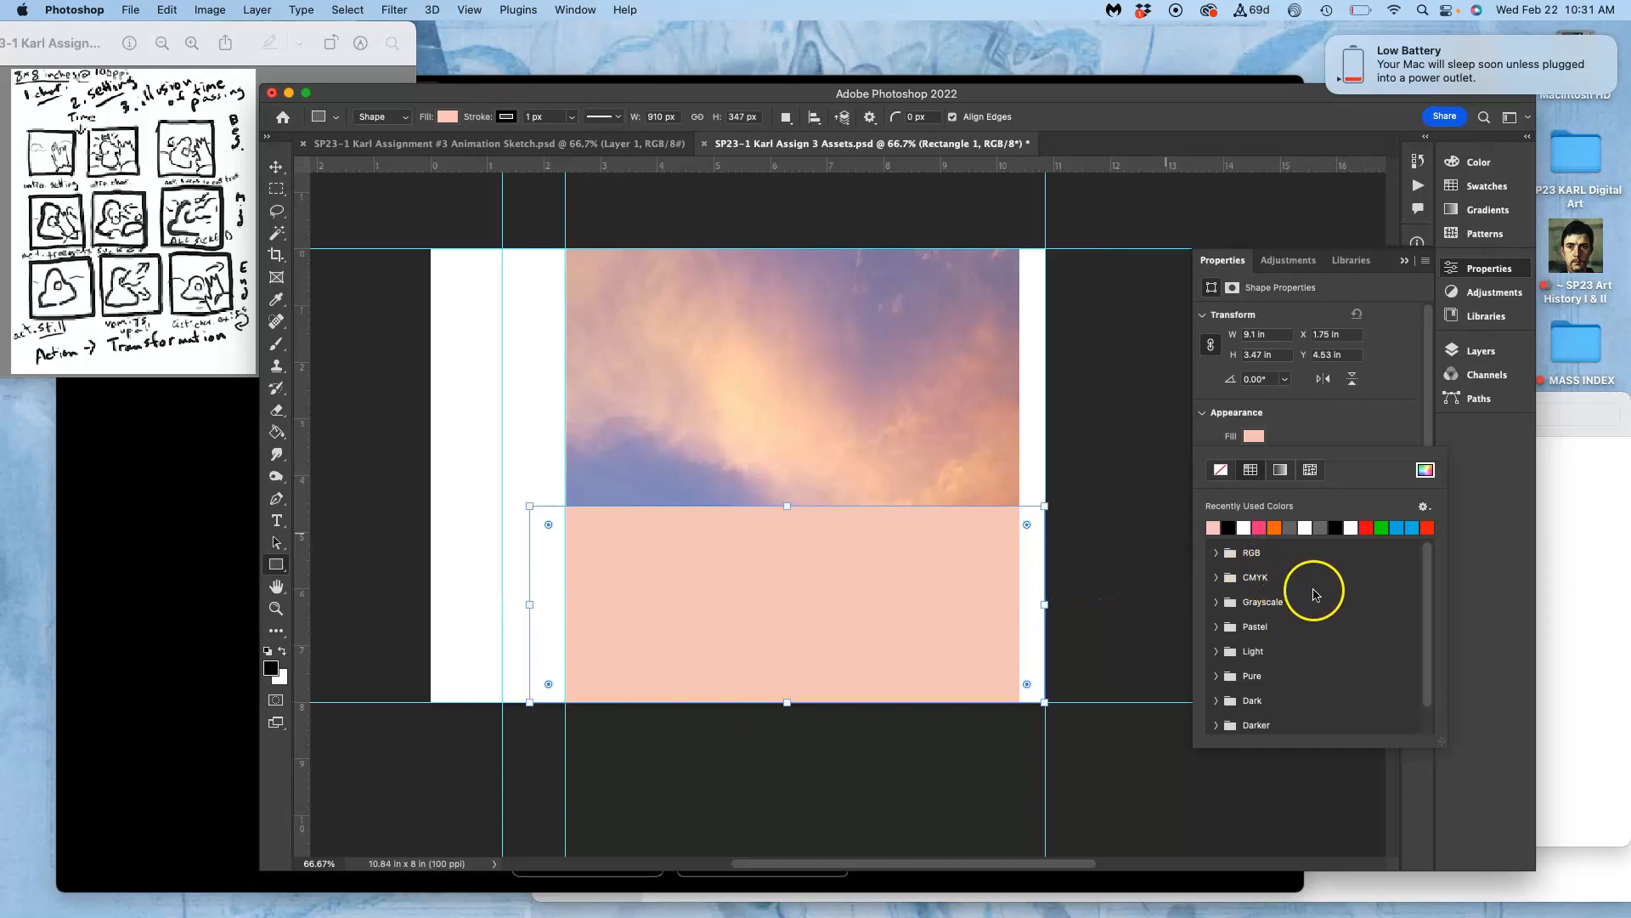
Step: Replace the ground rectangle's solid fill with the light peach-to-orange gradient preset Orange_01
left_click(1280, 470)
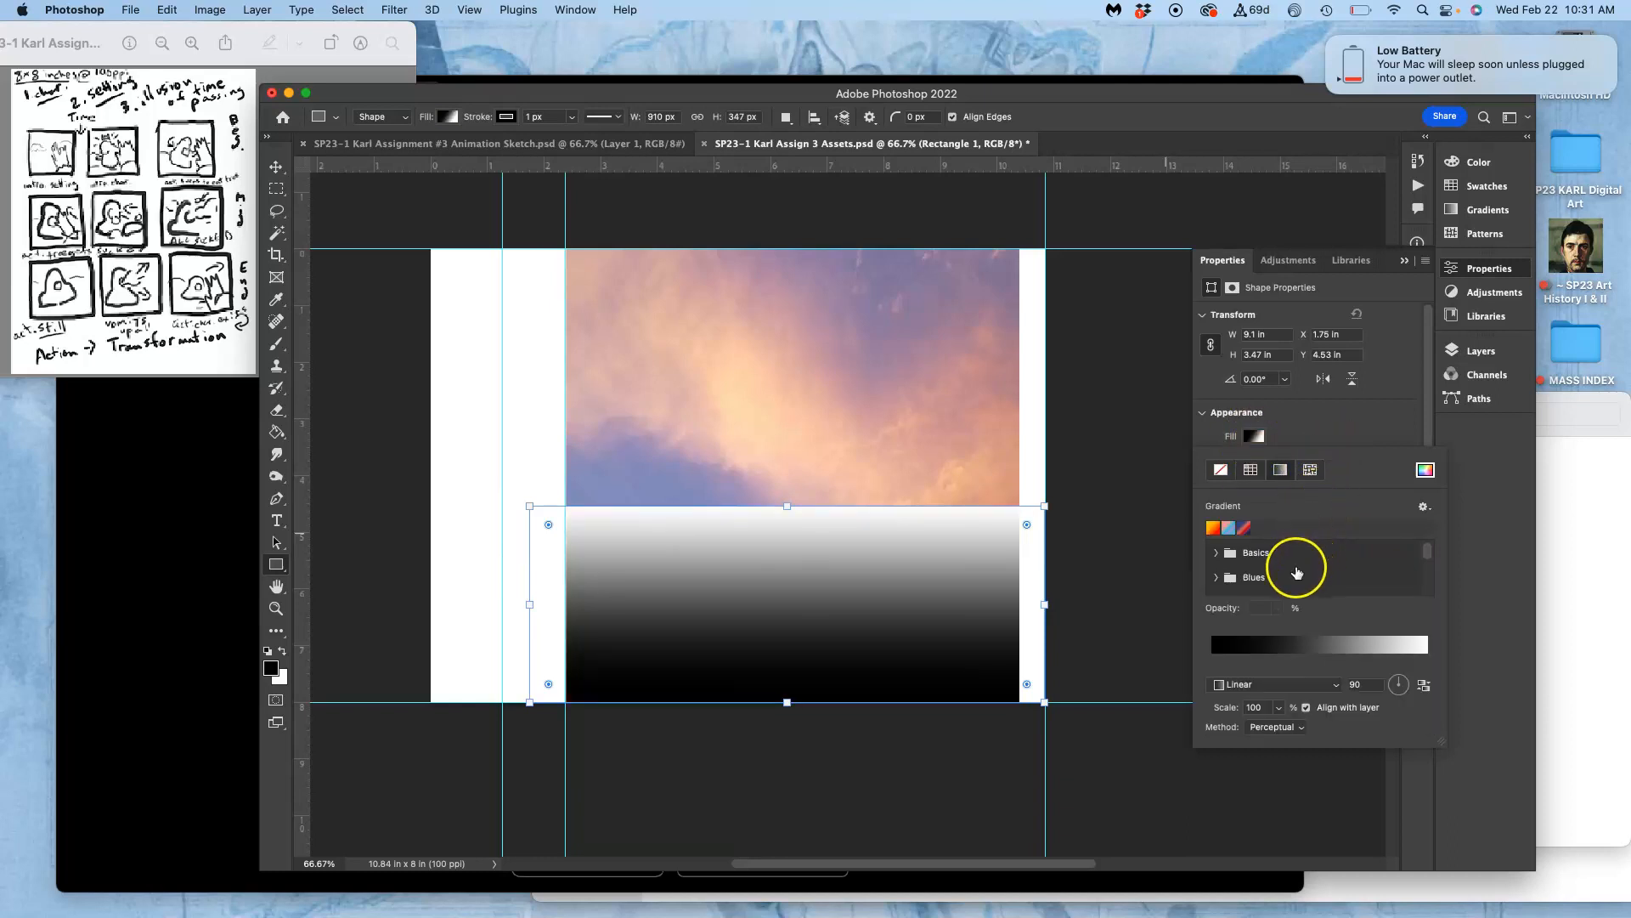
scroll(1297, 571, "down", 1)
scroll(1297, 572, "down", 3)
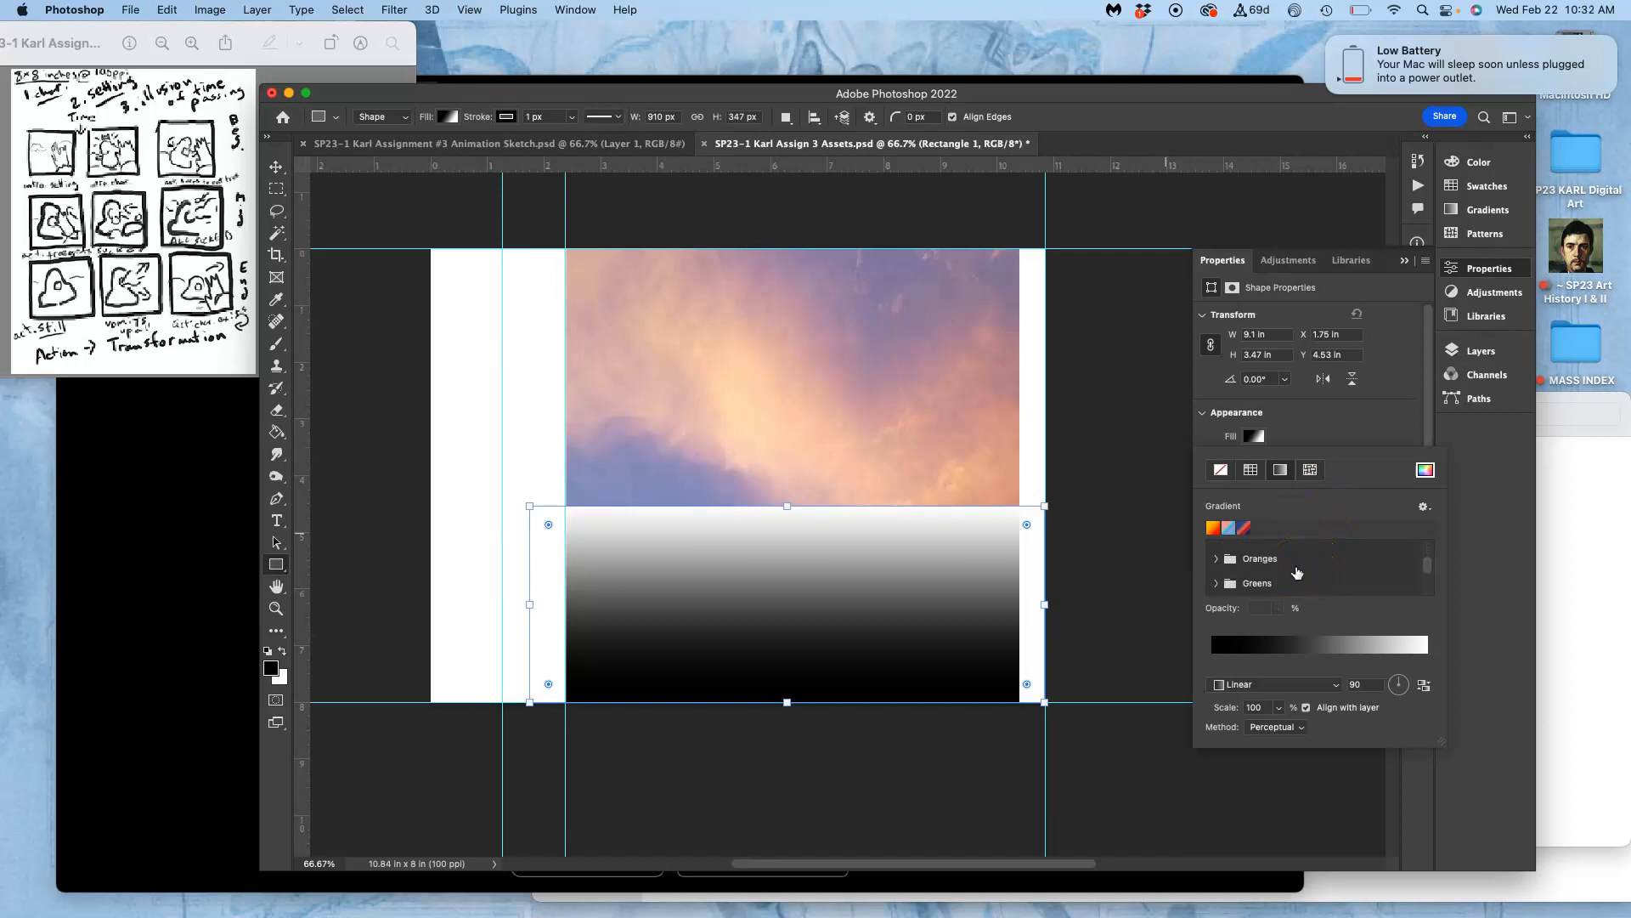
left_click(1216, 559)
scroll(1269, 578, "down", 1)
scroll(1269, 579, "down", 1)
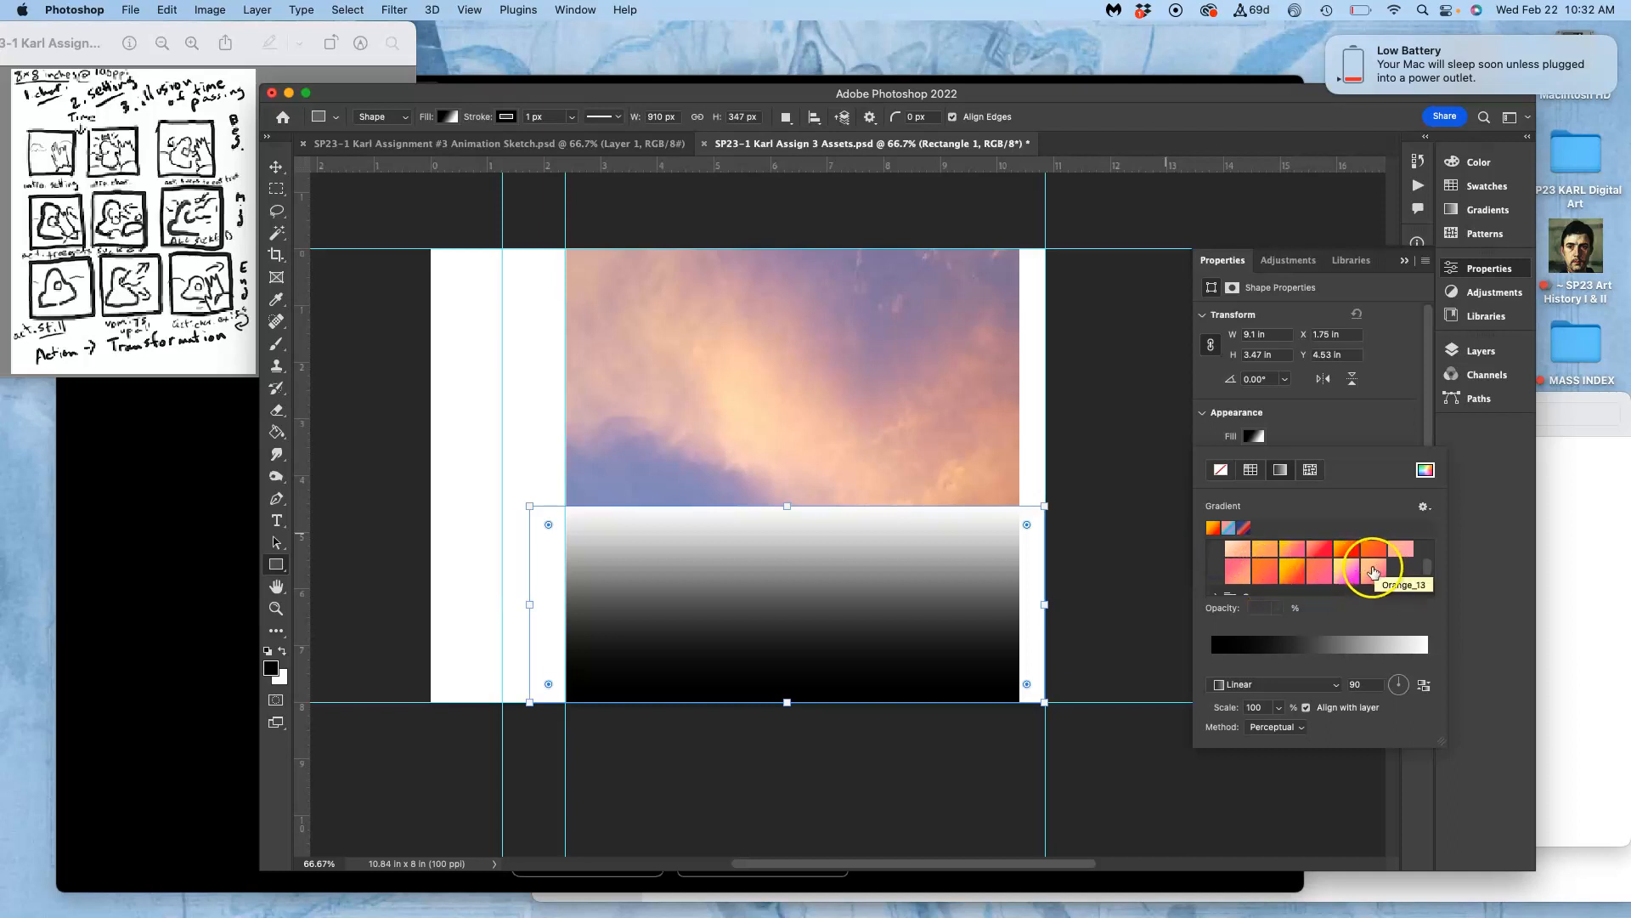
scroll(1335, 581, "up", 1)
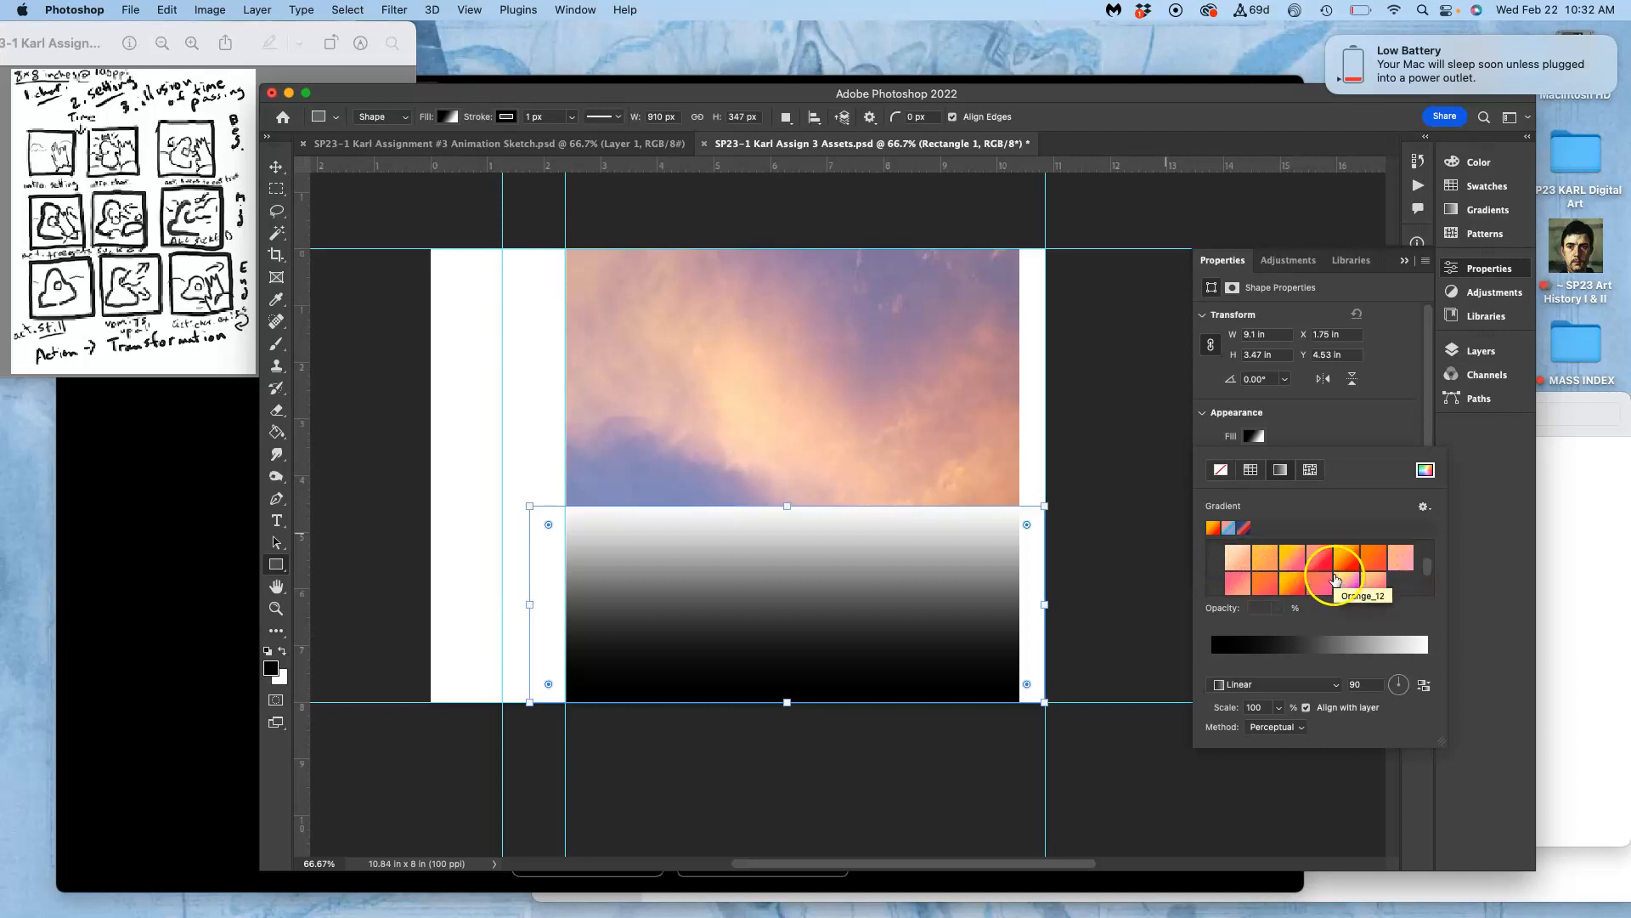
left_click(1237, 561)
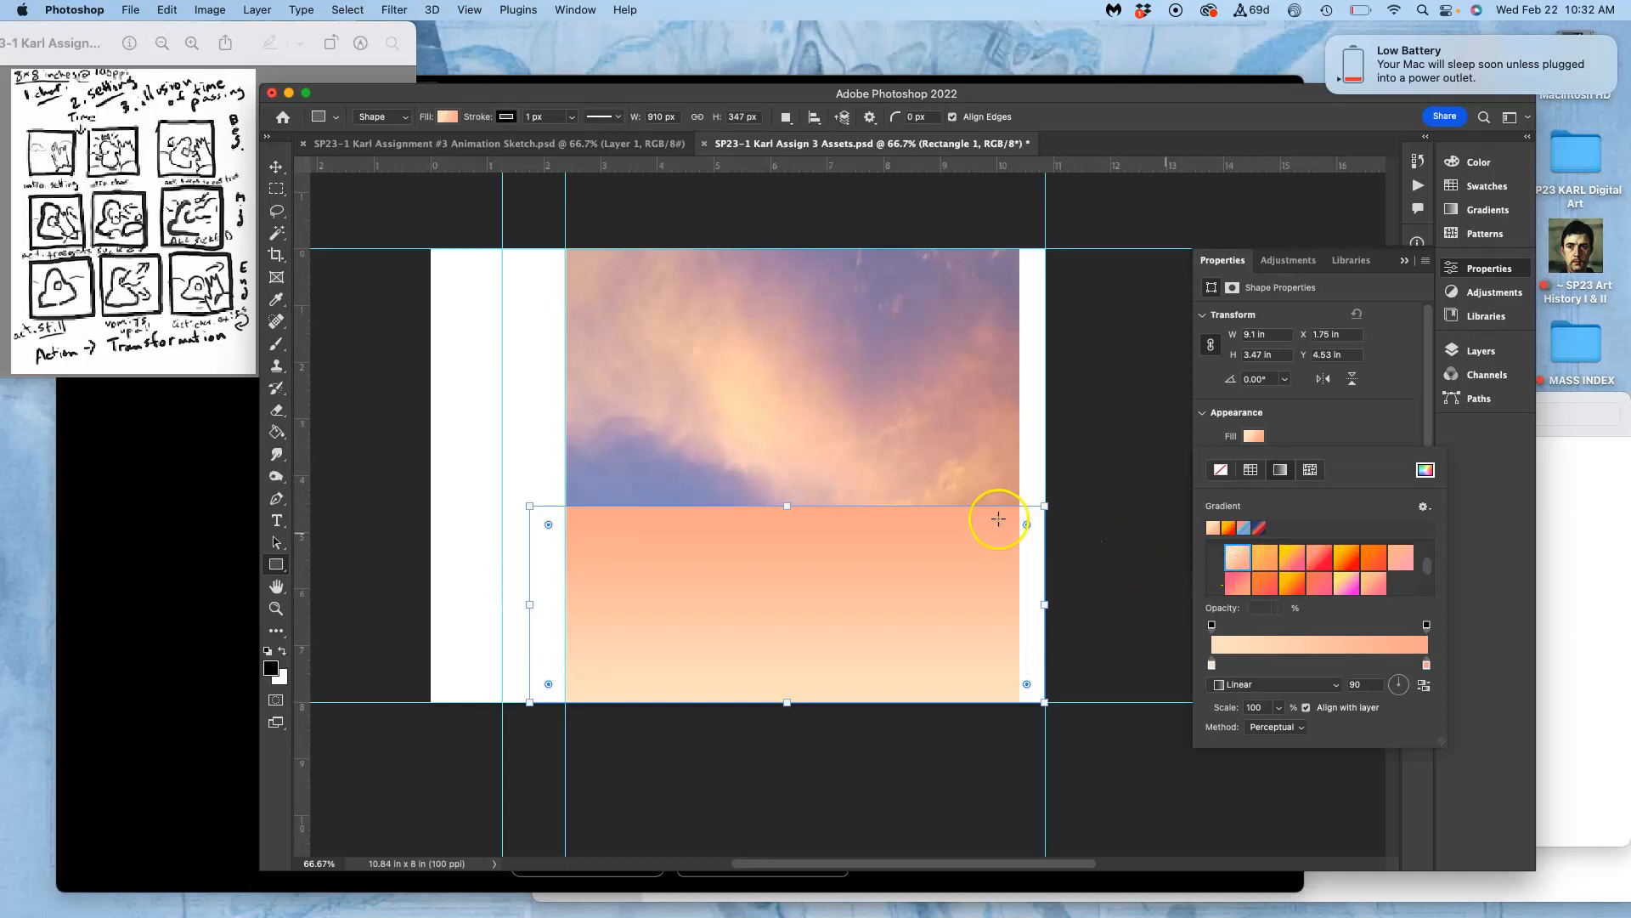
Step: Set the ground gradient's angle to 100° and its scale to 166%
scroll(999, 518, "down", 3)
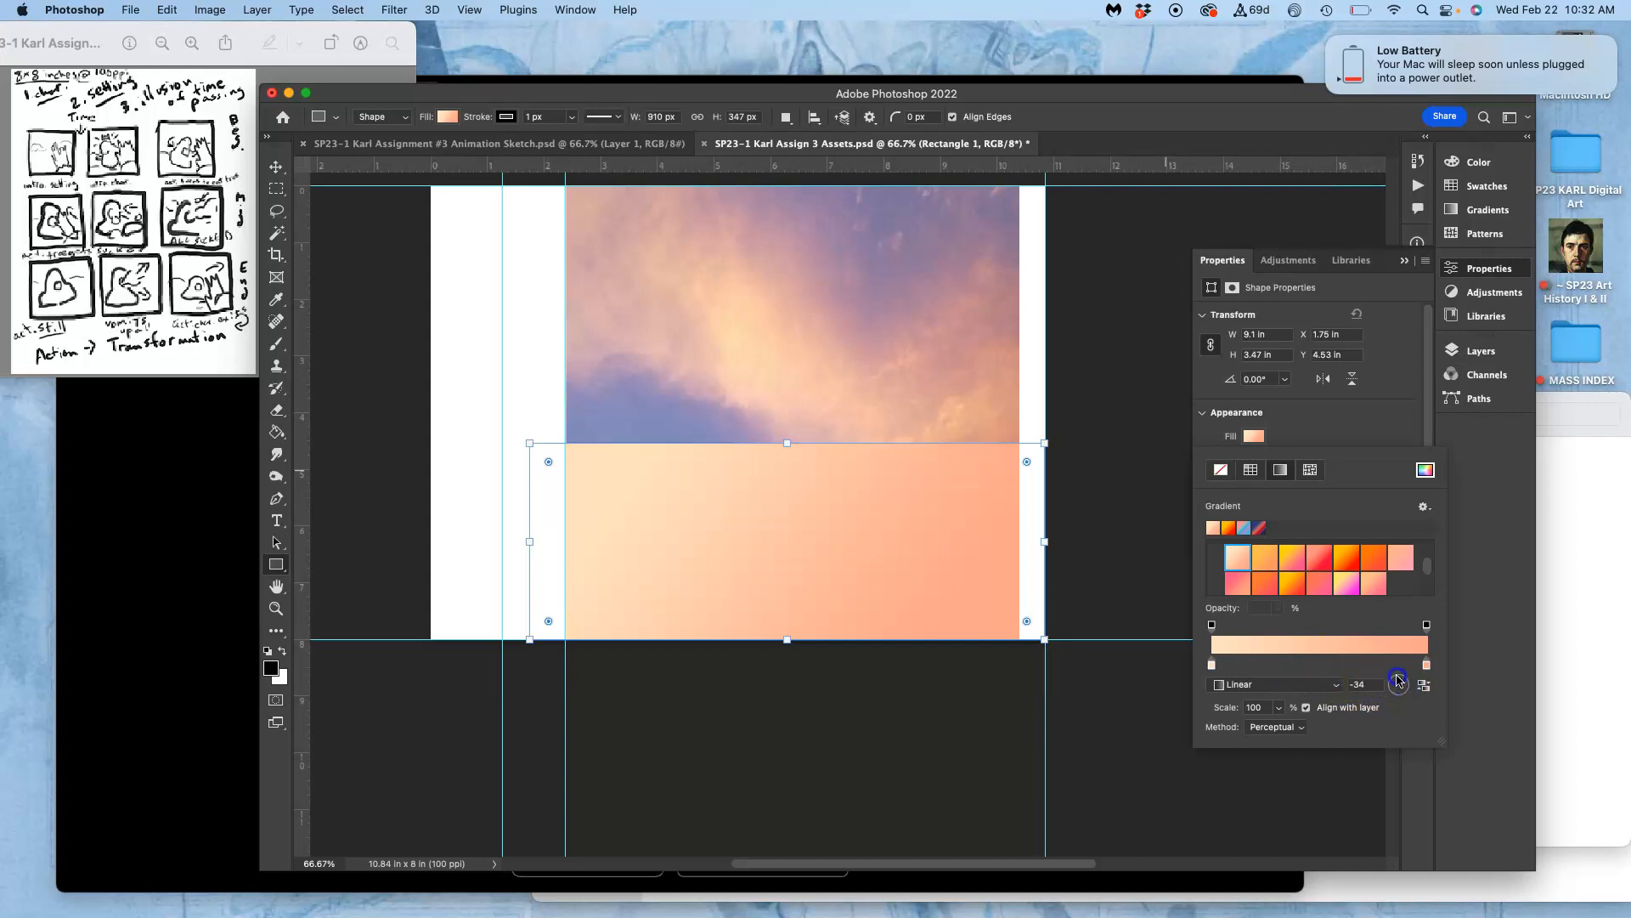
left_click(1399, 680)
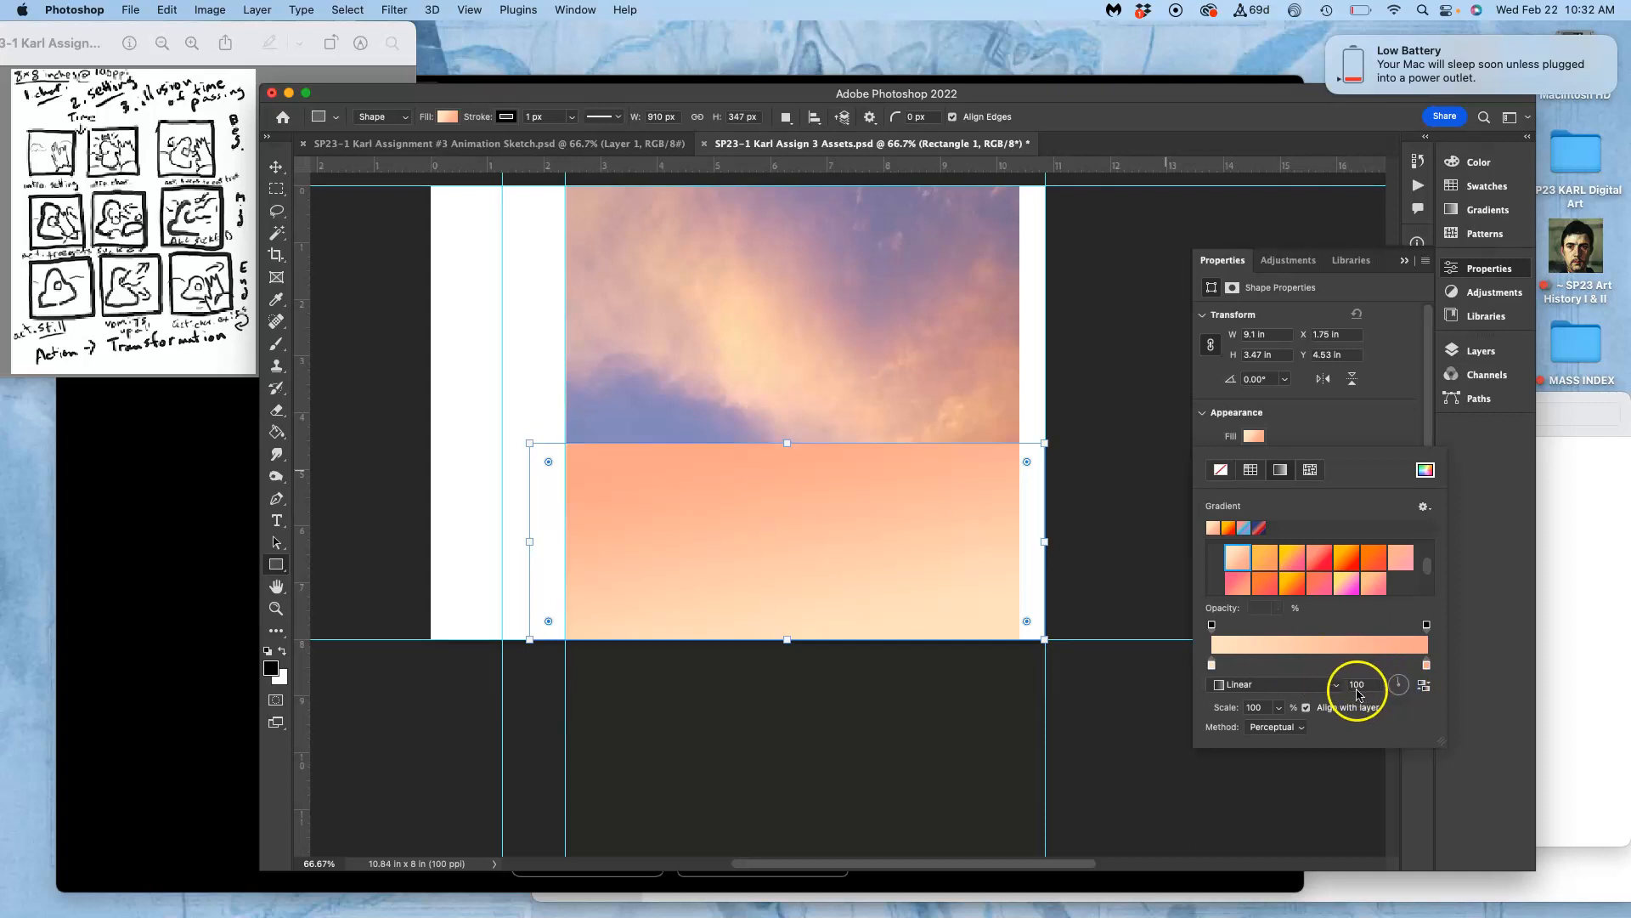
left_click(1278, 713)
left_click_drag(1307, 736, 1319, 736)
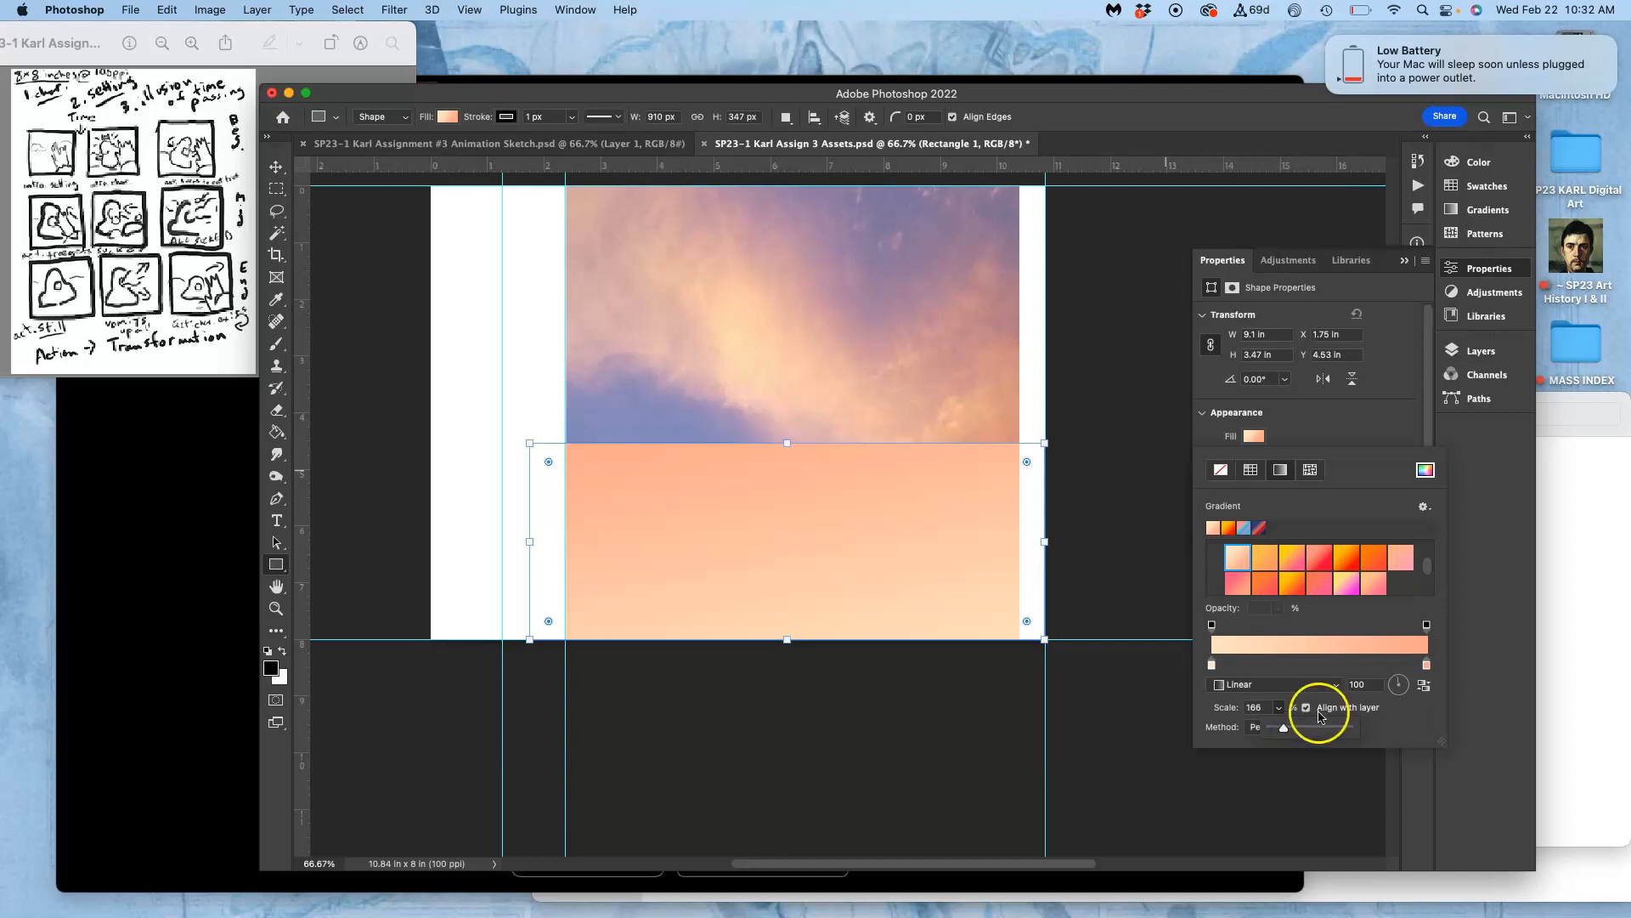
Step: Add a dusty pink colour stop (#c69696) at 60% location to the rectangle's gradient
left_click(1328, 653)
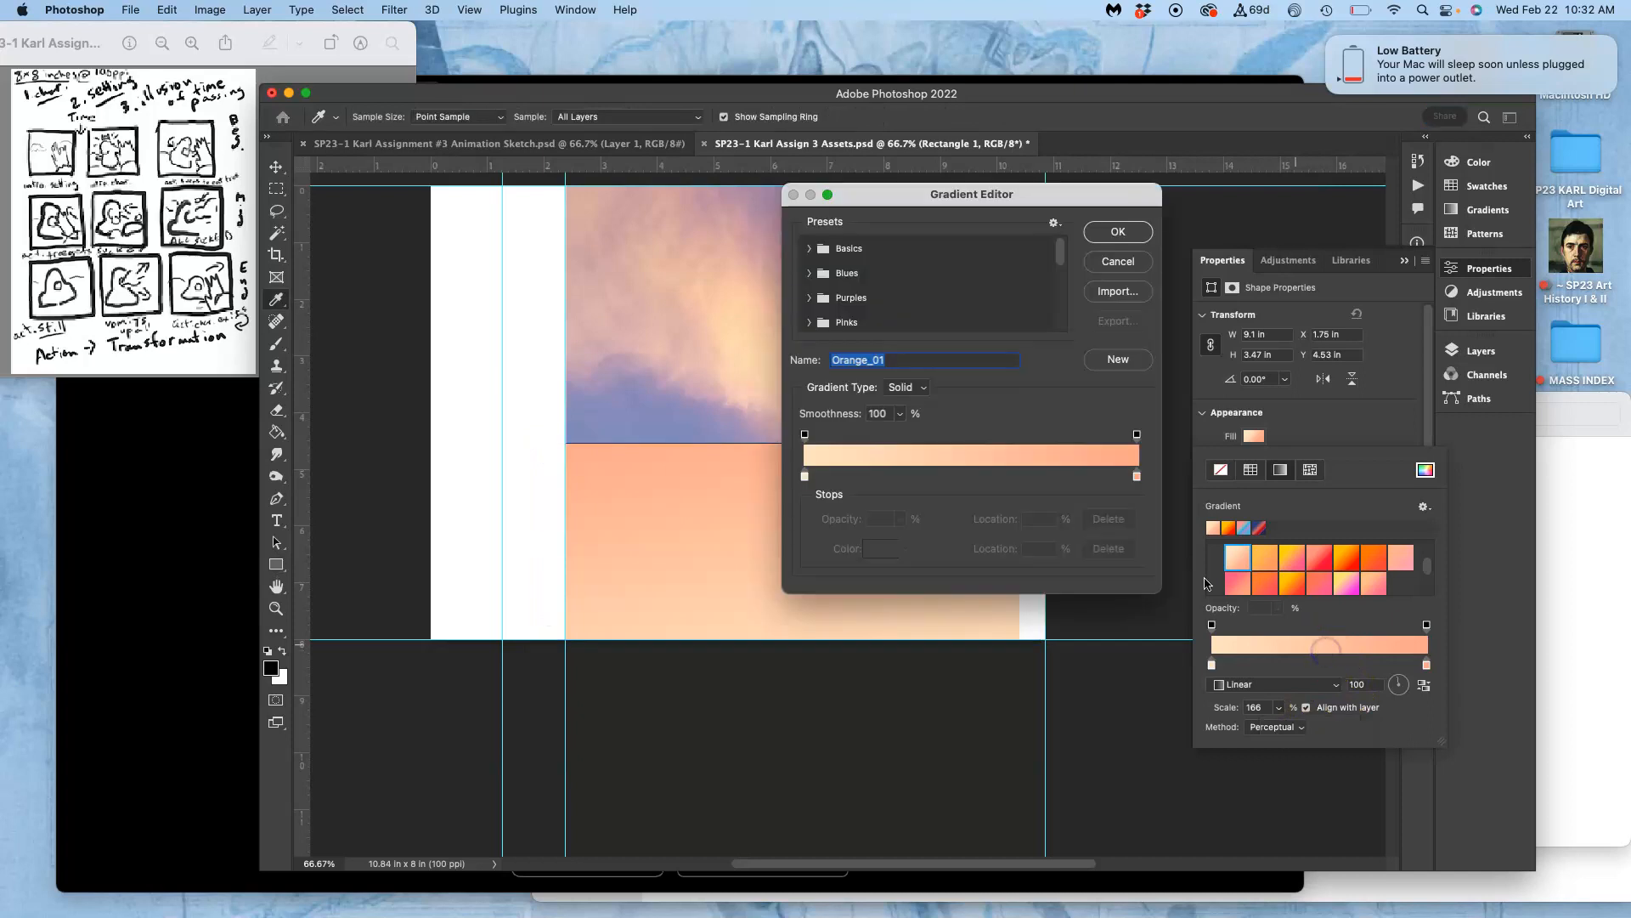
left_click(1005, 476)
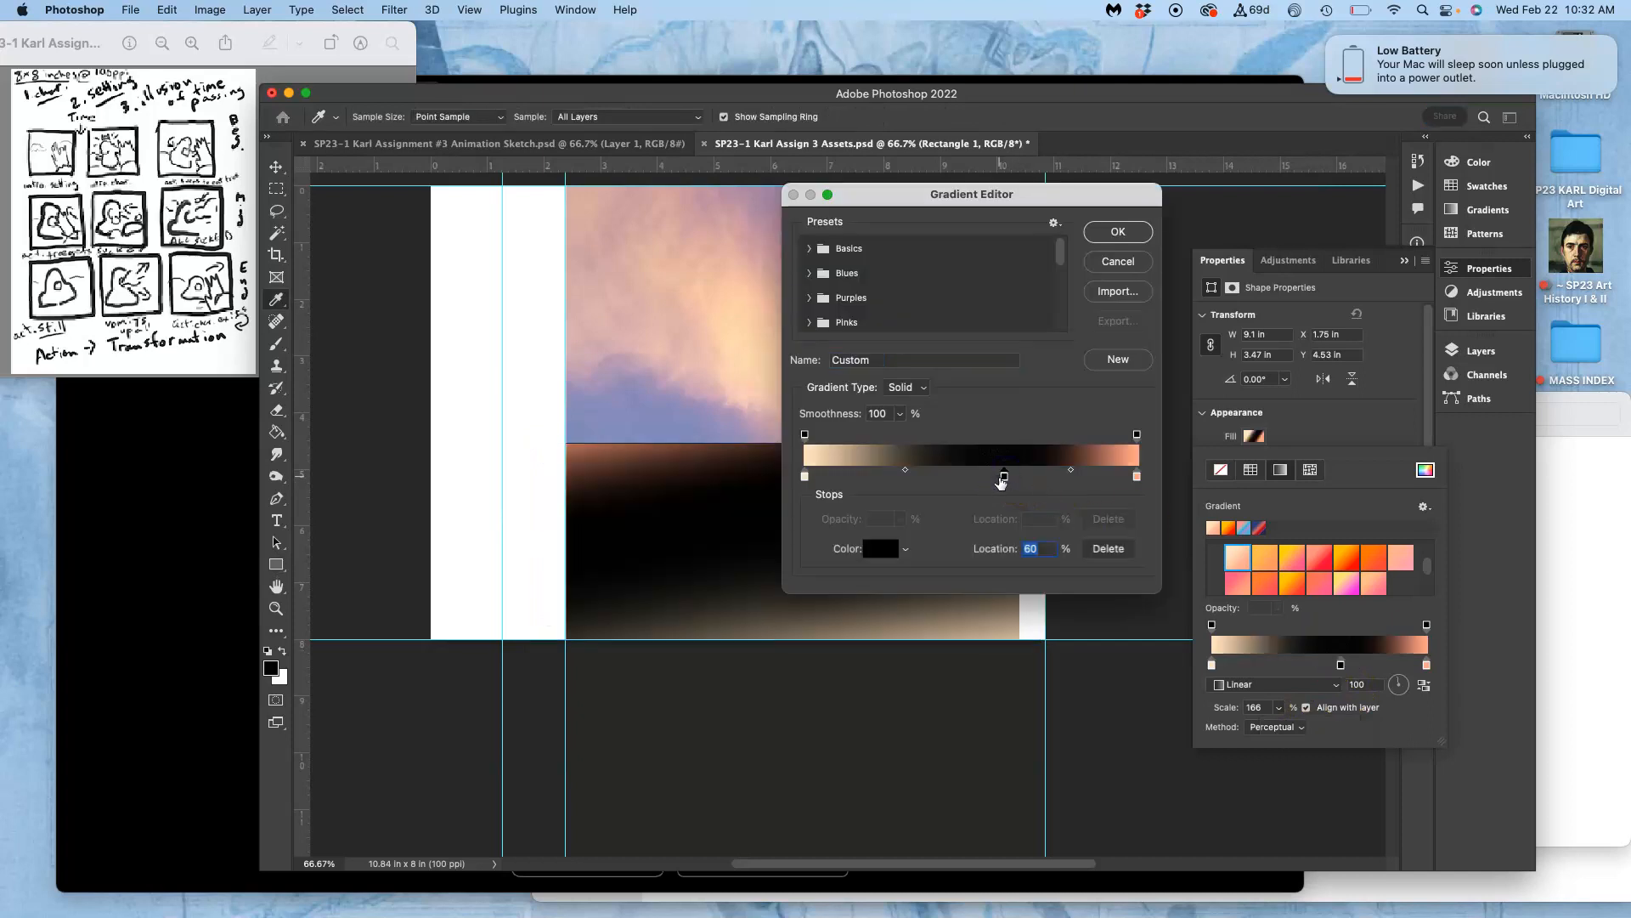
double_click(1005, 476)
mouse_move(952, 574)
left_mouse_down()
mouse_move(844, 621)
mouse_move(852, 590)
left_mouse_up()
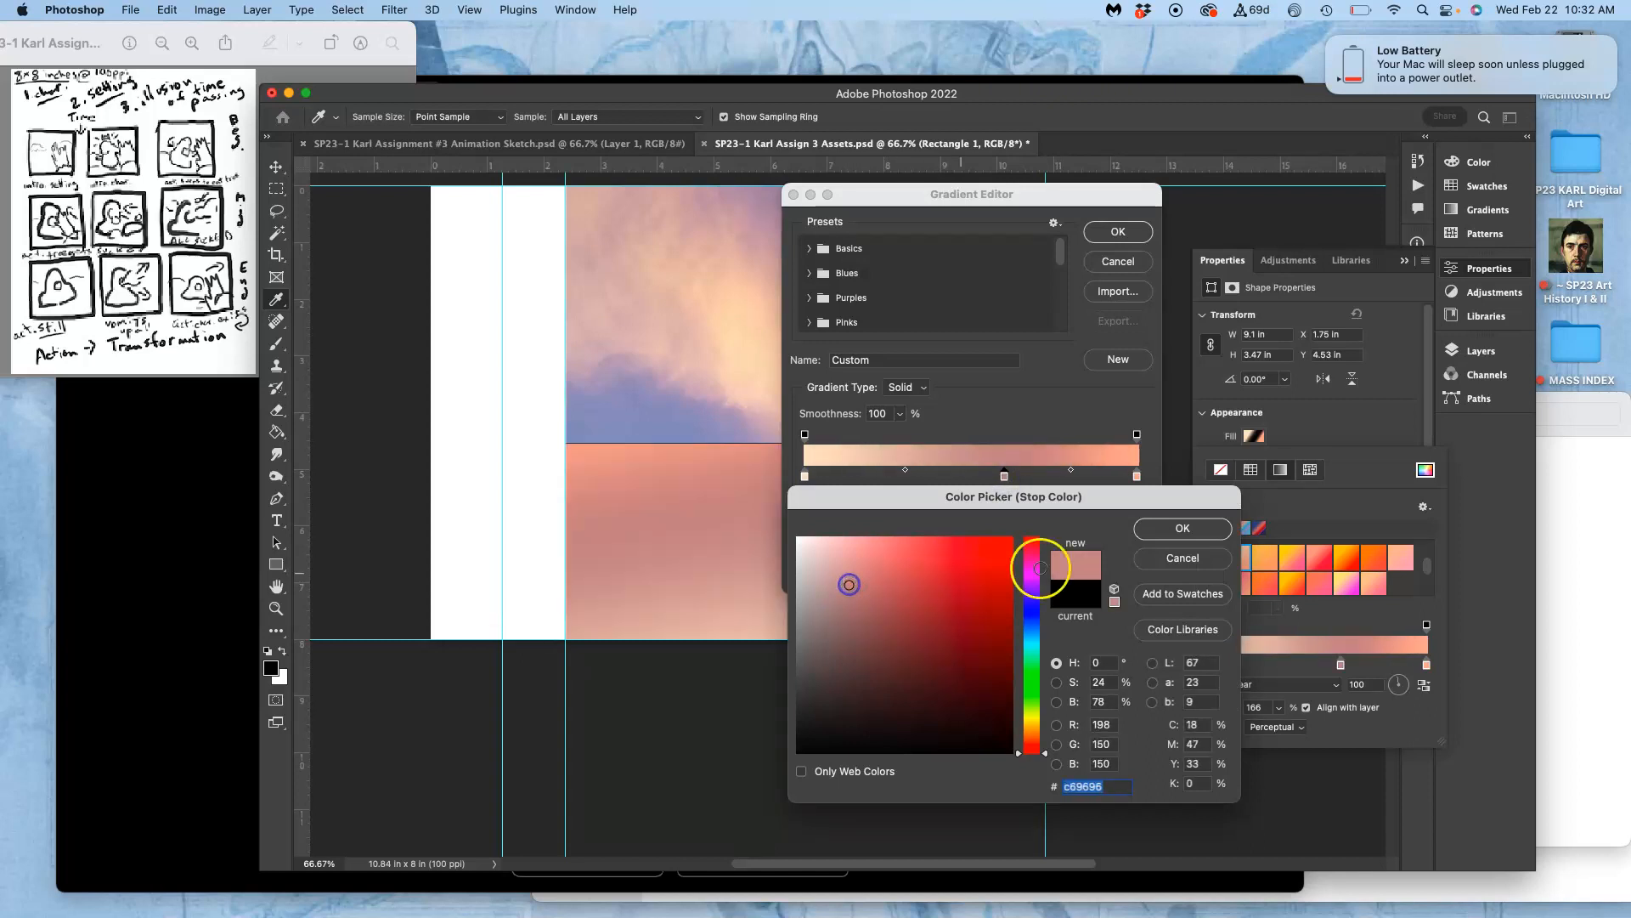
left_click(1166, 530)
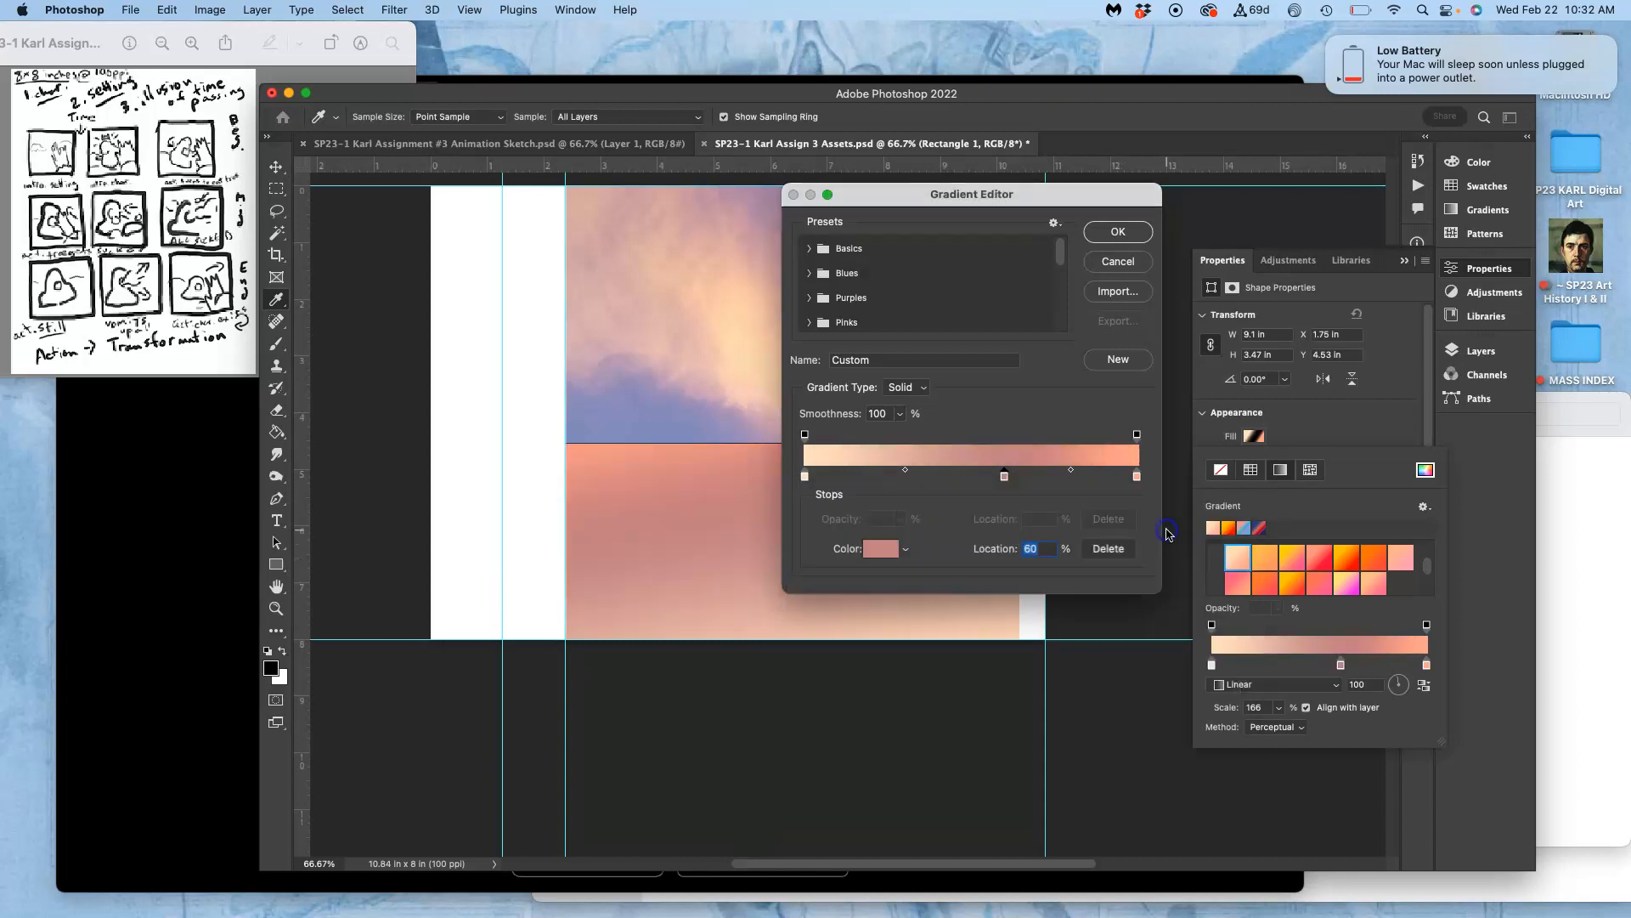
left_click(1137, 232)
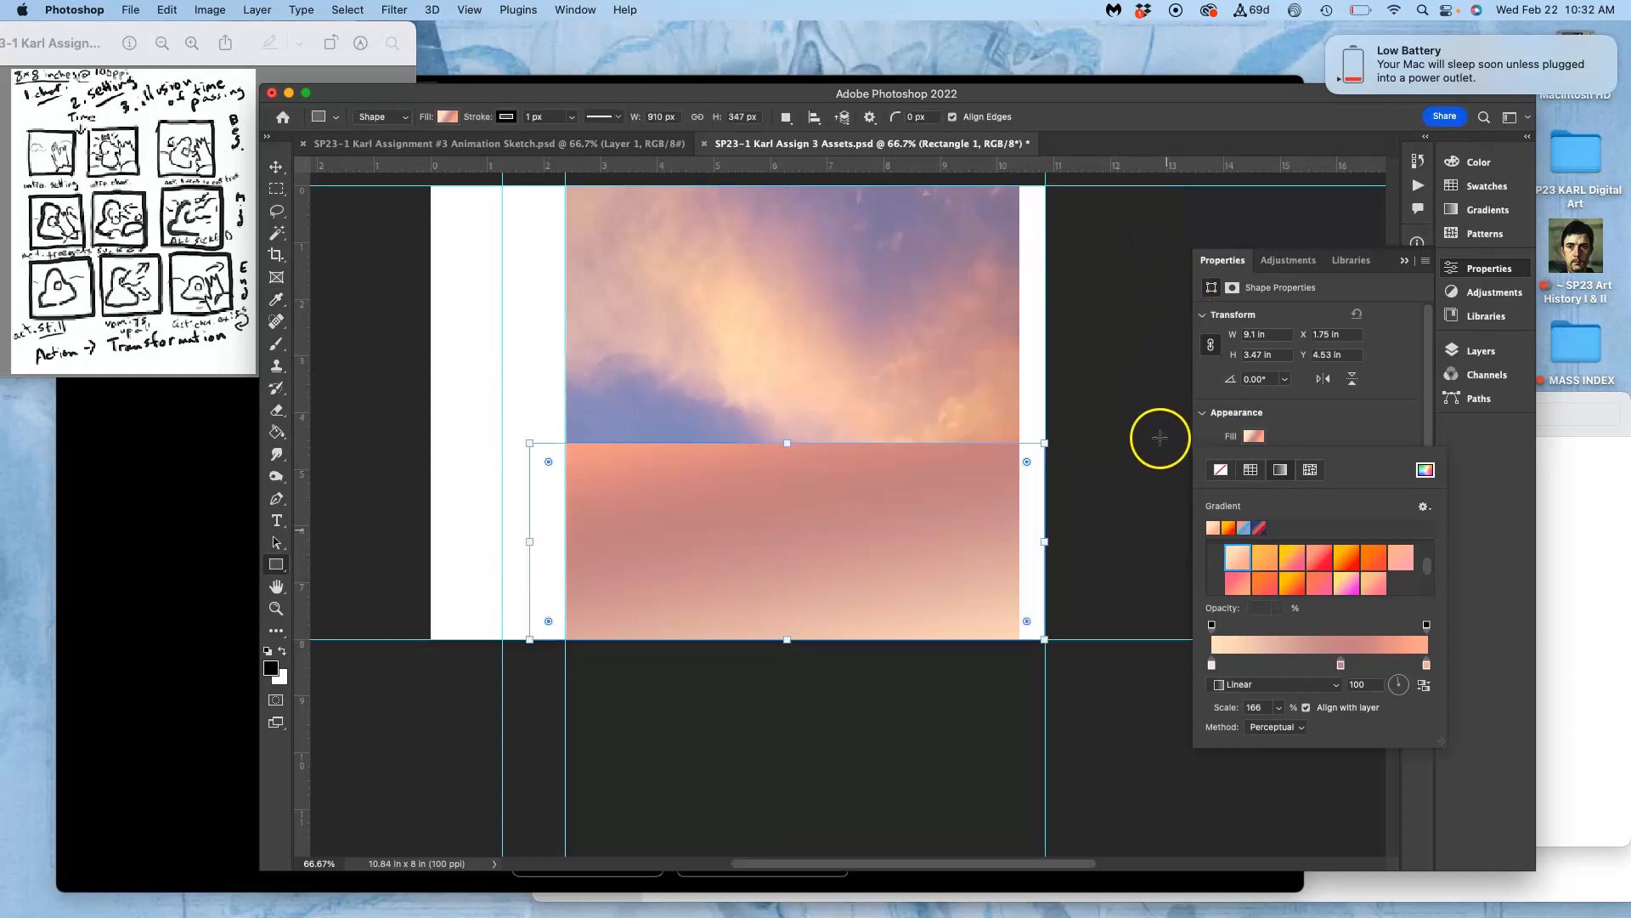
Step: Set the ground gradient's angle to 91° and reverse its colours so the light peach meets the horizon
left_click(1402, 682)
left_click_drag(1401, 680, 1400, 681)
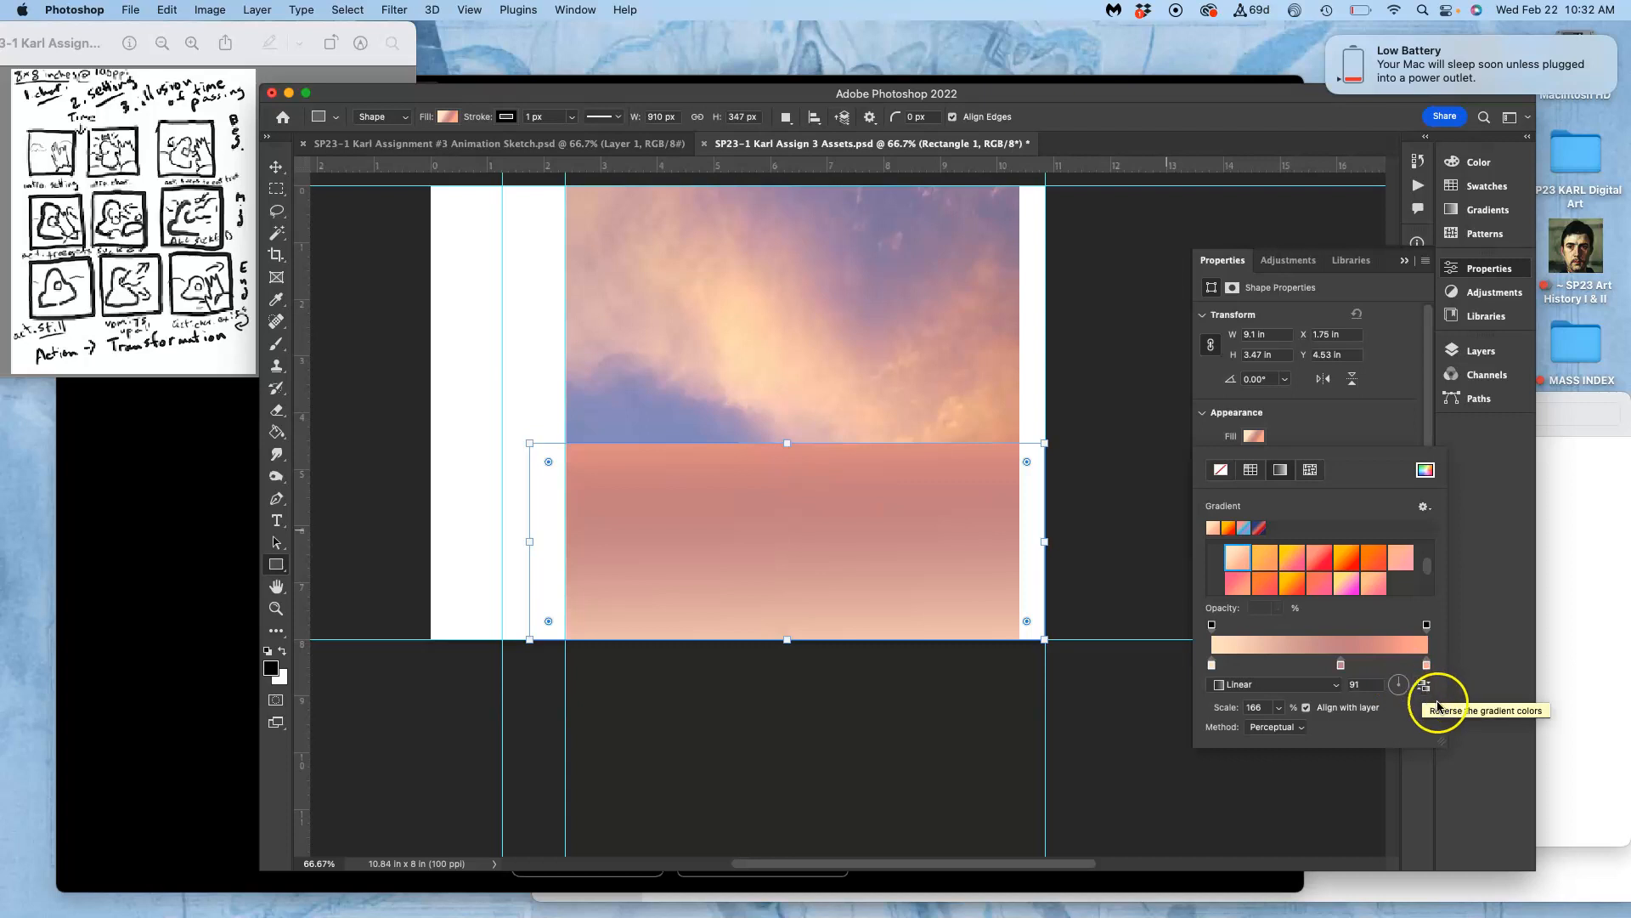
left_click(1425, 685)
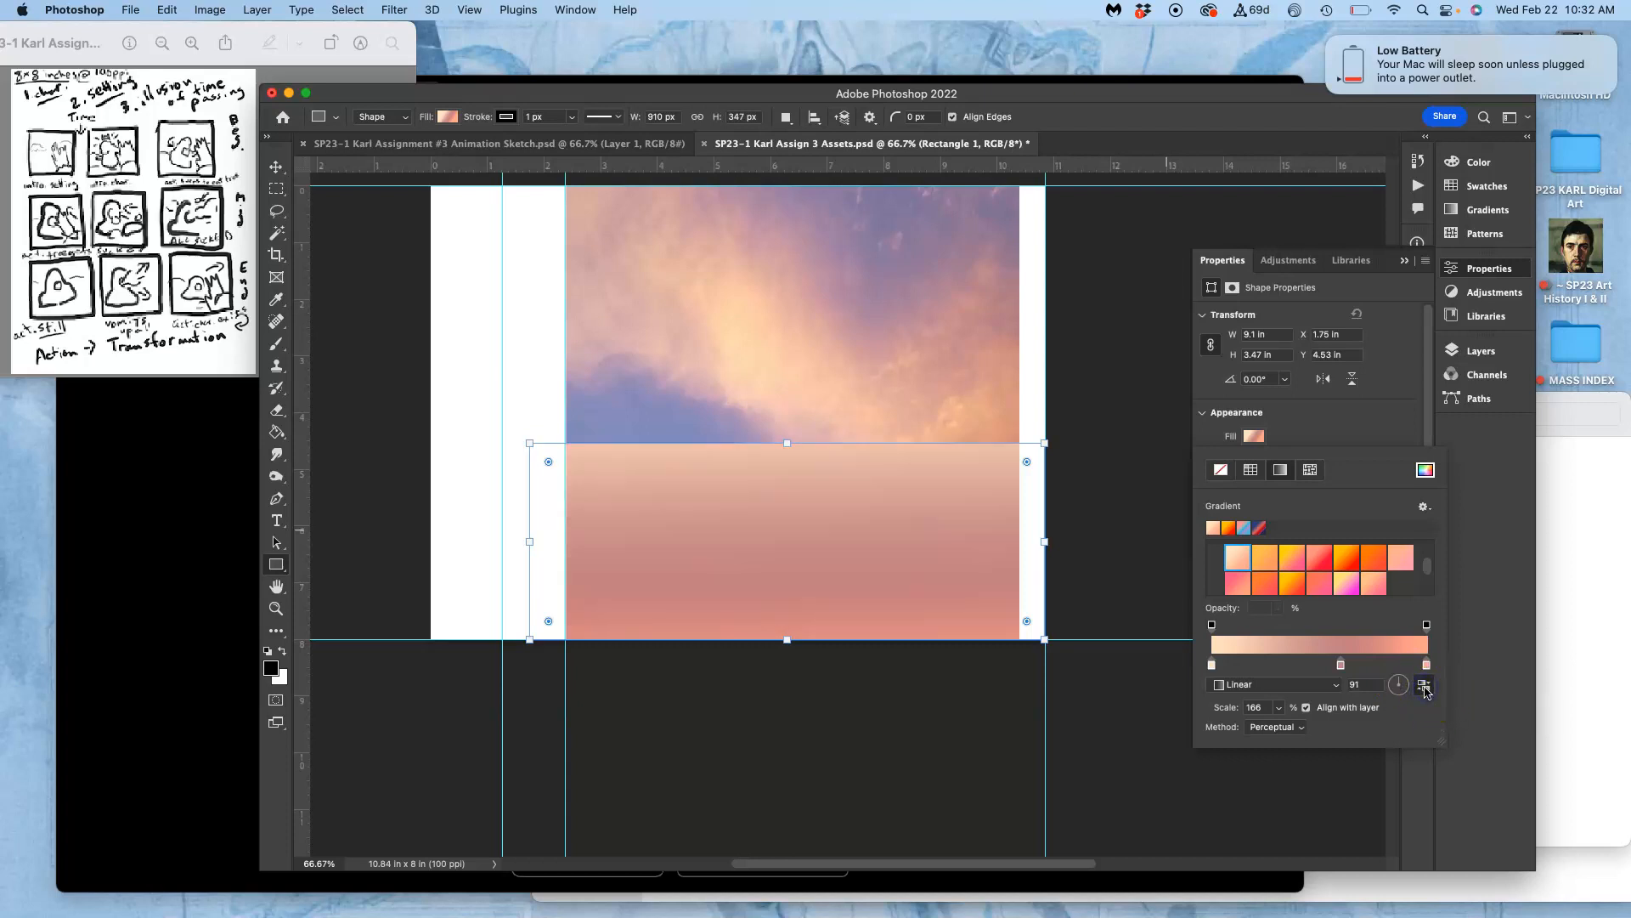
left_click(1127, 495)
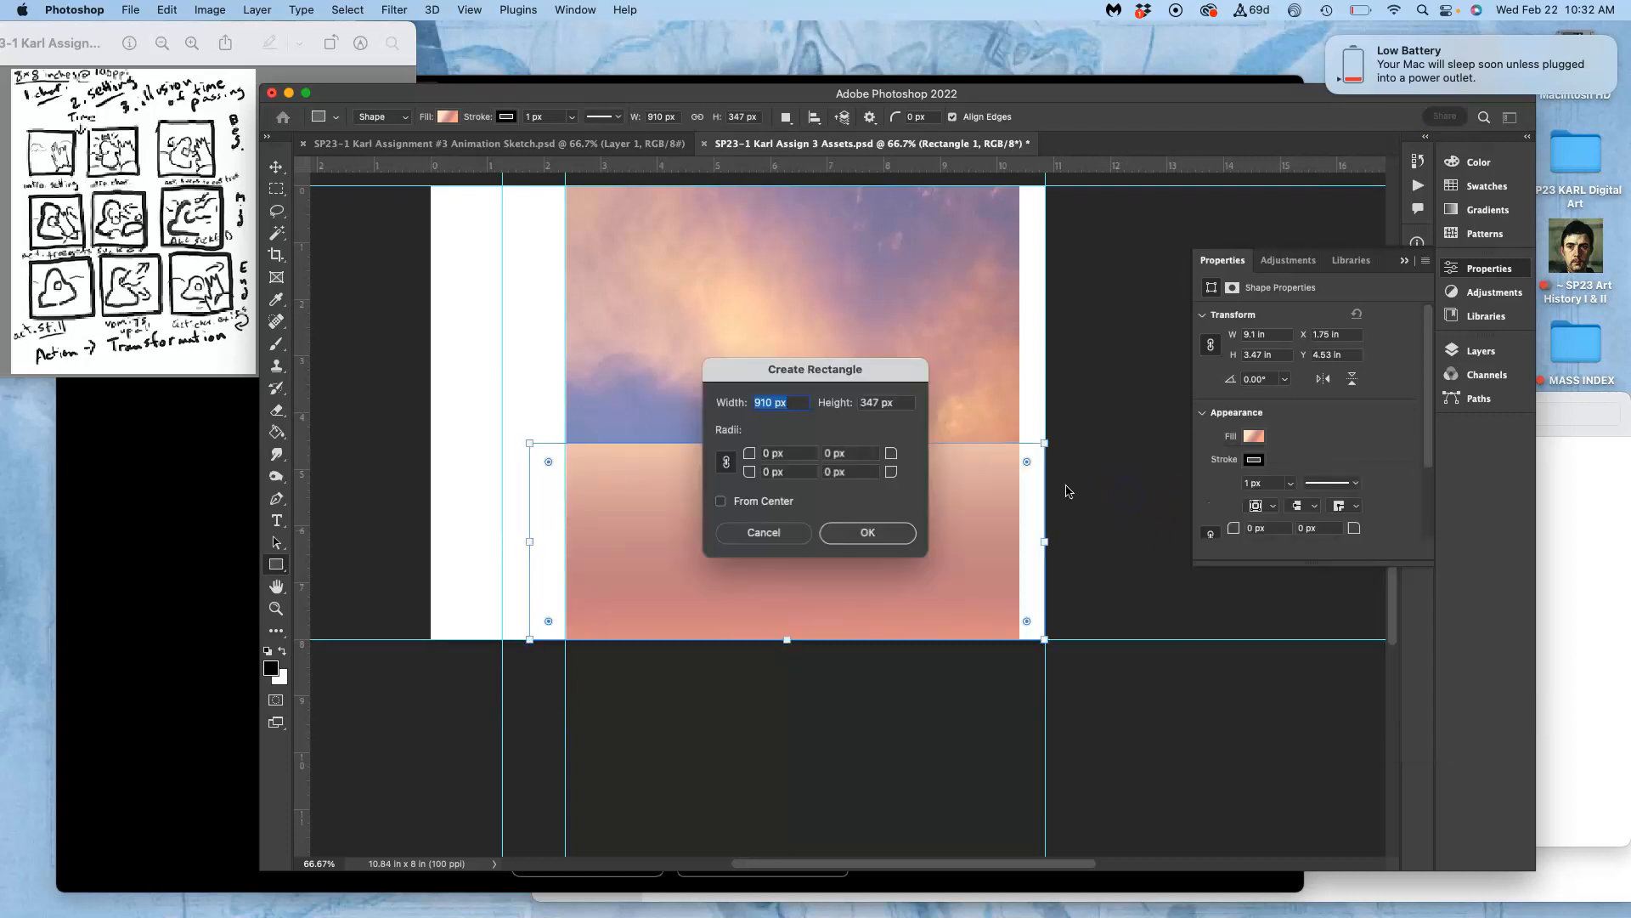
left_click(900, 532)
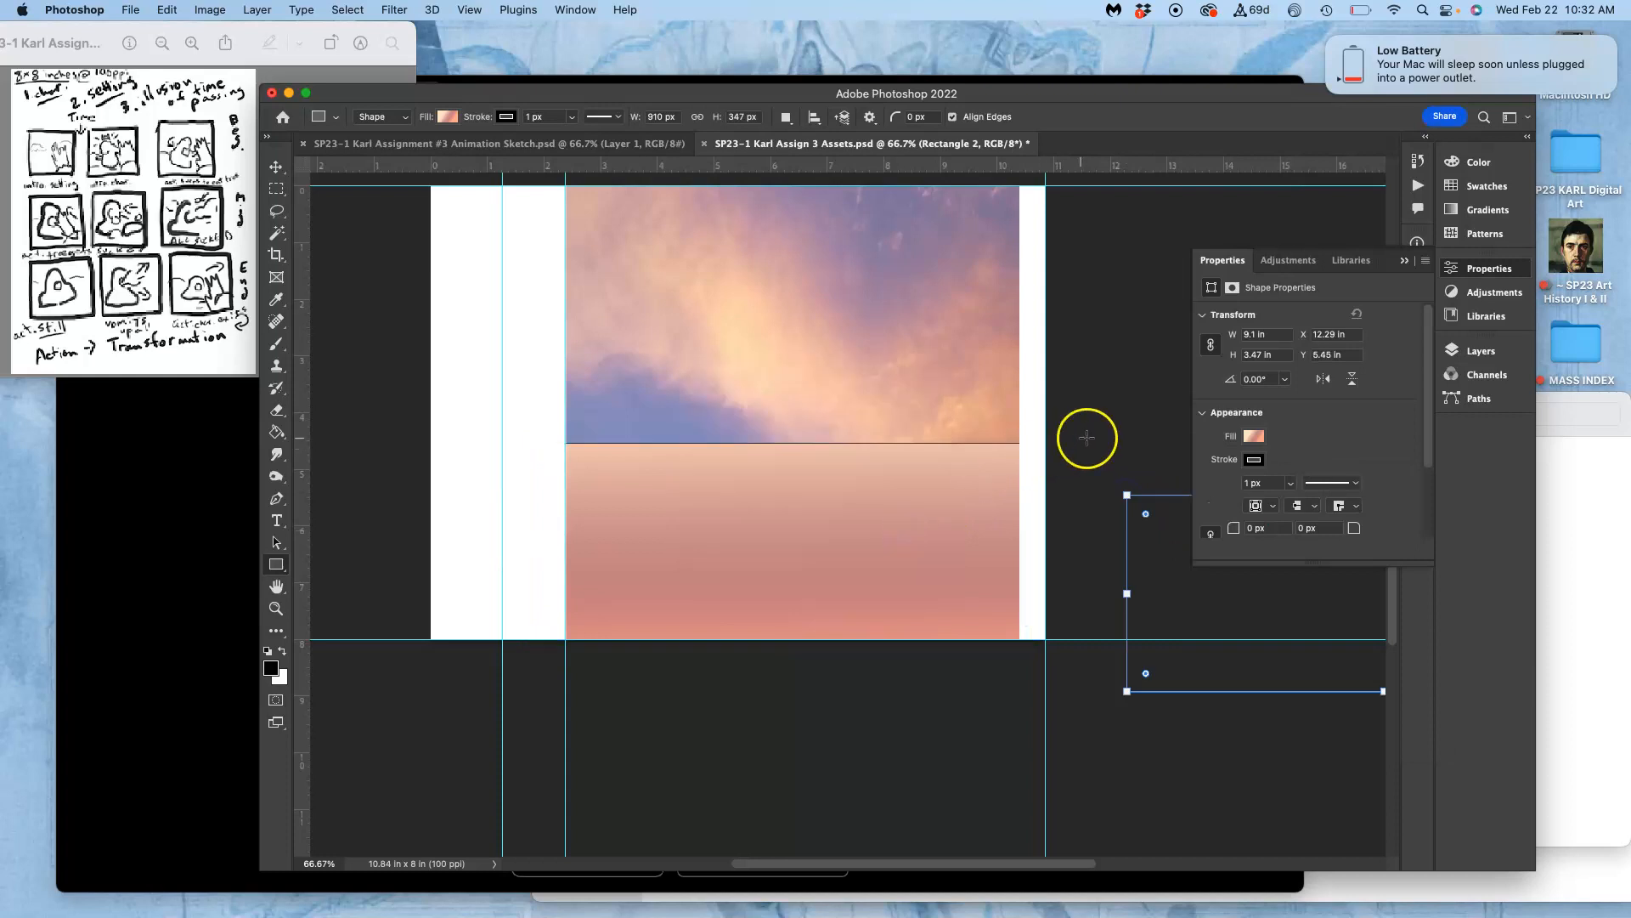
left_click(1254, 460)
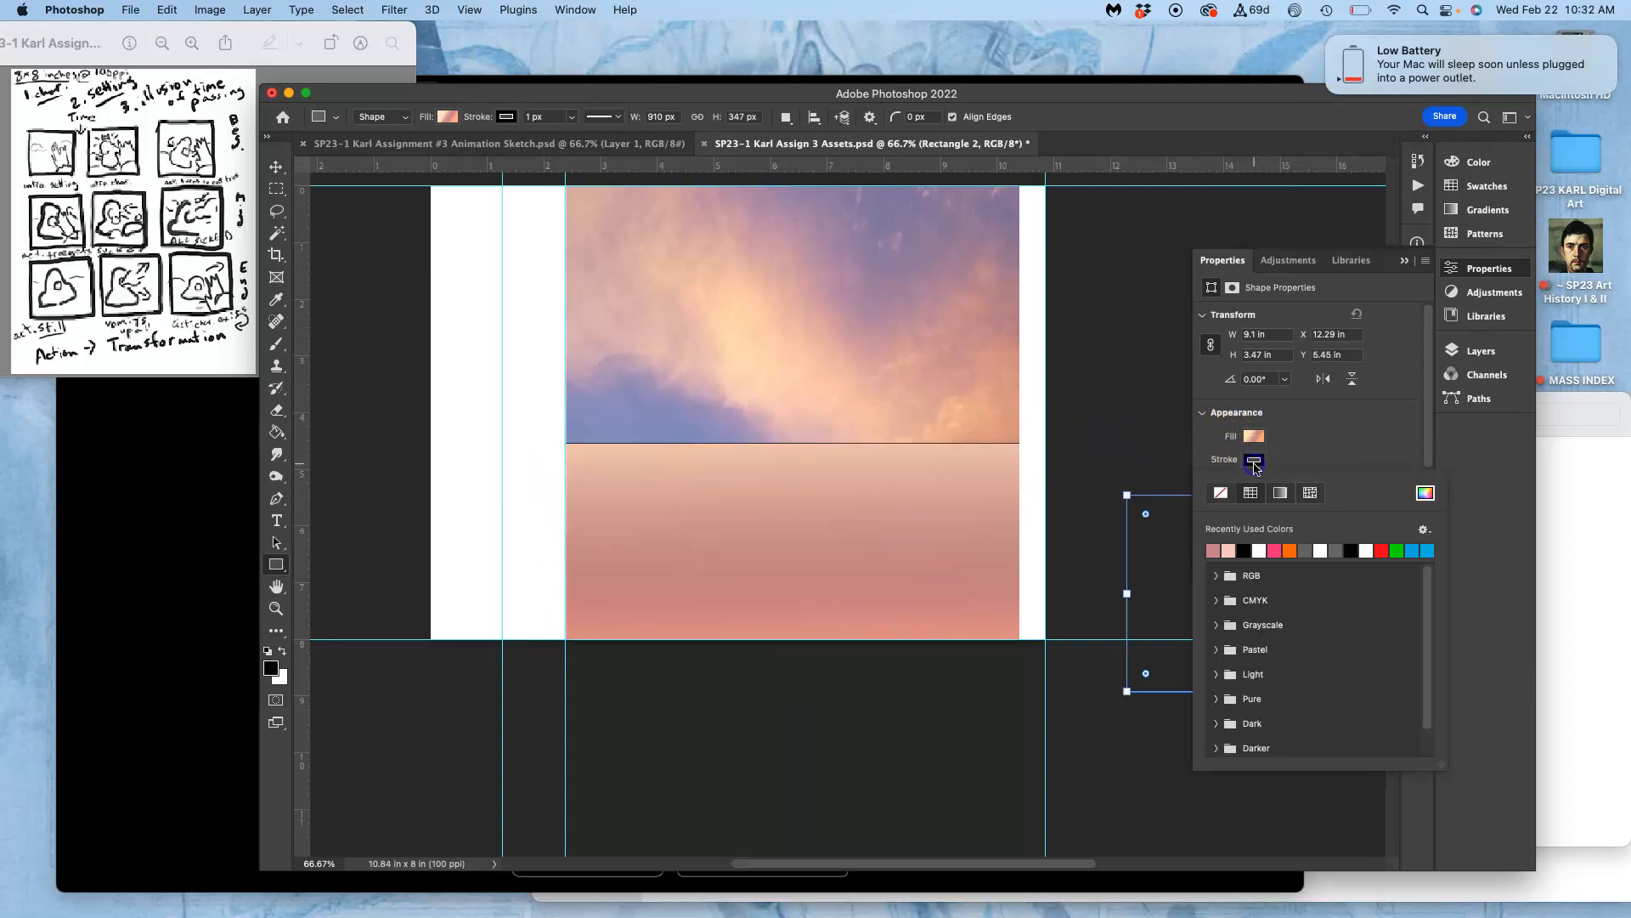
left_click(1222, 495)
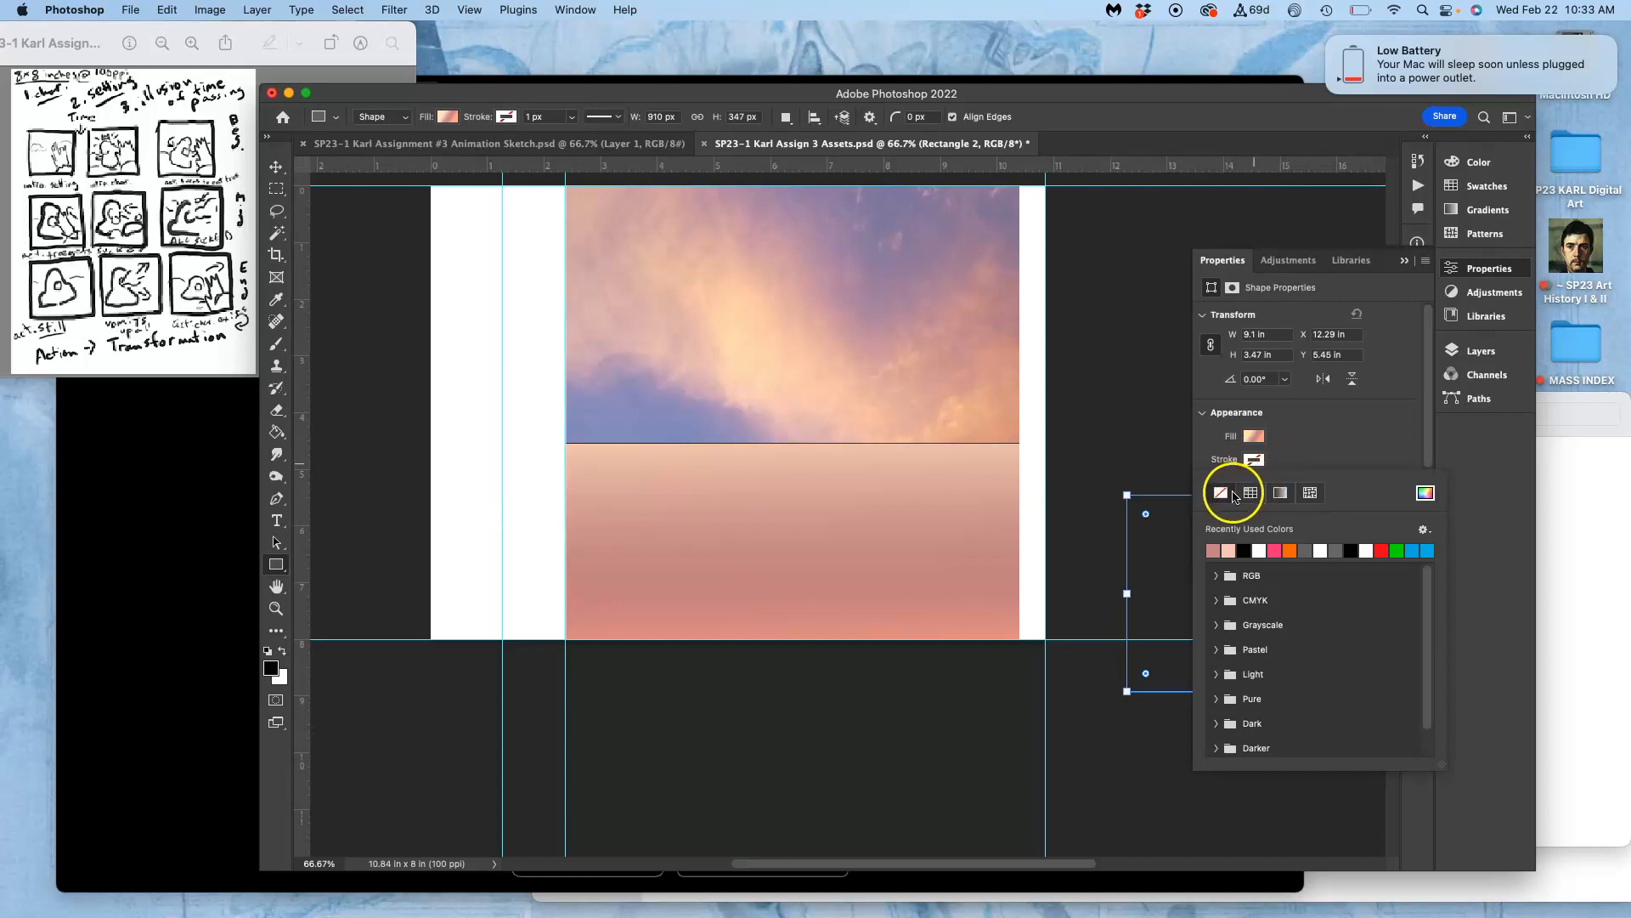
left_click(1223, 494)
left_click(1135, 431)
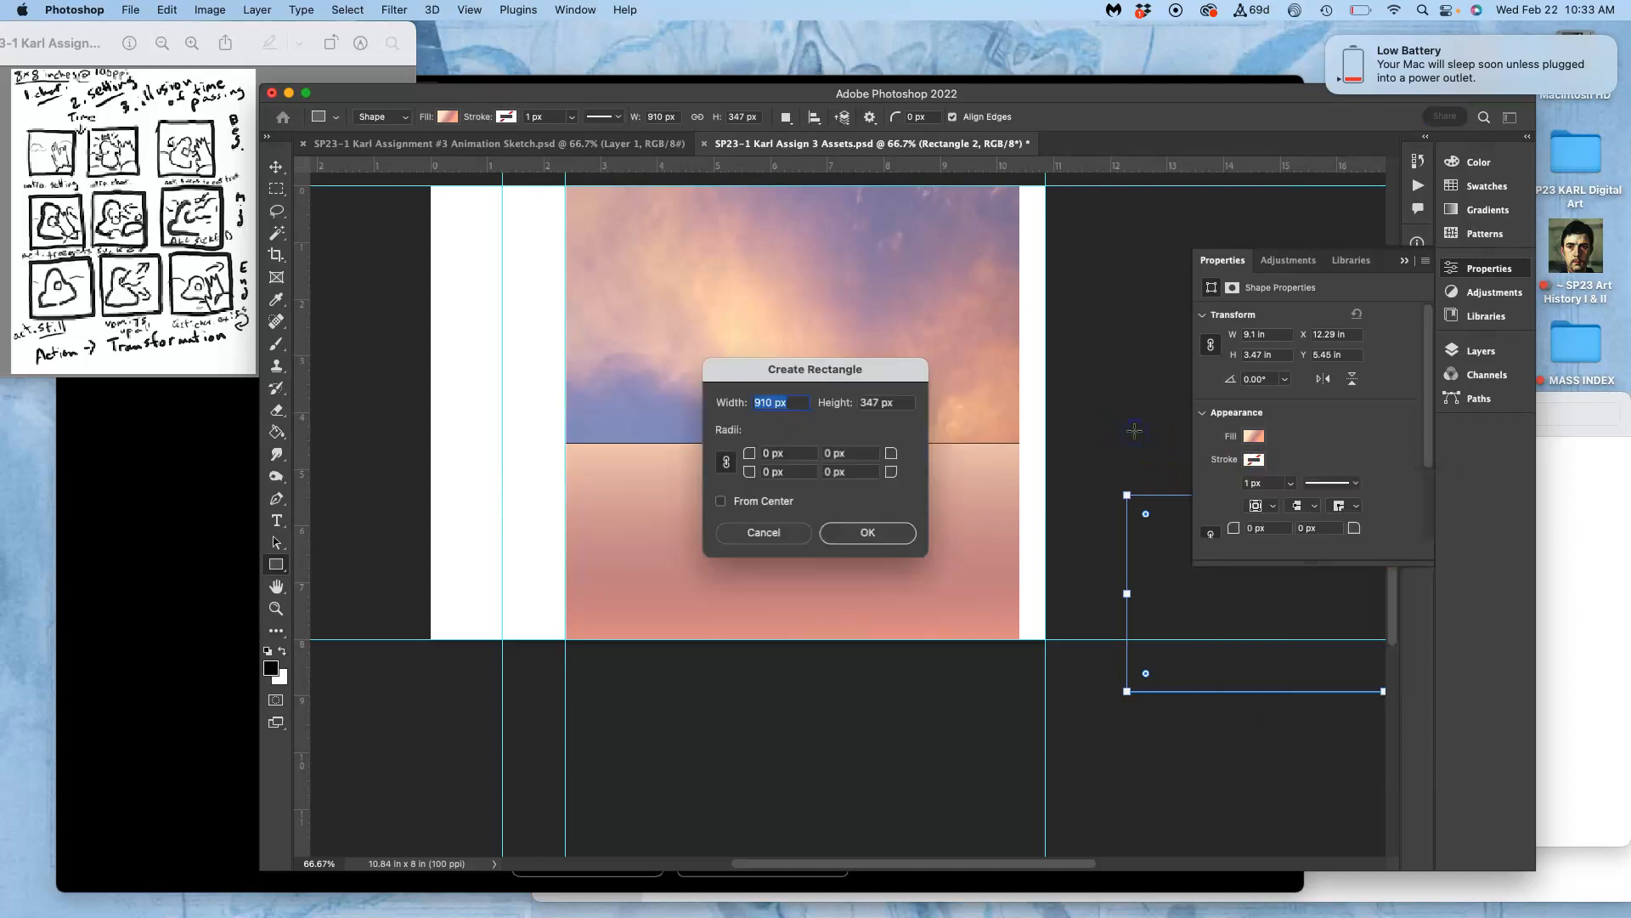
left_click(902, 532)
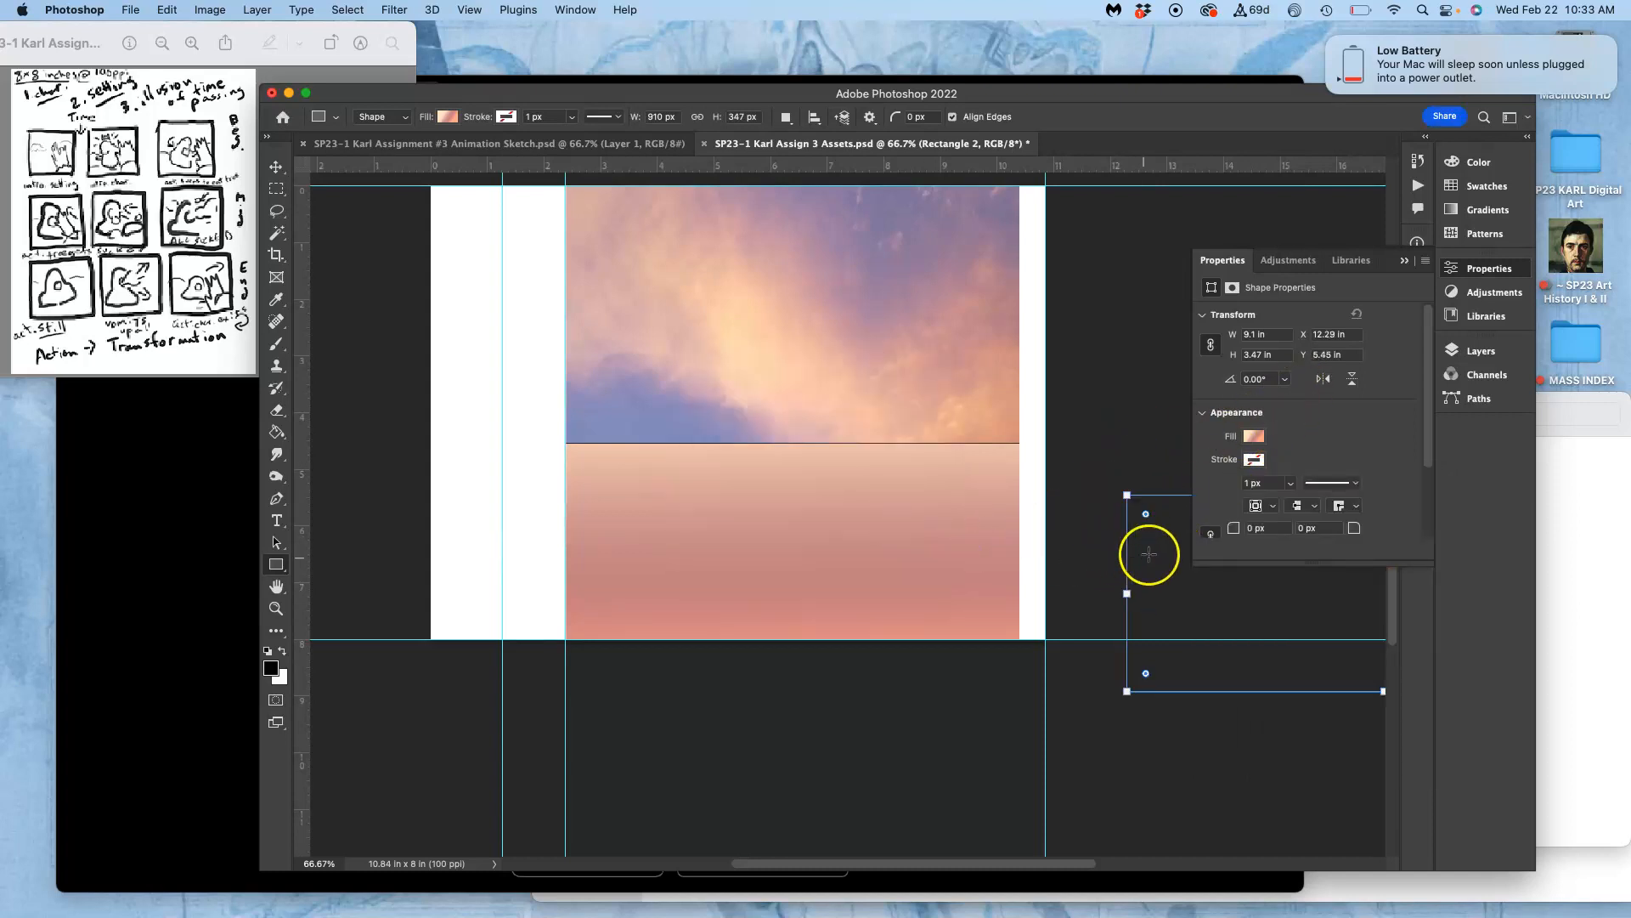
left_click(1404, 260)
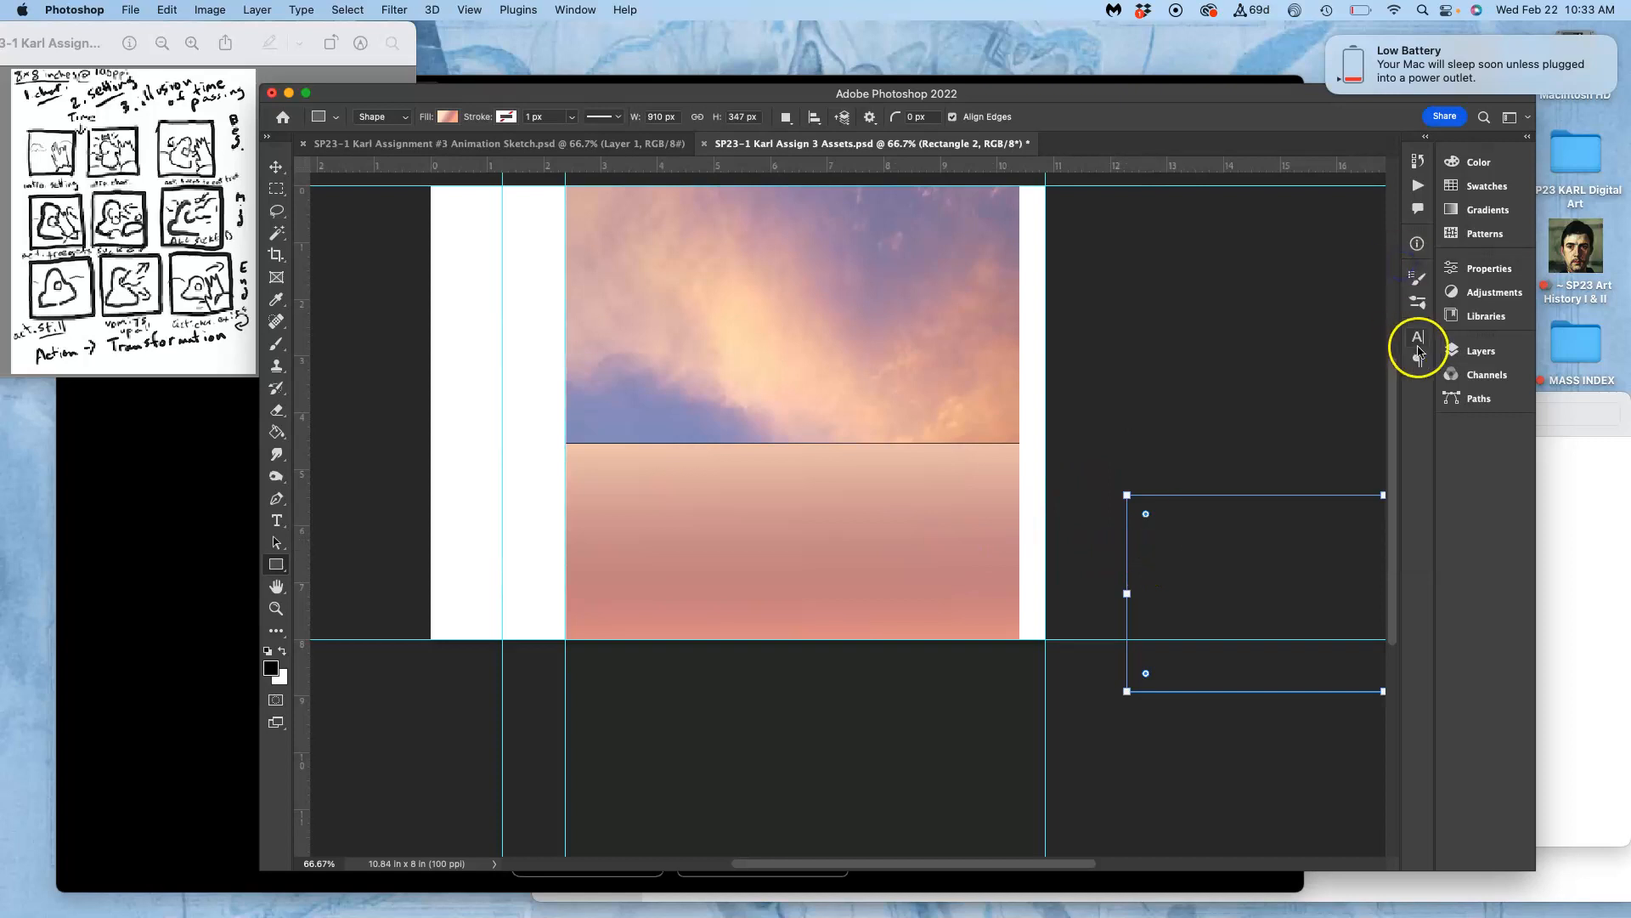
left_click(1471, 357)
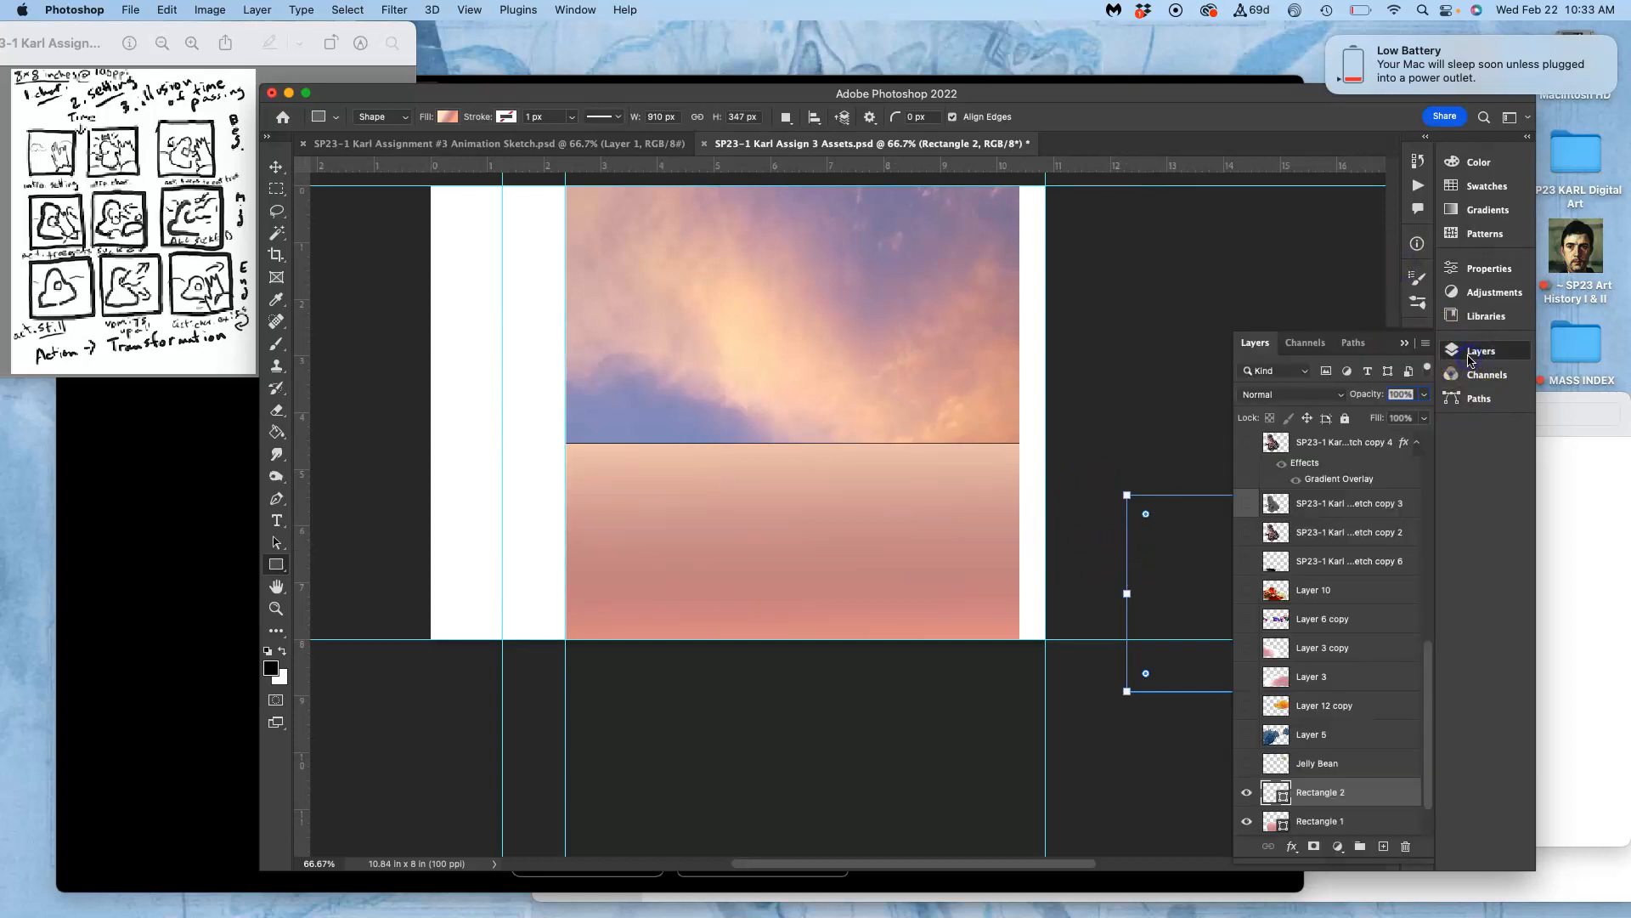
left_click(1322, 795)
key("BackSpace")
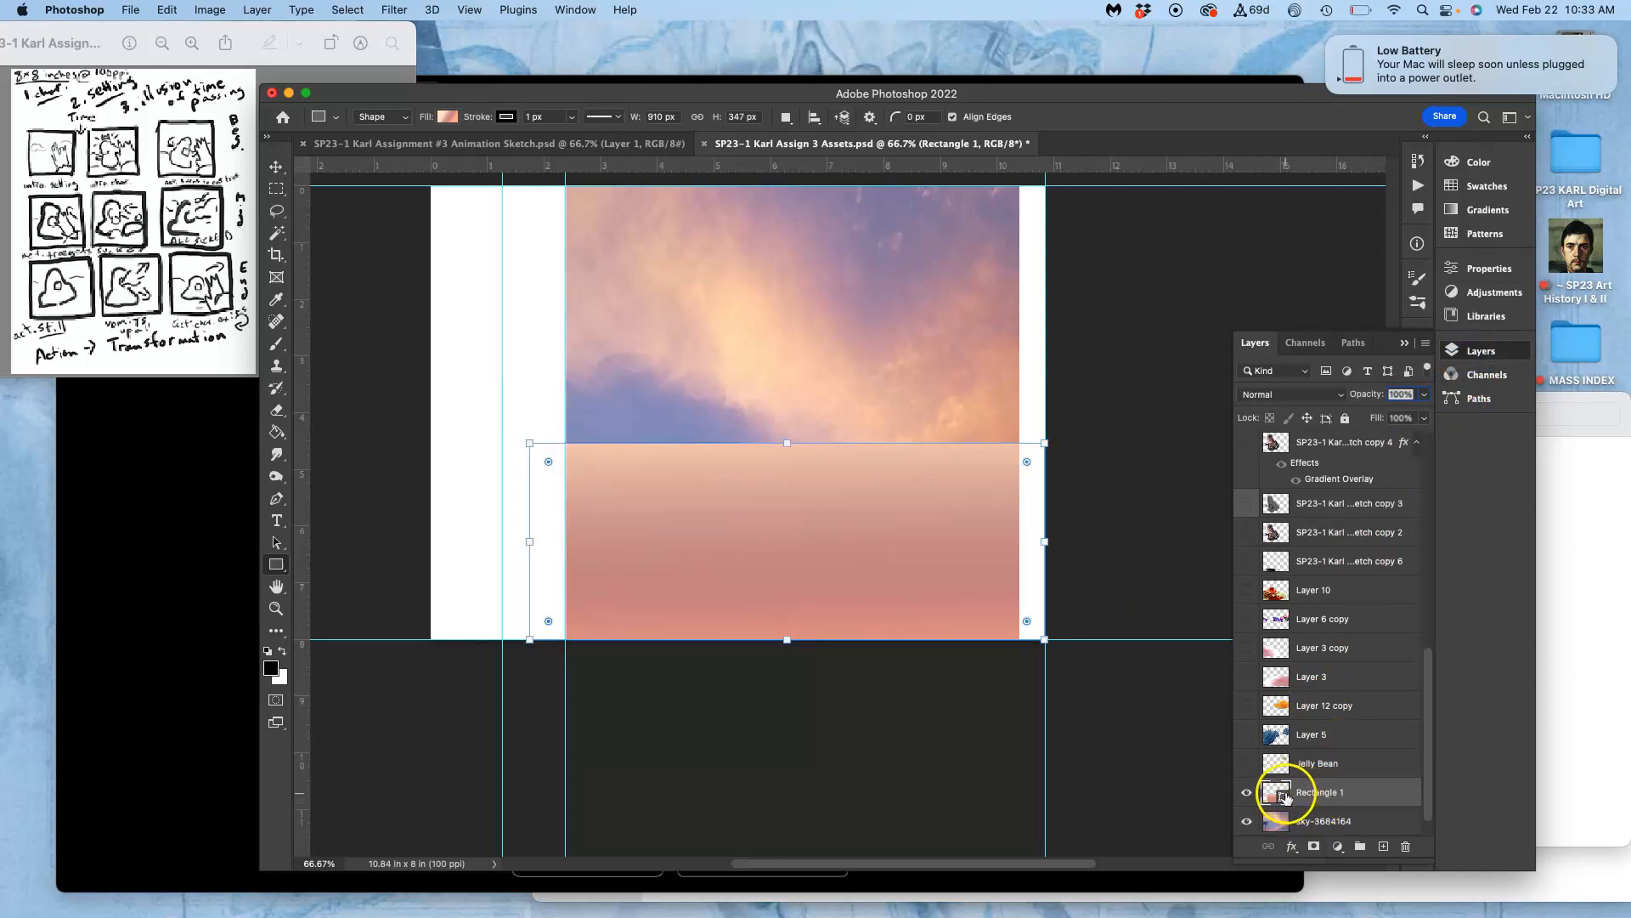
Step: Remove the black stroke from the Rectangle 1 ground shape
left_click(1474, 272)
left_click(1255, 460)
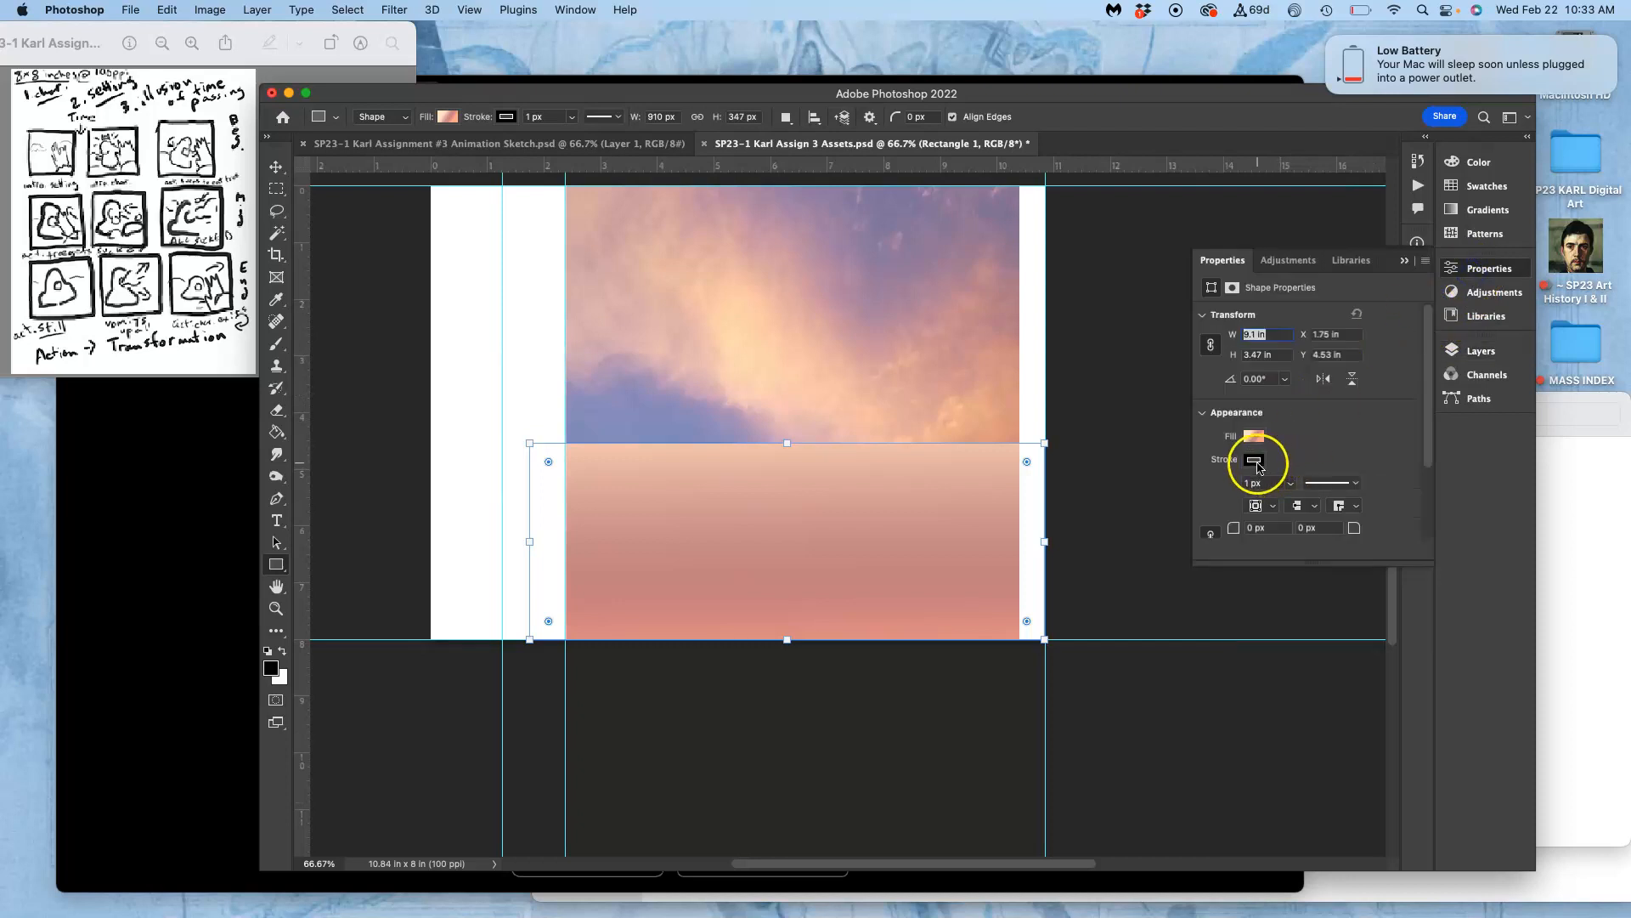
left_click(1221, 493)
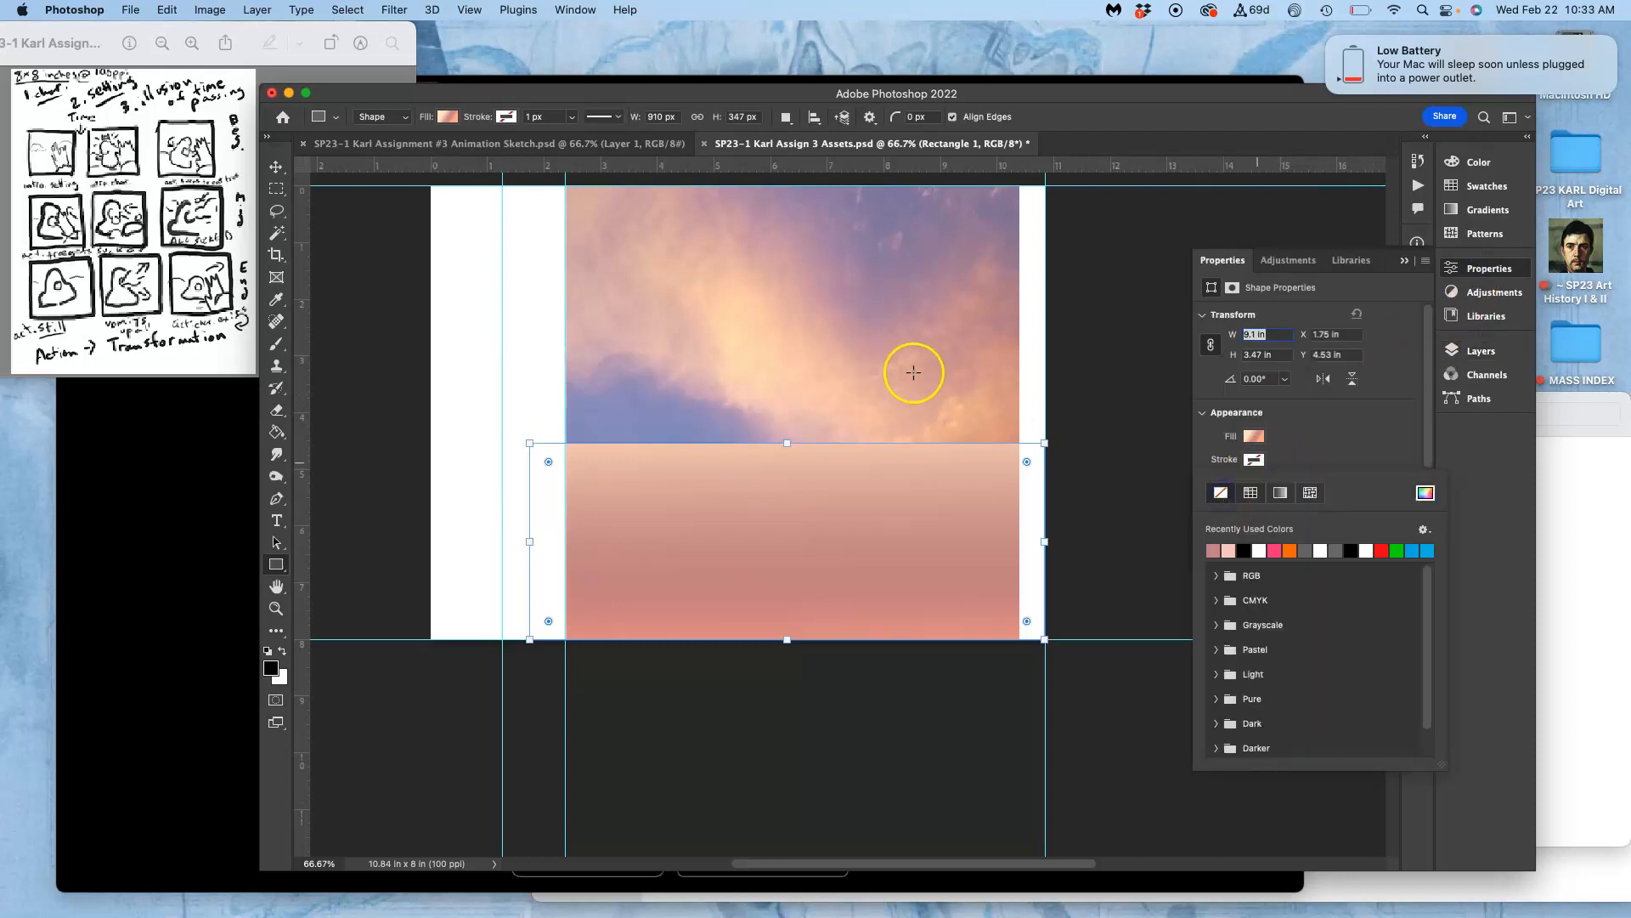
Step: Dock the Layers panel above Color, and move it back down below Paths
left_click(1479, 354)
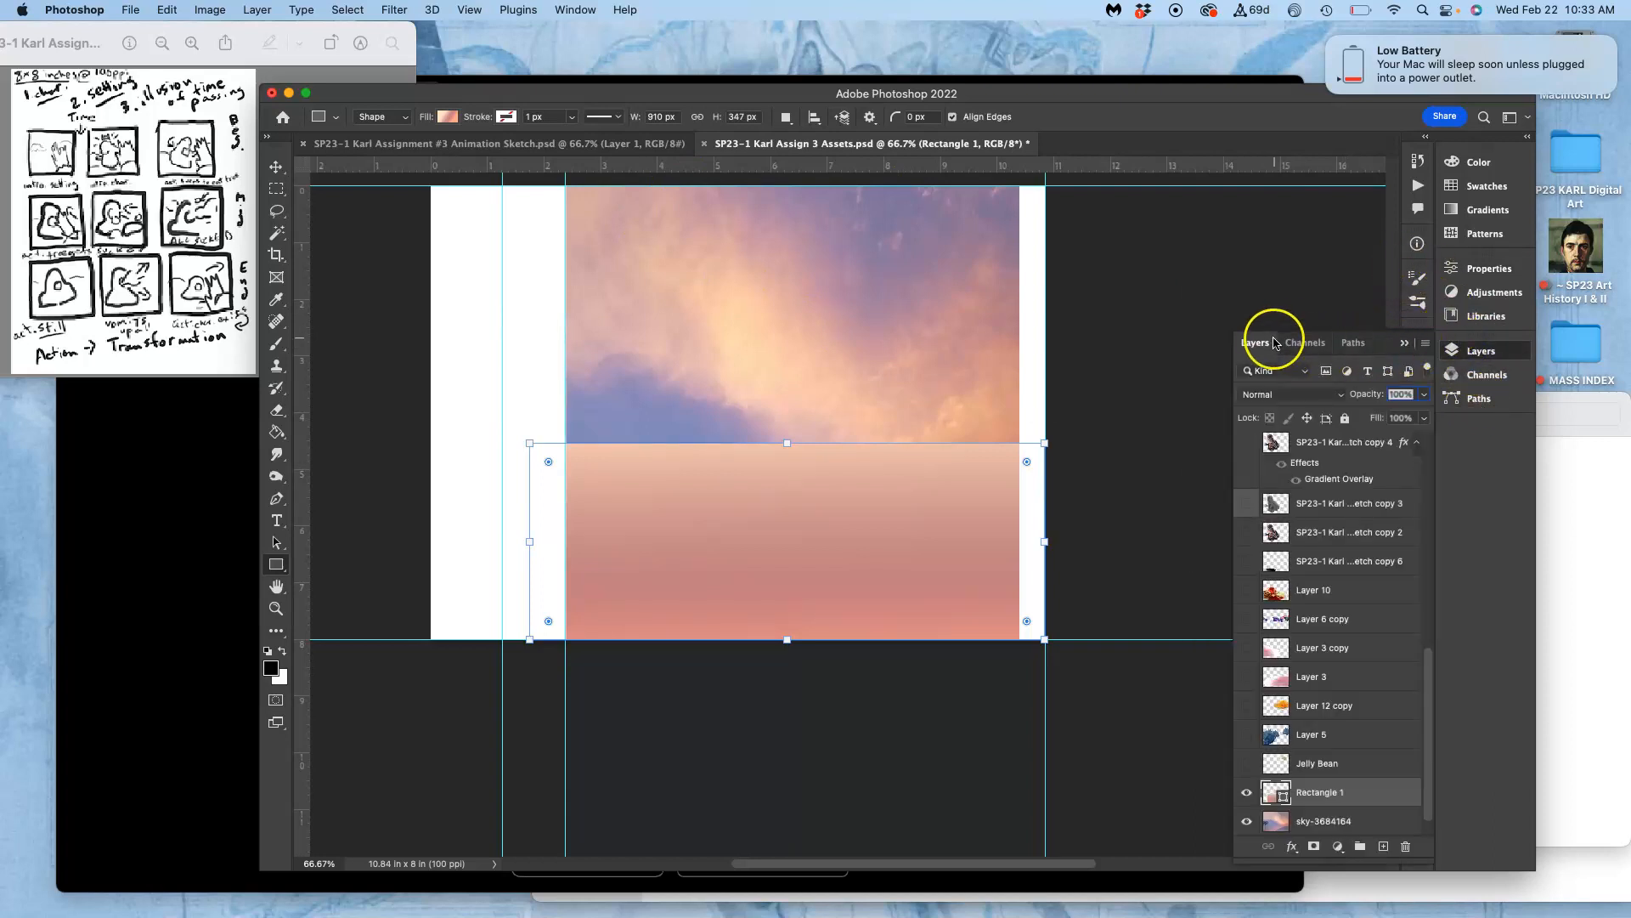
left_click_drag(1255, 342, 1462, 153)
left_click(1464, 159)
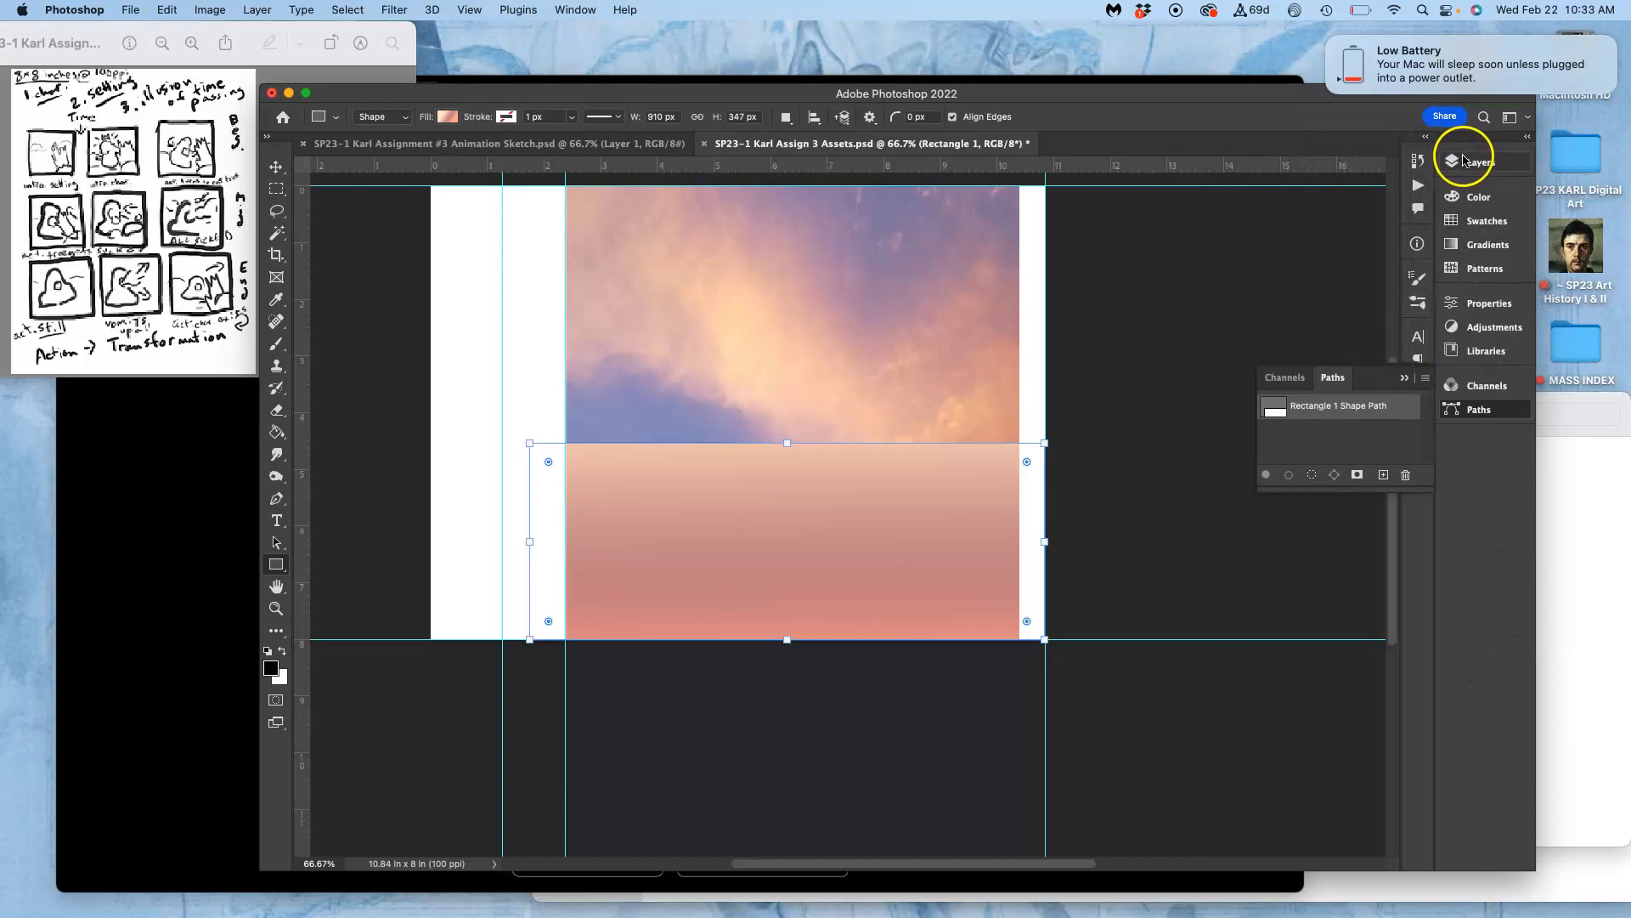
left_click(1479, 164)
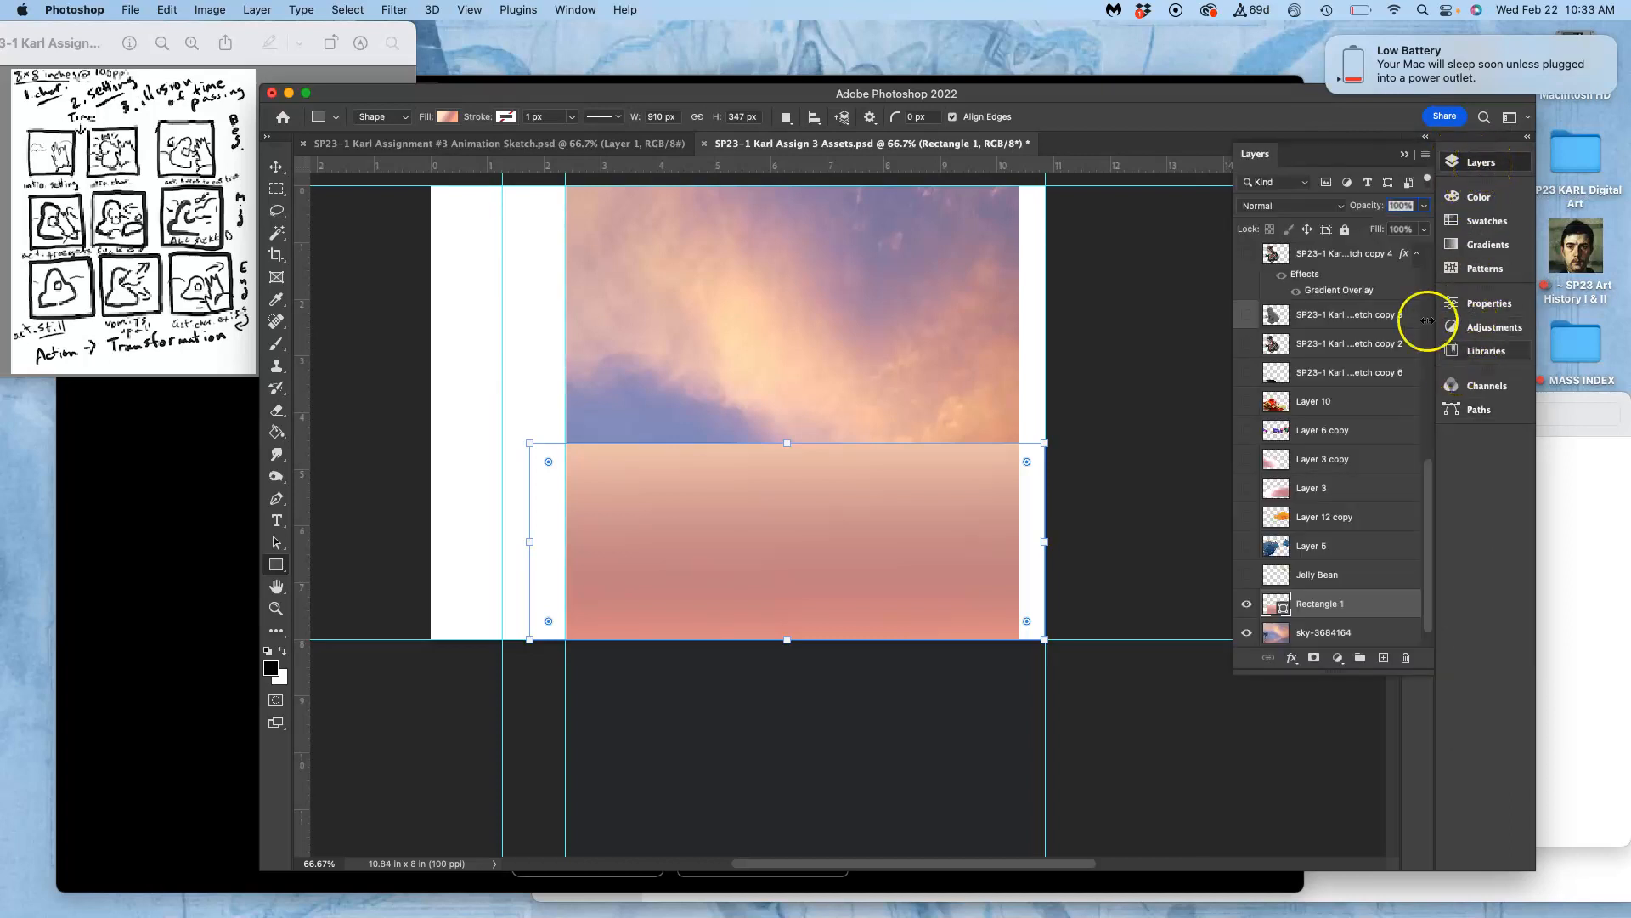
left_click(1405, 157)
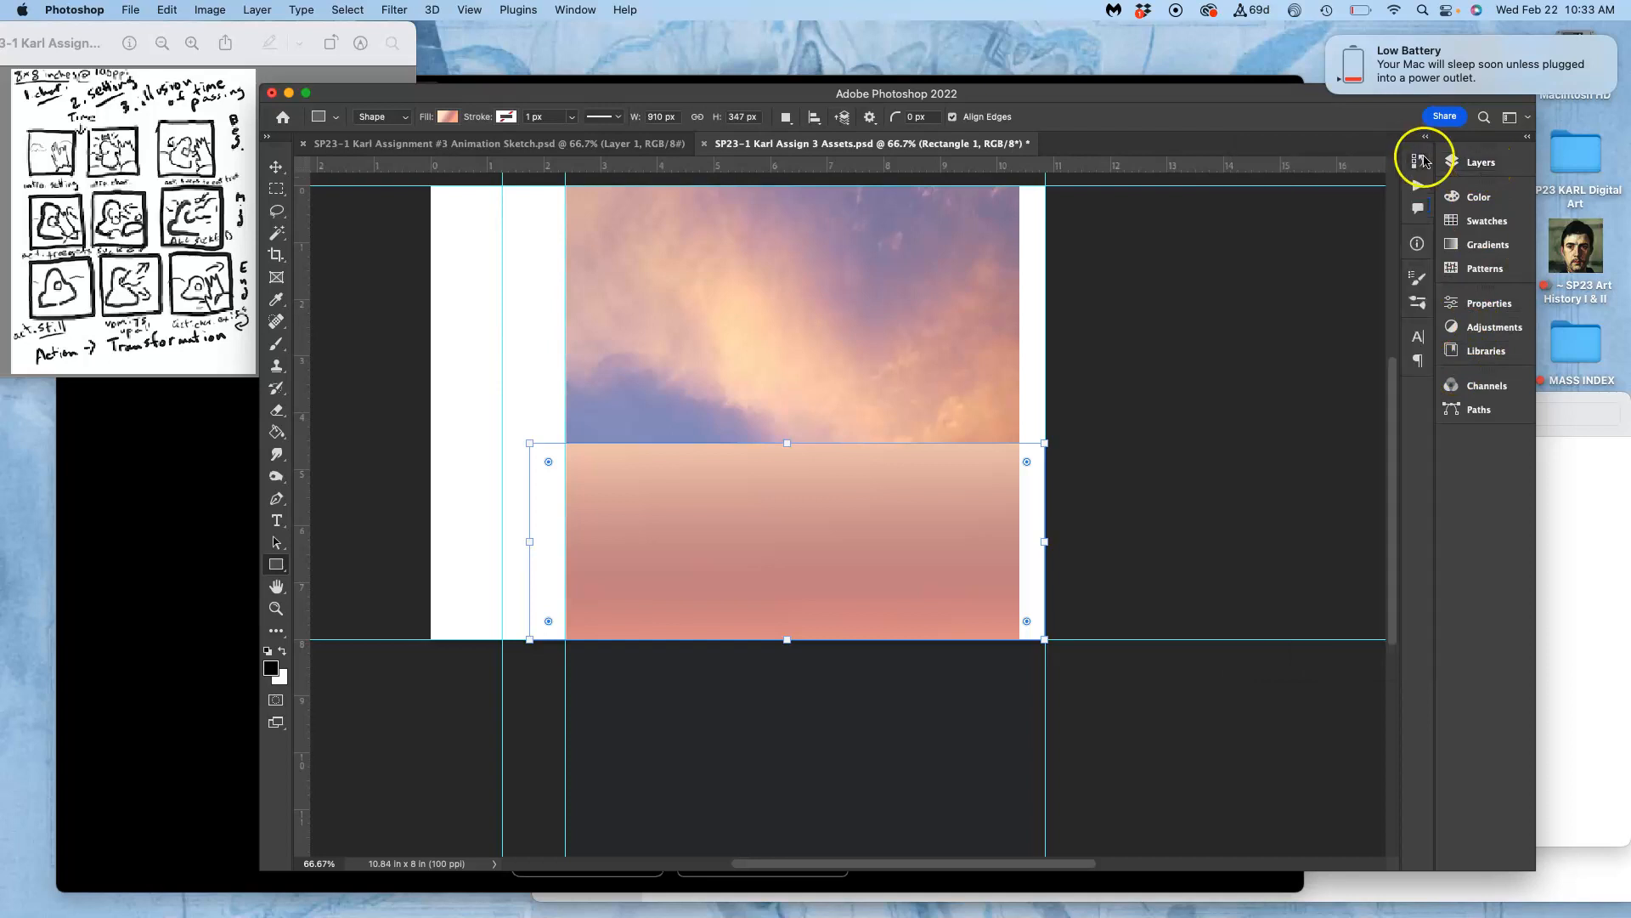
left_click(1462, 163)
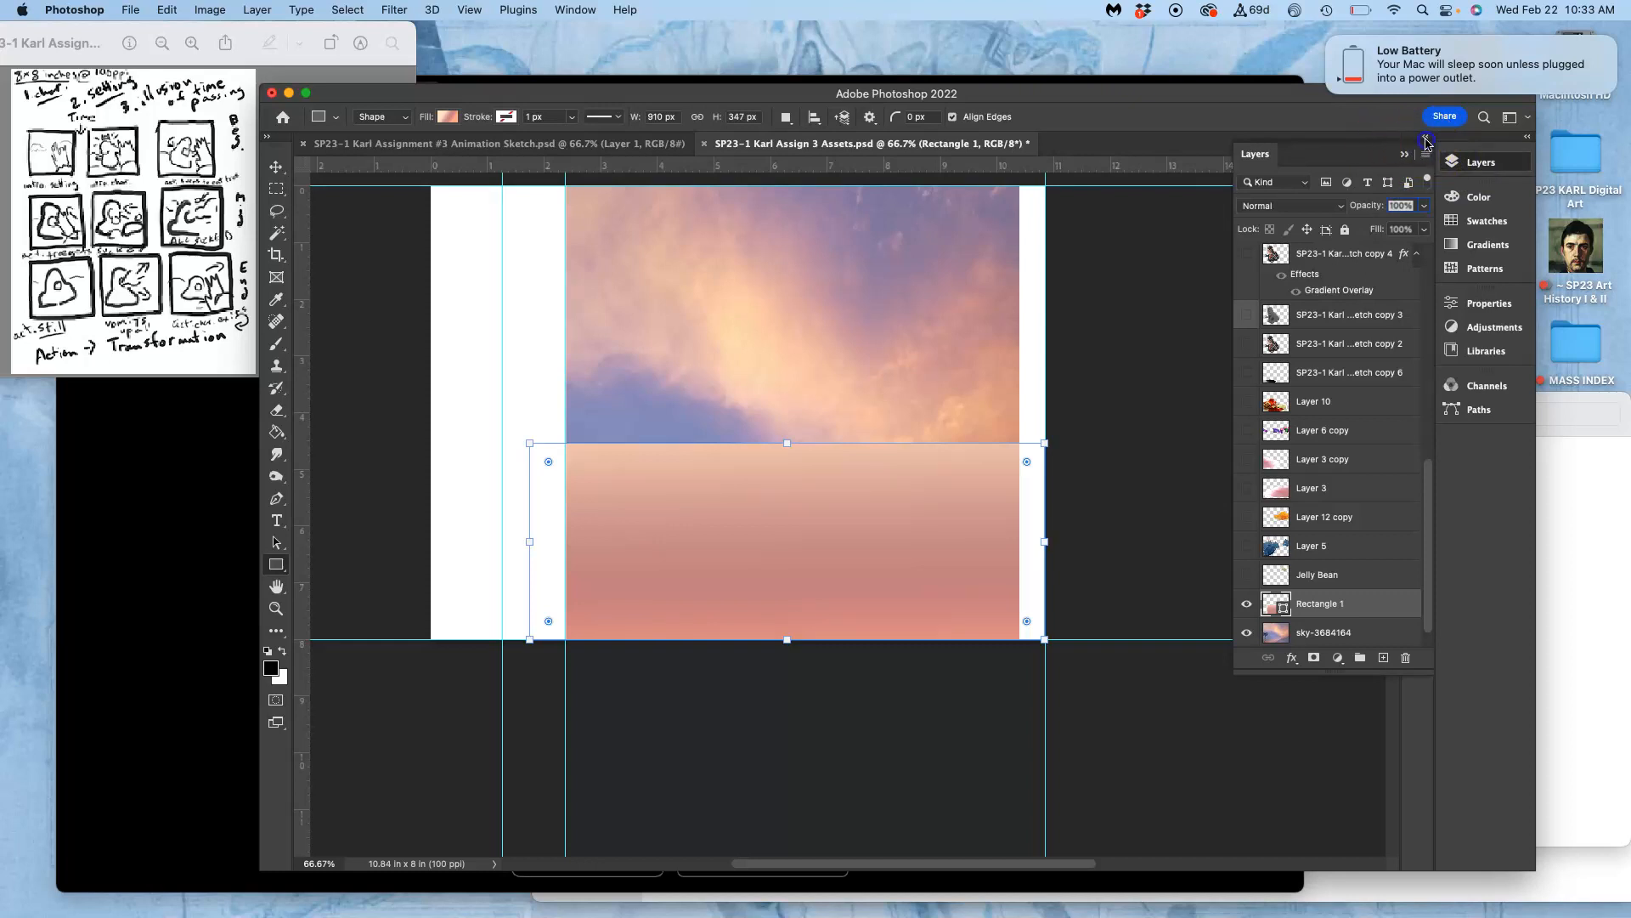
left_click_drag(1281, 159, 1465, 445)
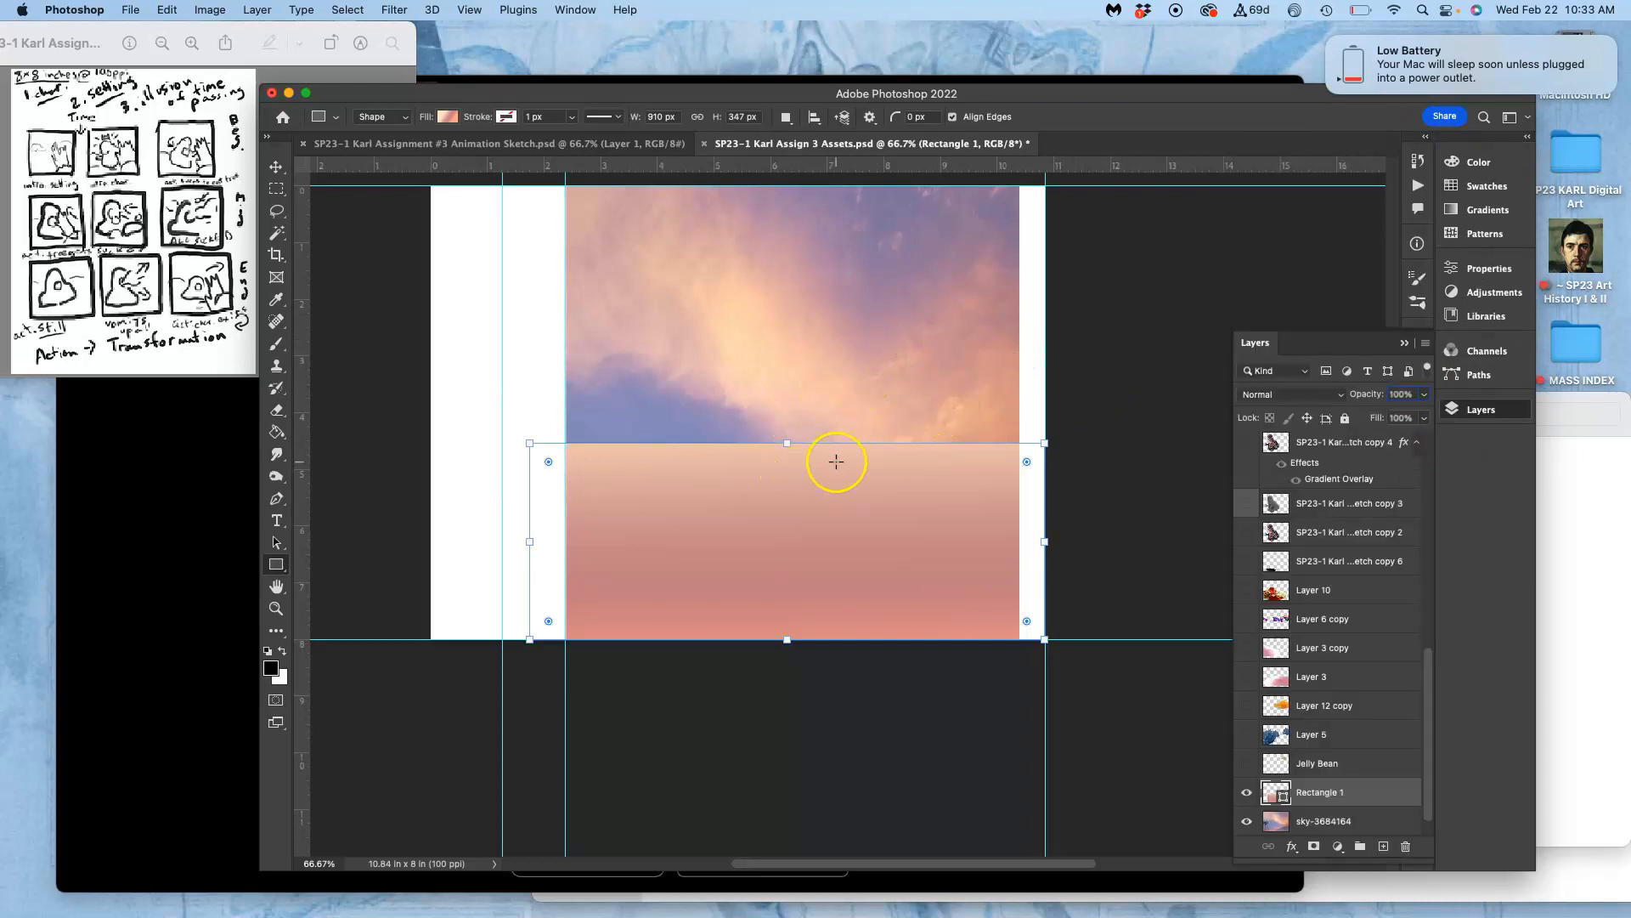
Step: Rasterize the Rectangle 1 ground shape layer
scroll(884, 442, "up", 2)
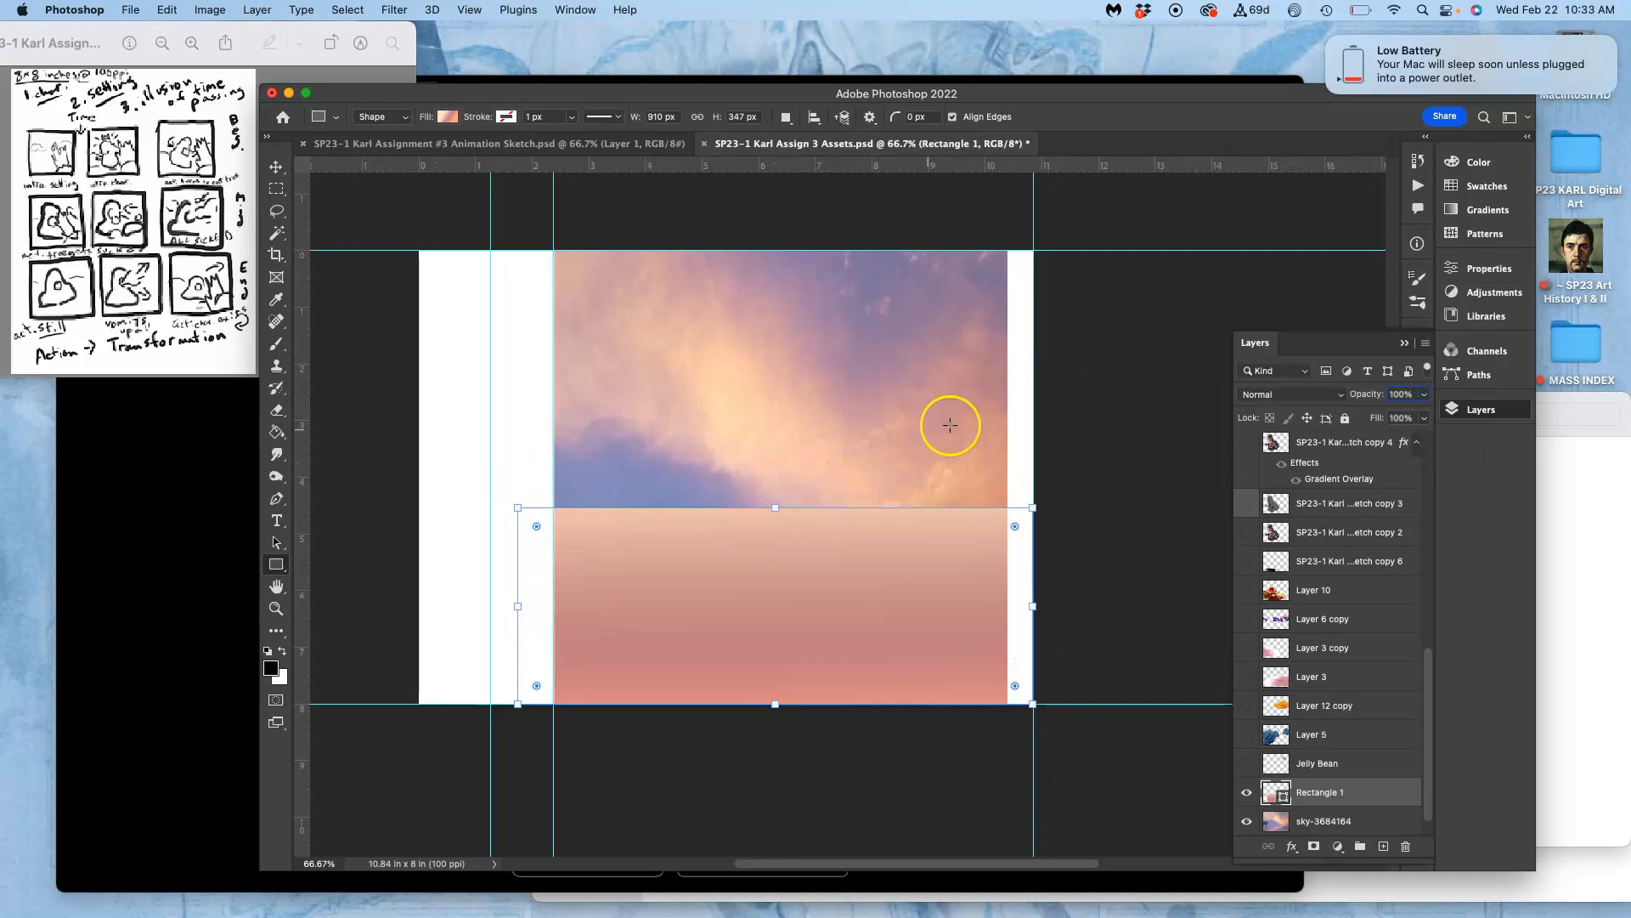
left_click(1312, 763)
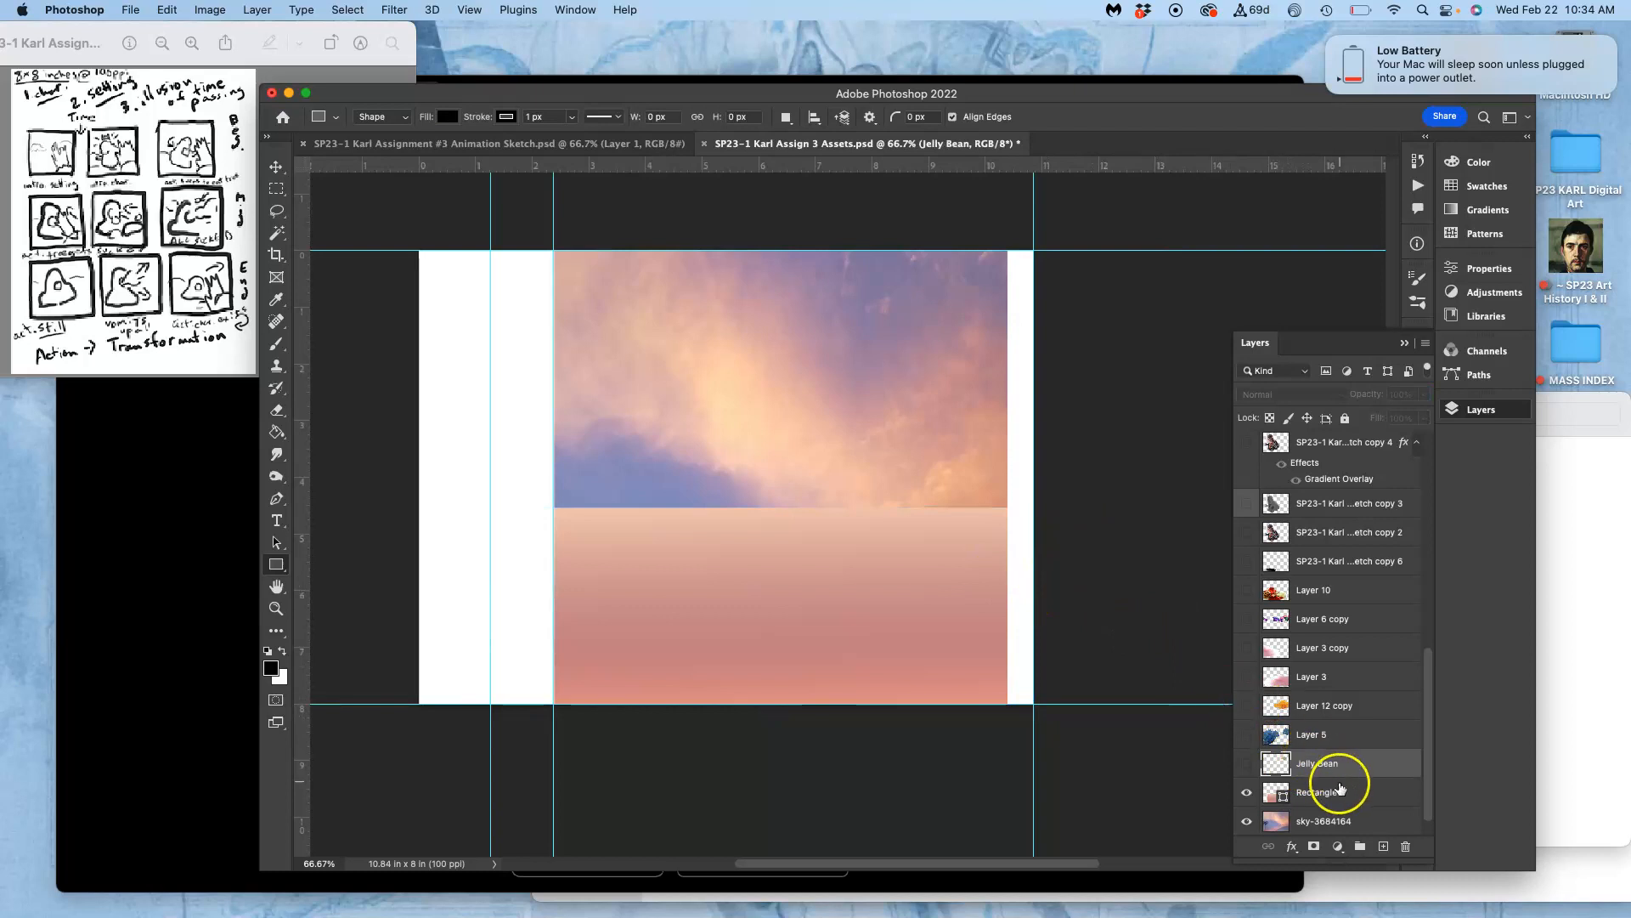
left_click(1379, 795)
right_click(1379, 793)
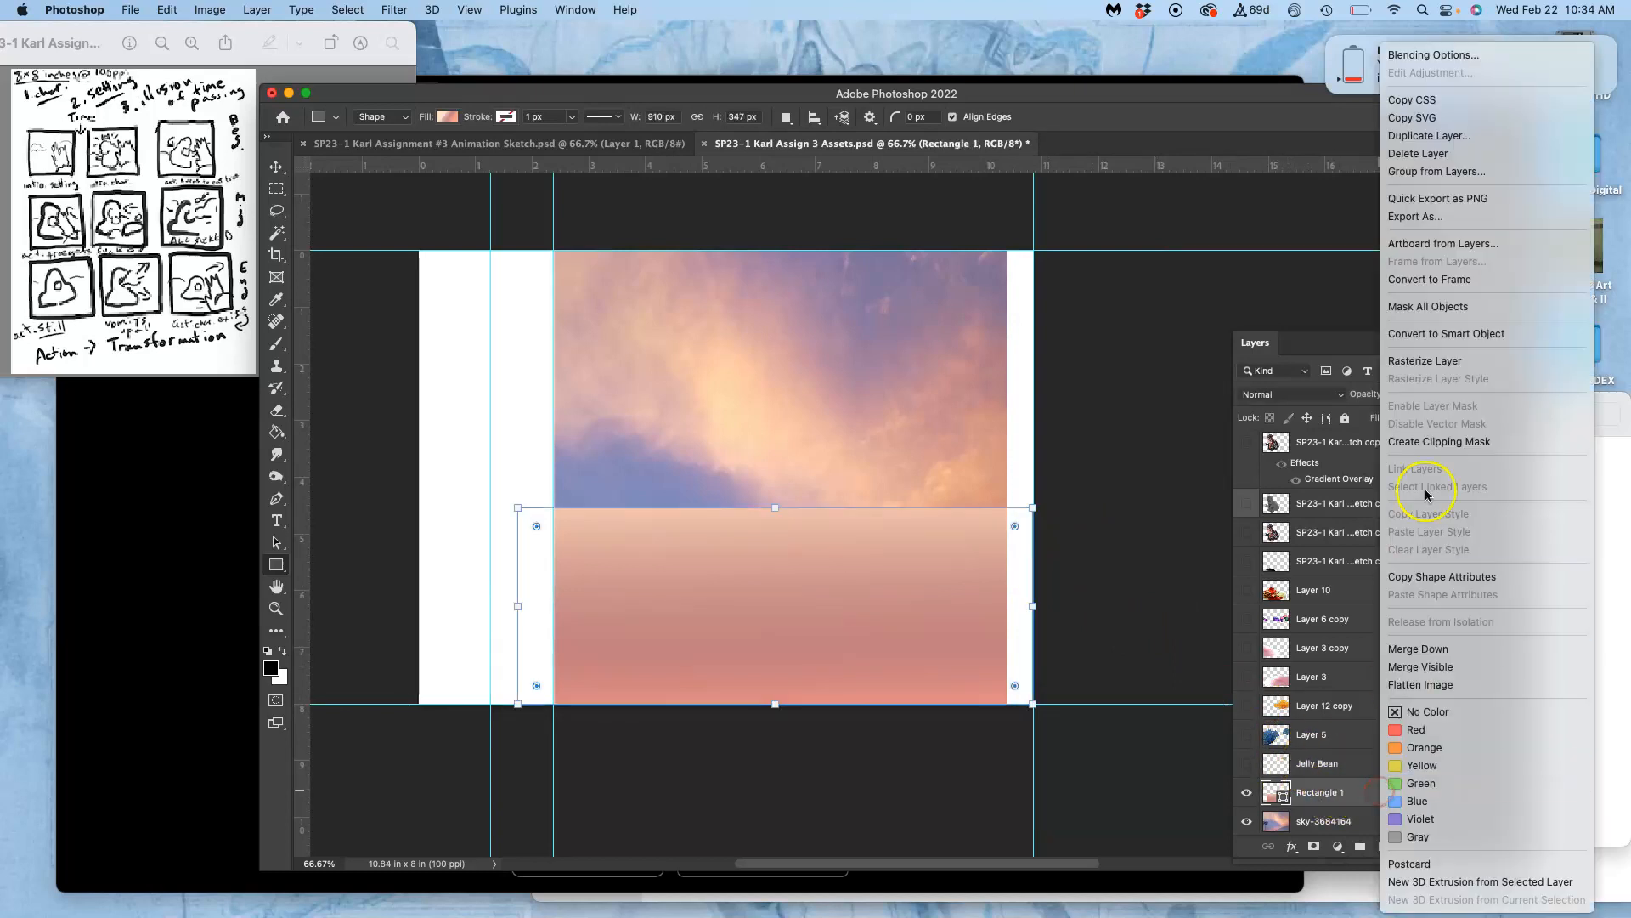
left_click(1425, 360)
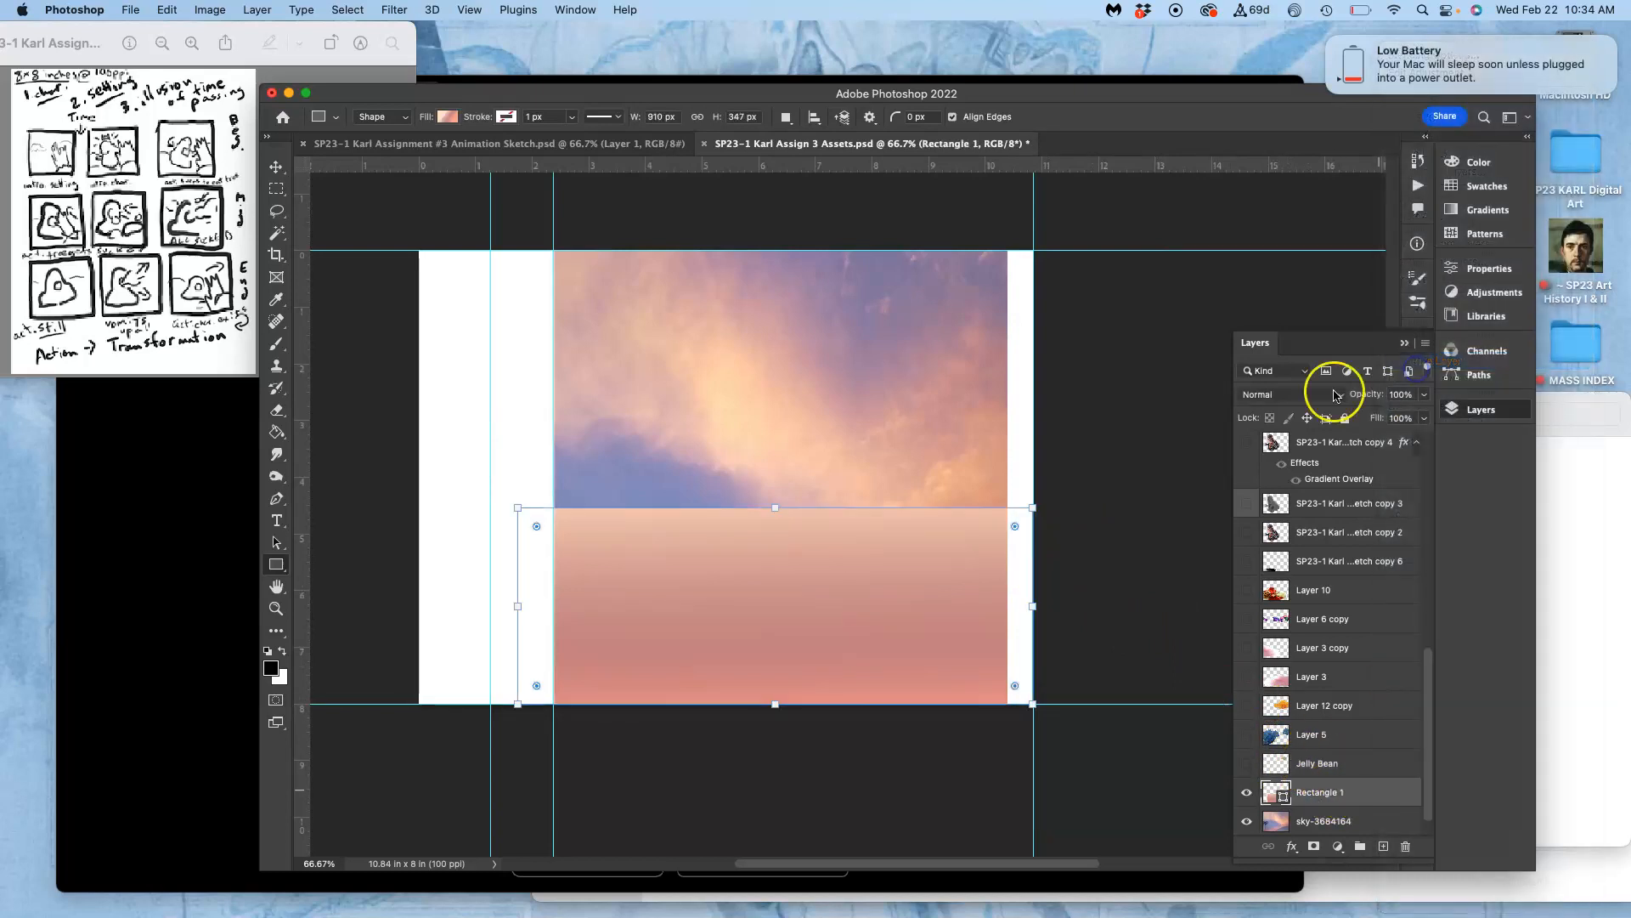
left_click(1143, 436)
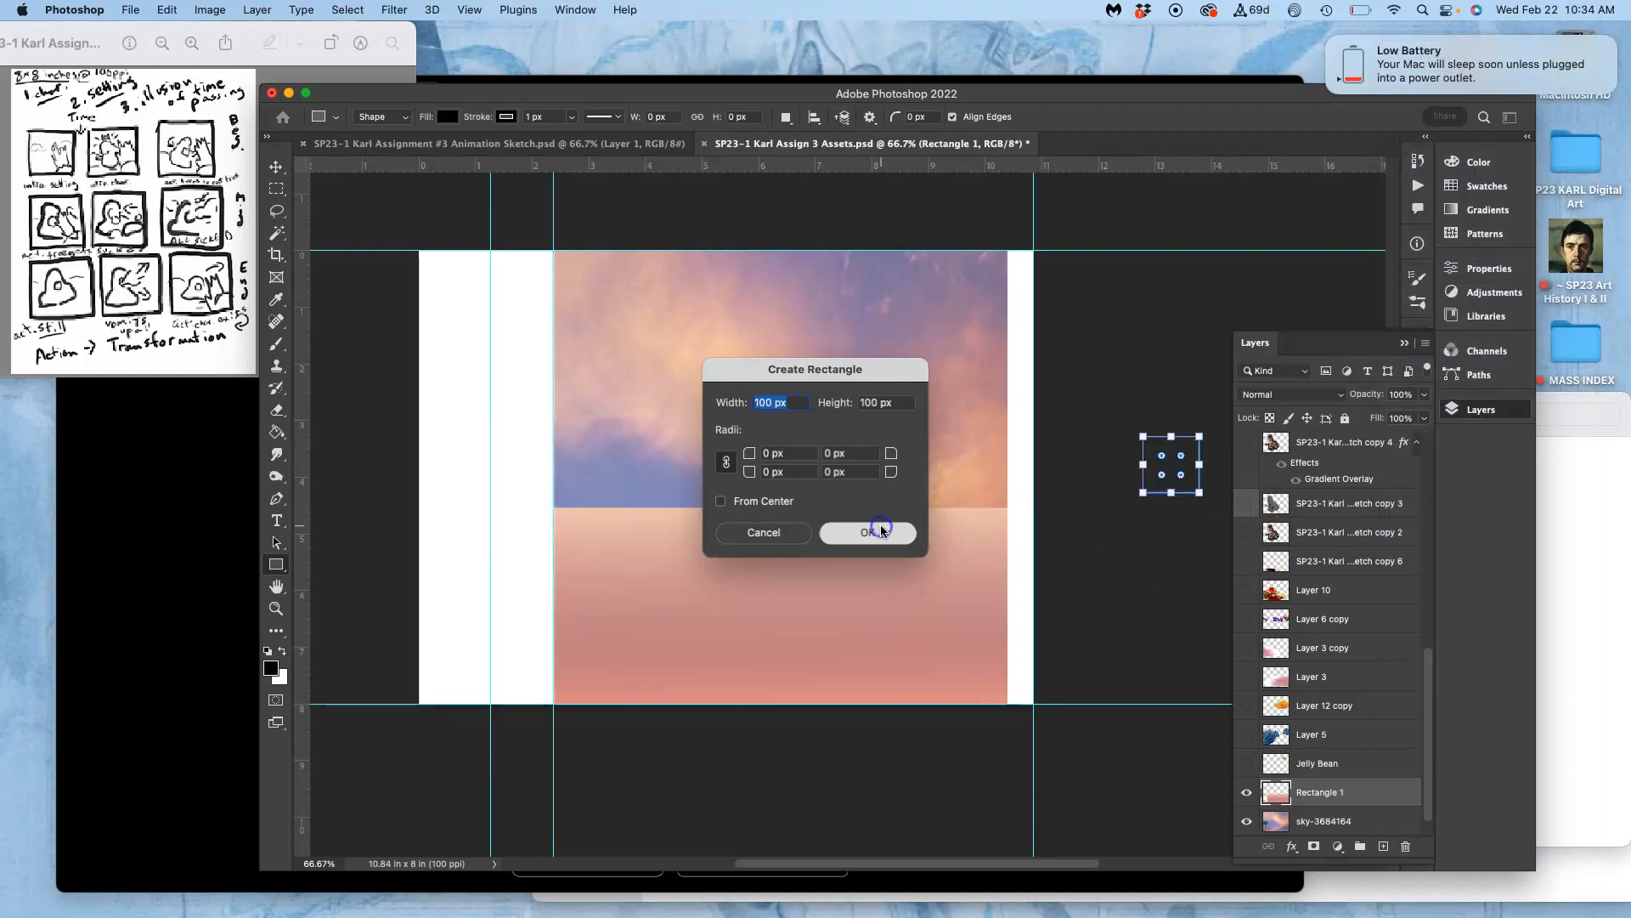
left_click(881, 531)
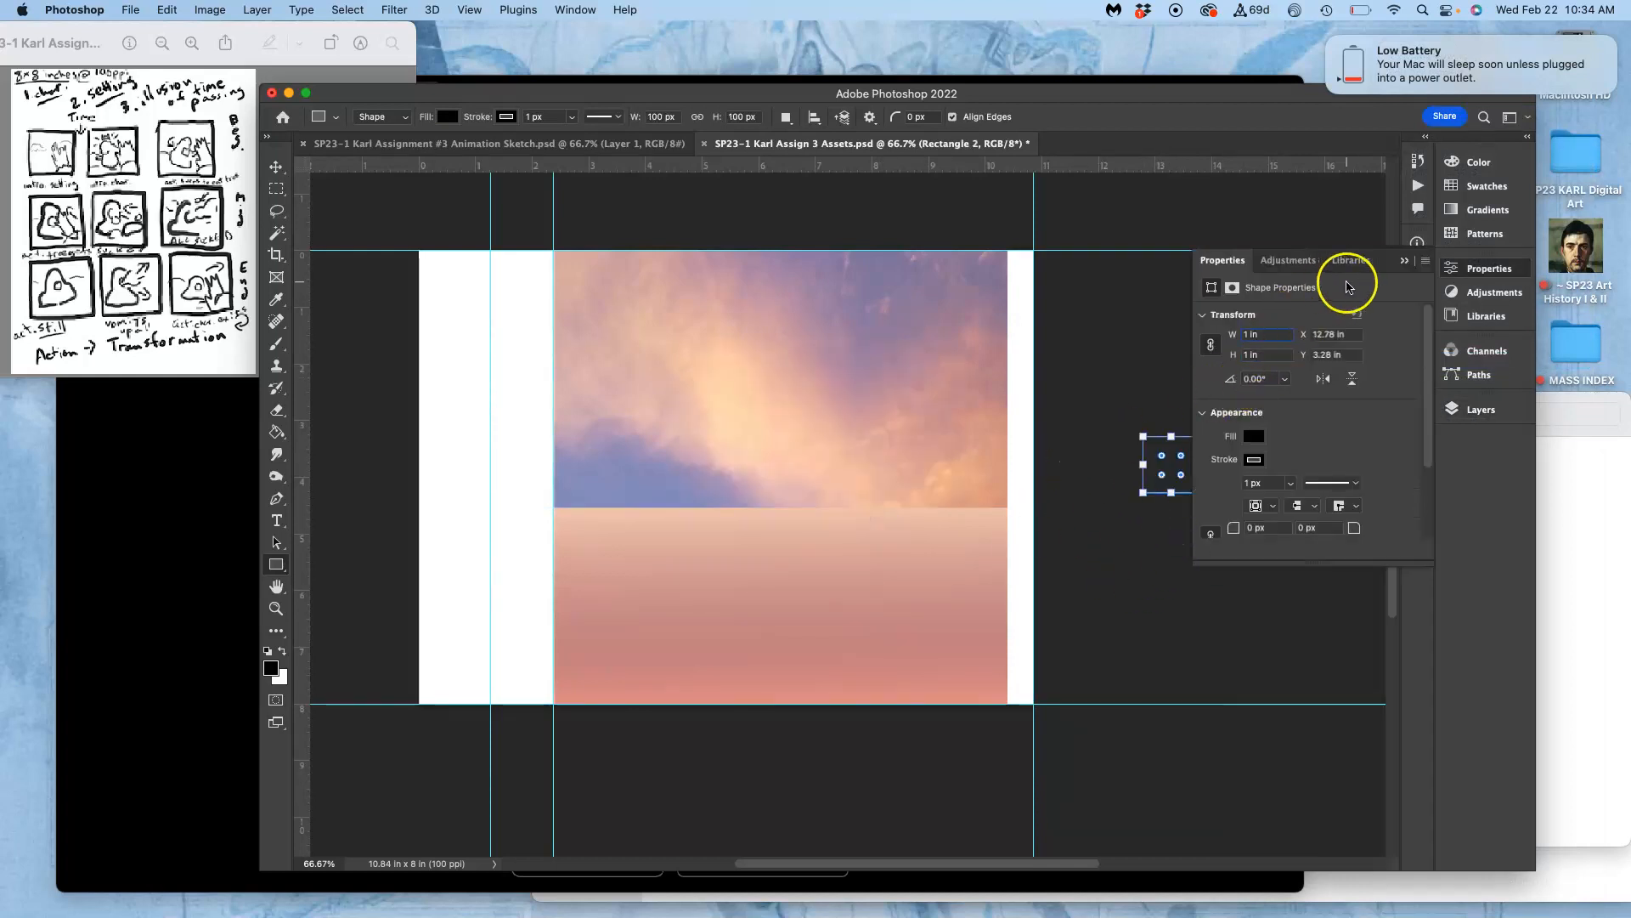
left_click(276, 211)
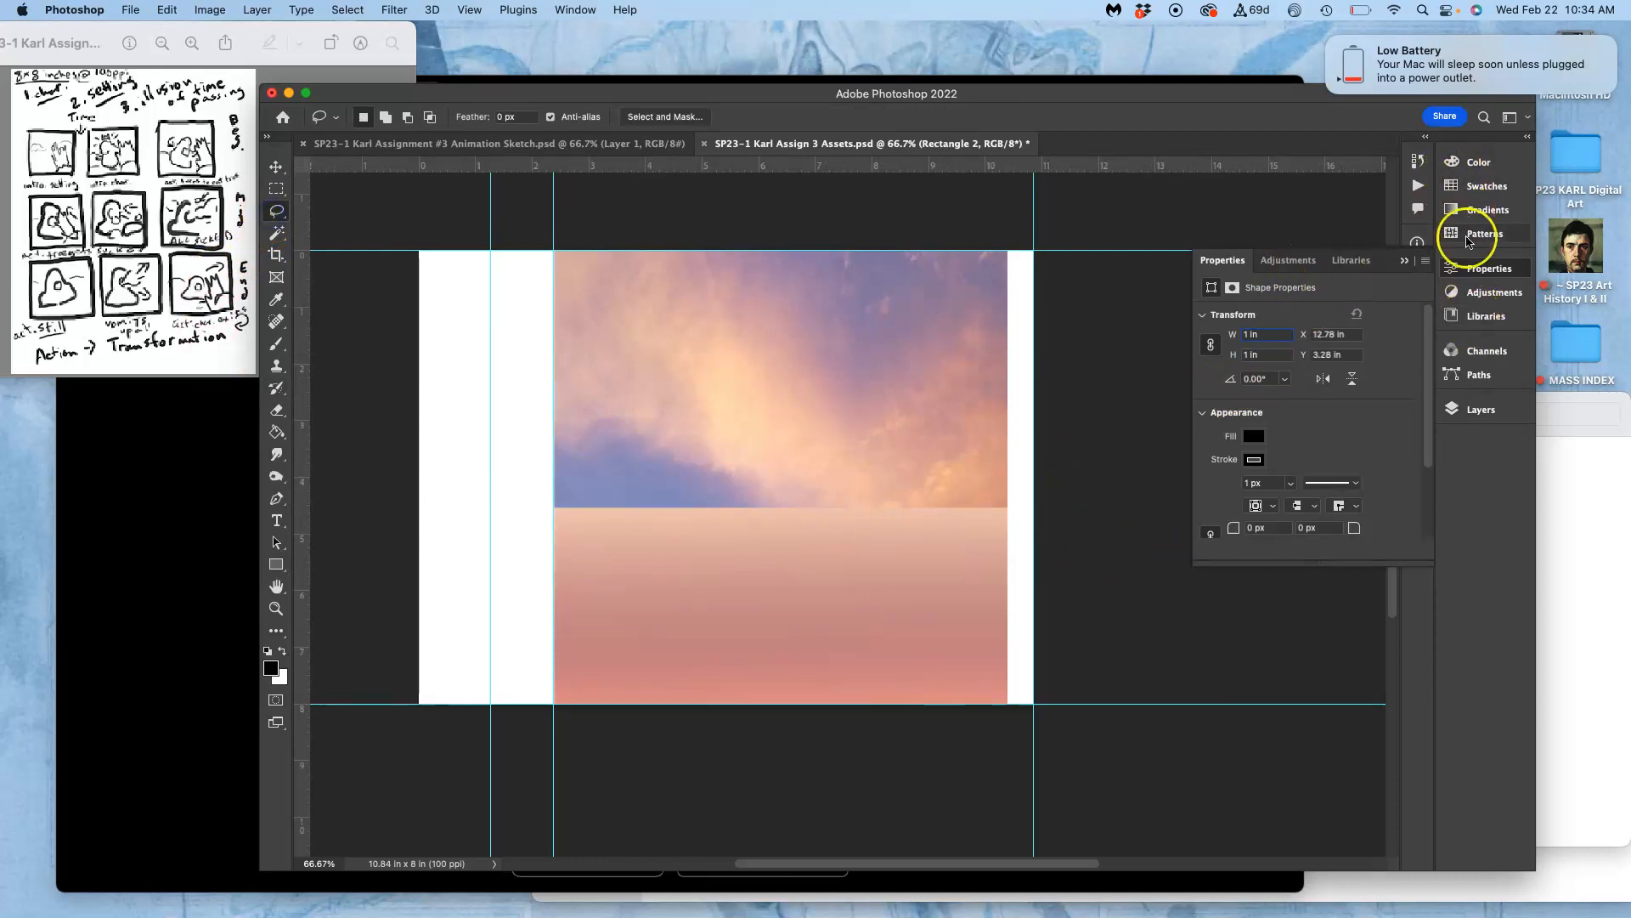
left_click(1472, 410)
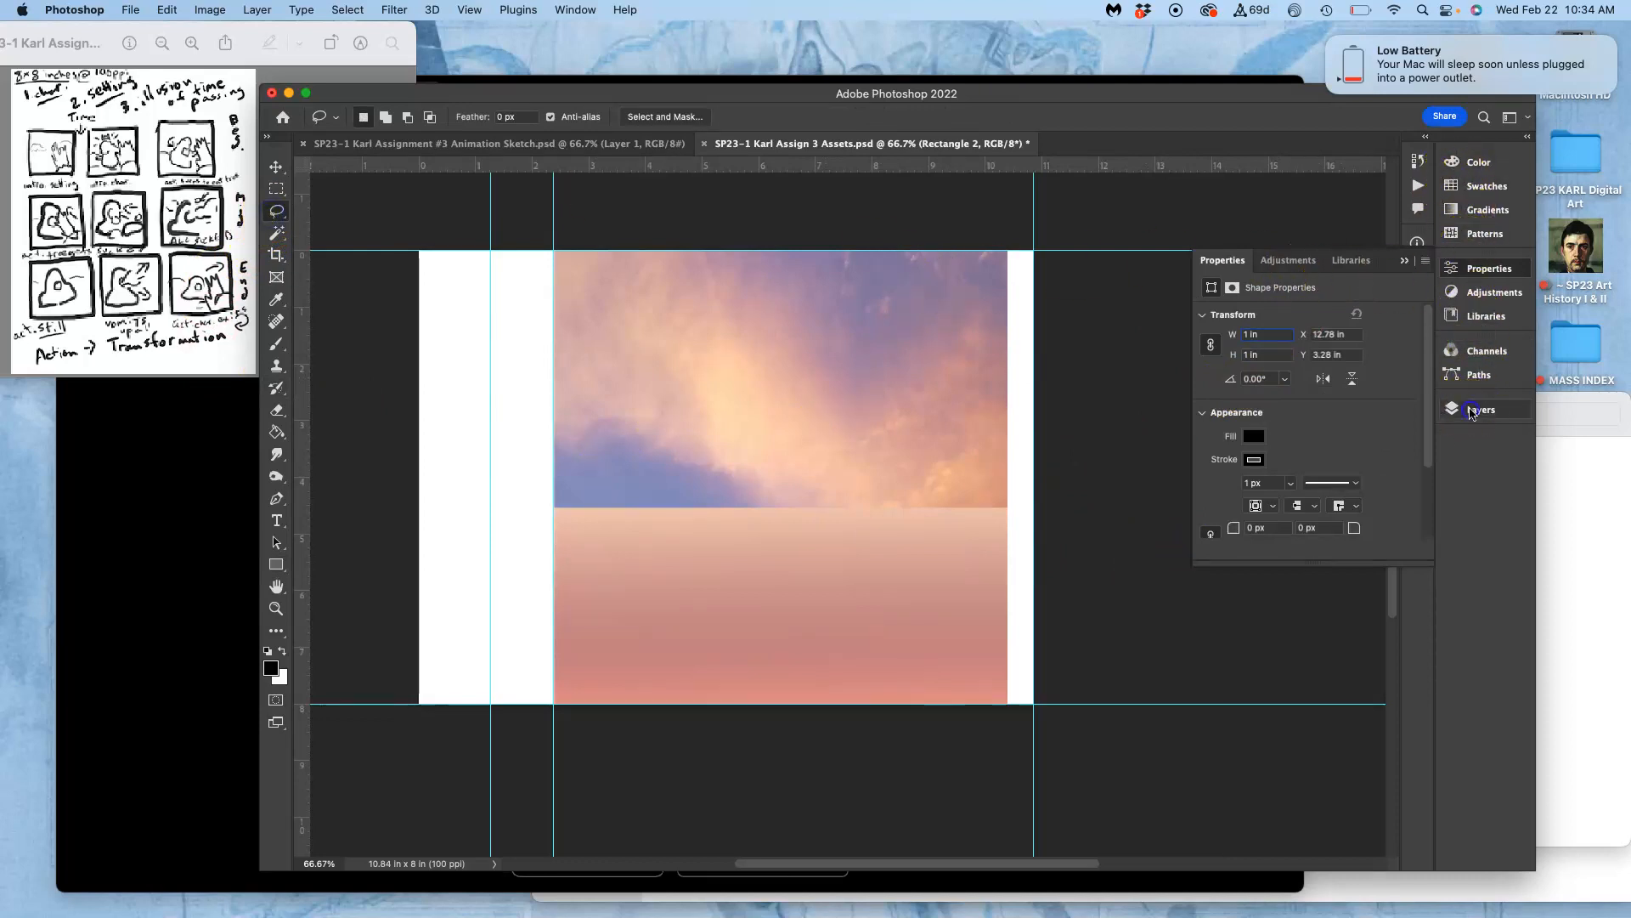
key("Delete")
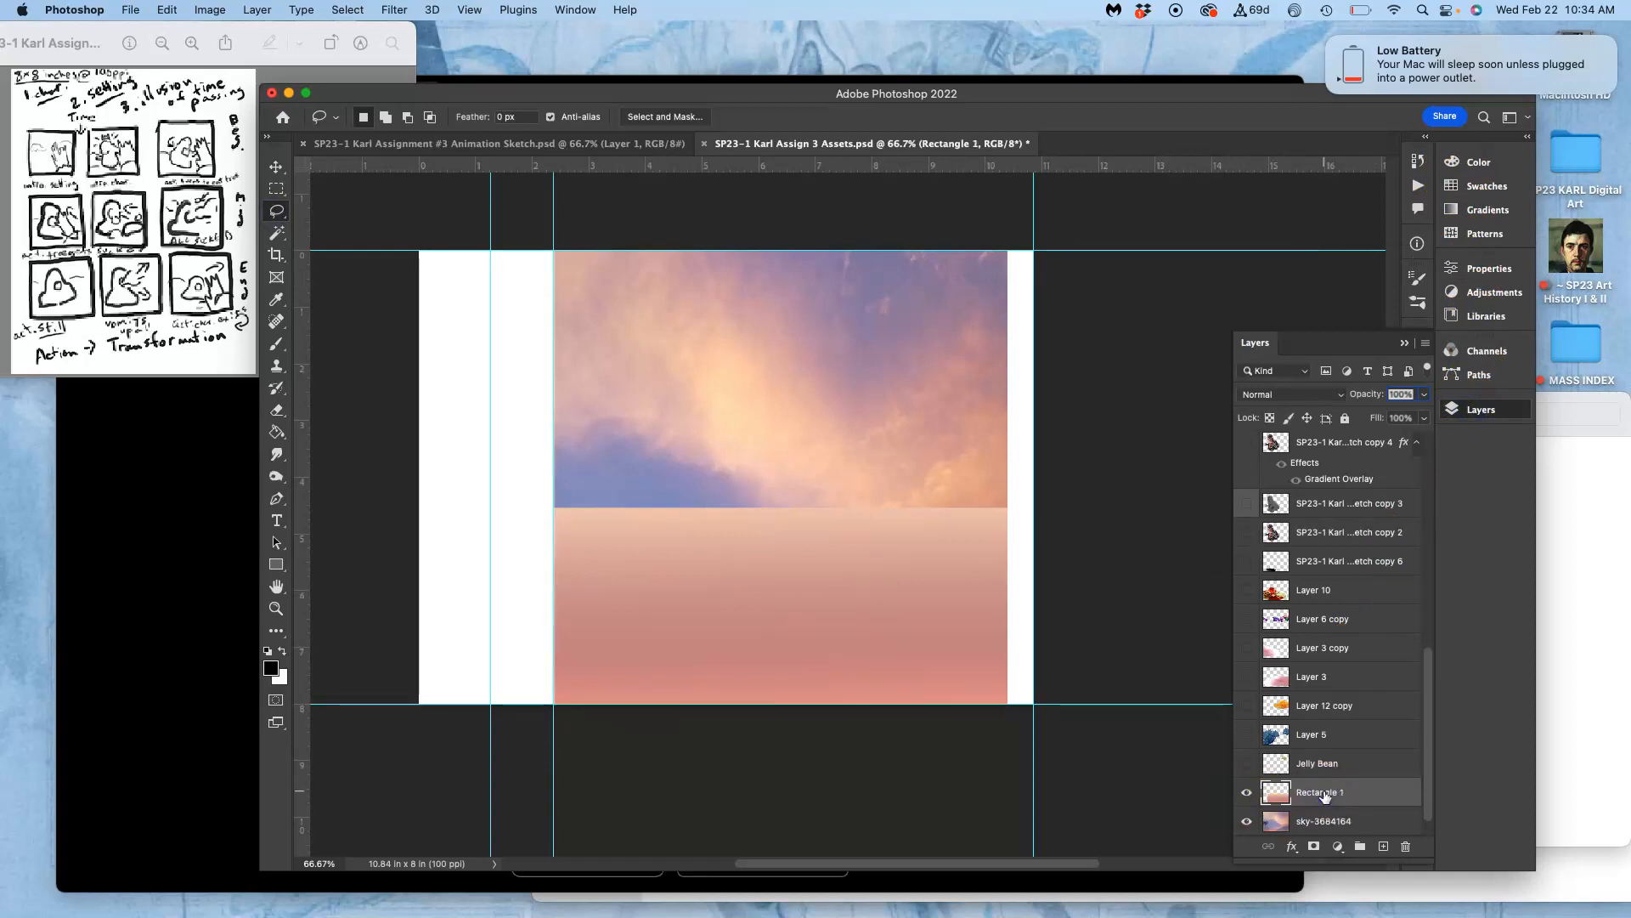
Step: Toggle the Rectangle 1 ground layer's visibility and try a lower opacity over the sky
left_click(1247, 793)
left_click(1248, 794)
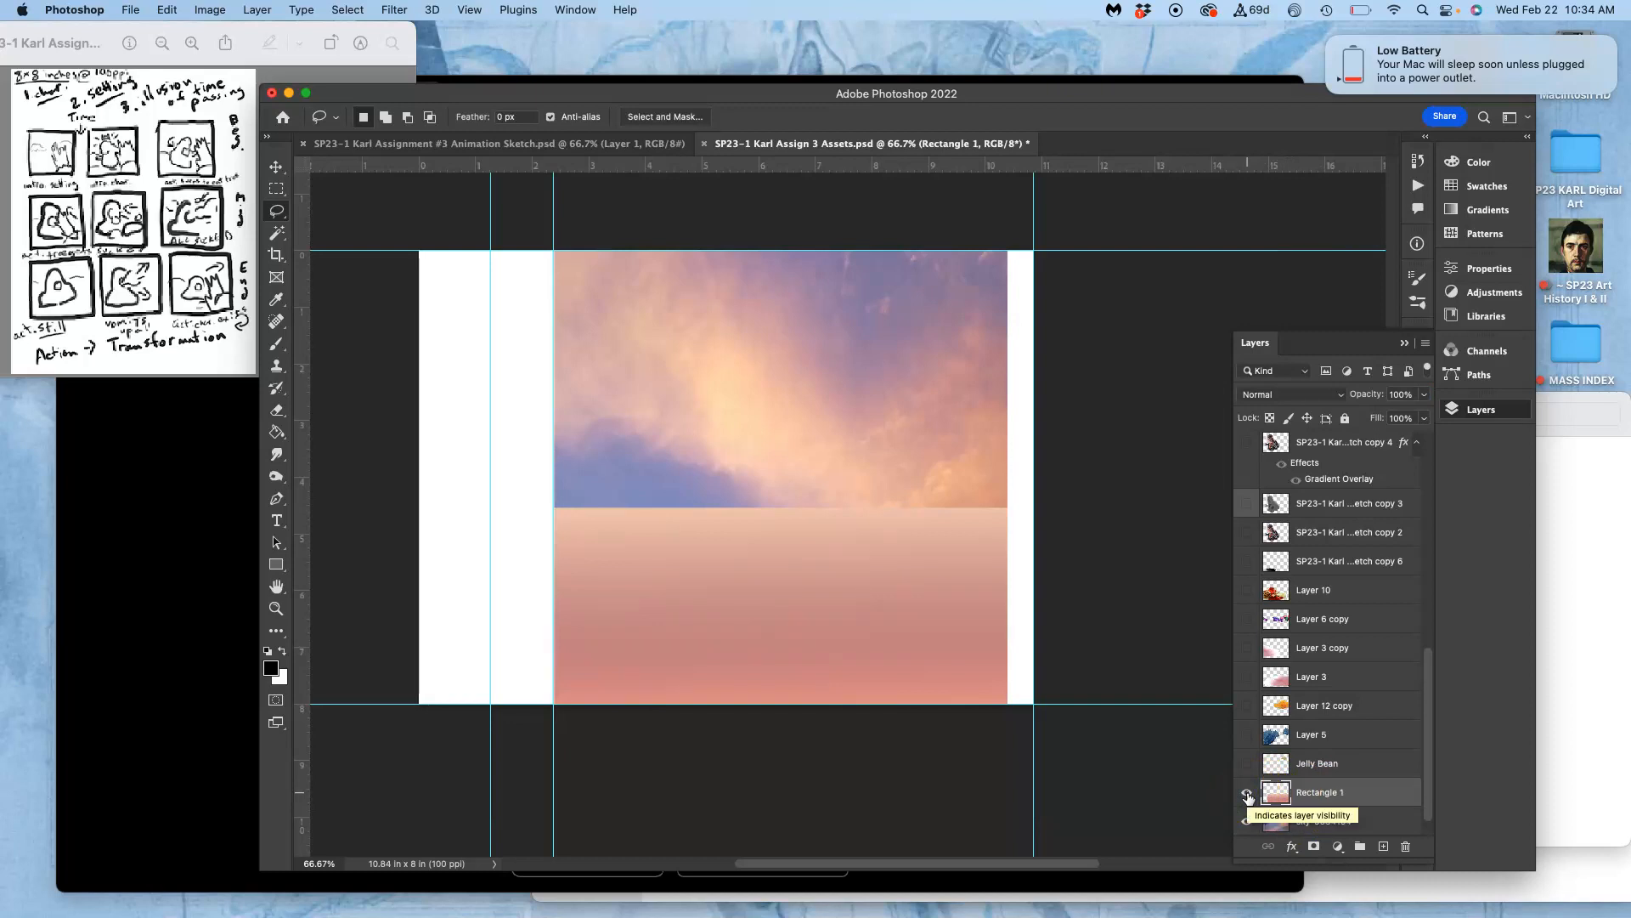
scroll(1300, 763, "down", 1)
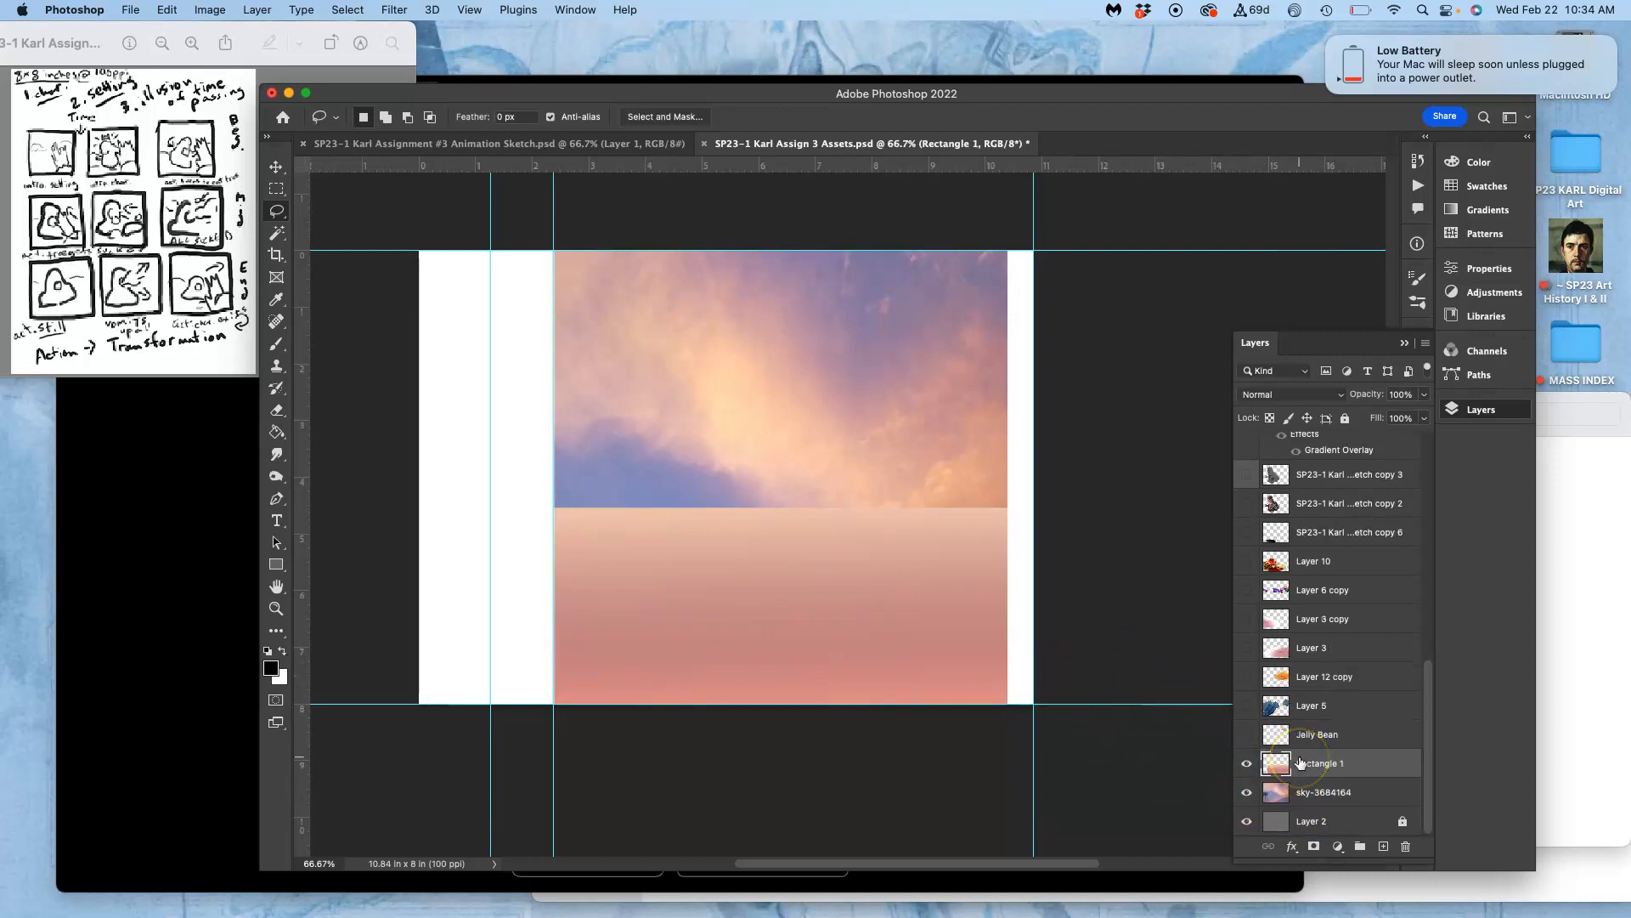
left_click(1424, 395)
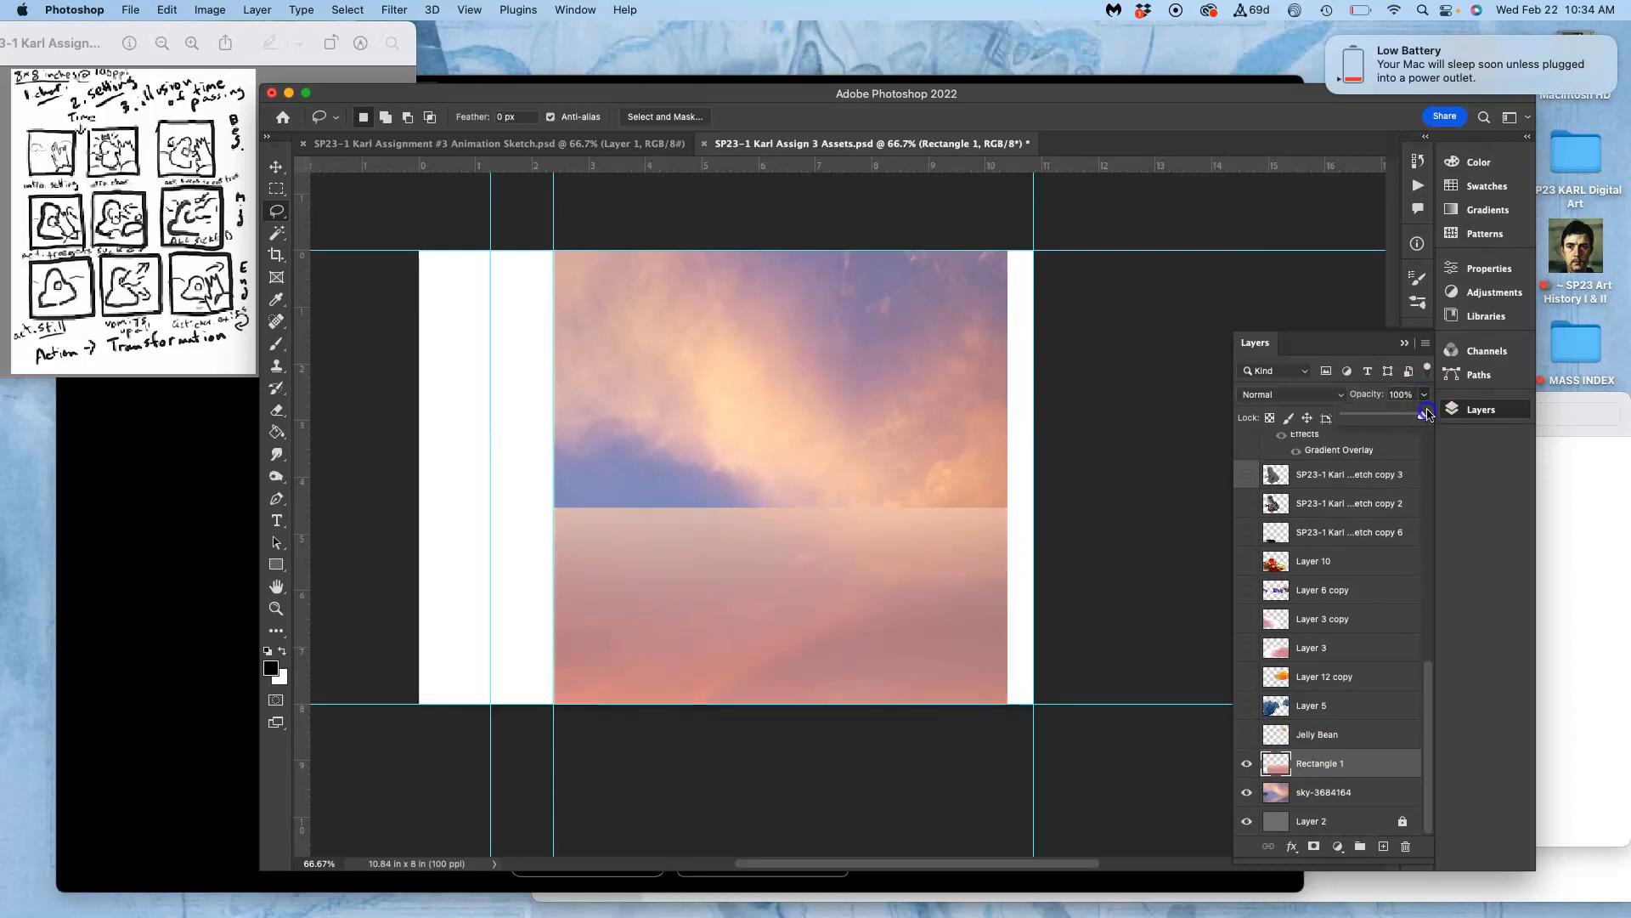
Step: Select the part of the sky-3684164 layer above the horizon with a rectangular marquee and copy it to a new layer
left_click(1310, 793)
left_click(276, 188)
left_click_drag(543, 226, 1058, 507)
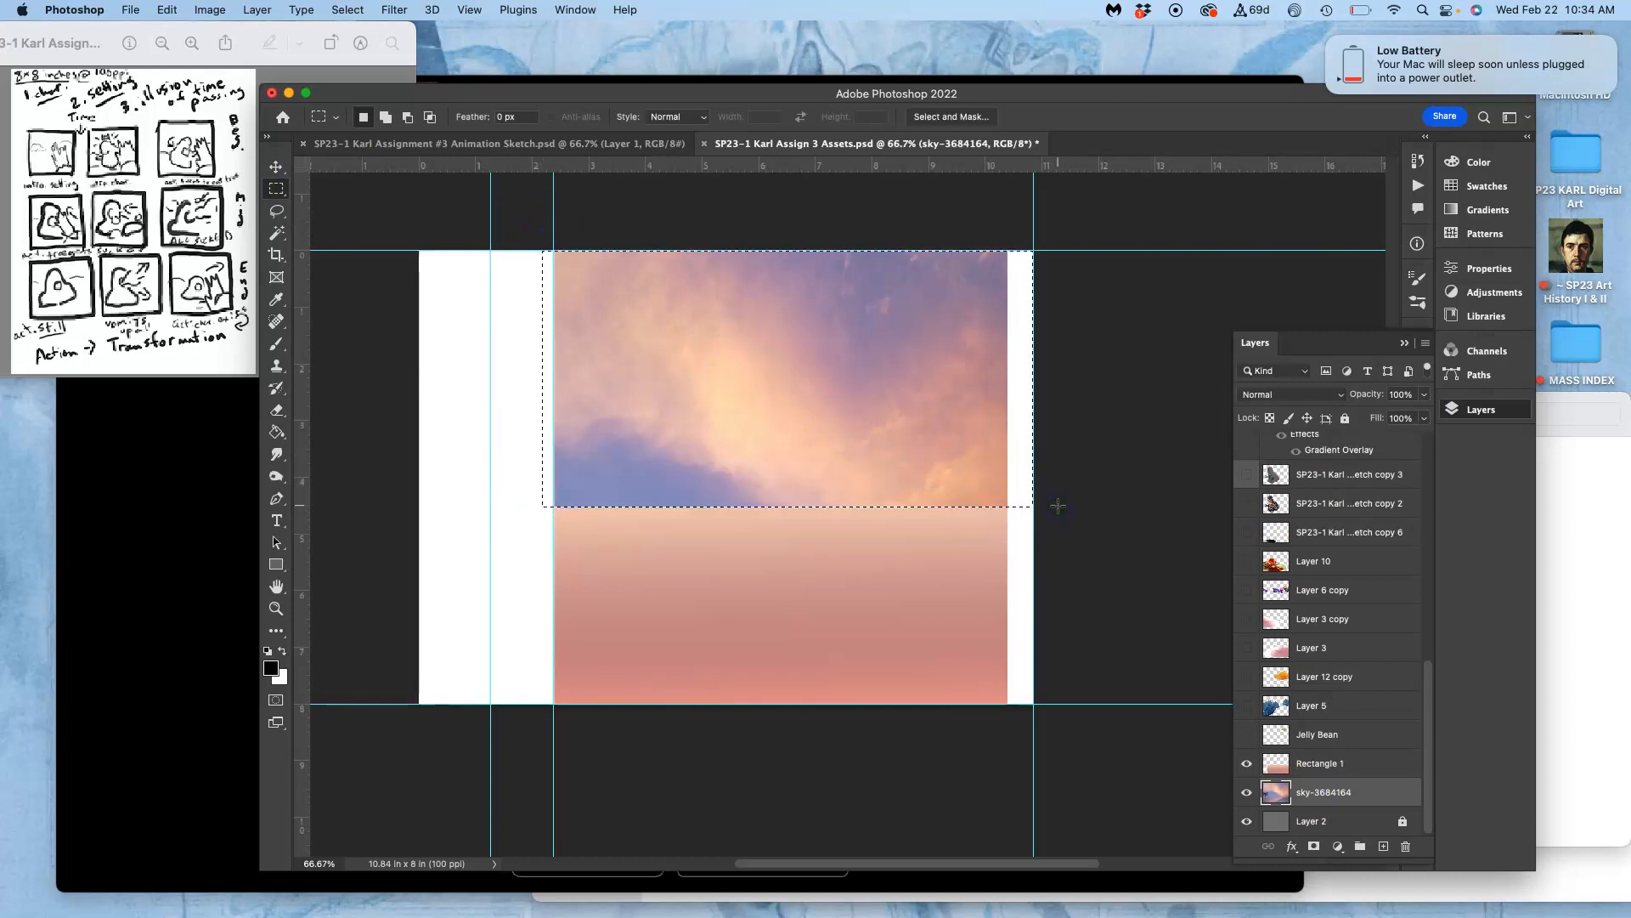
key("super+j")
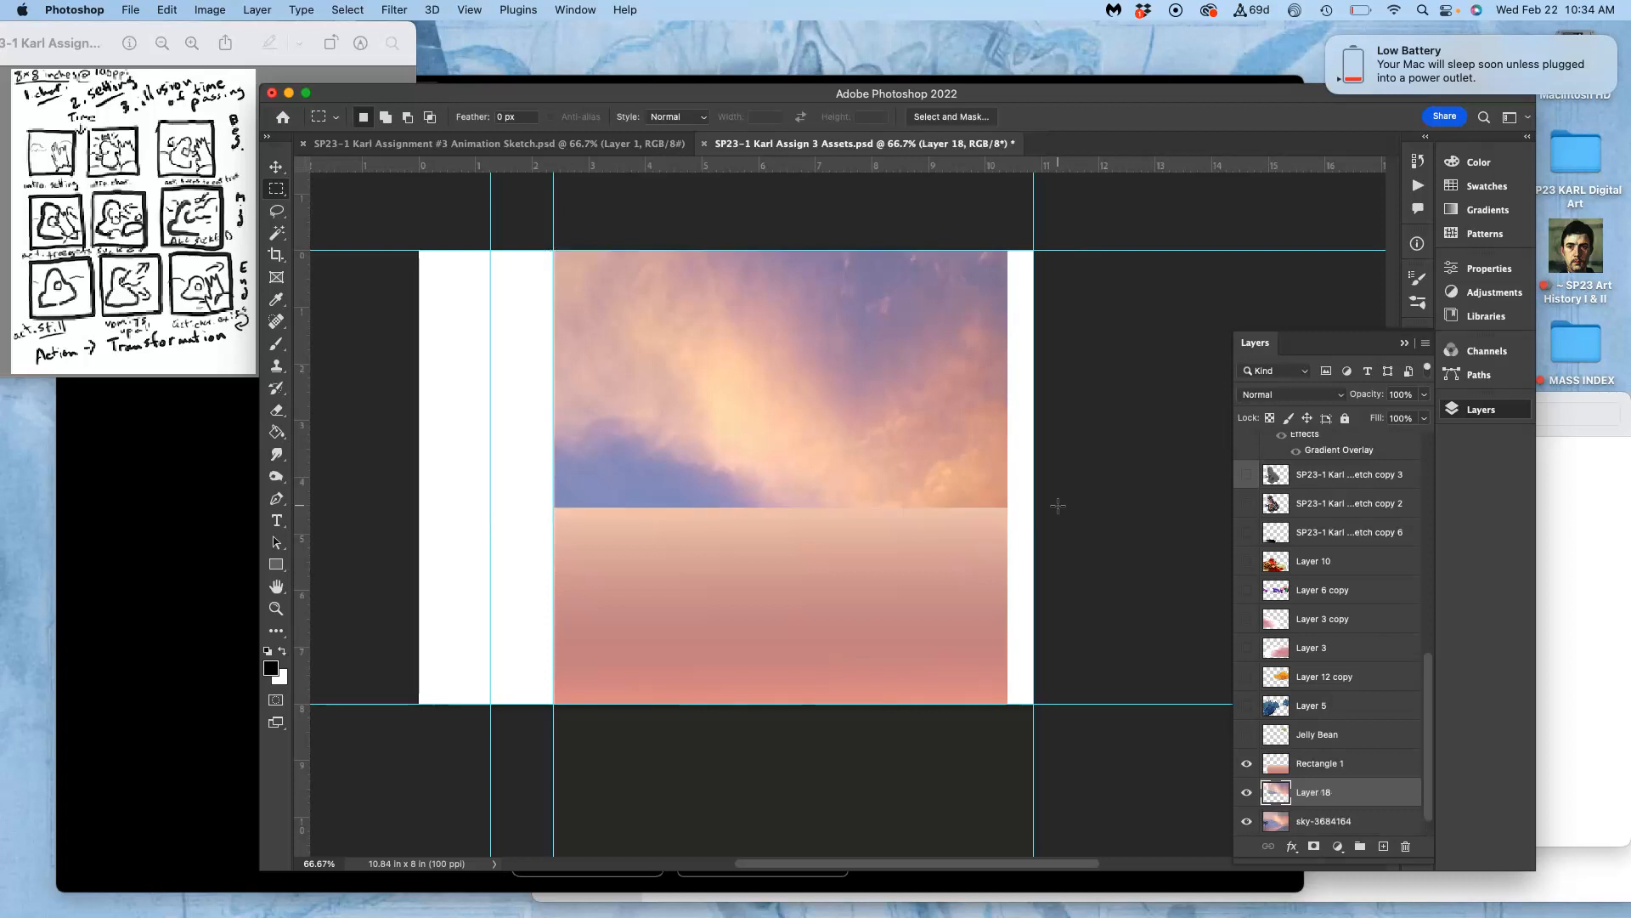
Step: Flip the copied sky vertically and move it straight down so its upper edge meets the horizon
key("super+t")
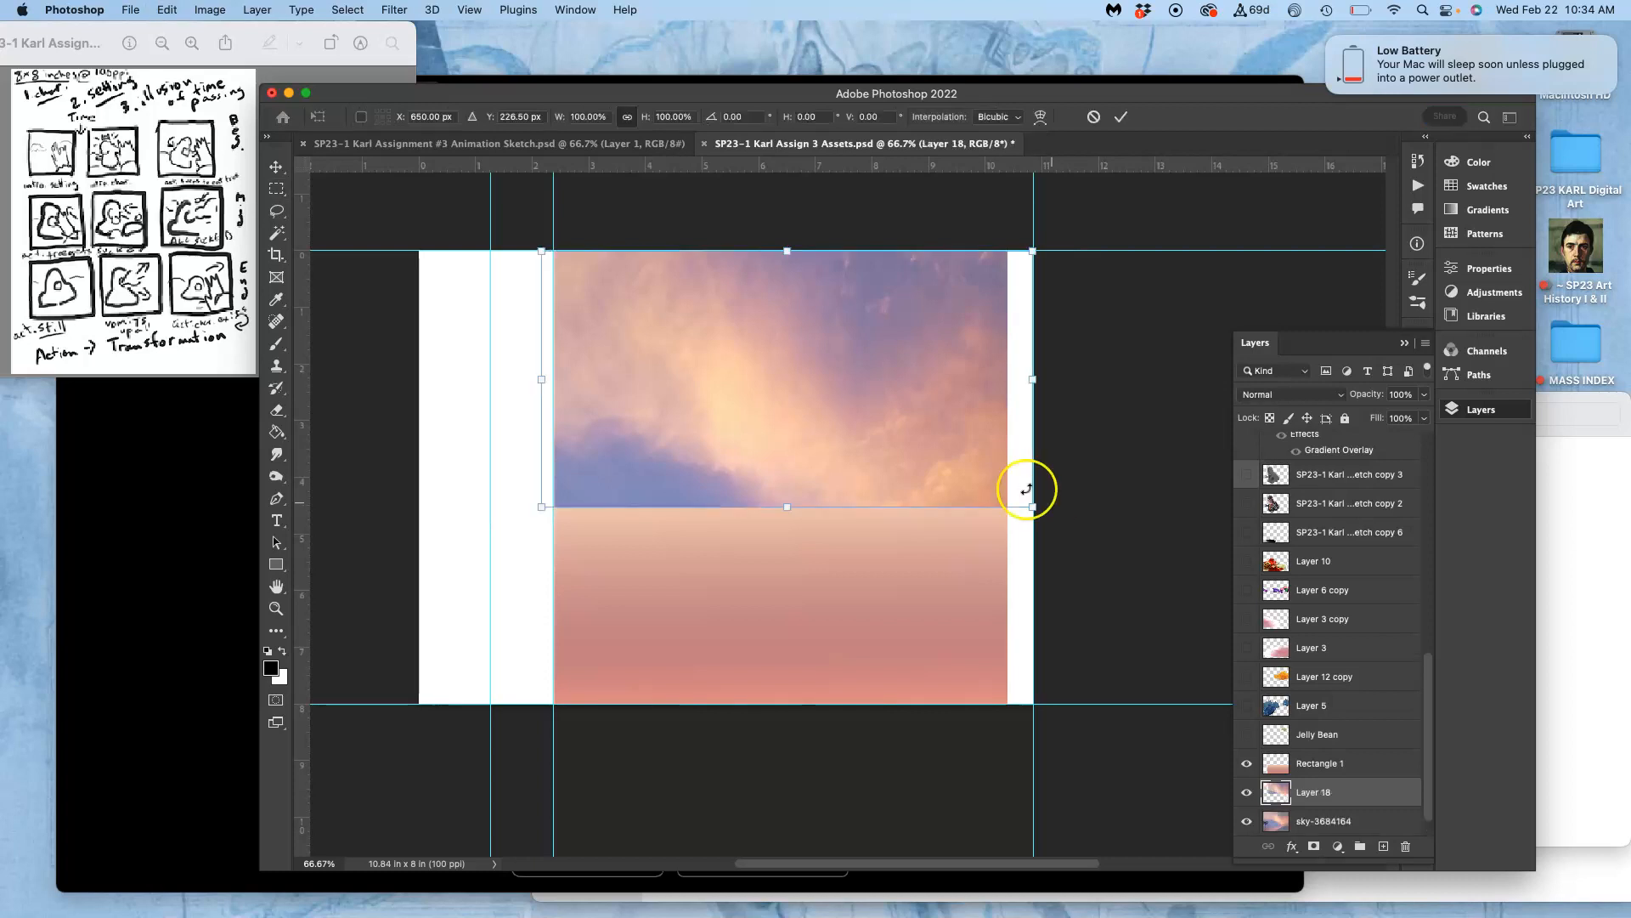
right_click(865, 410)
left_click(922, 821)
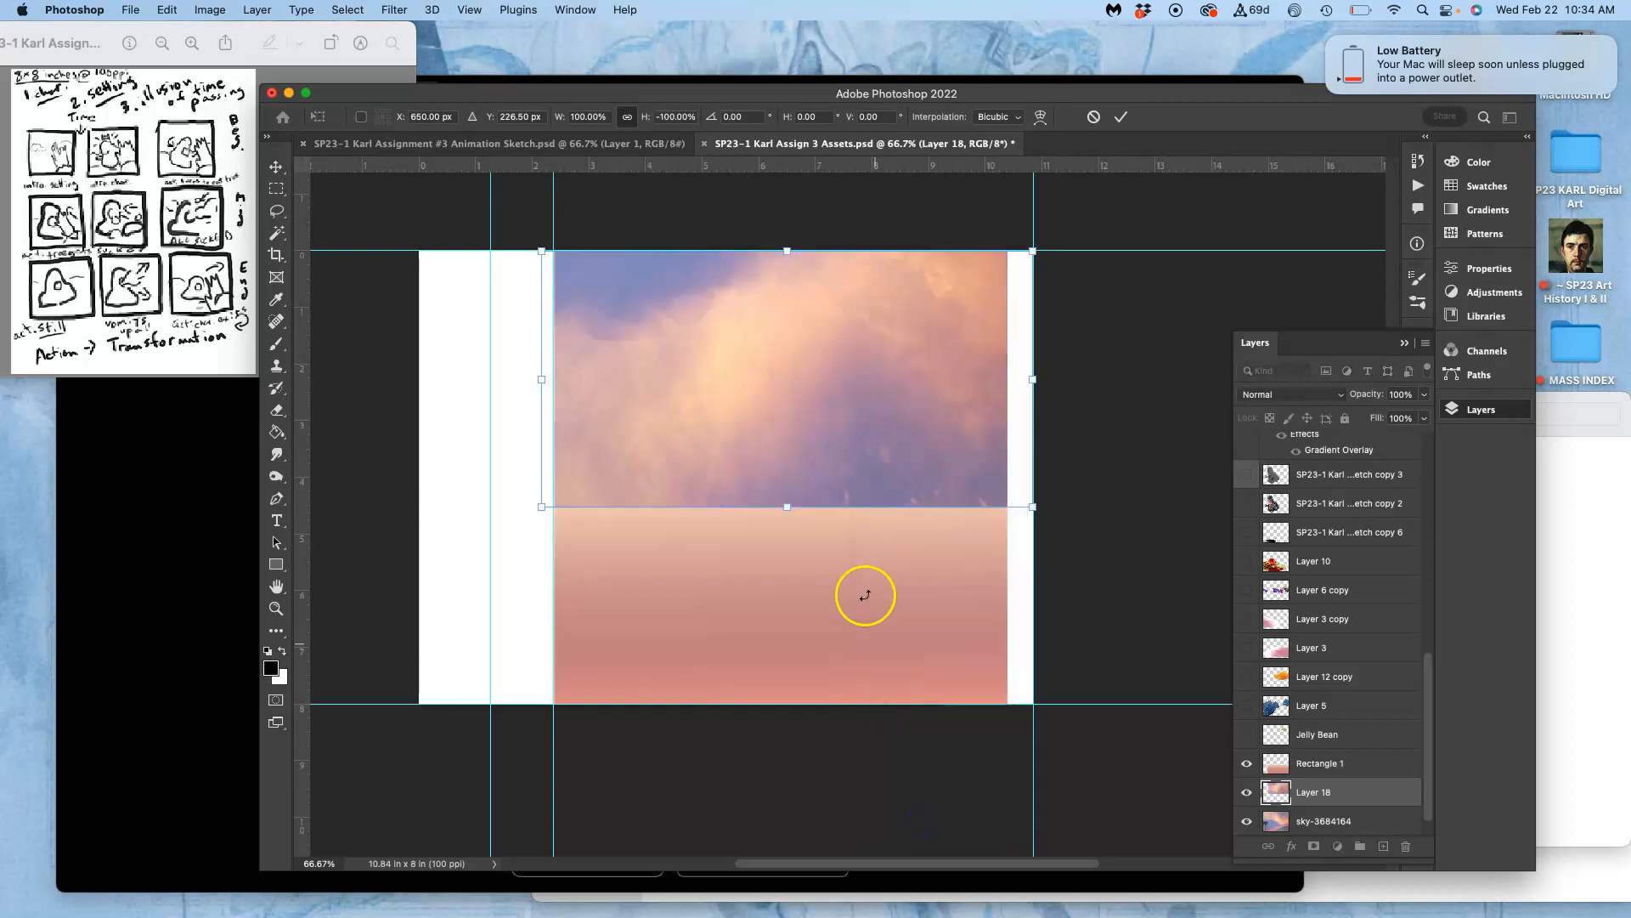
left_click_drag(830, 419, 830, 675)
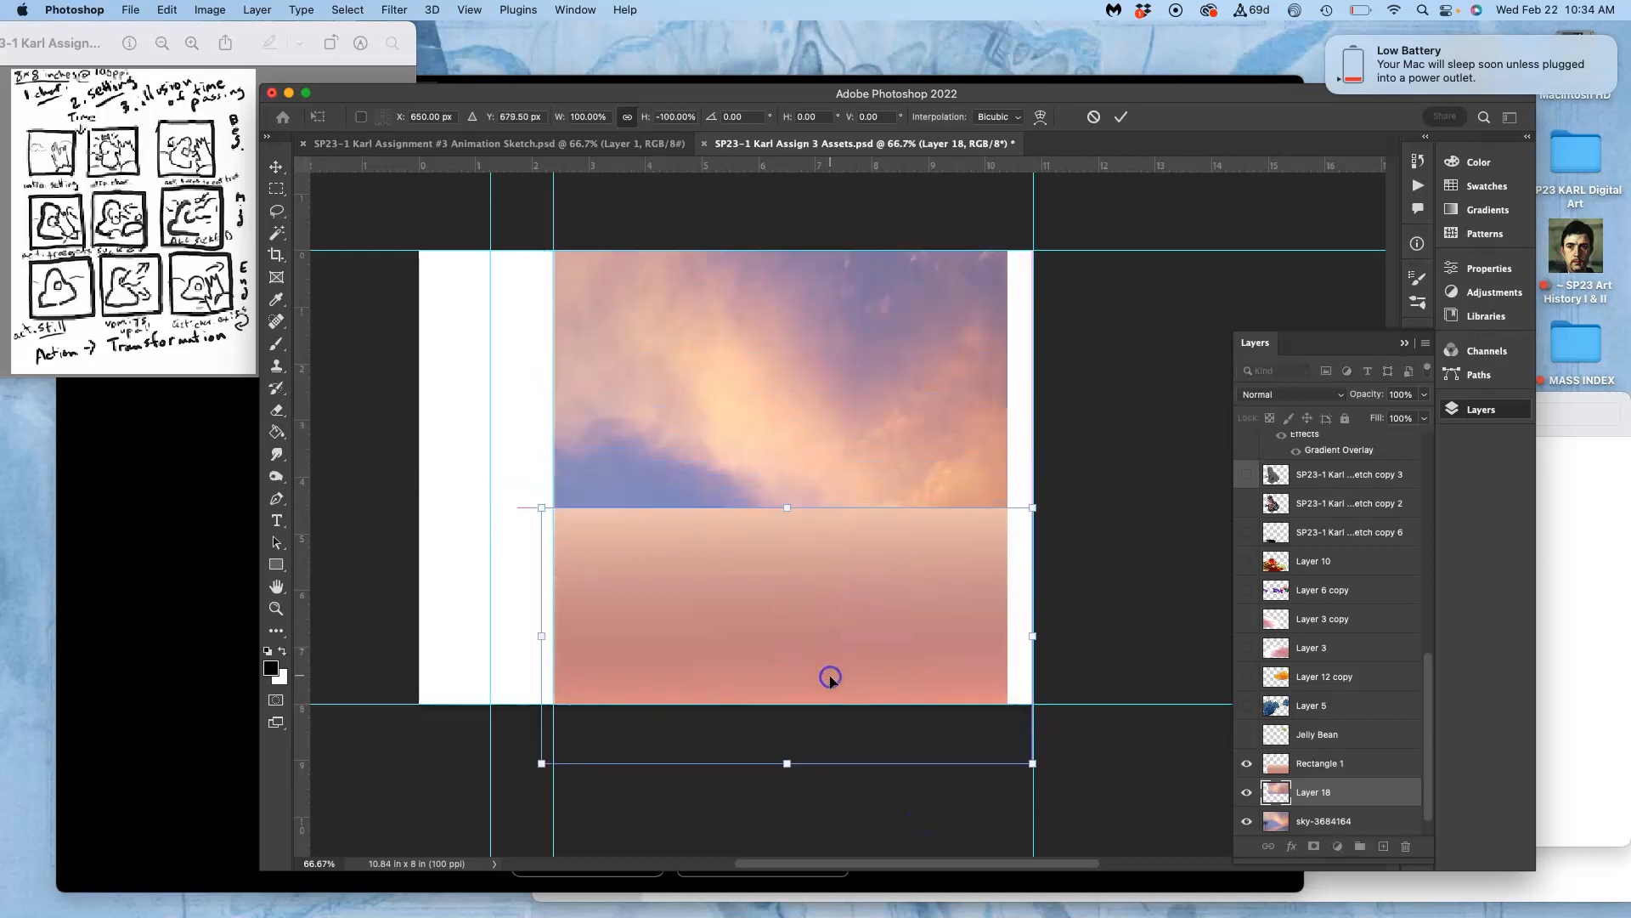
key("Return")
Step: Move the flipped sky layer above Rectangle 1 and set its opacity to 51% as a reflection on the ground
left_click_drag(1337, 791, 1333, 755)
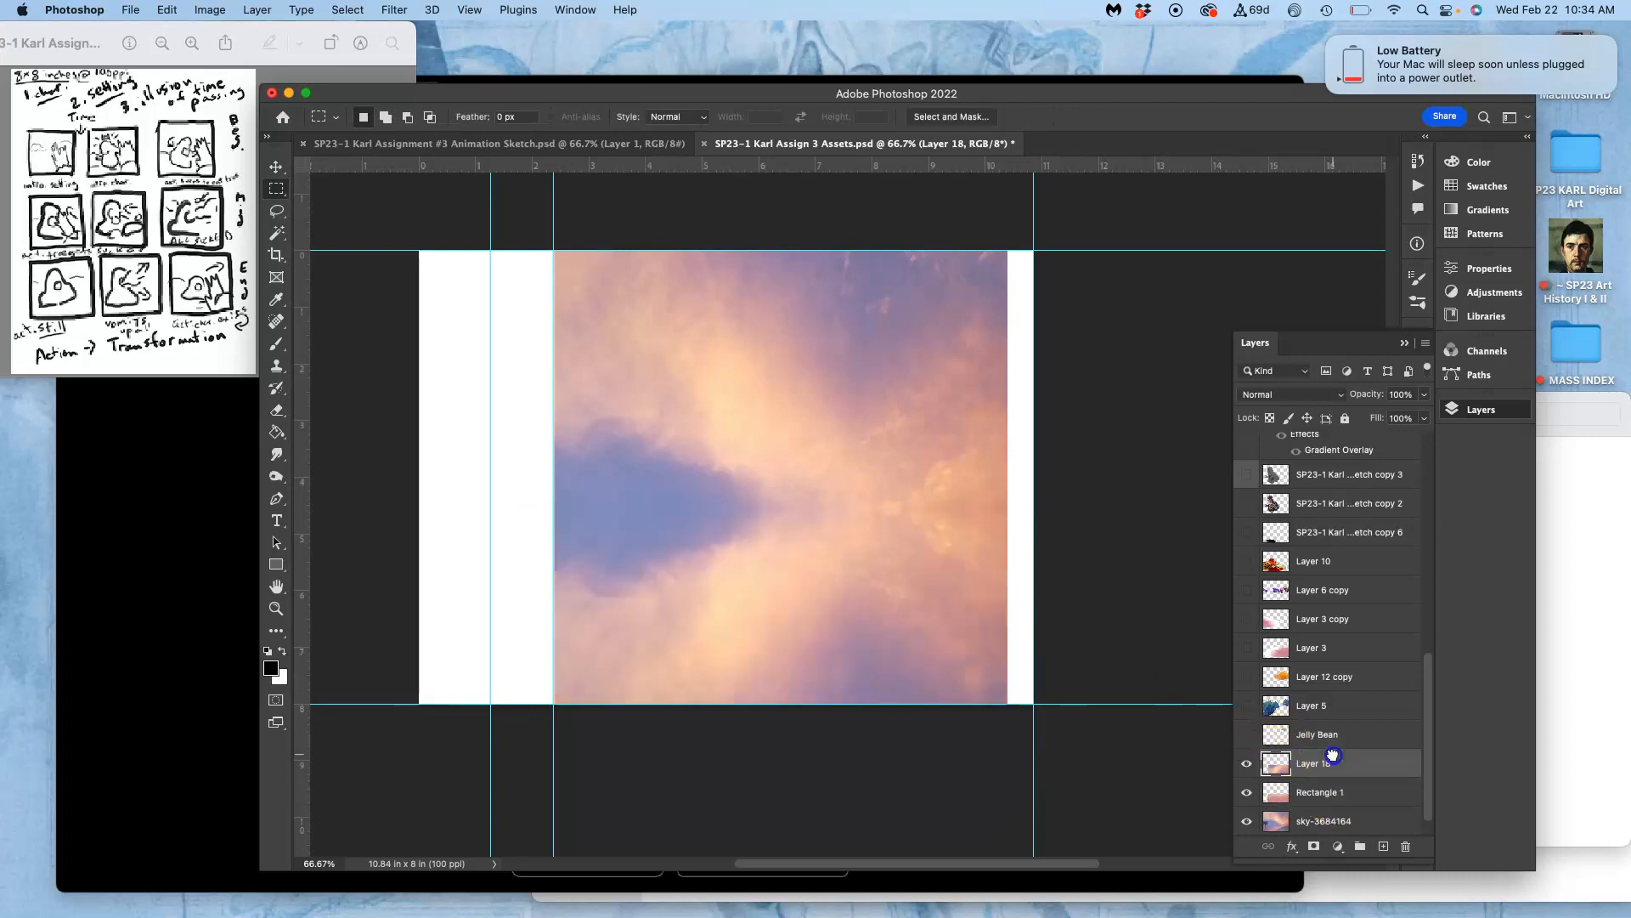
left_click(1427, 395)
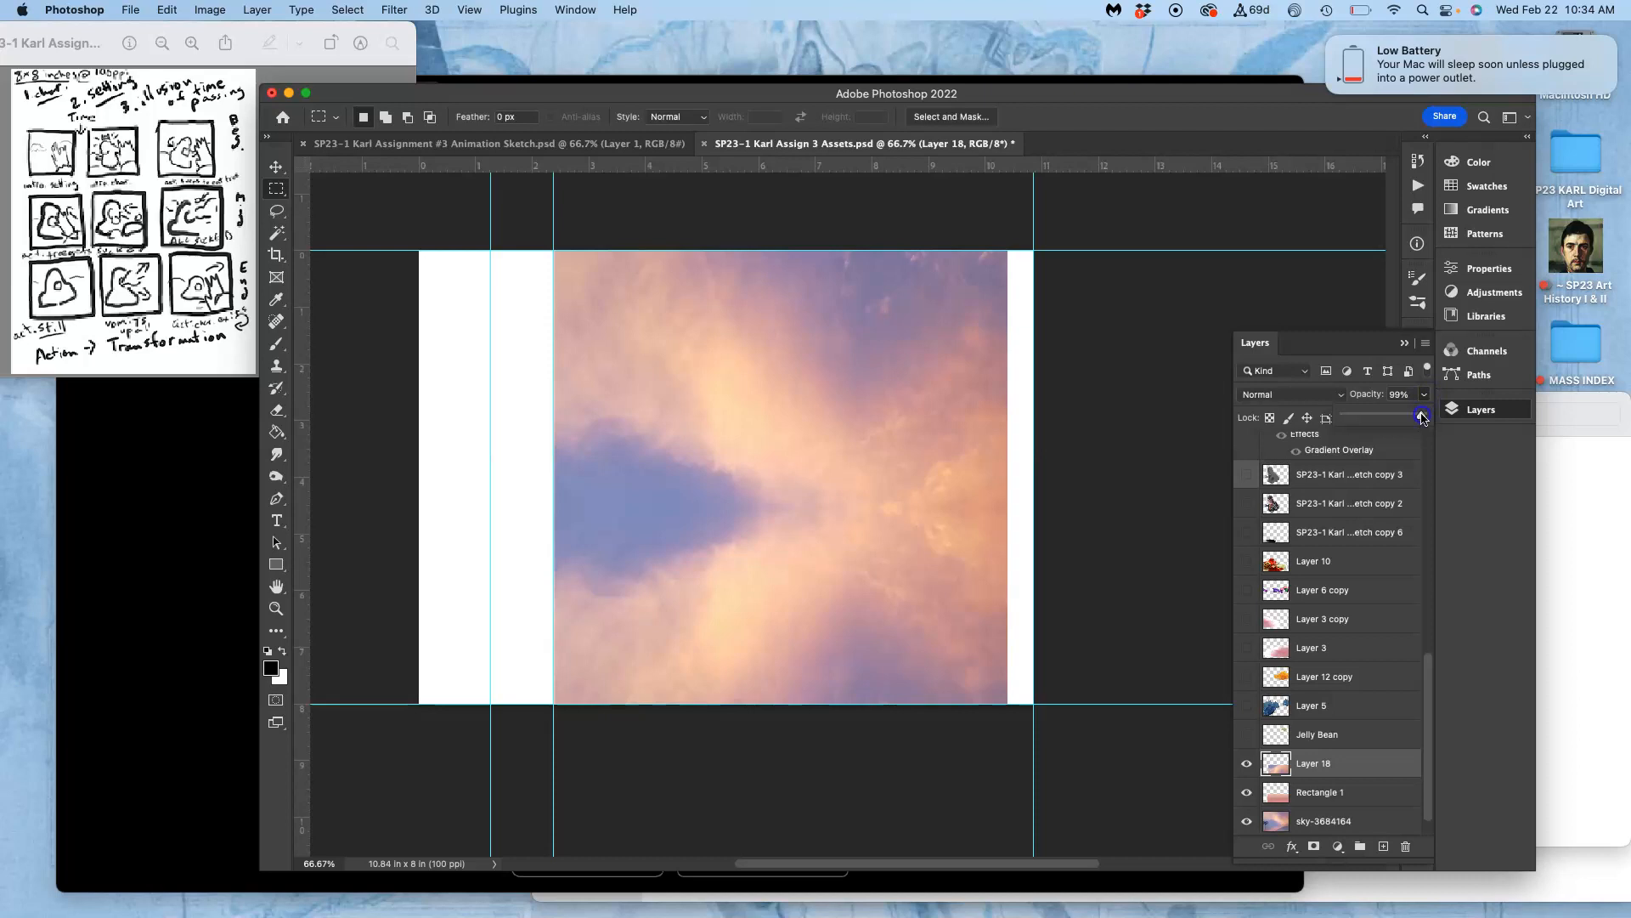
left_click_drag(1389, 417, 1375, 416)
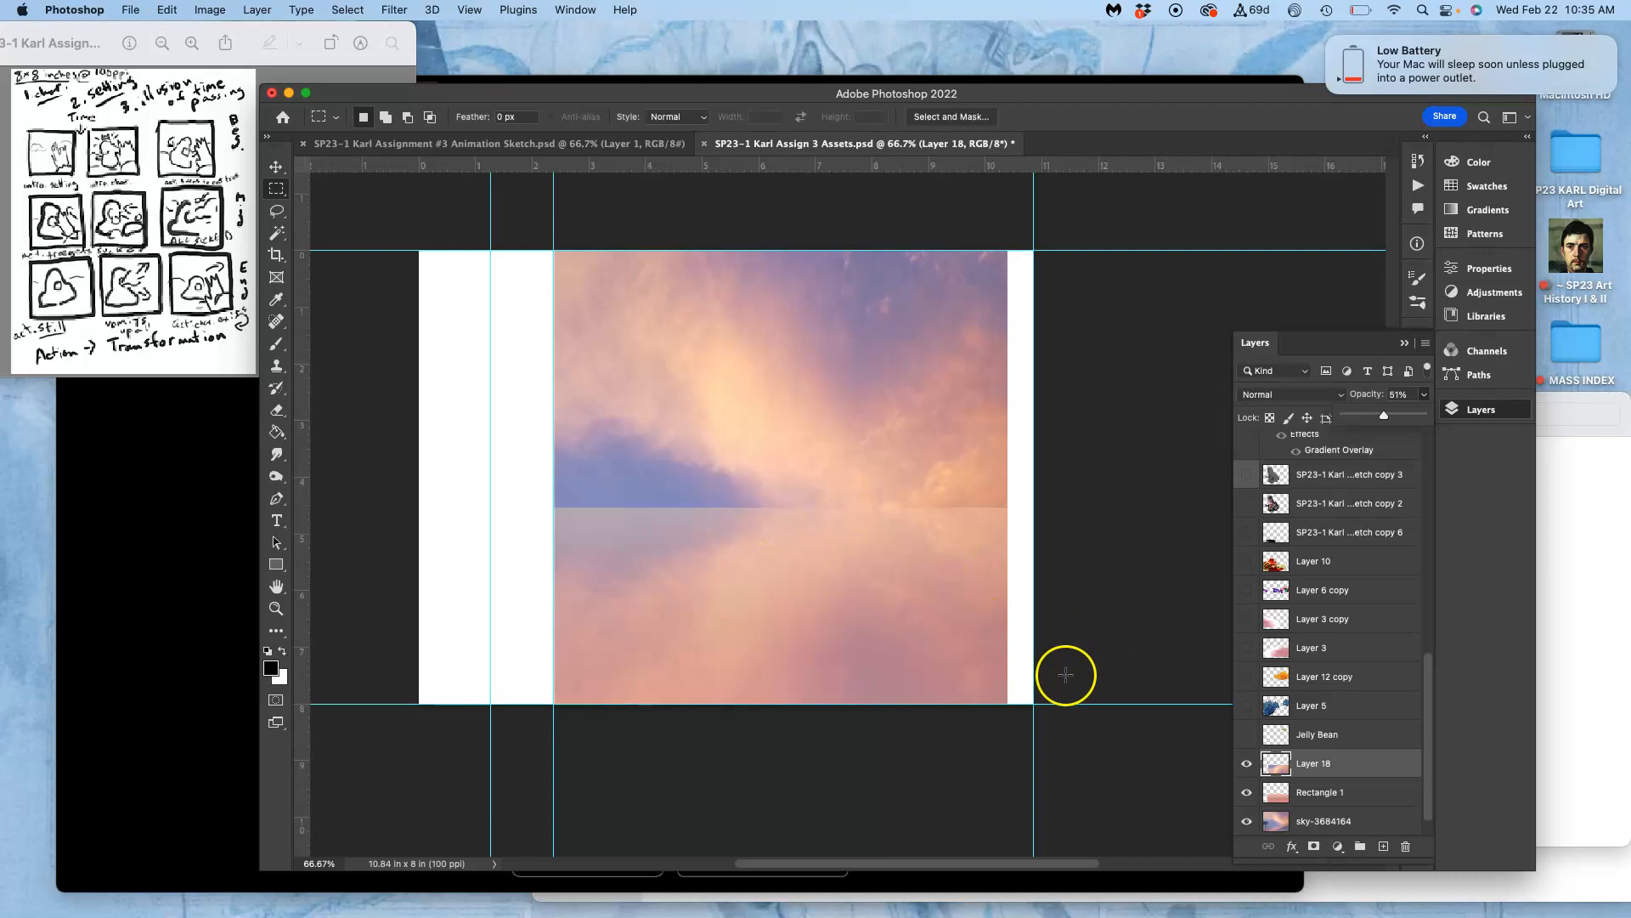
Step: Apply a Gaussian Blur with a radius of about 3.2 pixels to the Rectangle 1 layer to soften the horizon edge
left_click(1373, 799)
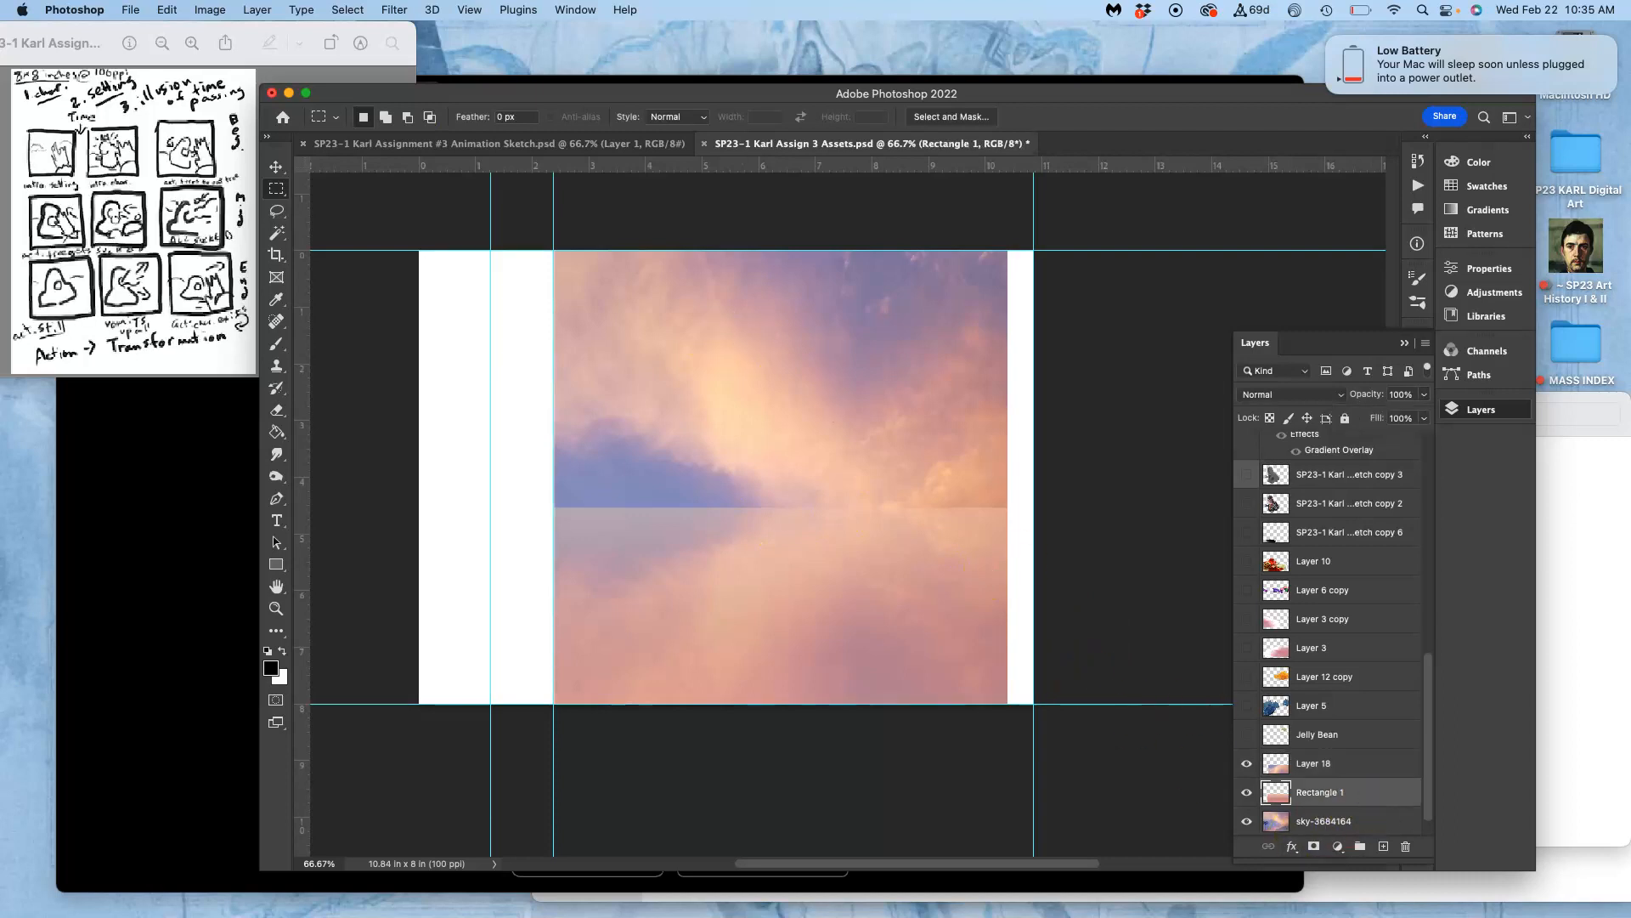
left_click(394, 9)
mouse_move(441, 233)
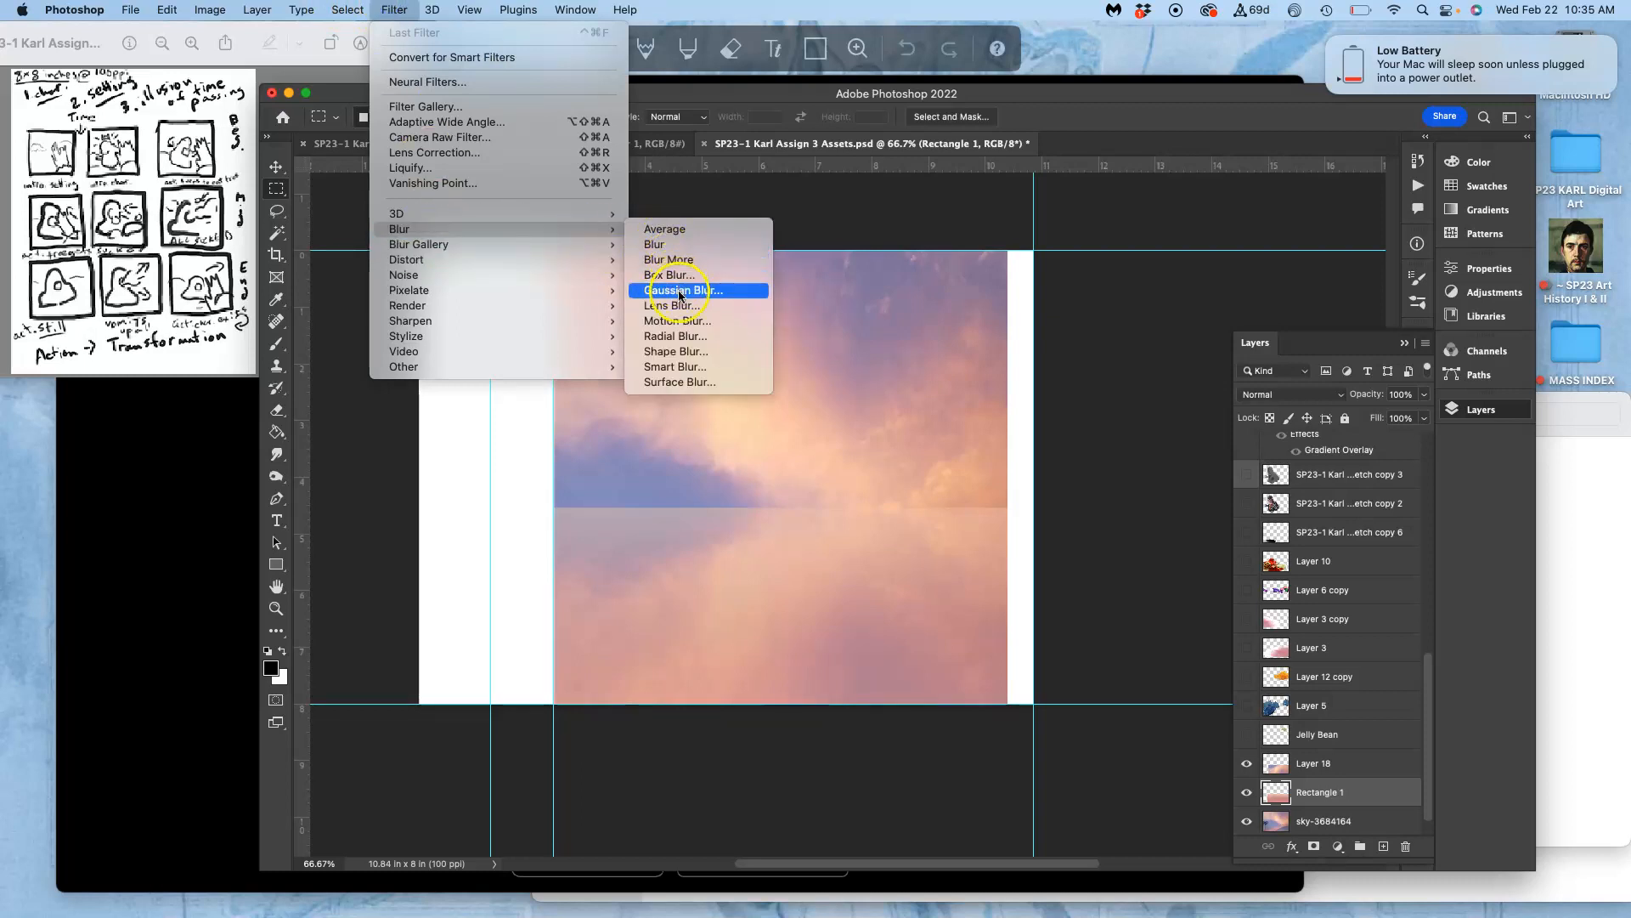
left_click(682, 291)
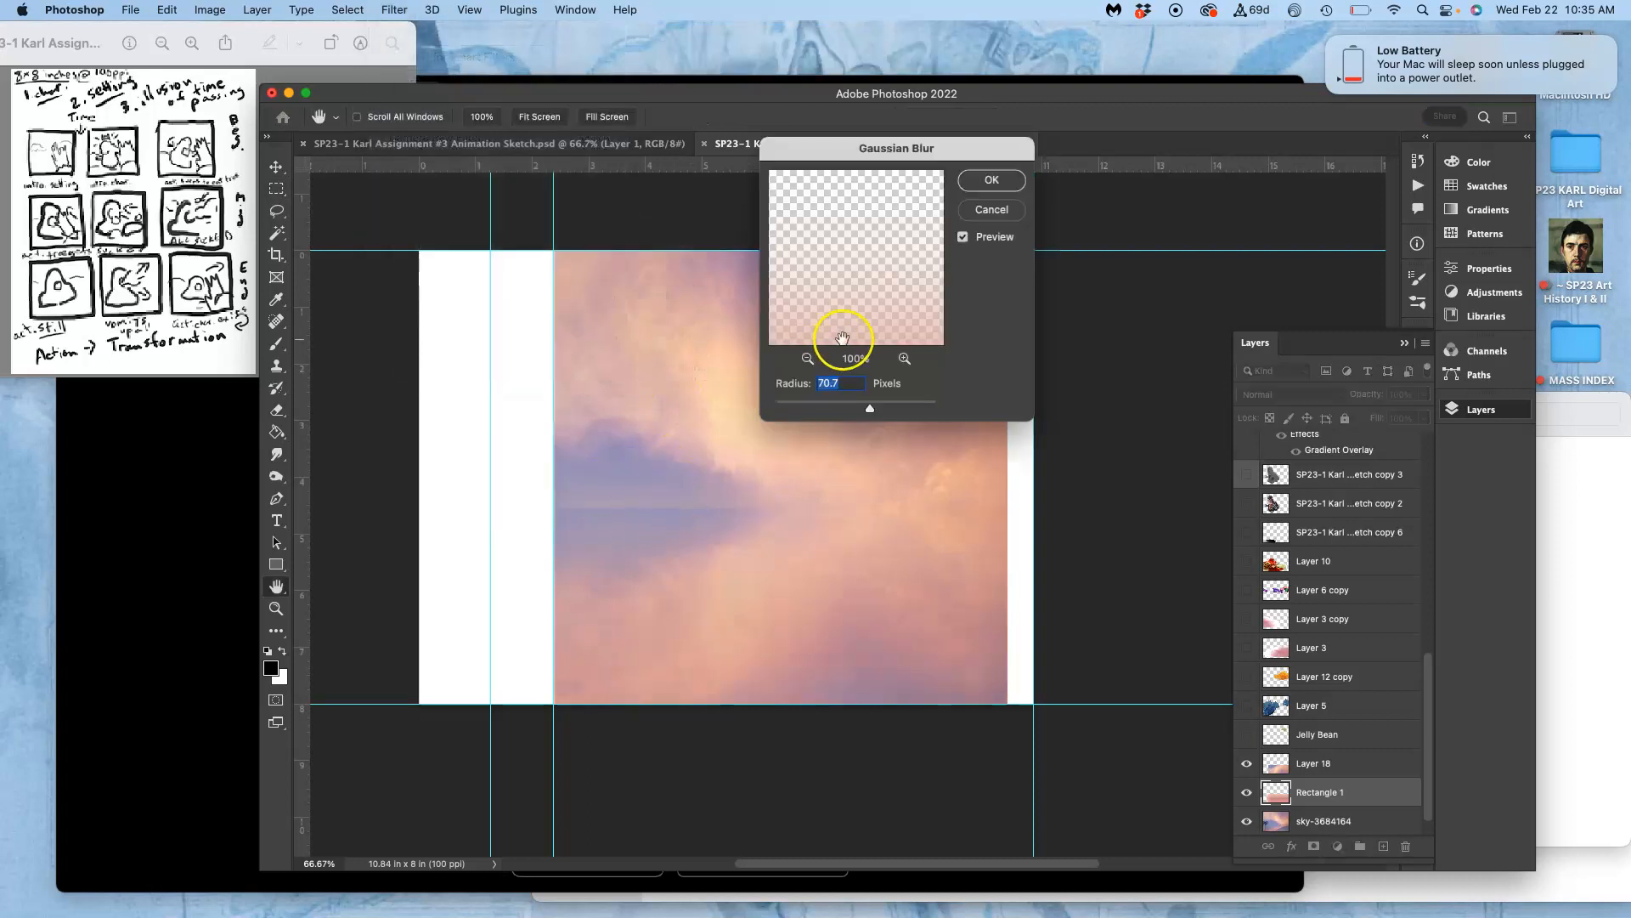
left_click(810, 404)
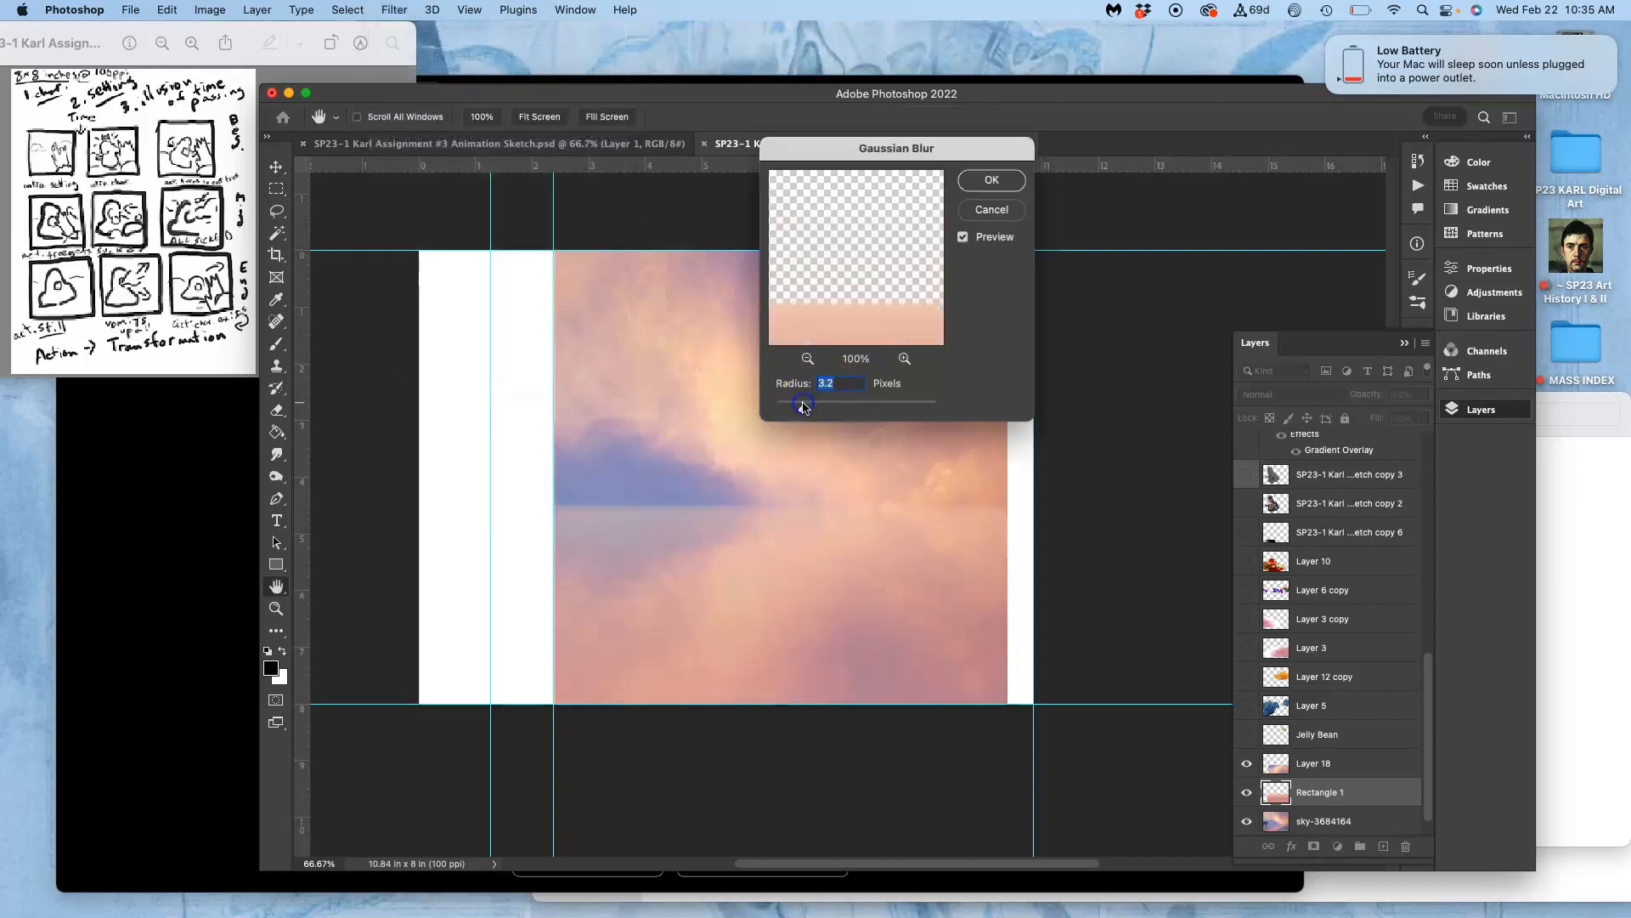